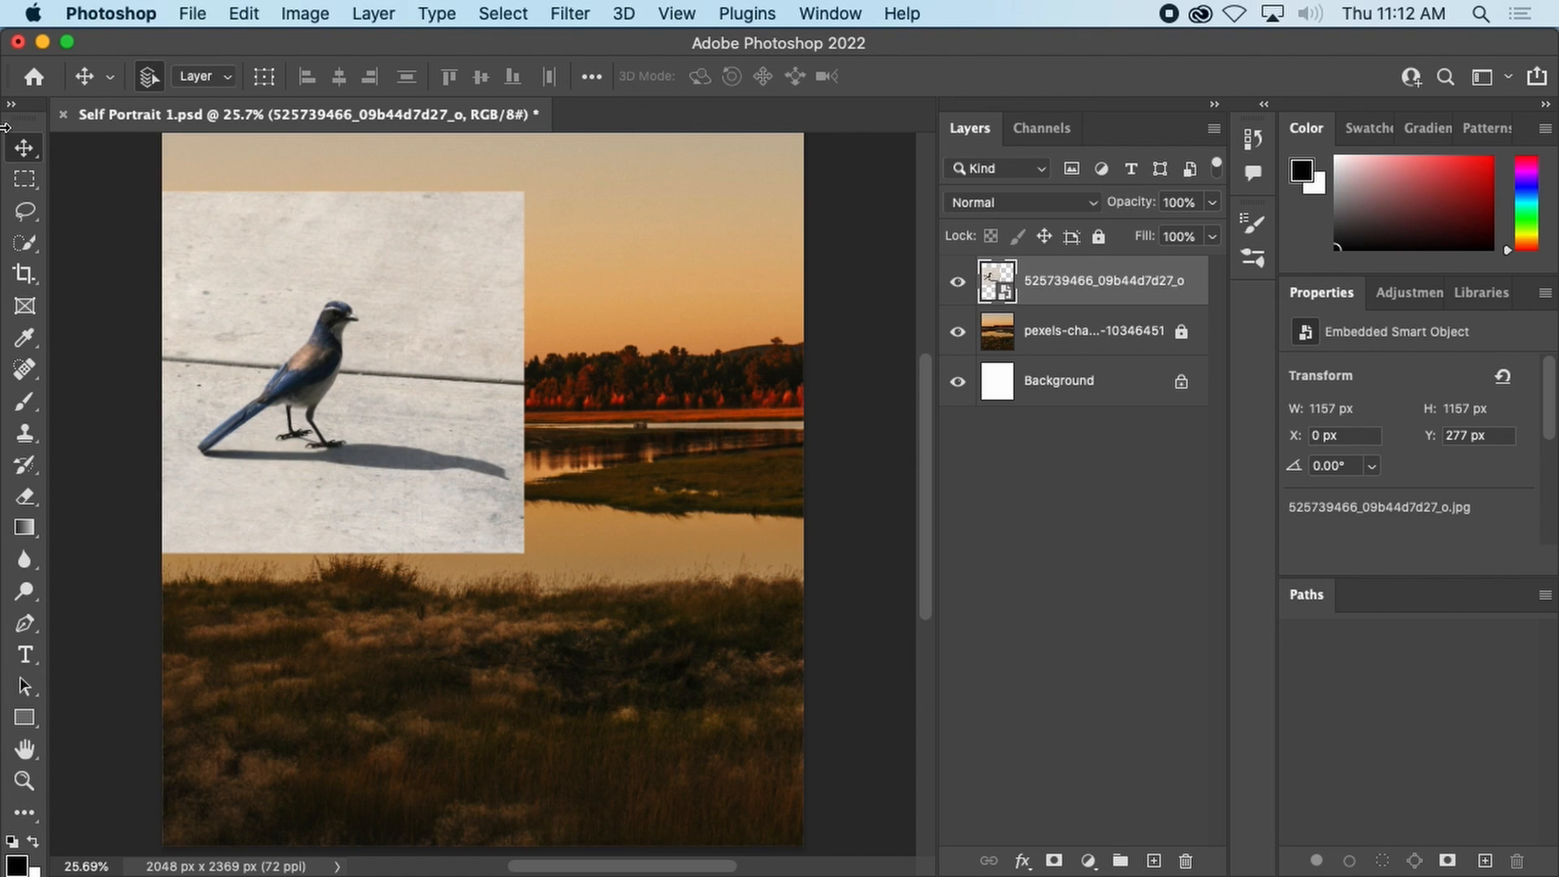
Activate the Object Selection tool.
{"action": "left_click", "coordinate": [25, 242]}
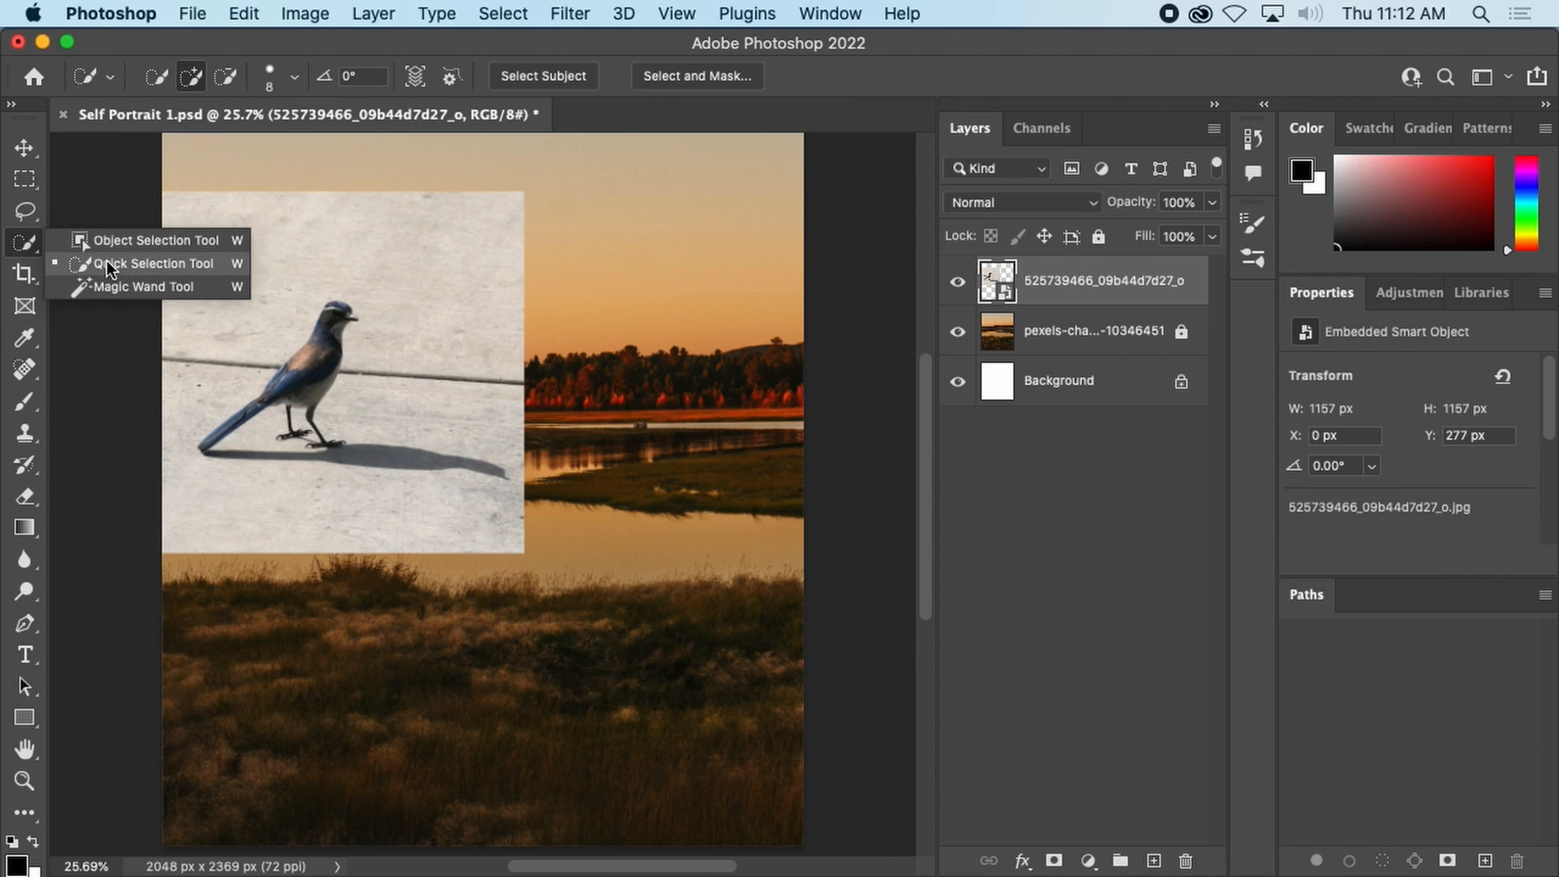
{"action": "left_click", "coordinate": [139, 239]}
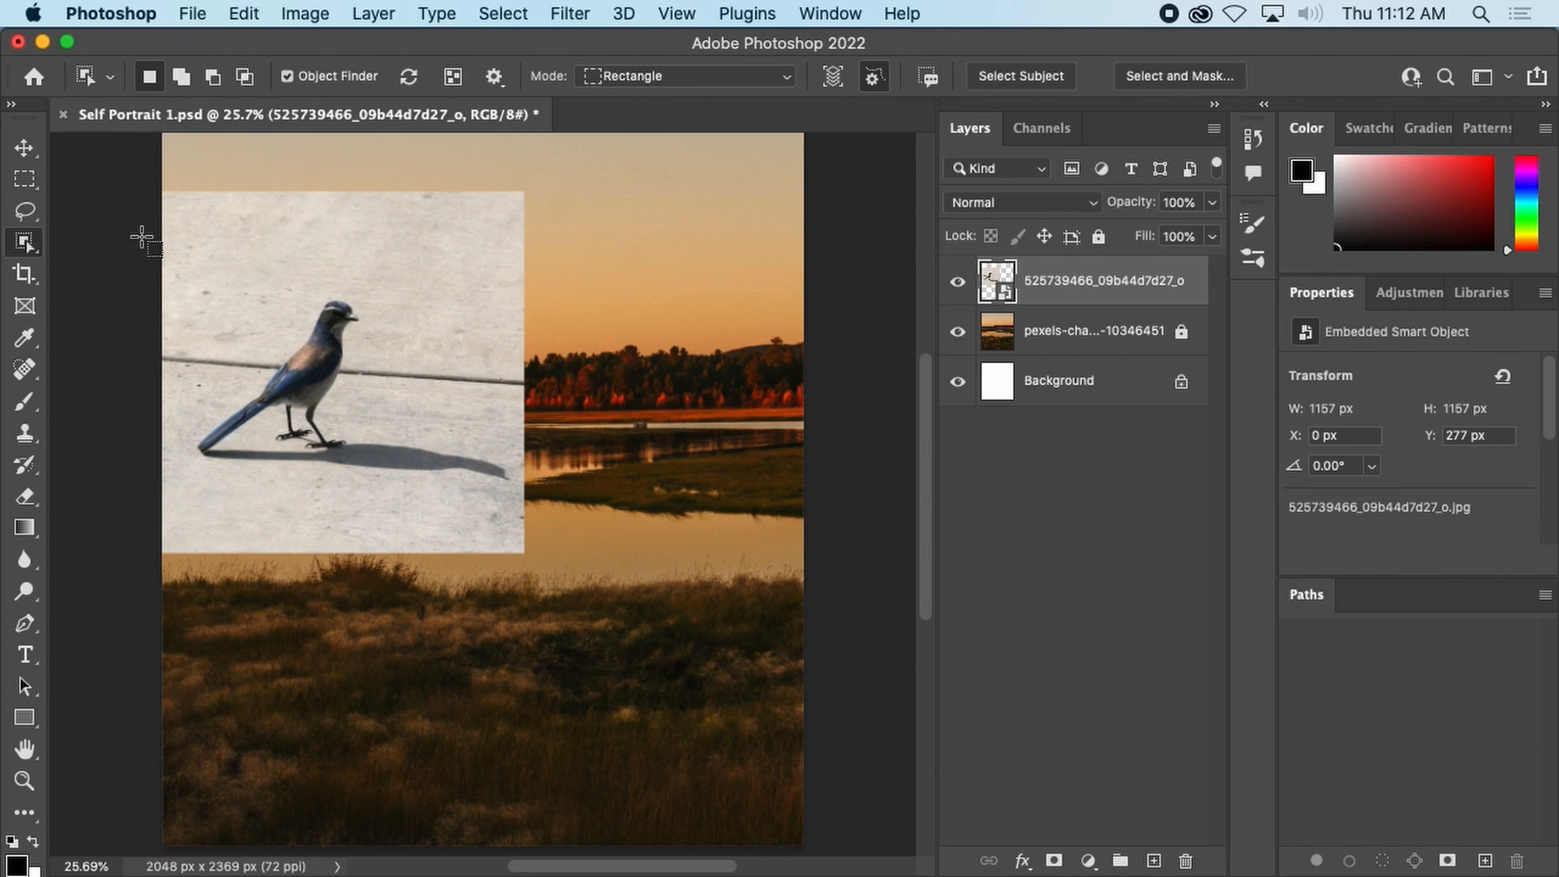
{"action": "left_click", "coordinate": [27, 246]}
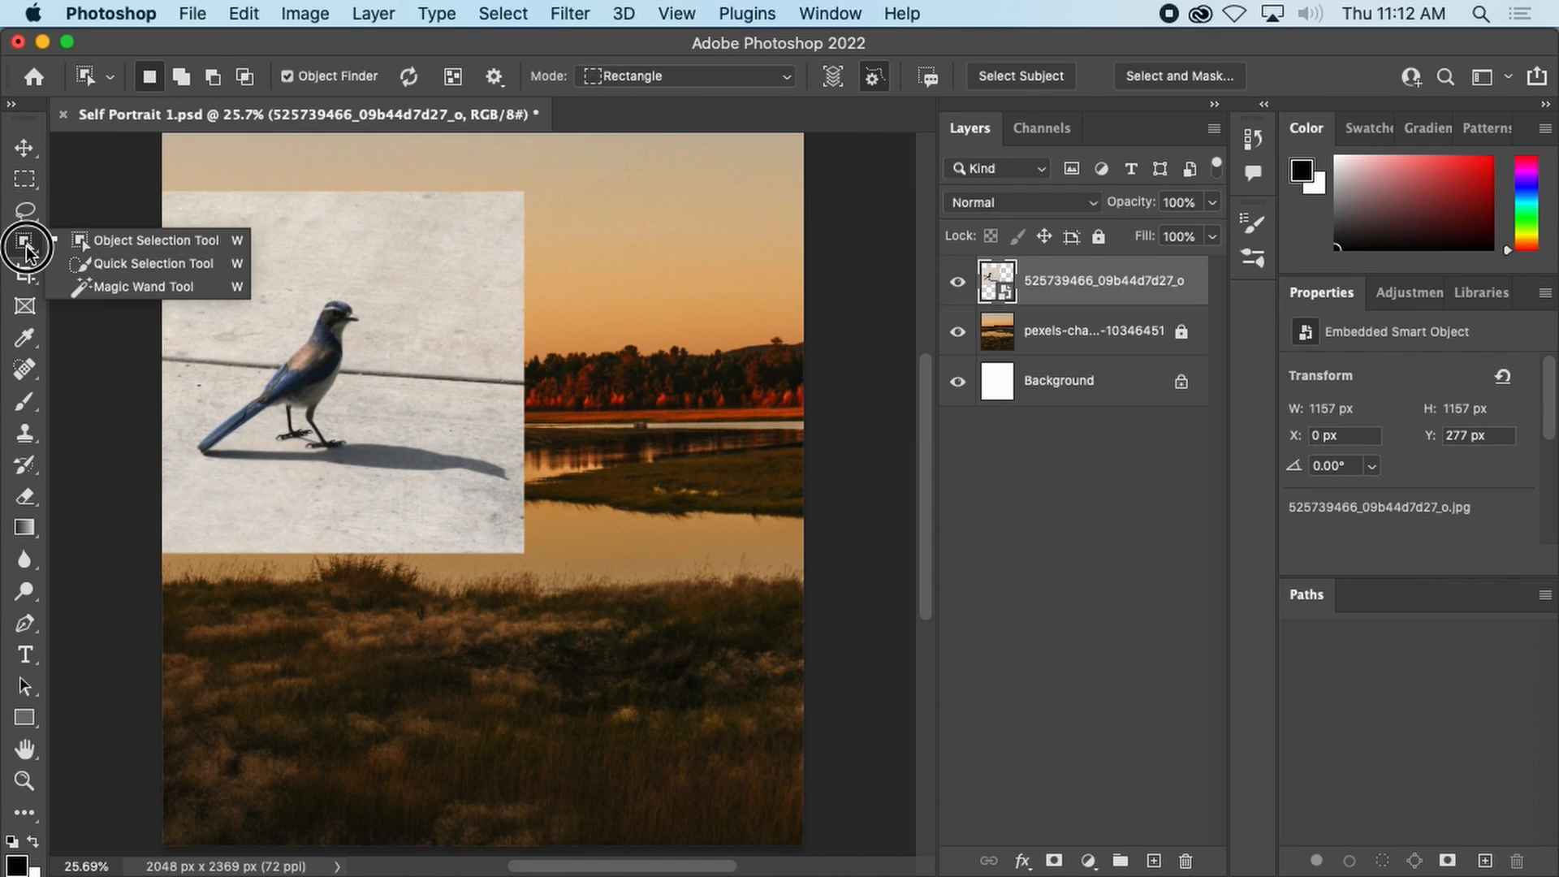
{"action": "left_click", "coordinate": [144, 245]}
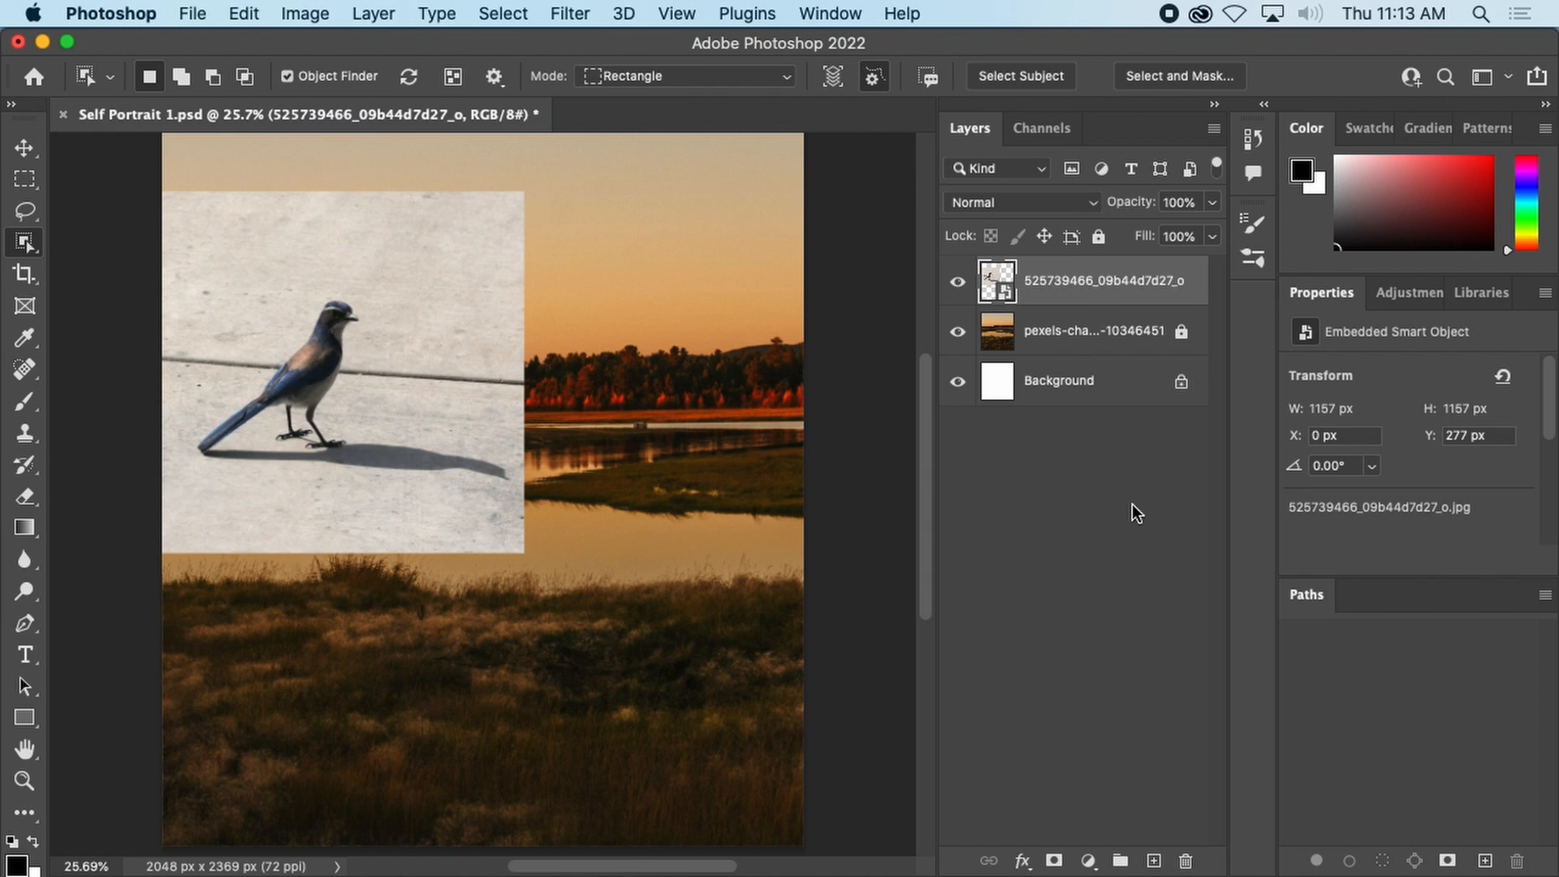
Duplicate the bird photo layer within the same document, keeping the default copy name.
{"action": "right_click", "coordinate": [1077, 281]}
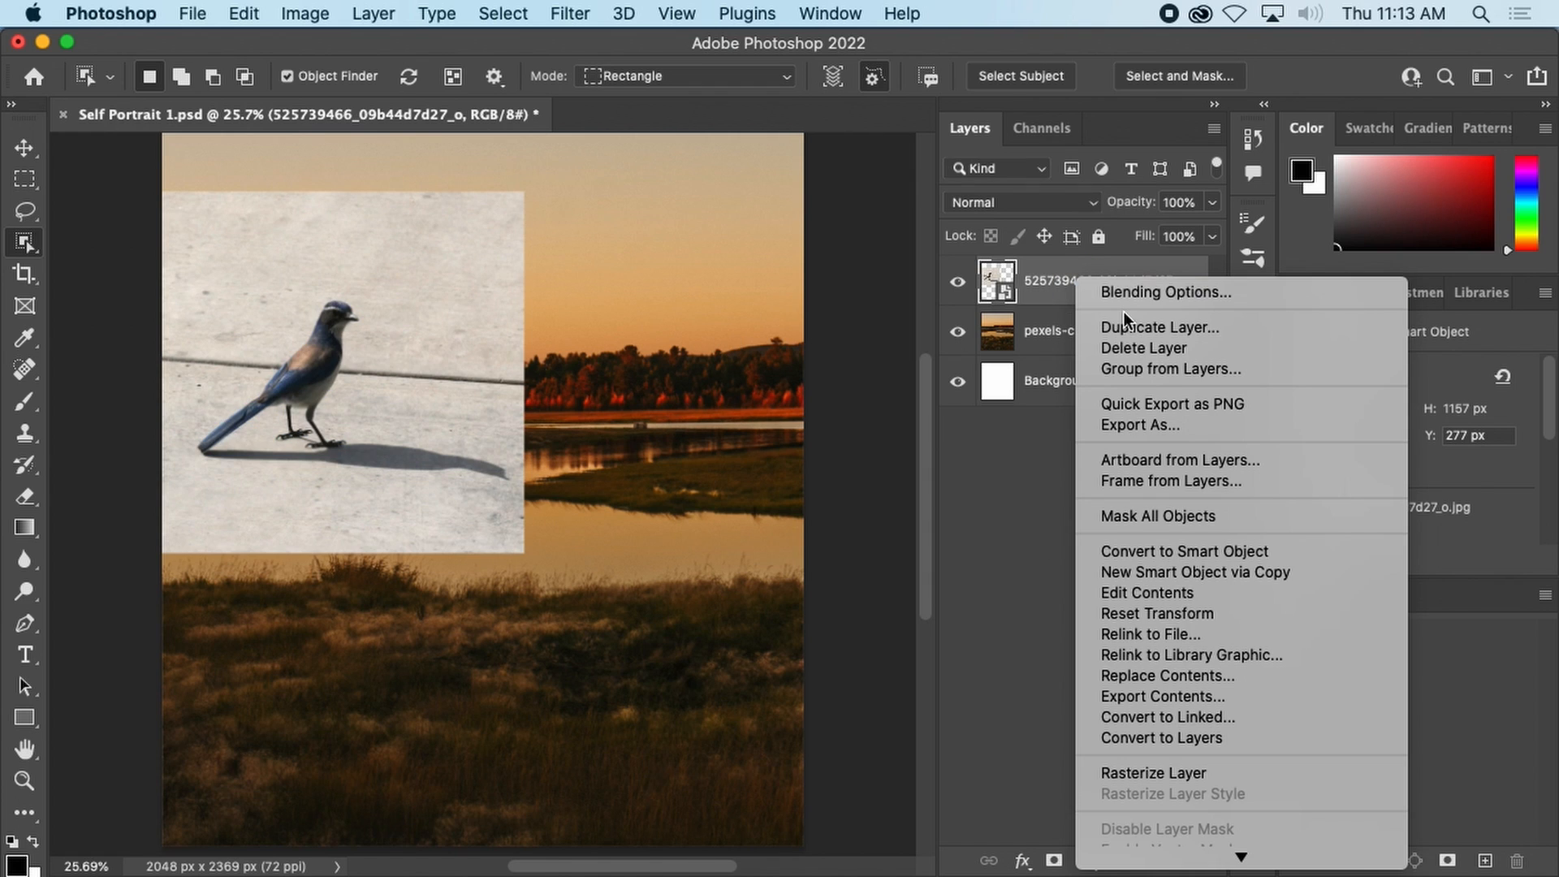
{"action": "left_click", "coordinate": [1168, 328]}
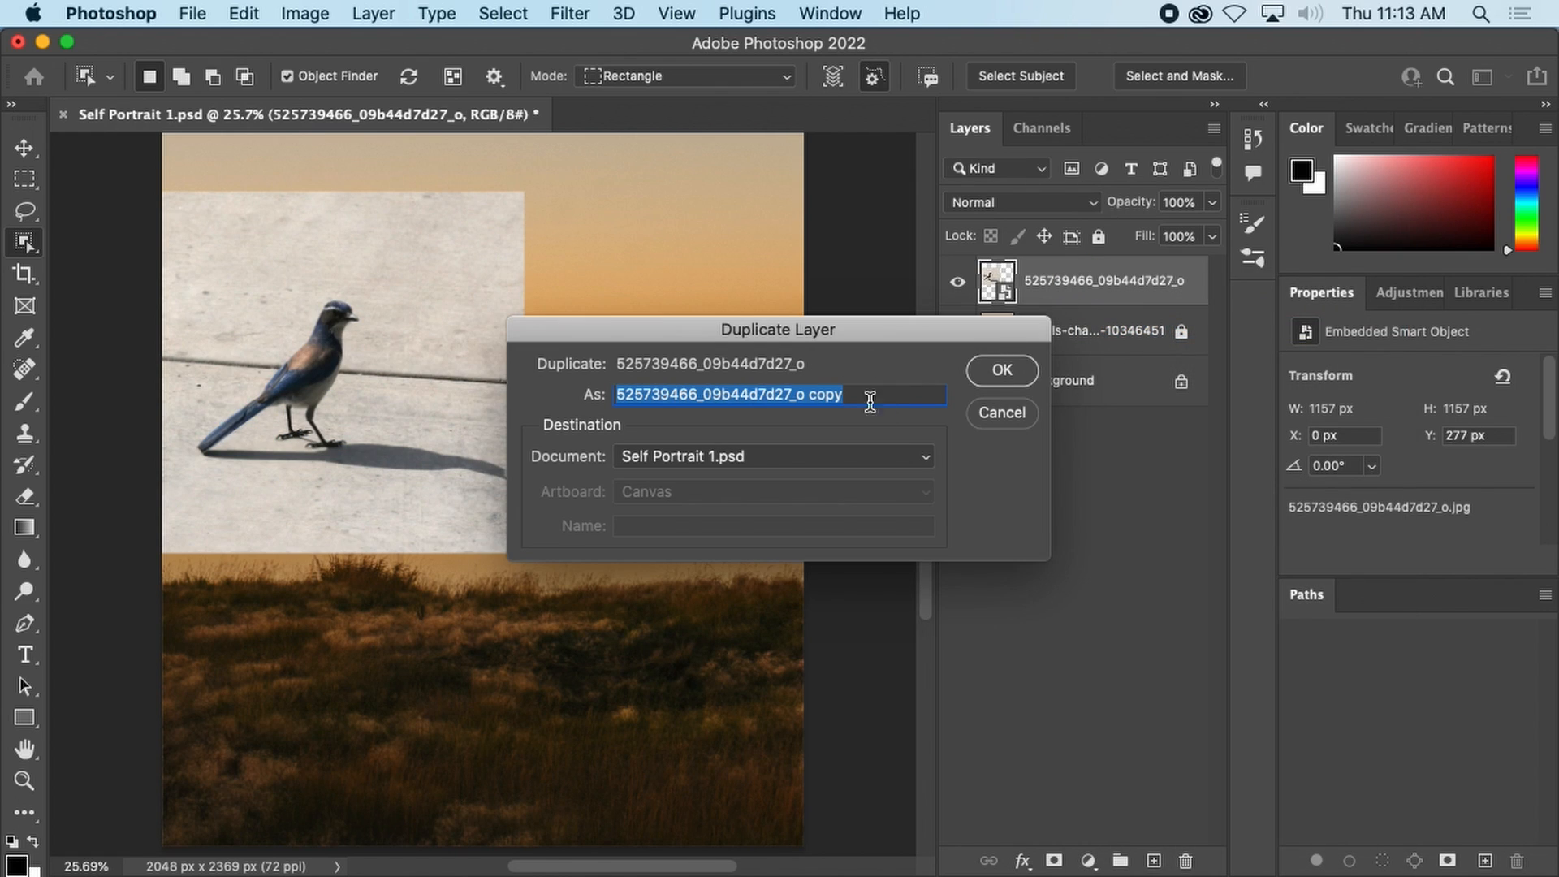
{"action": "left_click", "coordinate": [997, 378]}
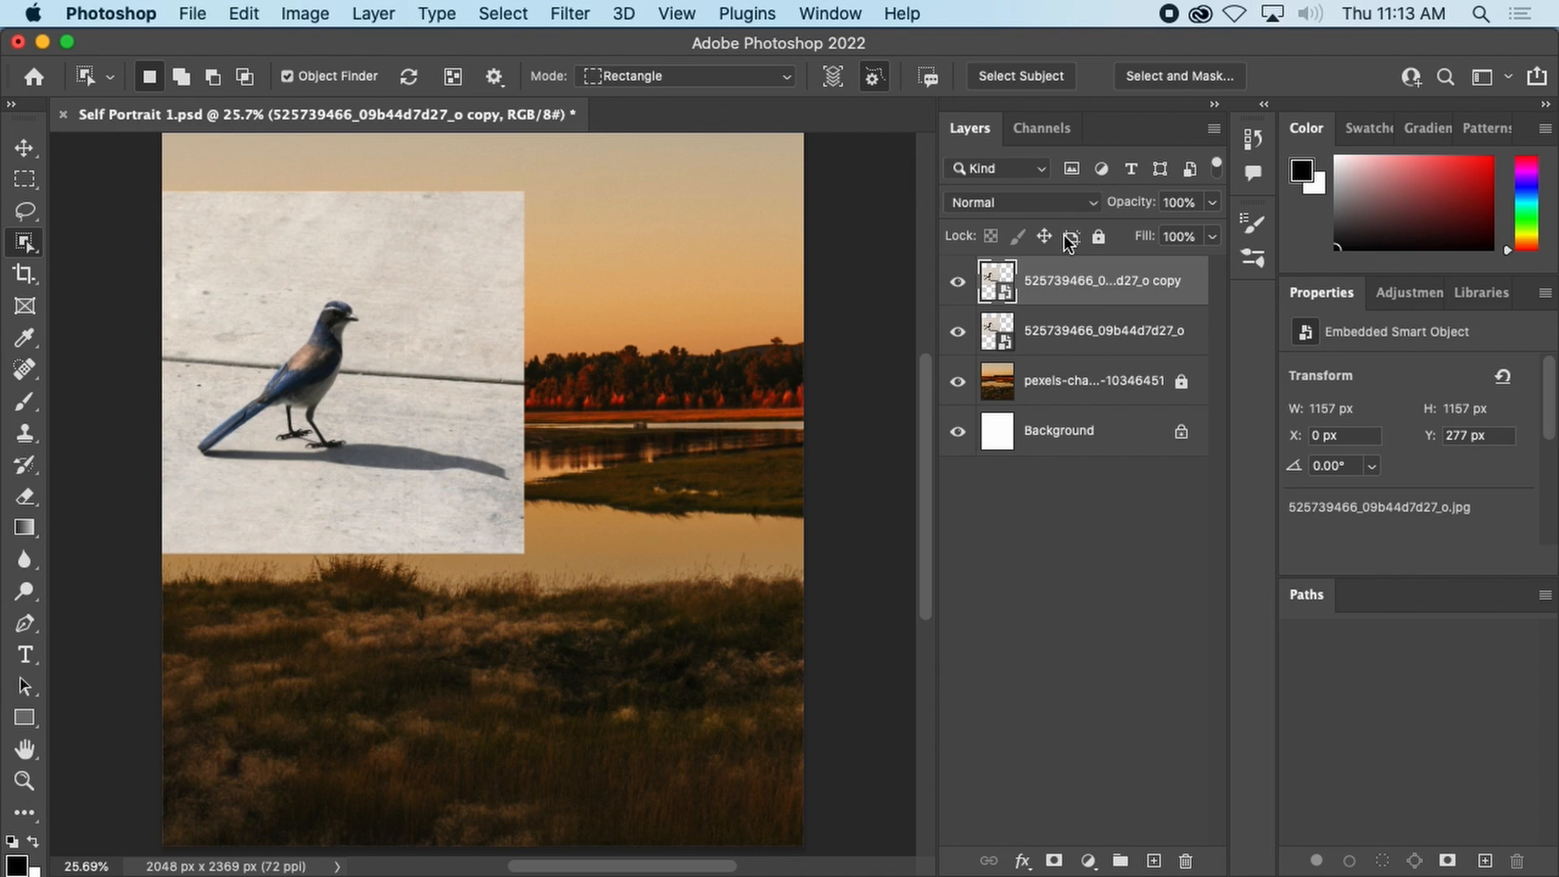
Rename the landscape photo layer "Sunset".
{"action": "left_click", "coordinate": [1105, 385]}
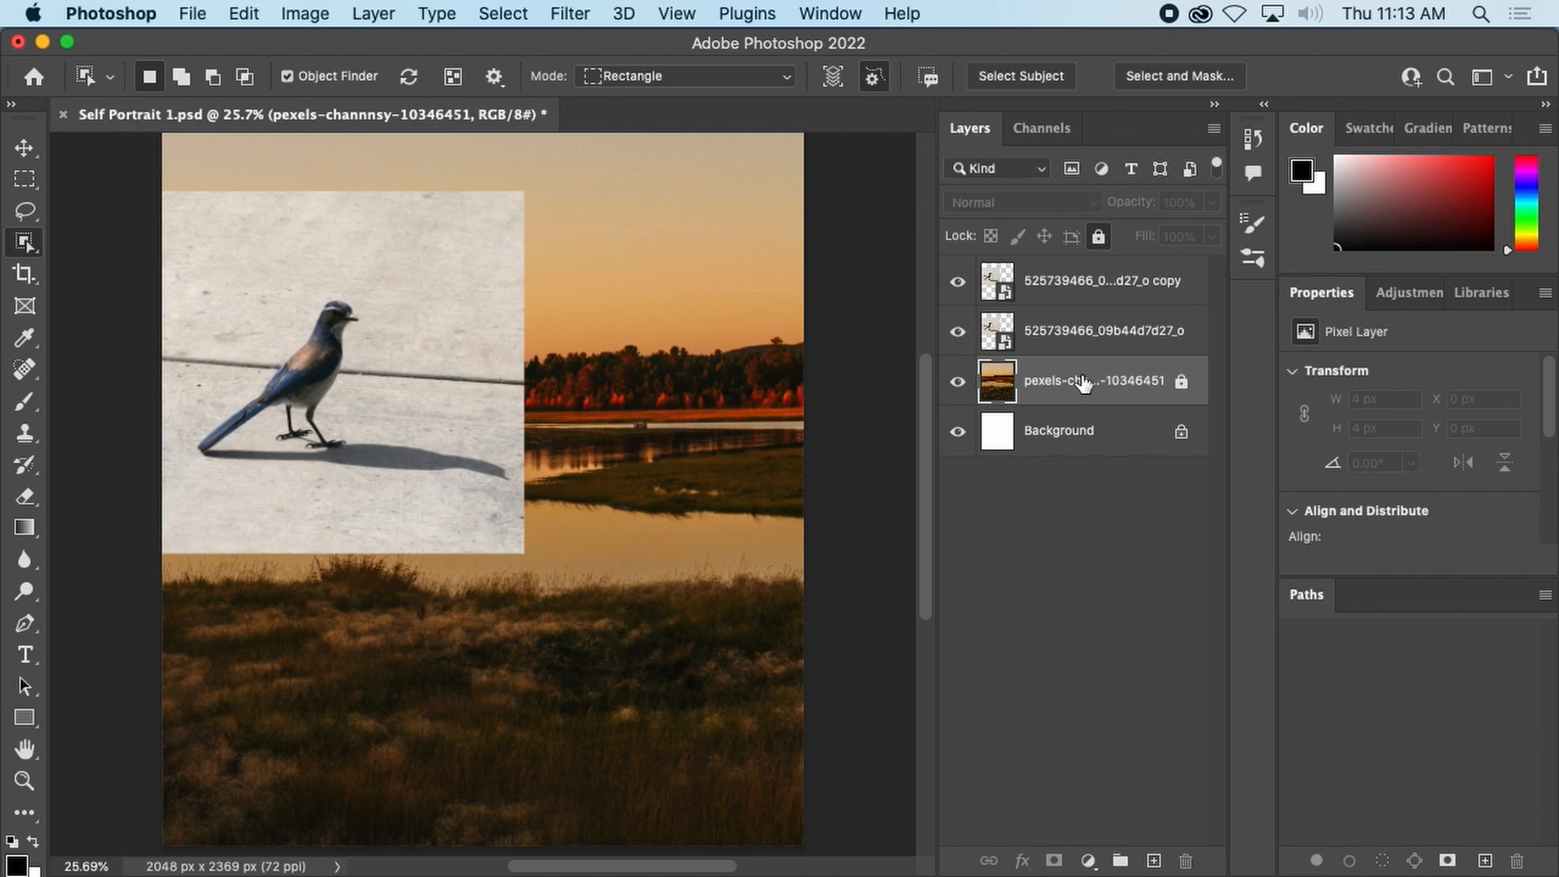
{"action": "double_click", "coordinate": [1088, 382]}
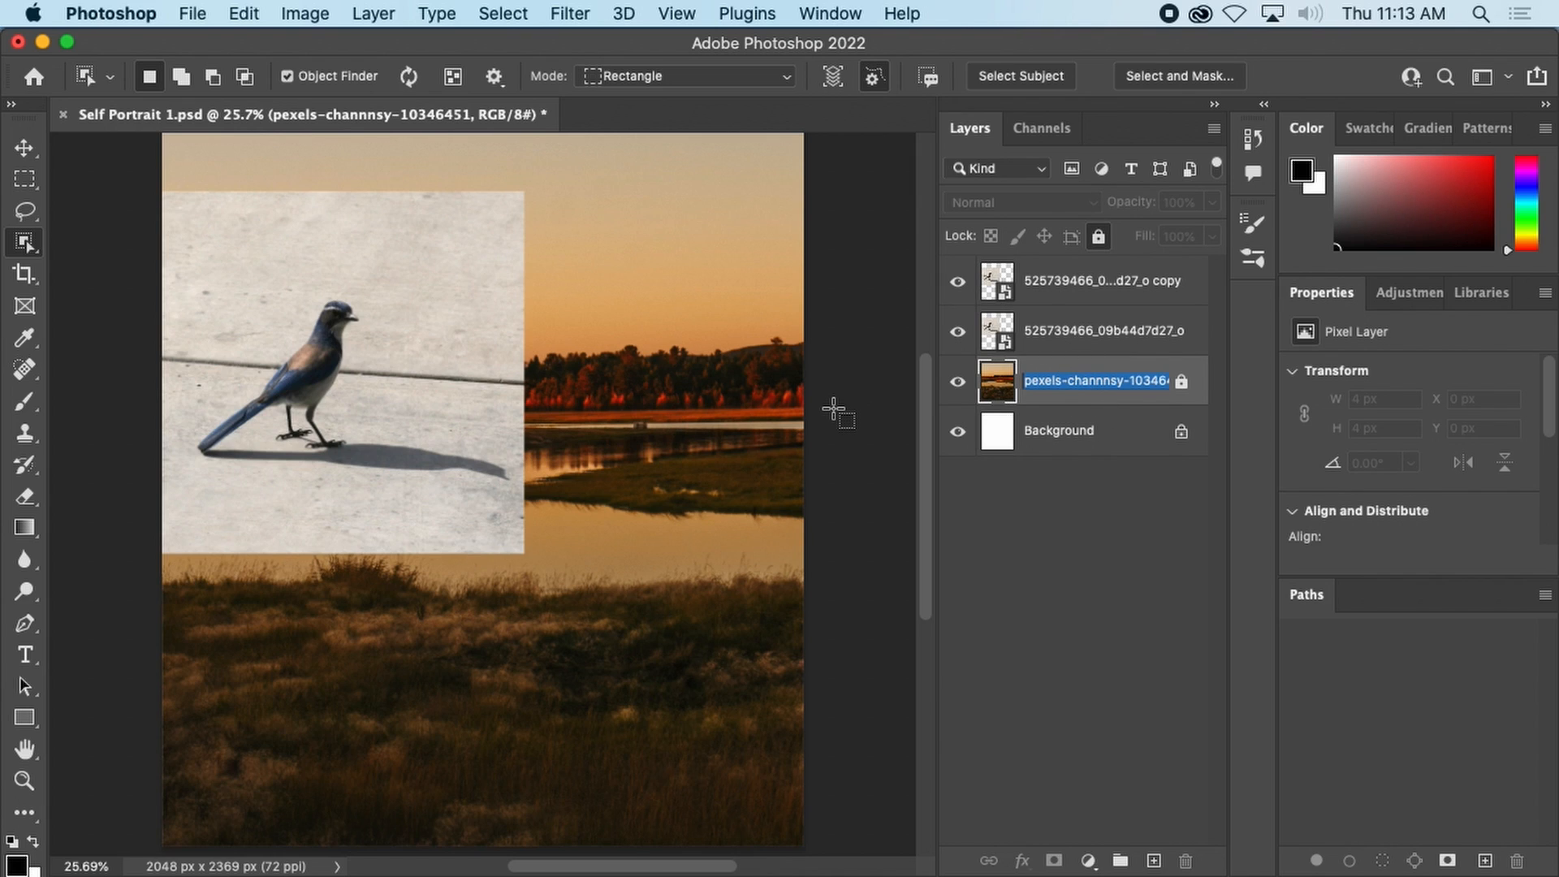
{"action": "type", "text": "Background"}
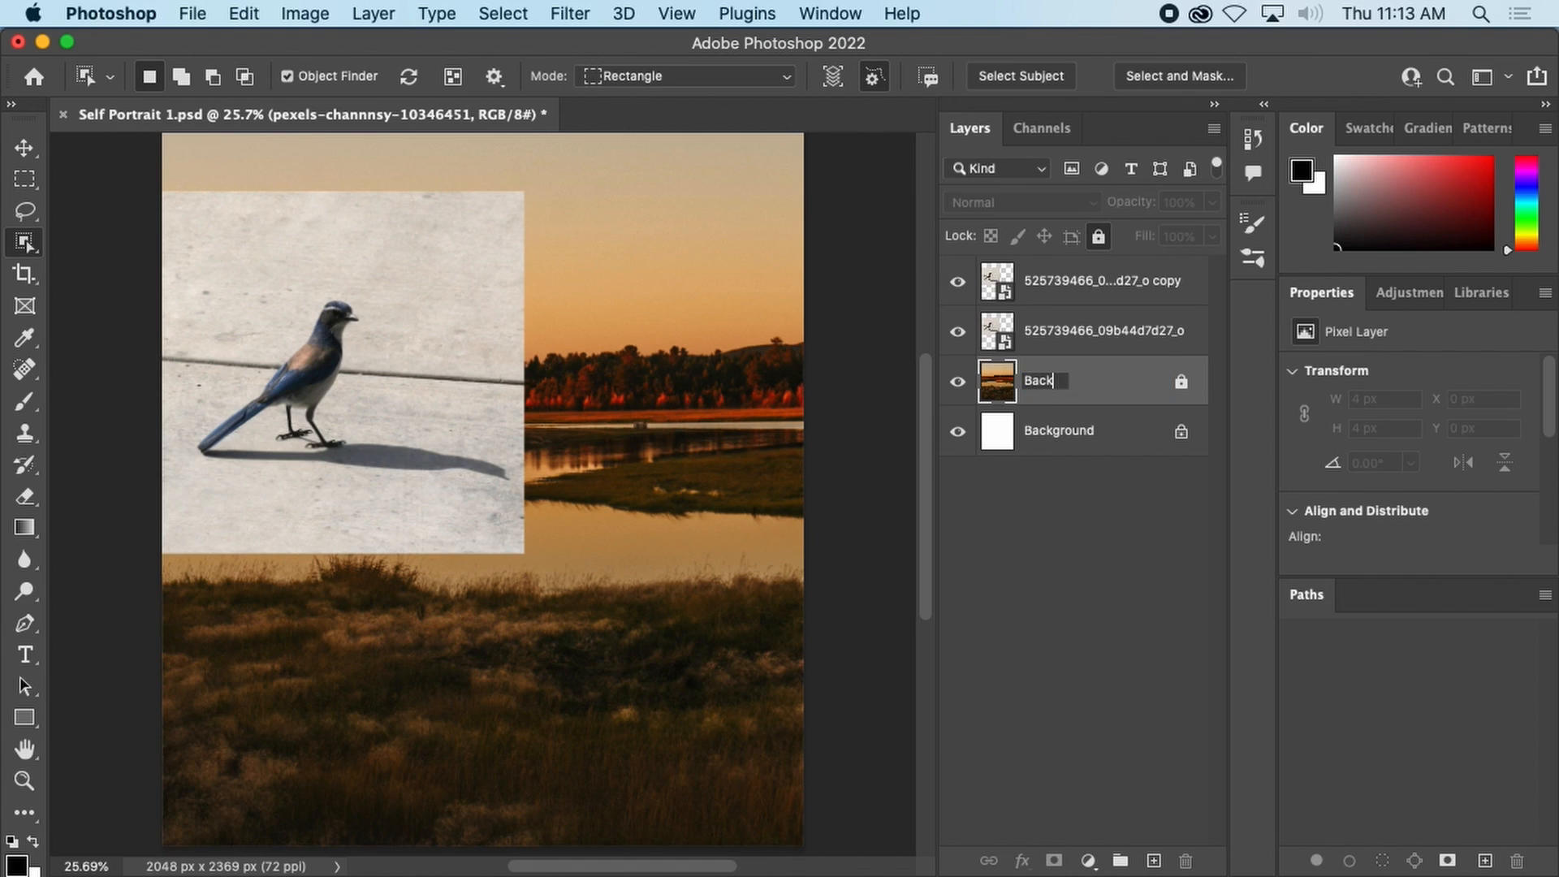
{"action": "key", "text": "BackSpace"}
{"action": "key", "text": "BackSpace"}
{"action": "key", "text": "BackSpace"}
{"action": "key", "text": "BackSpace"}
{"action": "key", "text": "BackSpace"}
{"action": "key", "text": "BackSpace"}
{"action": "key", "text": "BackSpace"}
{"action": "key", "text": "BackSpace"}
{"action": "type", "text": "Sunset"}
{"action": "key", "text": "Return"}
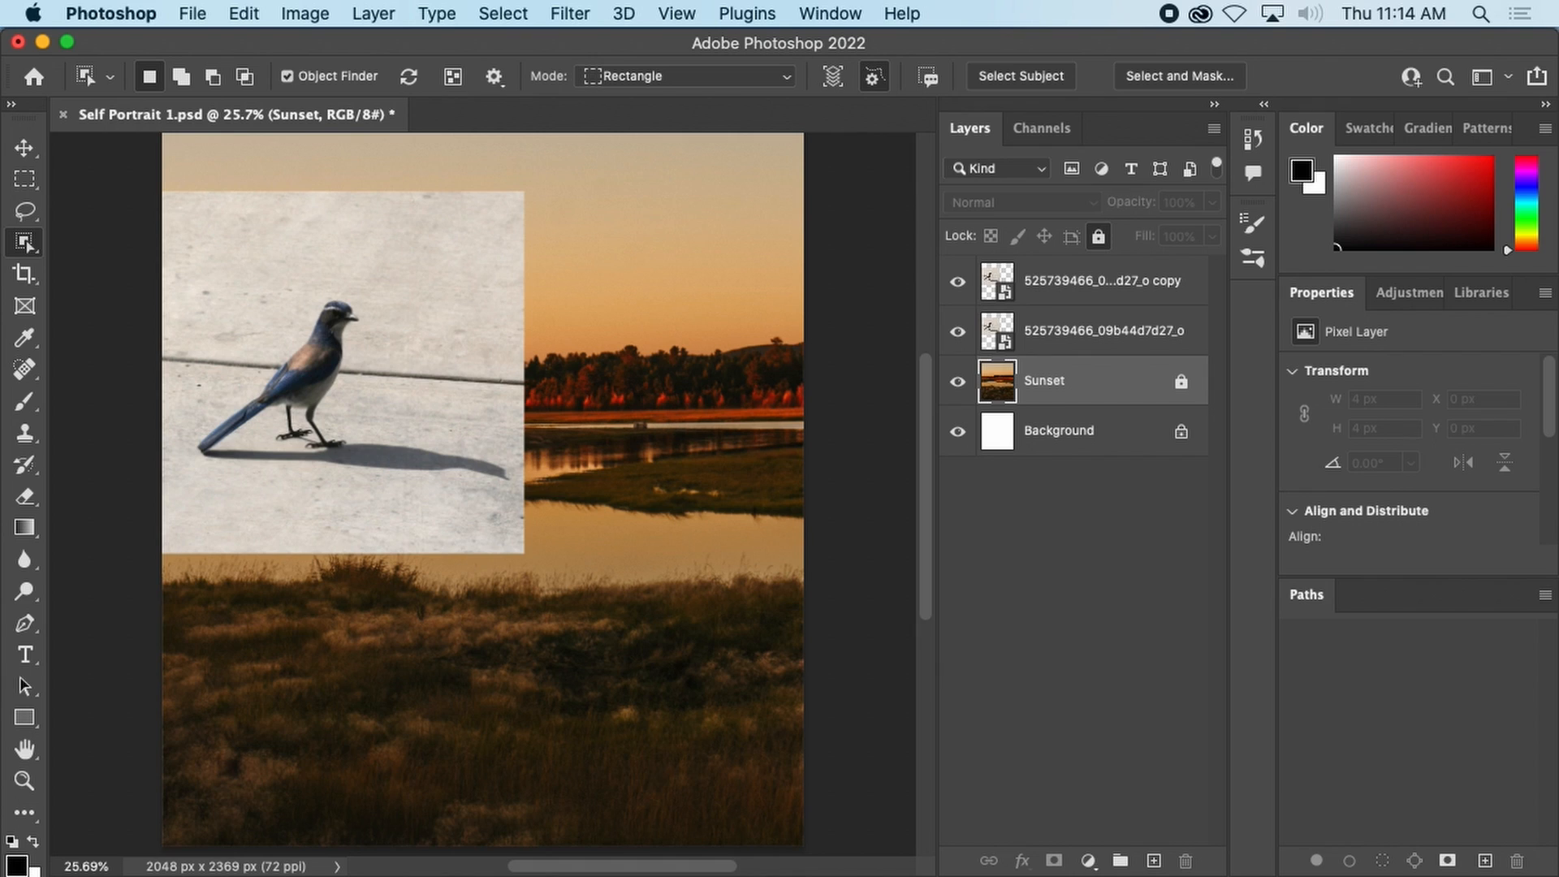
Rename the original bird photo layer "Bird" and its copy above it "Bird Shadow".
{"action": "double_click", "coordinate": [1052, 333]}
{"action": "type", "text": "Bird"}
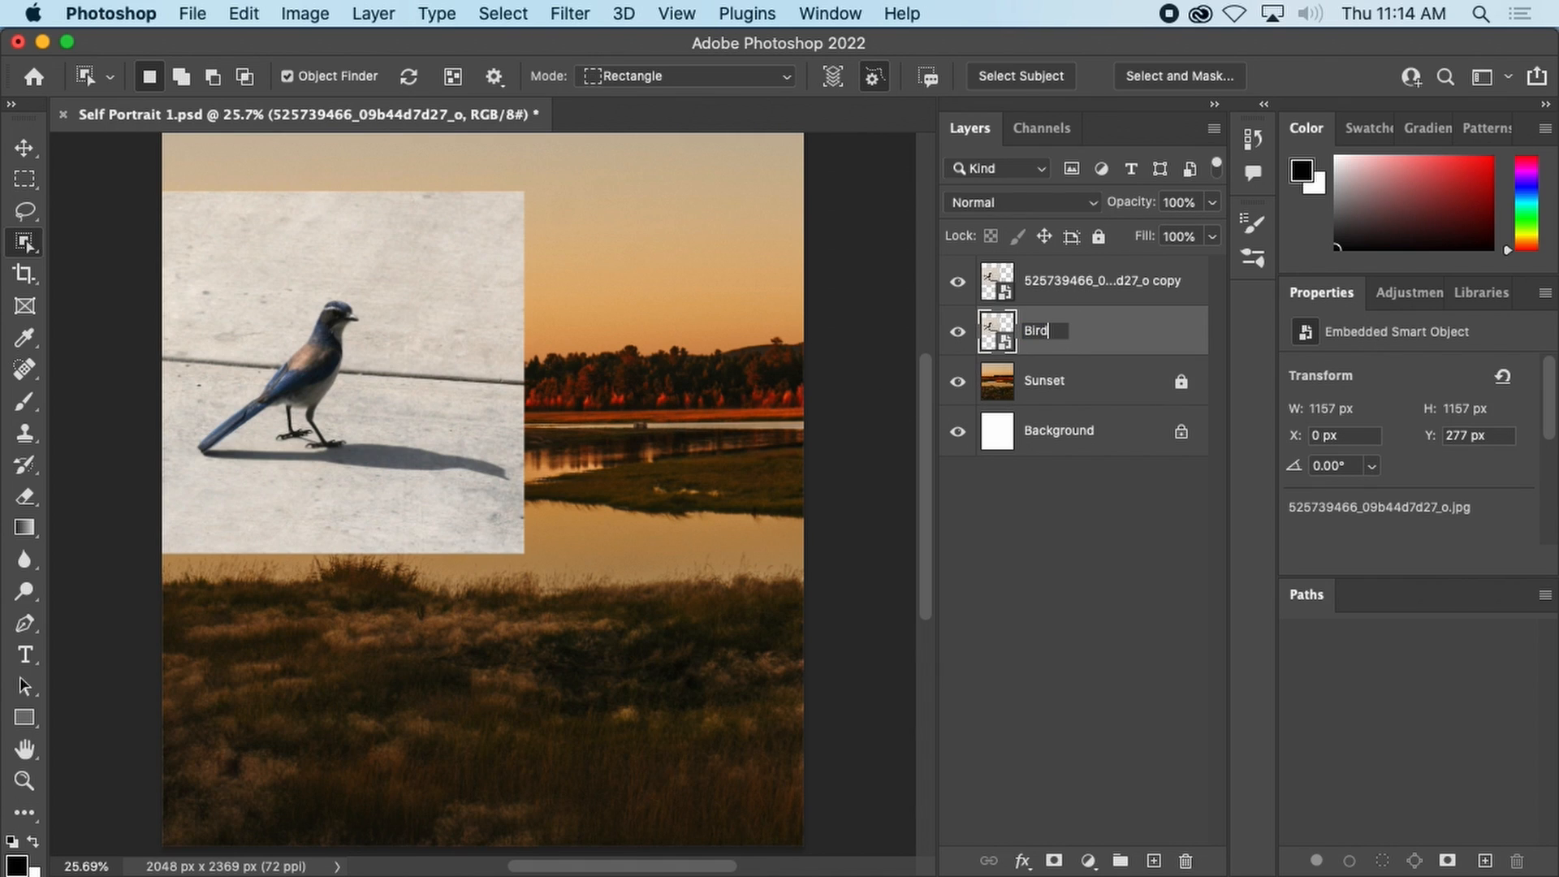
{"action": "key", "text": "Return"}
{"action": "double_click", "coordinate": [1071, 280]}
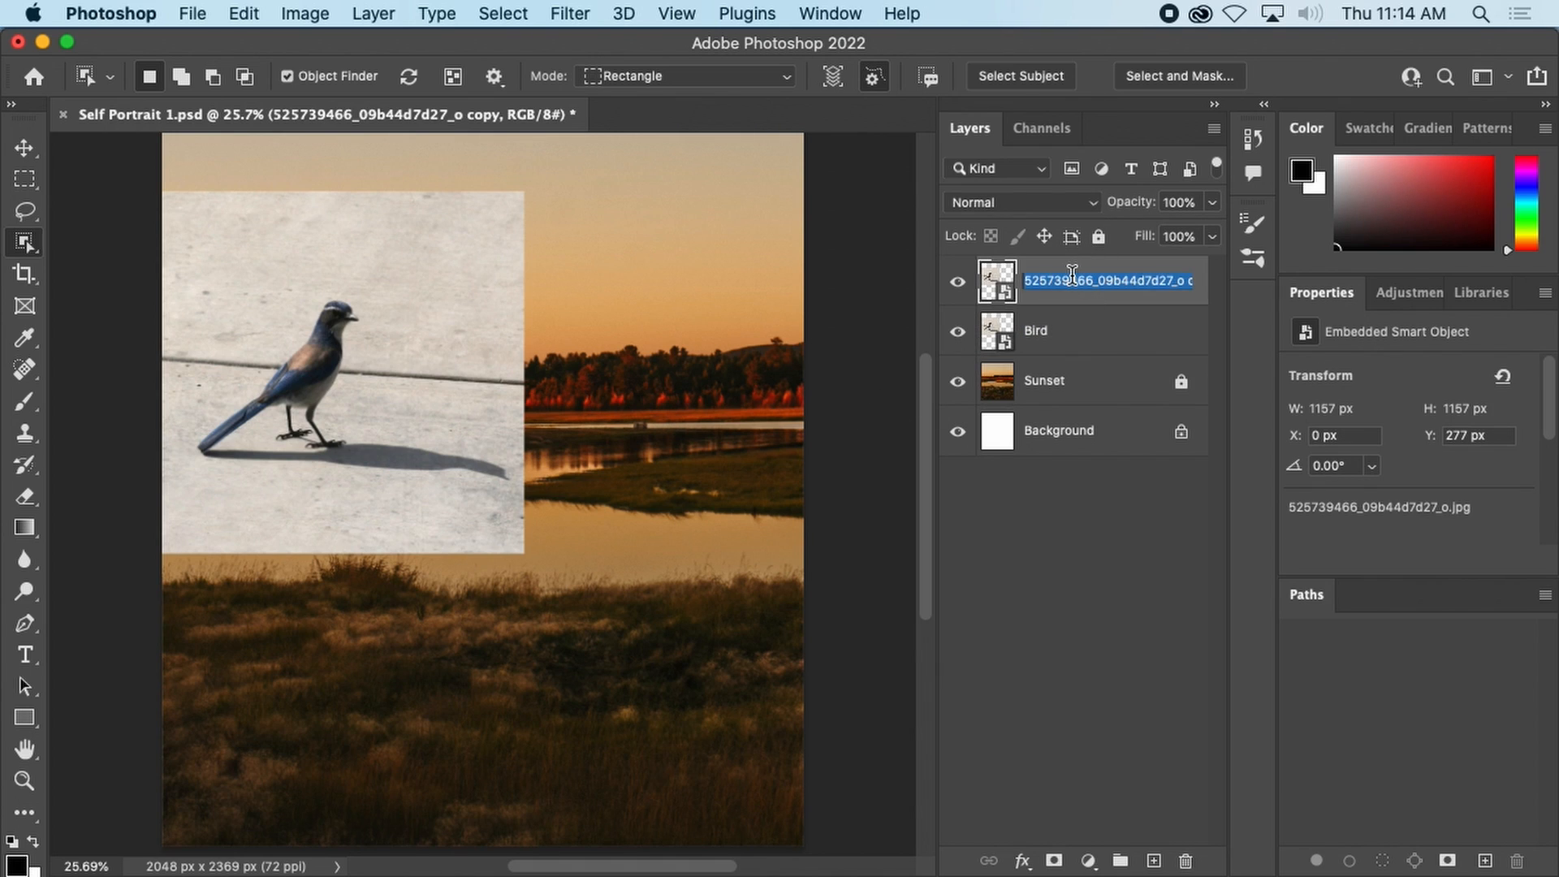
{"action": "type", "text": "Bird S"}
{"action": "key", "text": "BackSpace"}
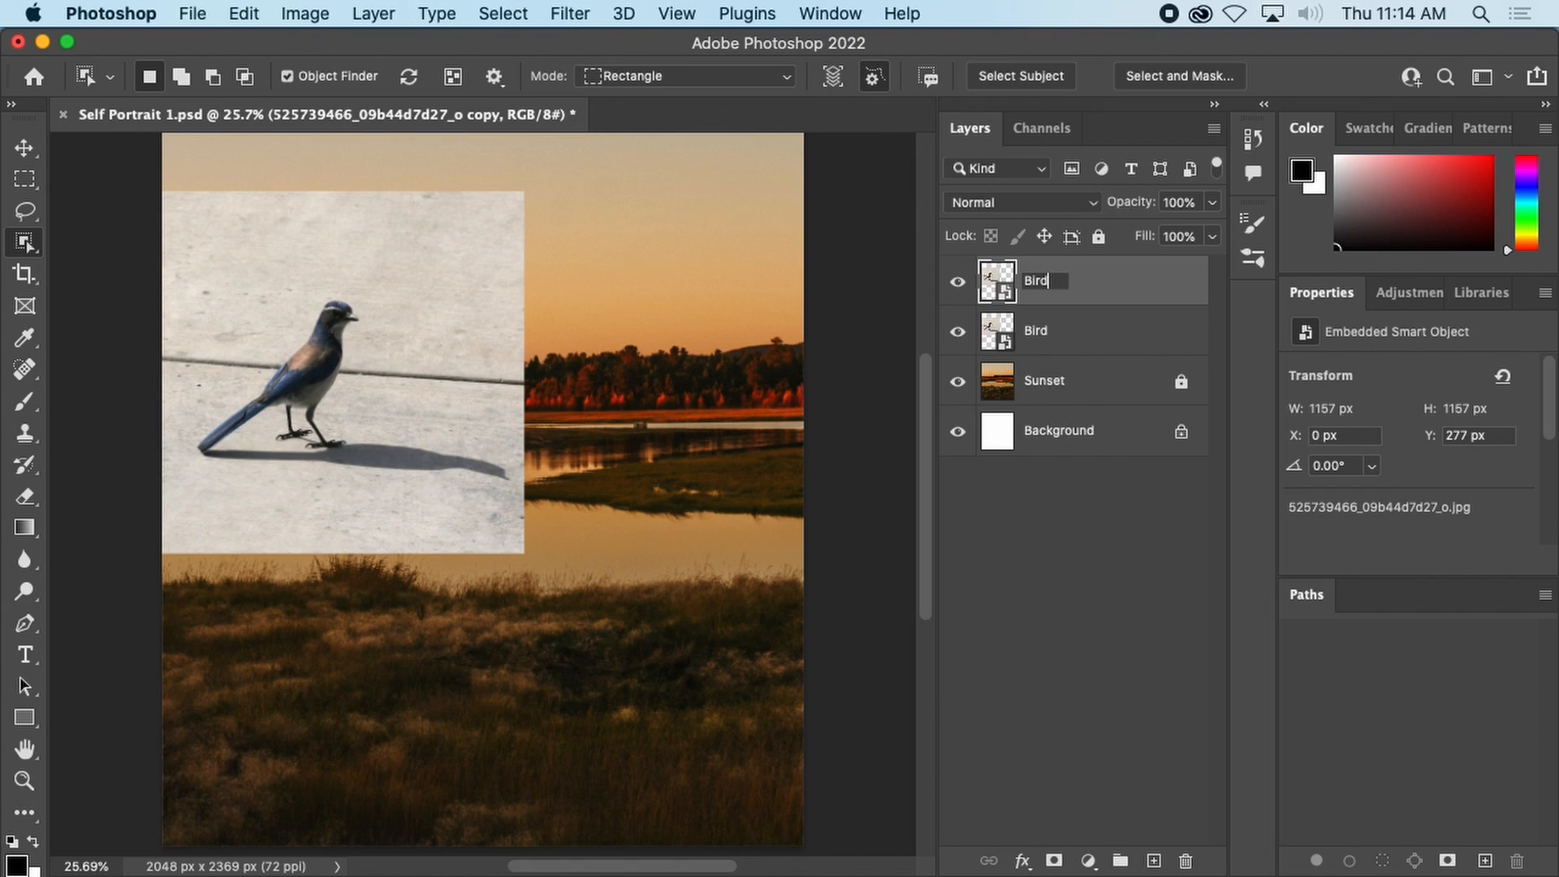
{"action": "type", "text": "Shadow"}
{"action": "key", "text": "Return"}
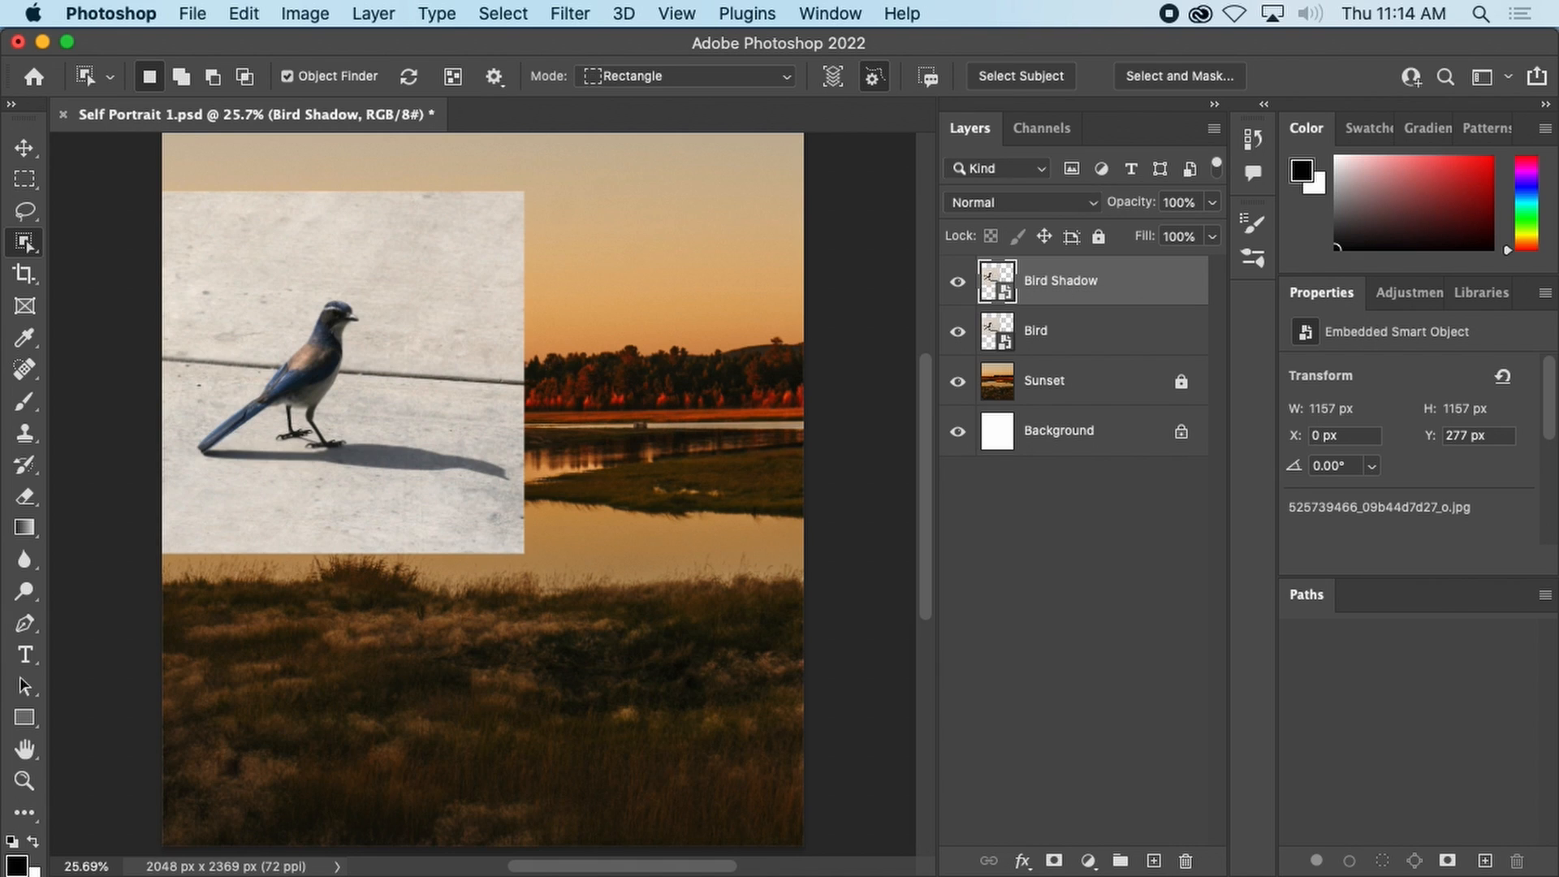
Hide the Bird Shadow layer and select the whole bird, without its shadow, using the Object Selection tool.
{"action": "left_click", "coordinate": [958, 281]}
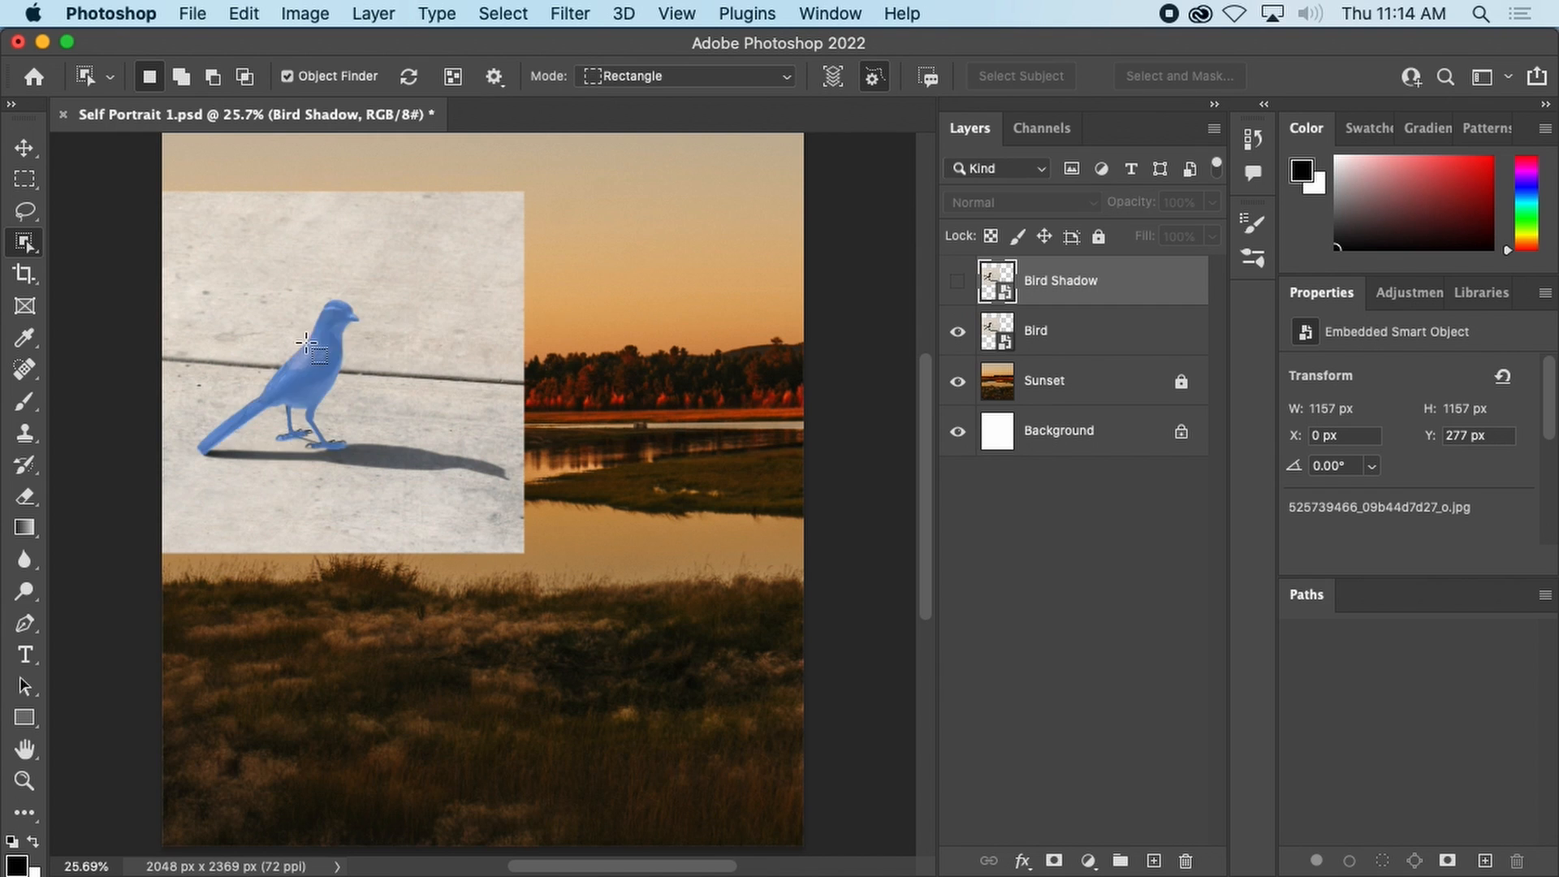
{"action": "left_click", "coordinate": [314, 370]}
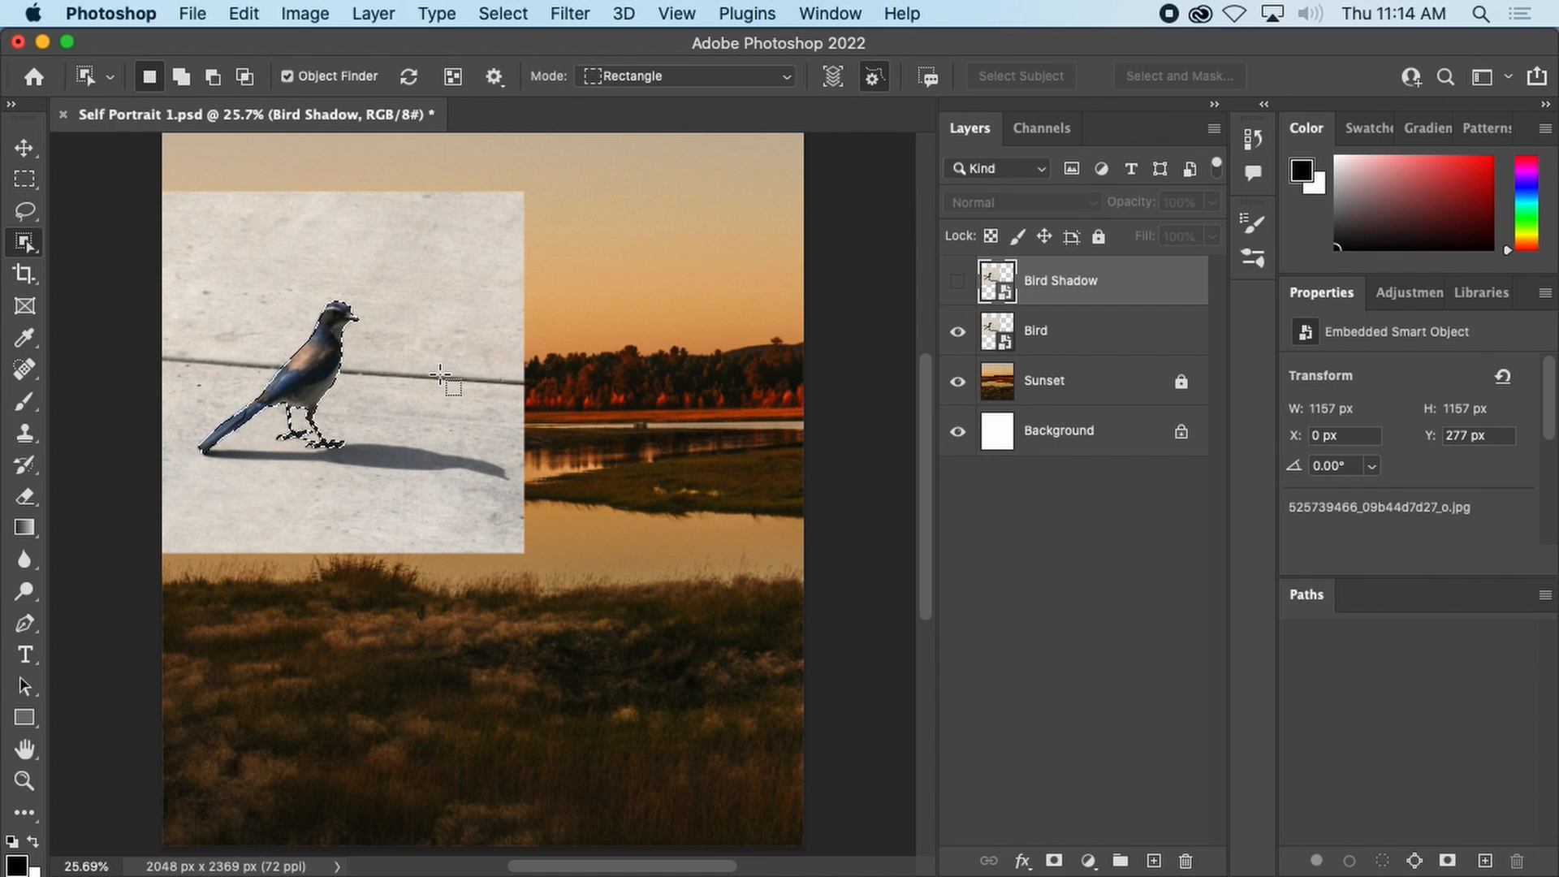
{"action": "key", "text": "super+equal"}
{"action": "key", "text": "super+equal"}
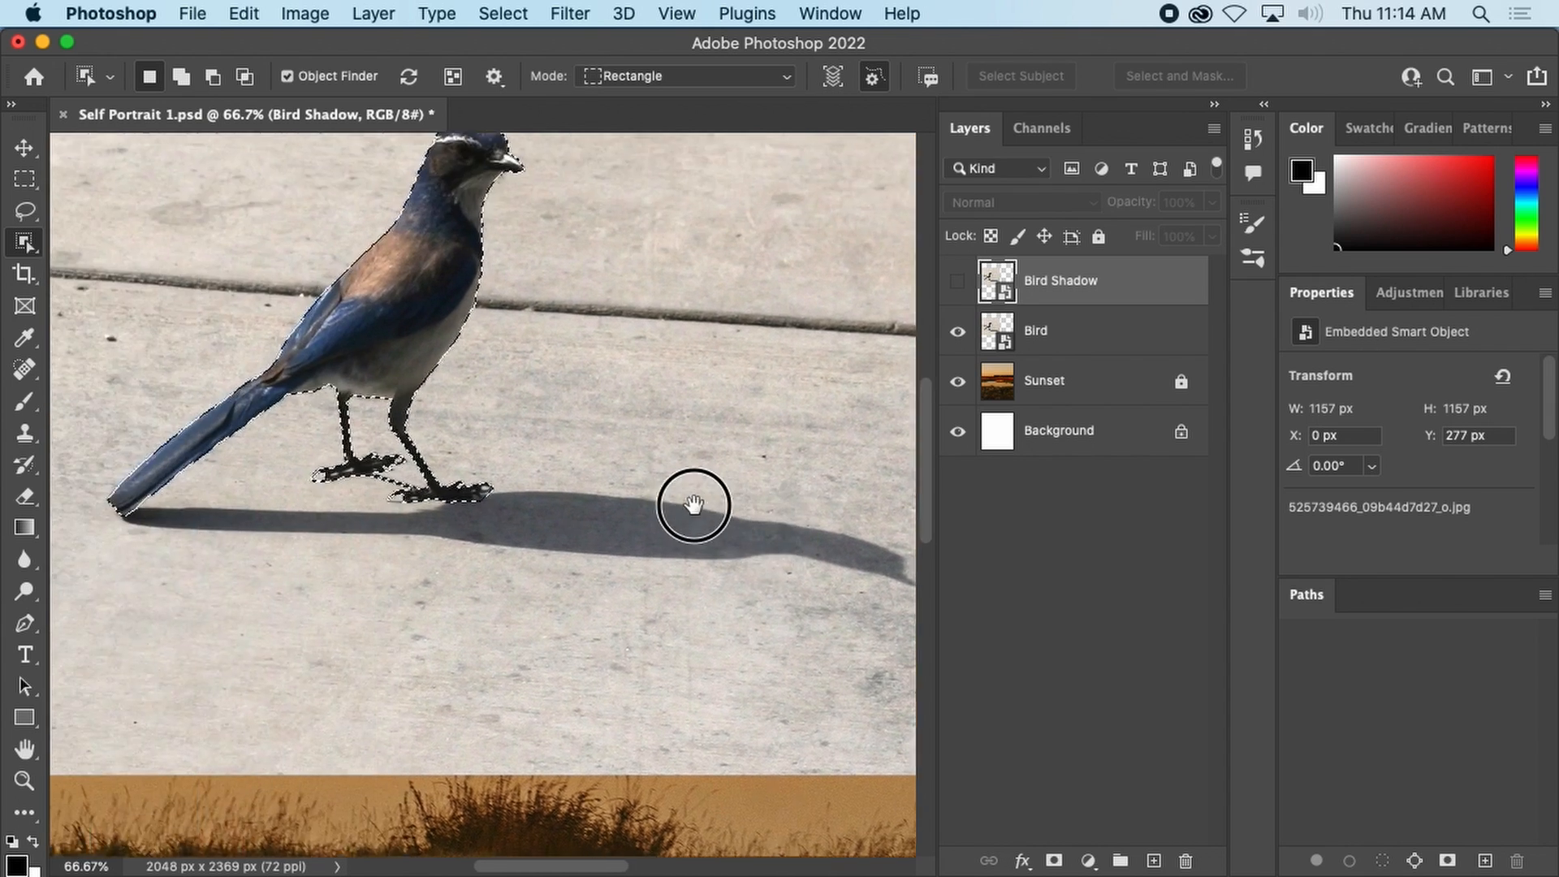
{"action": "left_click_drag", "start_coordinate": [308, 375], "coordinate": [729, 520]}
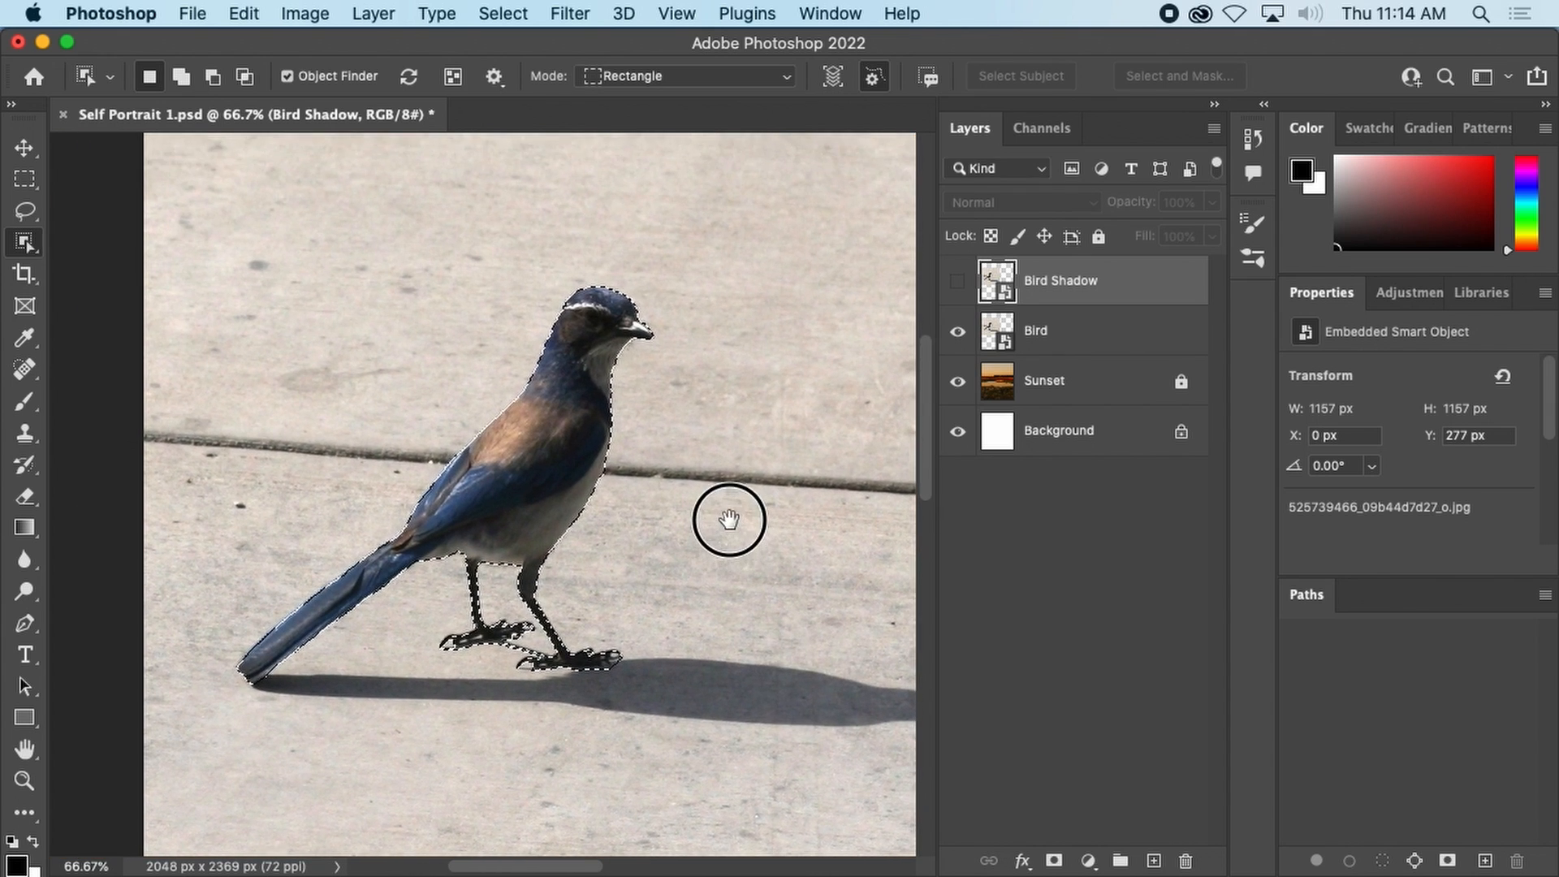
{"action": "key", "text": "super+equal"}
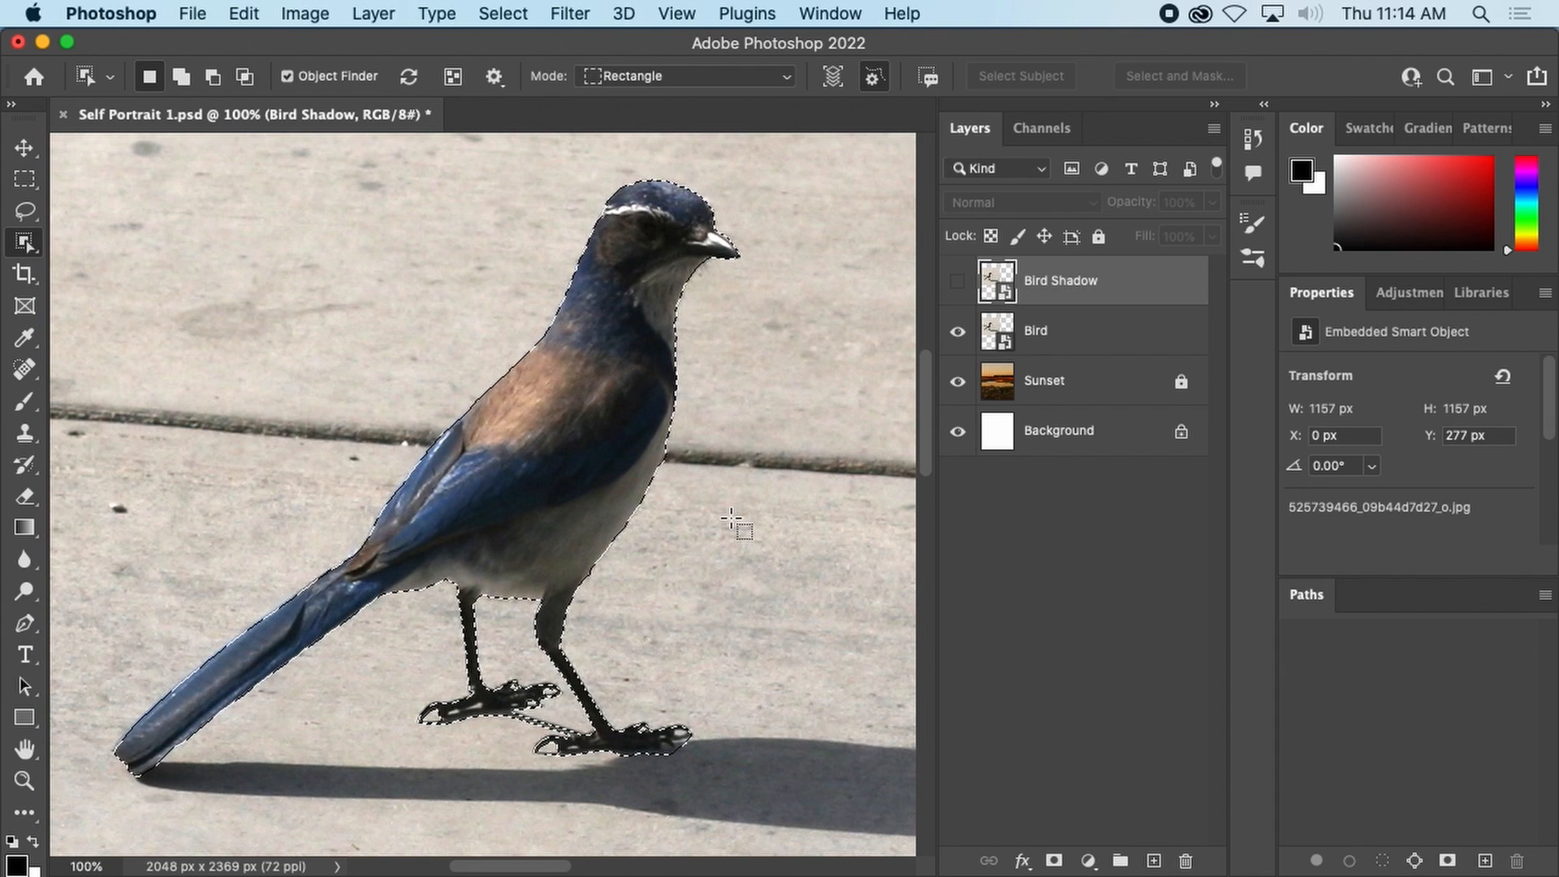
{"action": "scroll", "coordinate": [686, 498], "scroll_direction": "down", "scroll_amount": 5}
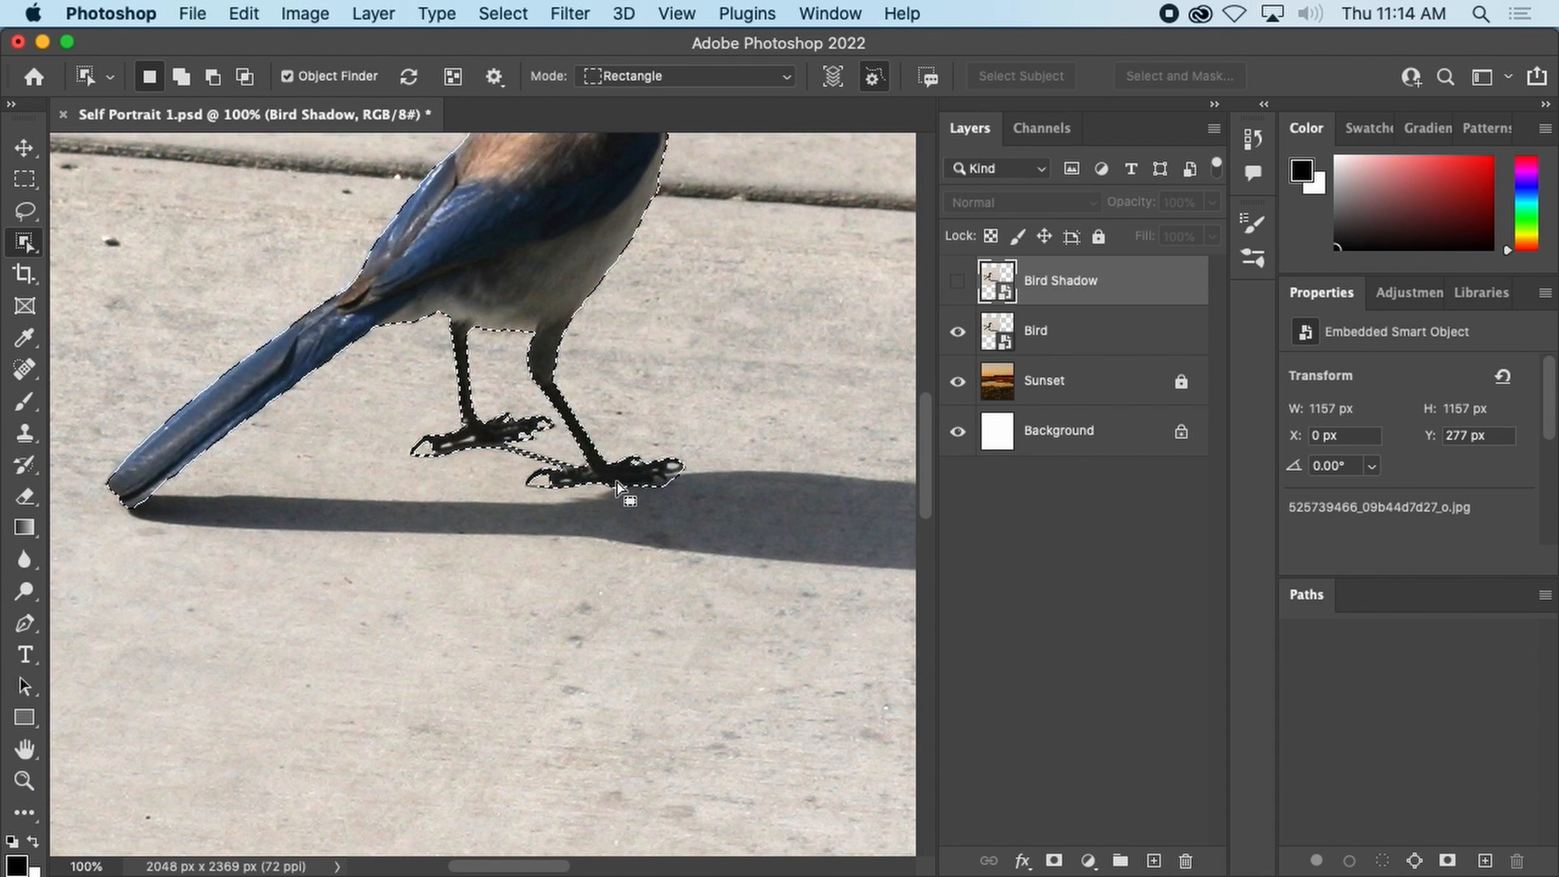
{"action": "left_click_drag", "start_coordinate": [722, 336], "coordinate": [695, 510]}
{"action": "key", "text": "super+minus"}
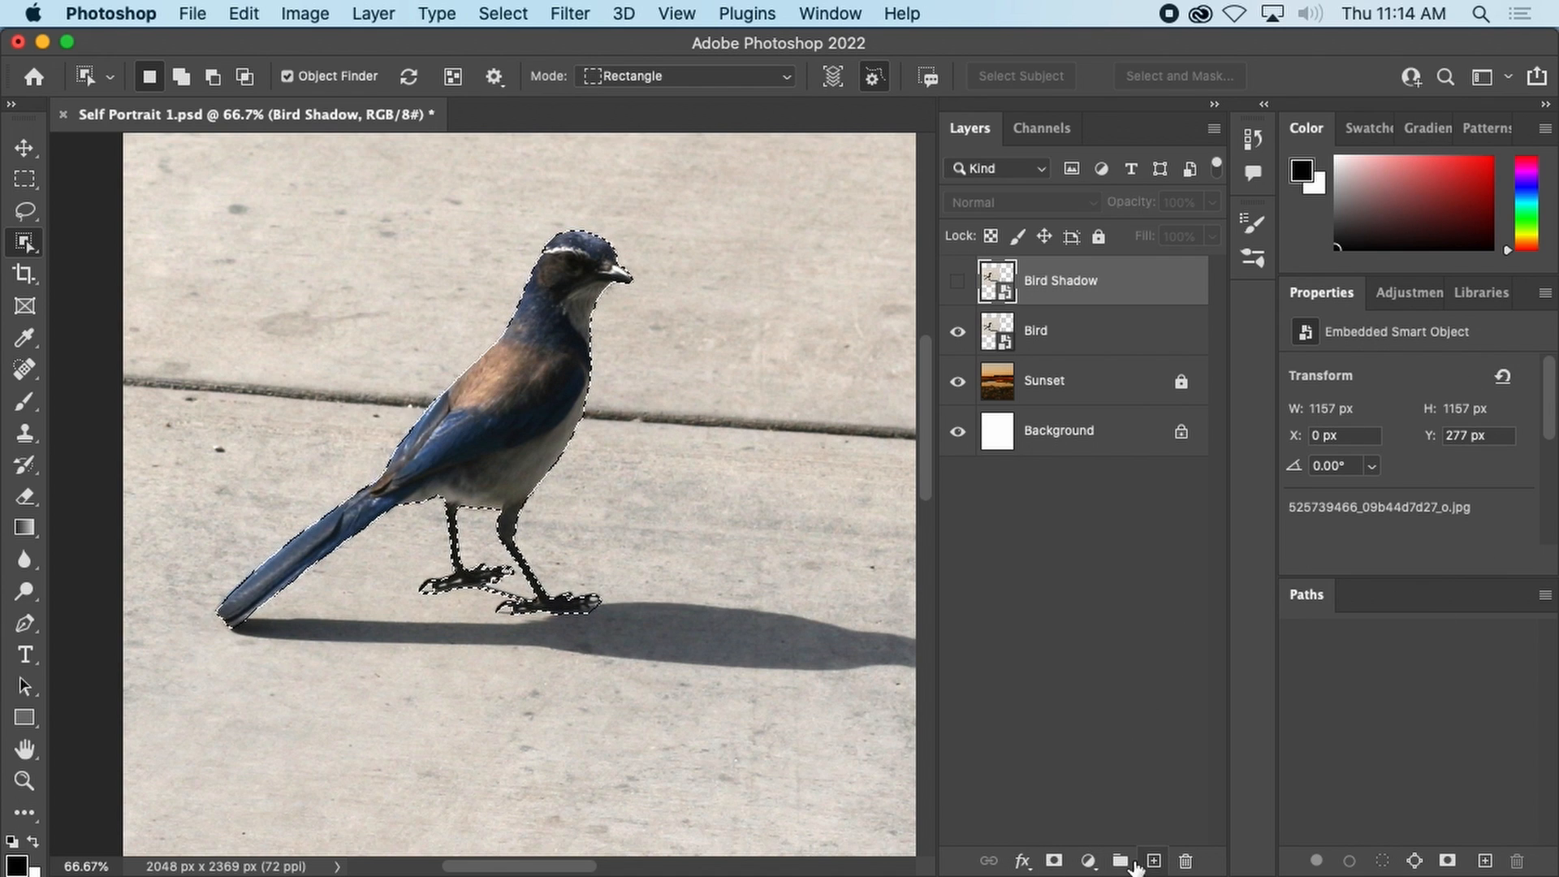
{"action": "left_click", "coordinate": [1055, 863]}
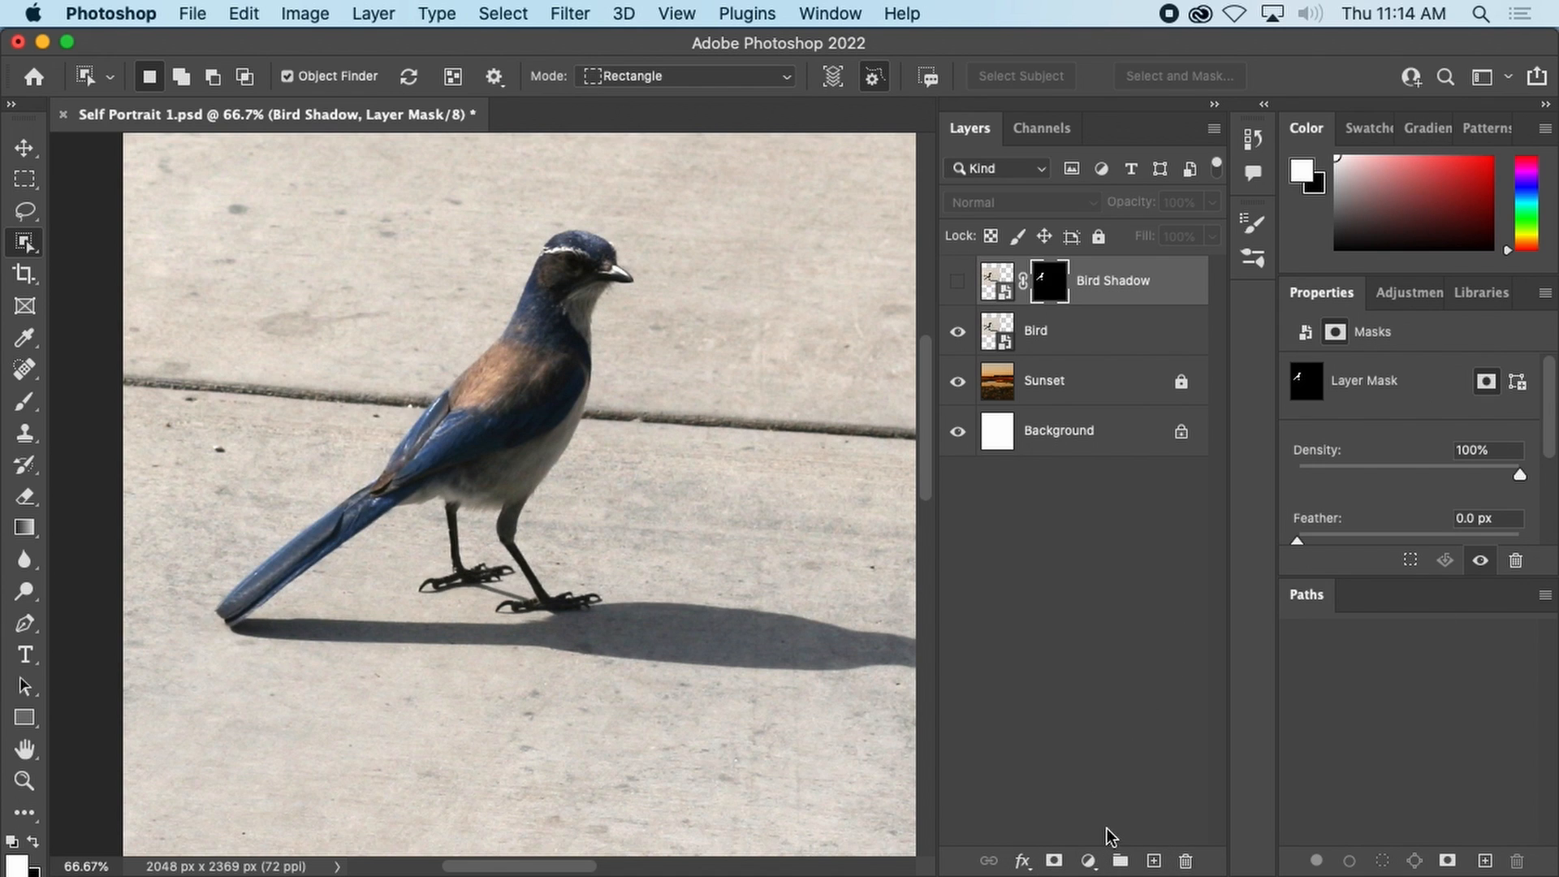
{"action": "scroll", "coordinate": [771, 593], "scroll_direction": "down", "scroll_amount": 2}
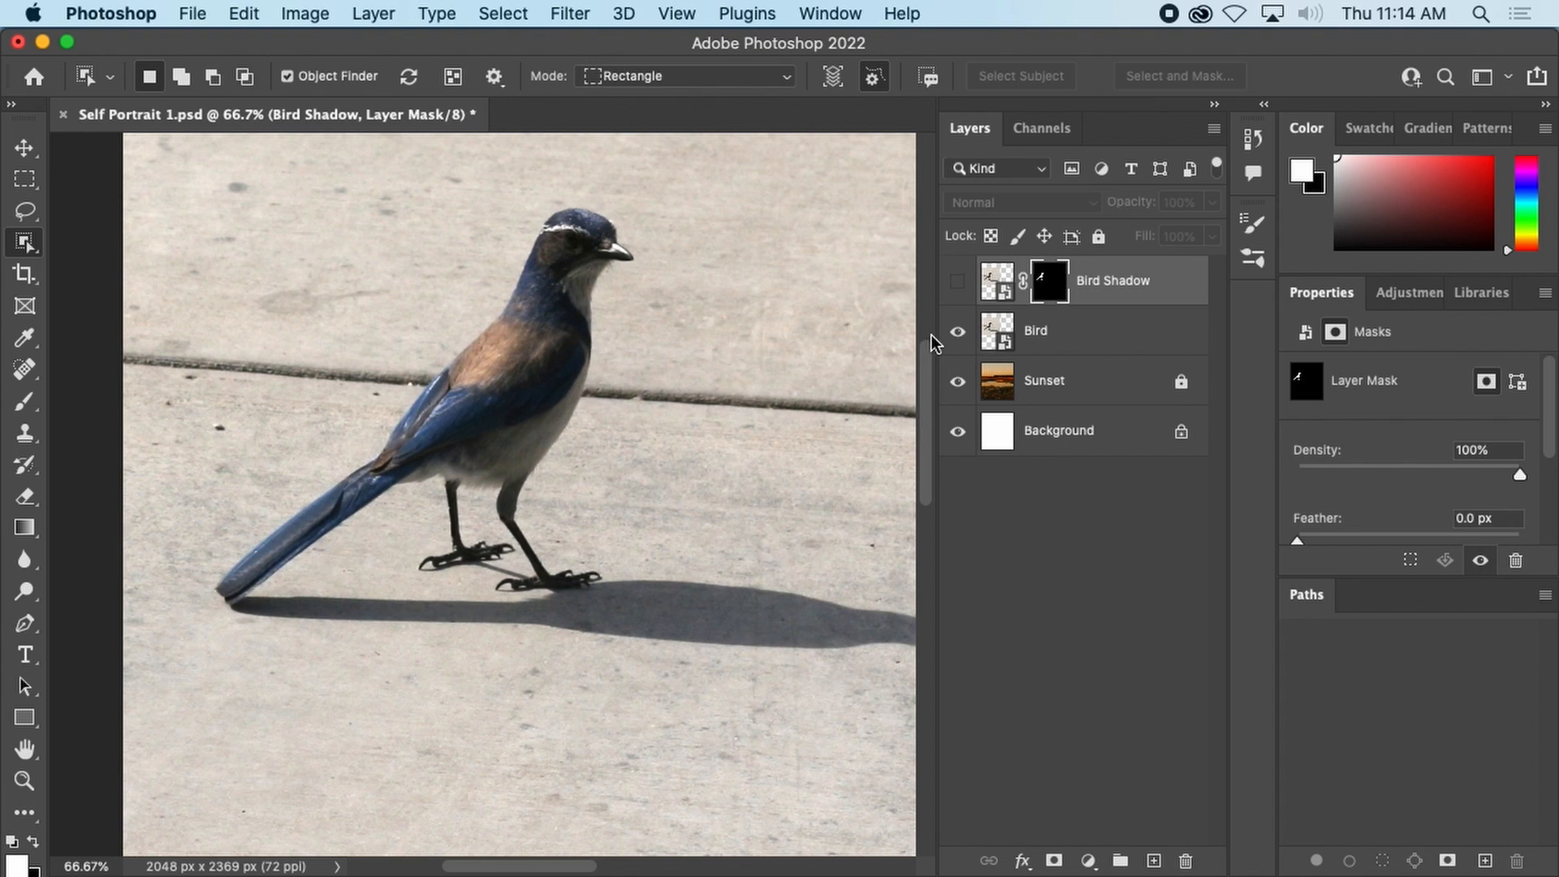
{"action": "key", "text": "super+z"}
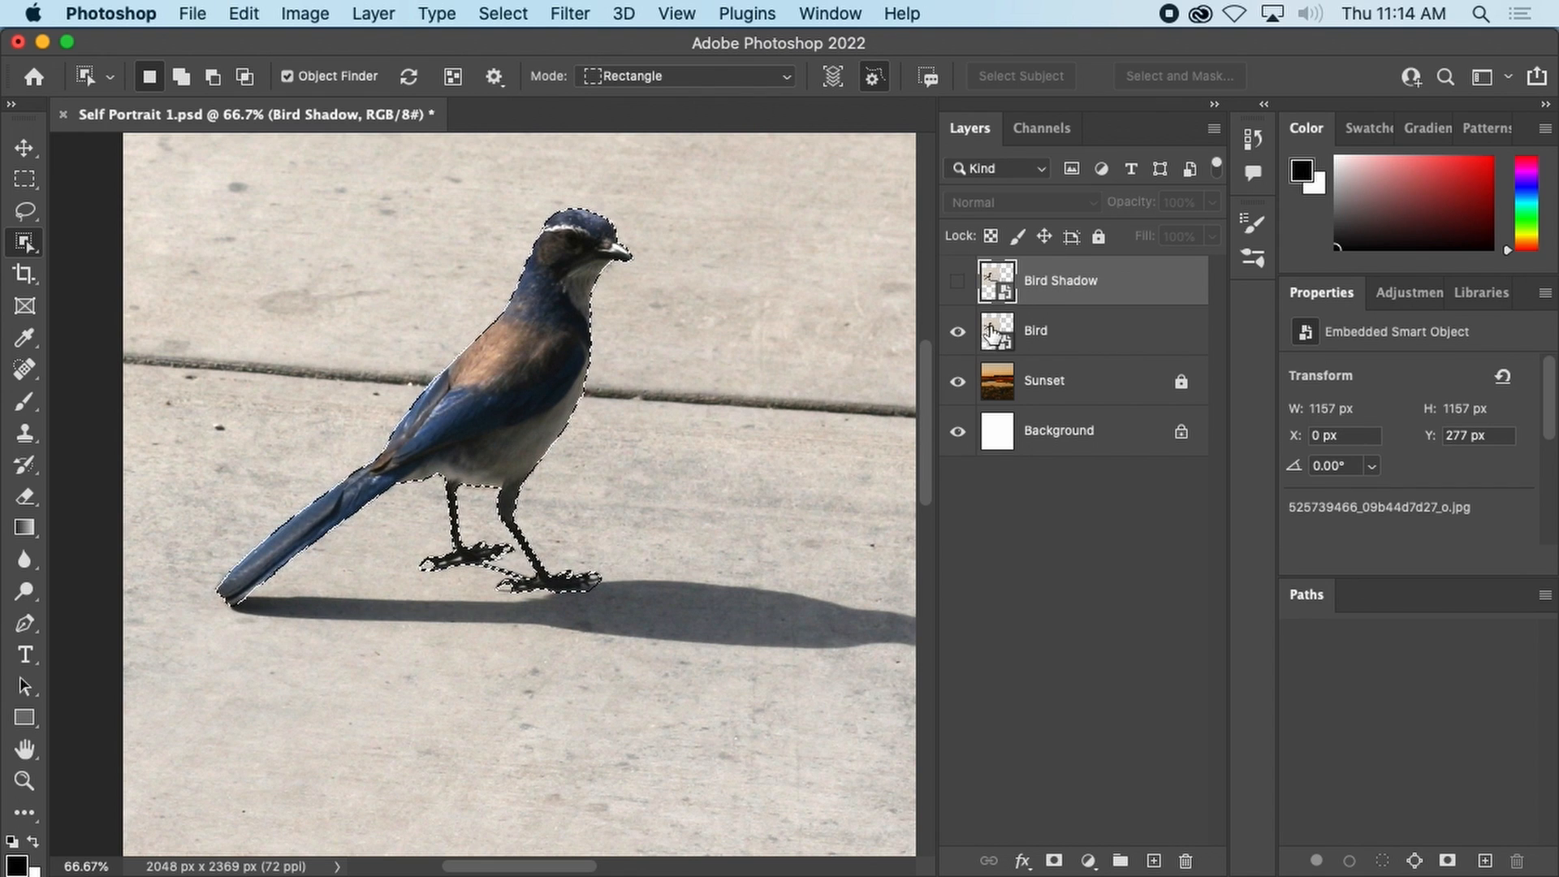
Add a layer mask to the Bird layer from the bird selection to hide the concrete background.
{"action": "left_click", "coordinate": [1047, 333]}
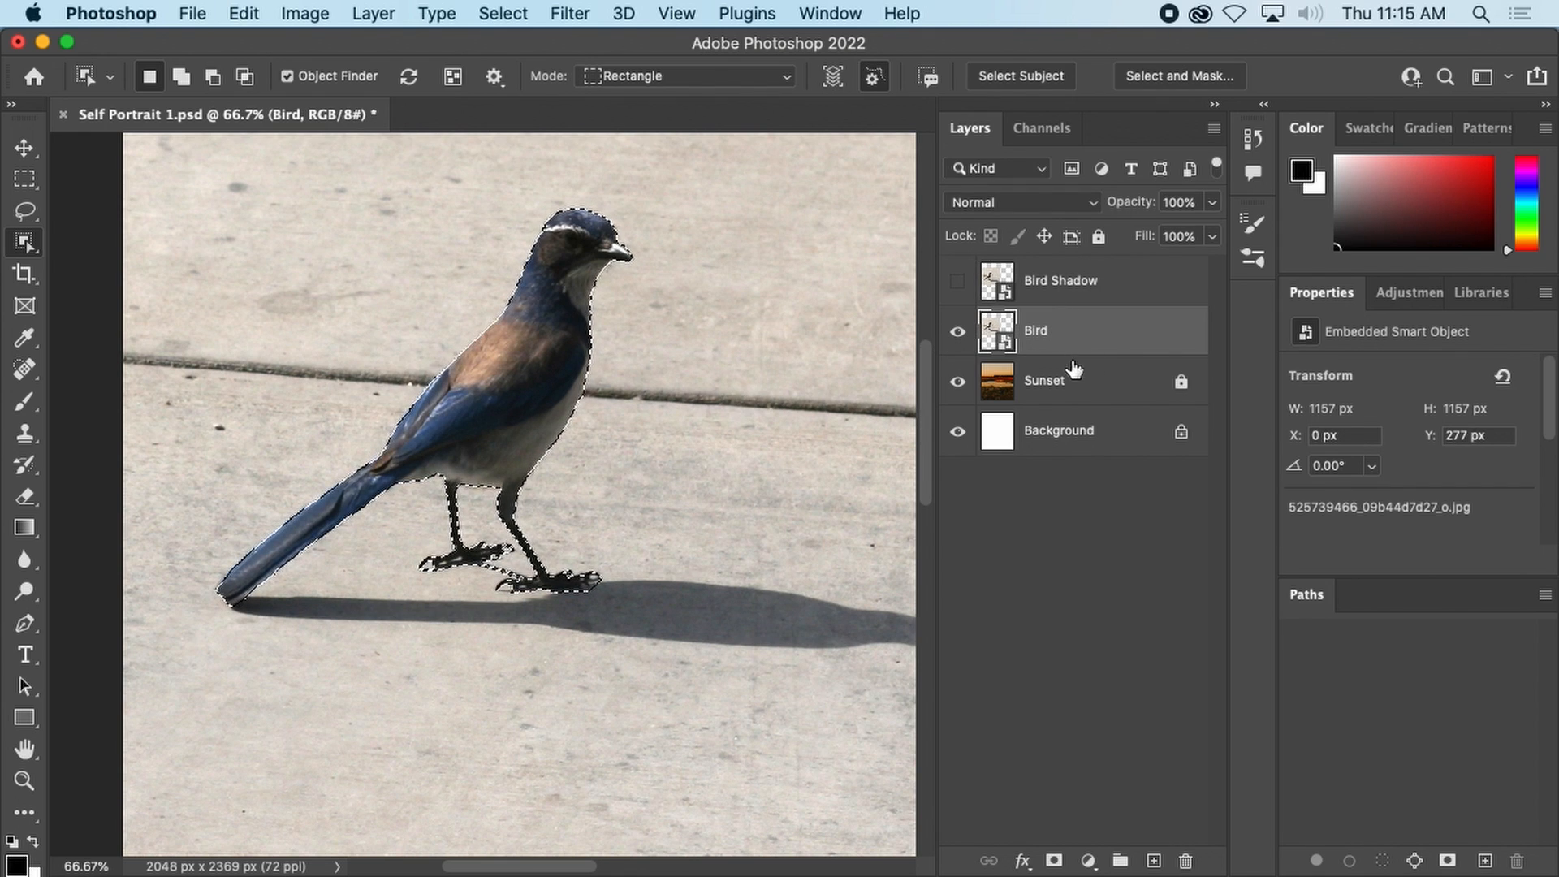
{"action": "left_click", "coordinate": [1055, 852]}
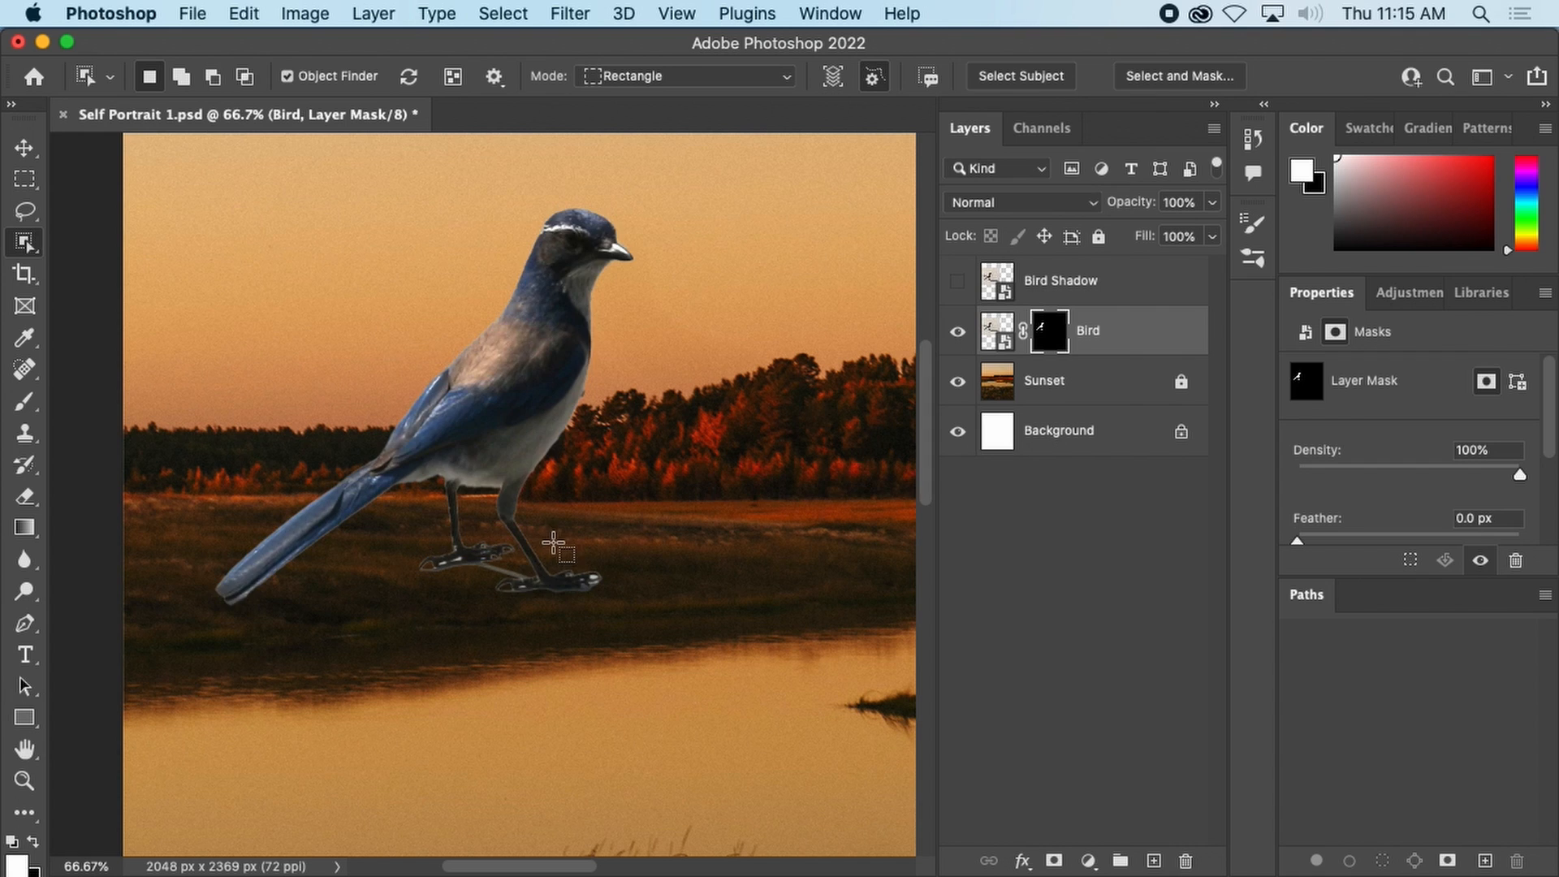
Examine the masked bird's cutout edges up close around the feet, wing, head and throat, switching to the Move tool.
{"action": "scroll", "coordinate": [552, 541], "scroll_direction": "up", "scroll_amount": 5}
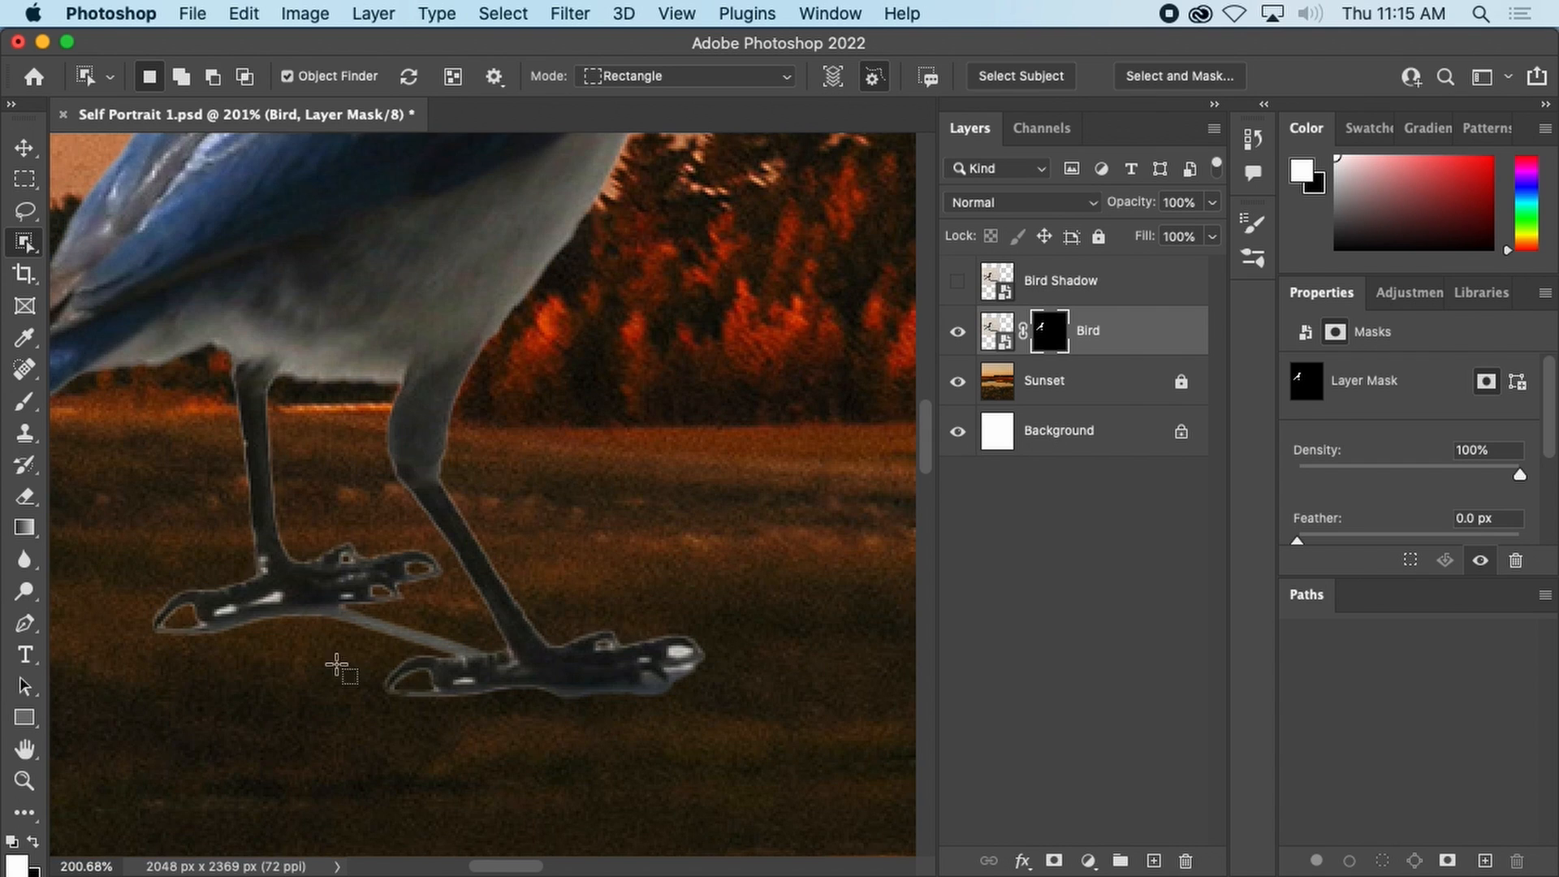
{"action": "left_click_drag", "start_coordinate": [299, 647], "coordinate": [573, 475]}
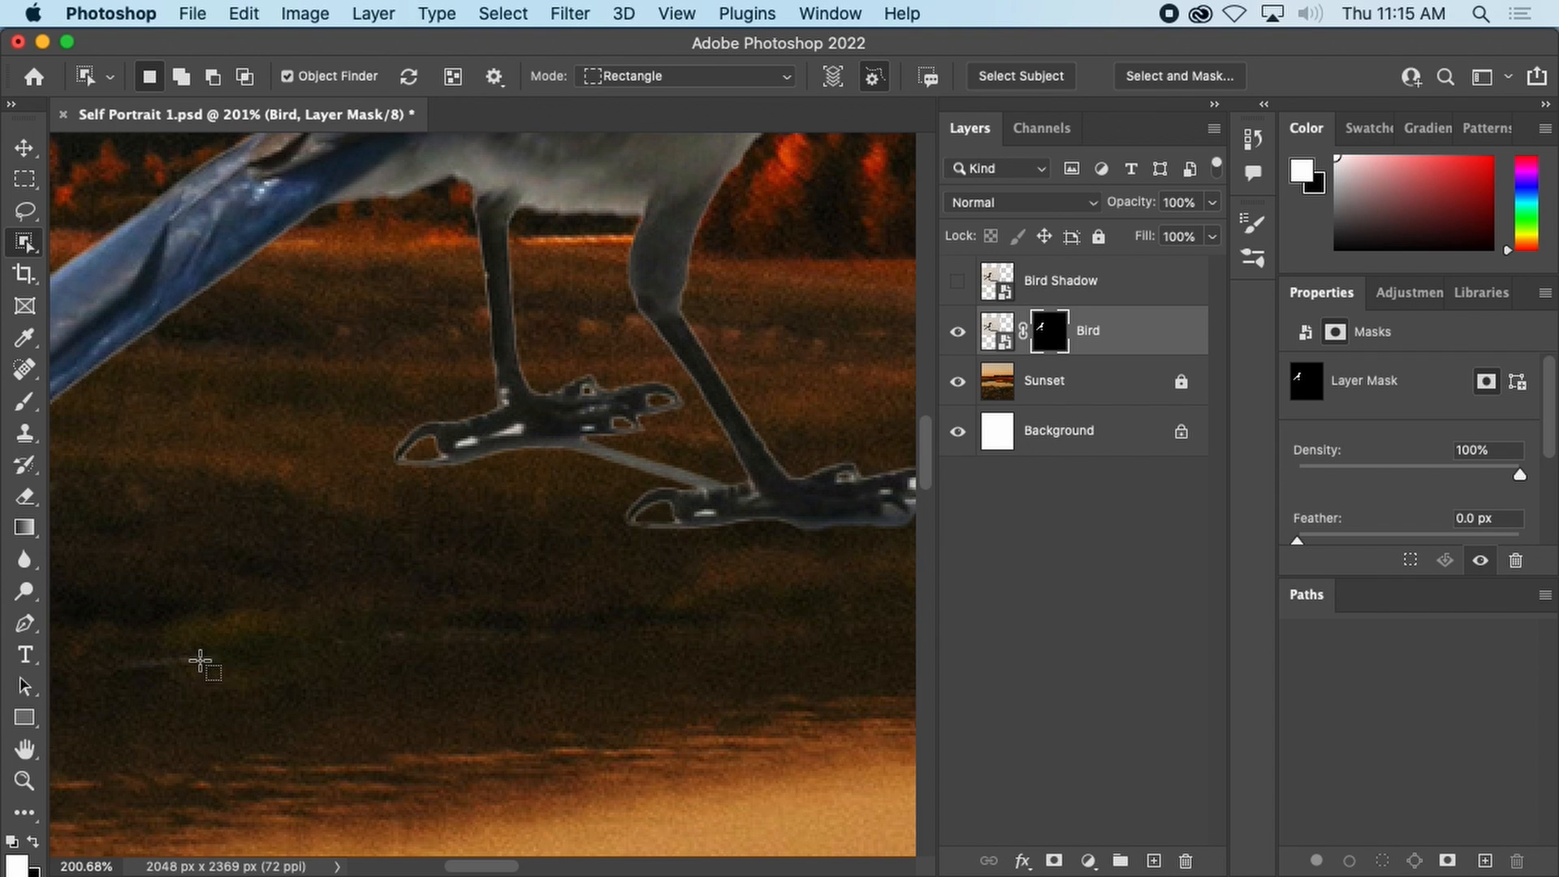
{"action": "key", "text": "super+minus"}
{"action": "key", "text": "super+minus"}
{"action": "key", "text": "super+minus"}
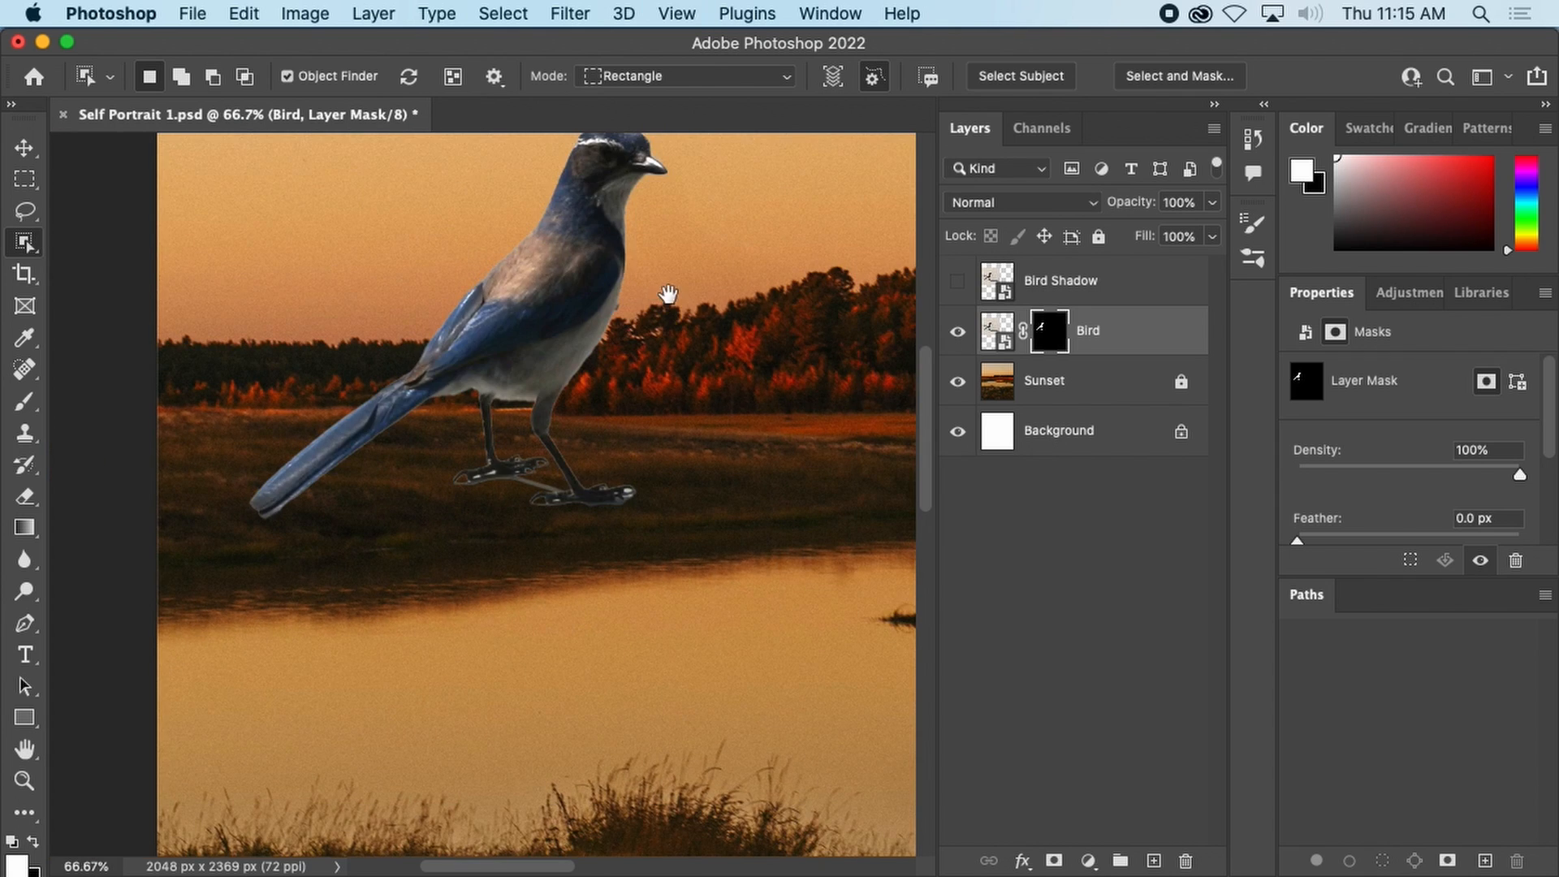
{"action": "left_click_drag", "start_coordinate": [661, 303], "coordinate": [661, 453]}
{"action": "key", "text": "super+plus"}
{"action": "key", "text": "super+plus"}
{"action": "key", "text": "super+plus"}
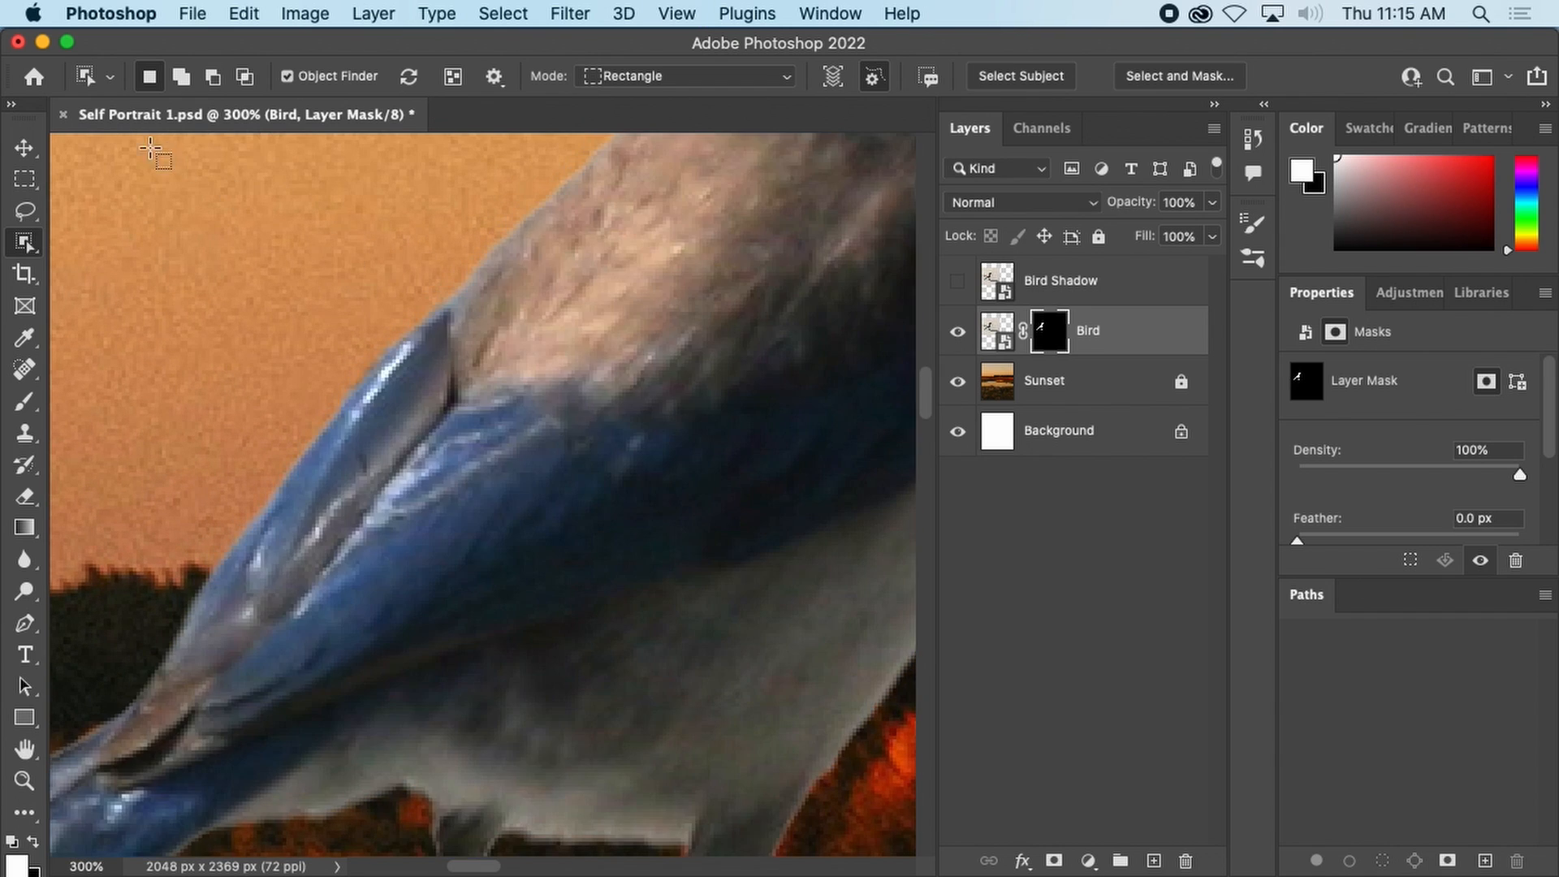
{"action": "left_click", "coordinate": [25, 147]}
{"action": "left_click_drag", "start_coordinate": [556, 324], "coordinate": [412, 642]}
{"action": "left_click_drag", "start_coordinate": [611, 317], "coordinate": [496, 522]}
{"action": "left_click_drag", "start_coordinate": [592, 374], "coordinate": [503, 474]}
{"action": "scroll", "coordinate": [428, 447], "scroll_direction": "up", "scroll_amount": 4}
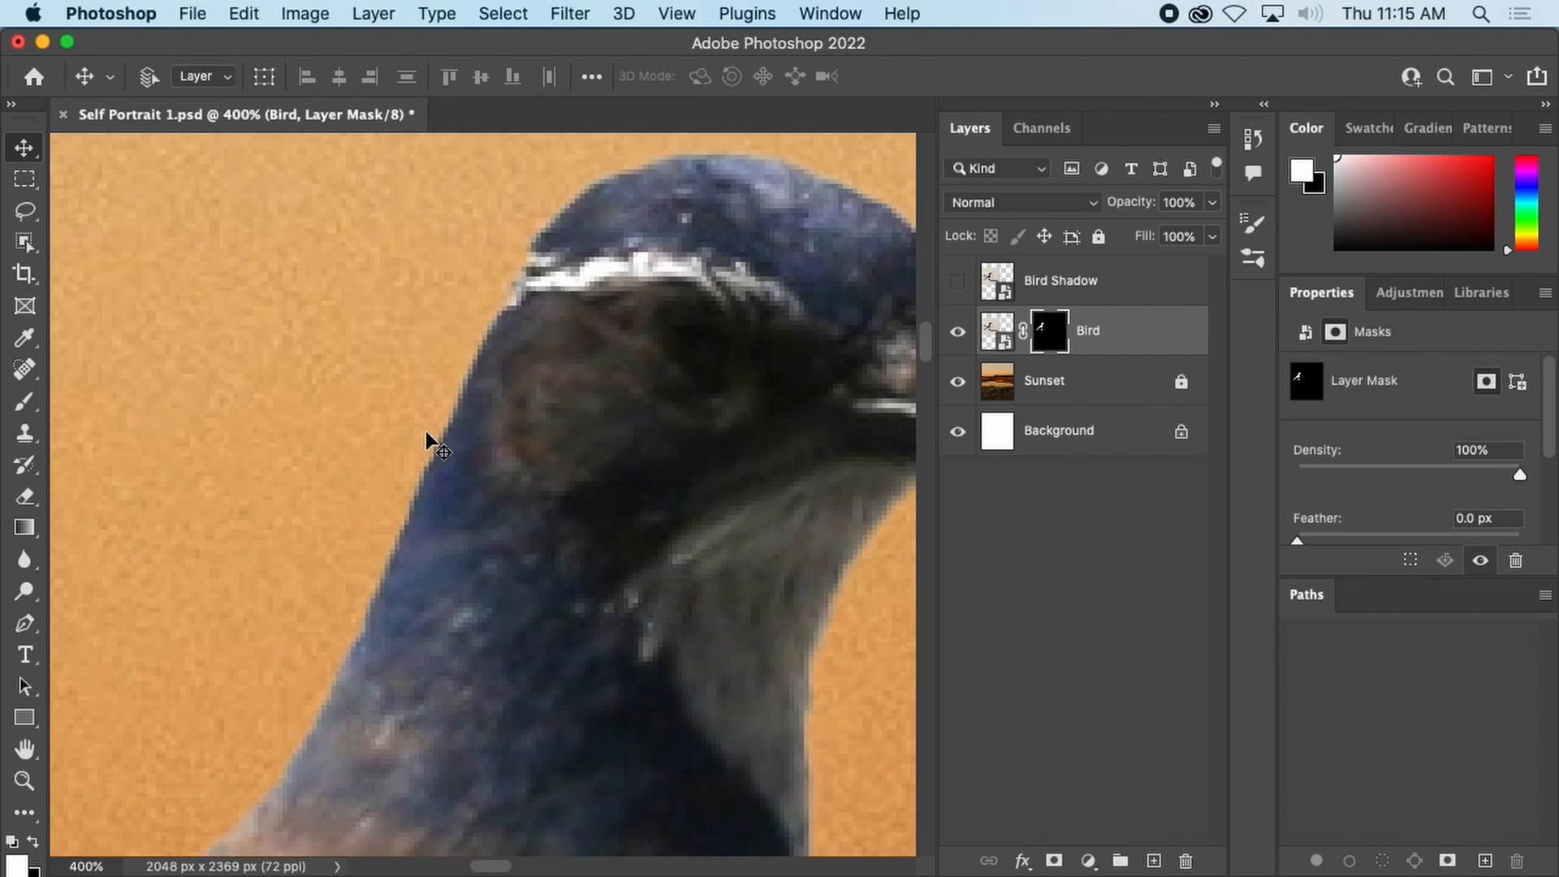
{"action": "mouse_move", "coordinate": [466, 398]}
{"action": "left_mouse_down"}
{"action": "mouse_move", "coordinate": [540, 369]}
{"action": "mouse_move", "coordinate": [567, 442]}
{"action": "mouse_move", "coordinate": [303, 407]}
{"action": "mouse_move", "coordinate": [441, 395]}
{"action": "left_mouse_up"}
{"action": "scroll", "coordinate": [441, 395], "scroll_direction": "down", "scroll_amount": 10}
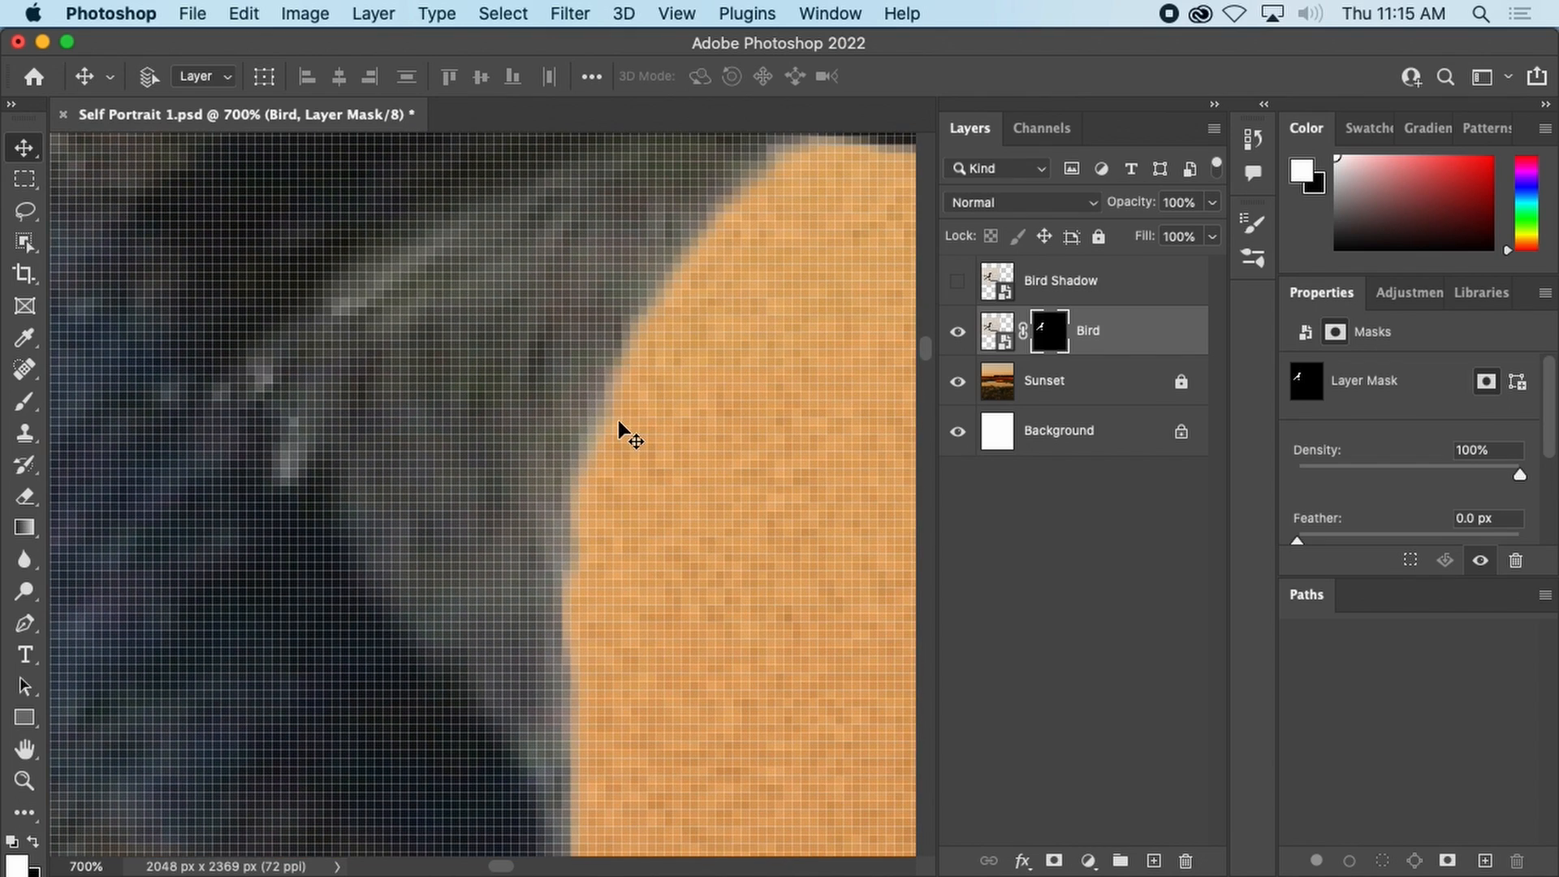
{"action": "scroll", "coordinate": [622, 422], "scroll_direction": "down", "scroll_amount": 7}
{"action": "scroll", "coordinate": [615, 428], "scroll_direction": "down", "scroll_amount": 2}
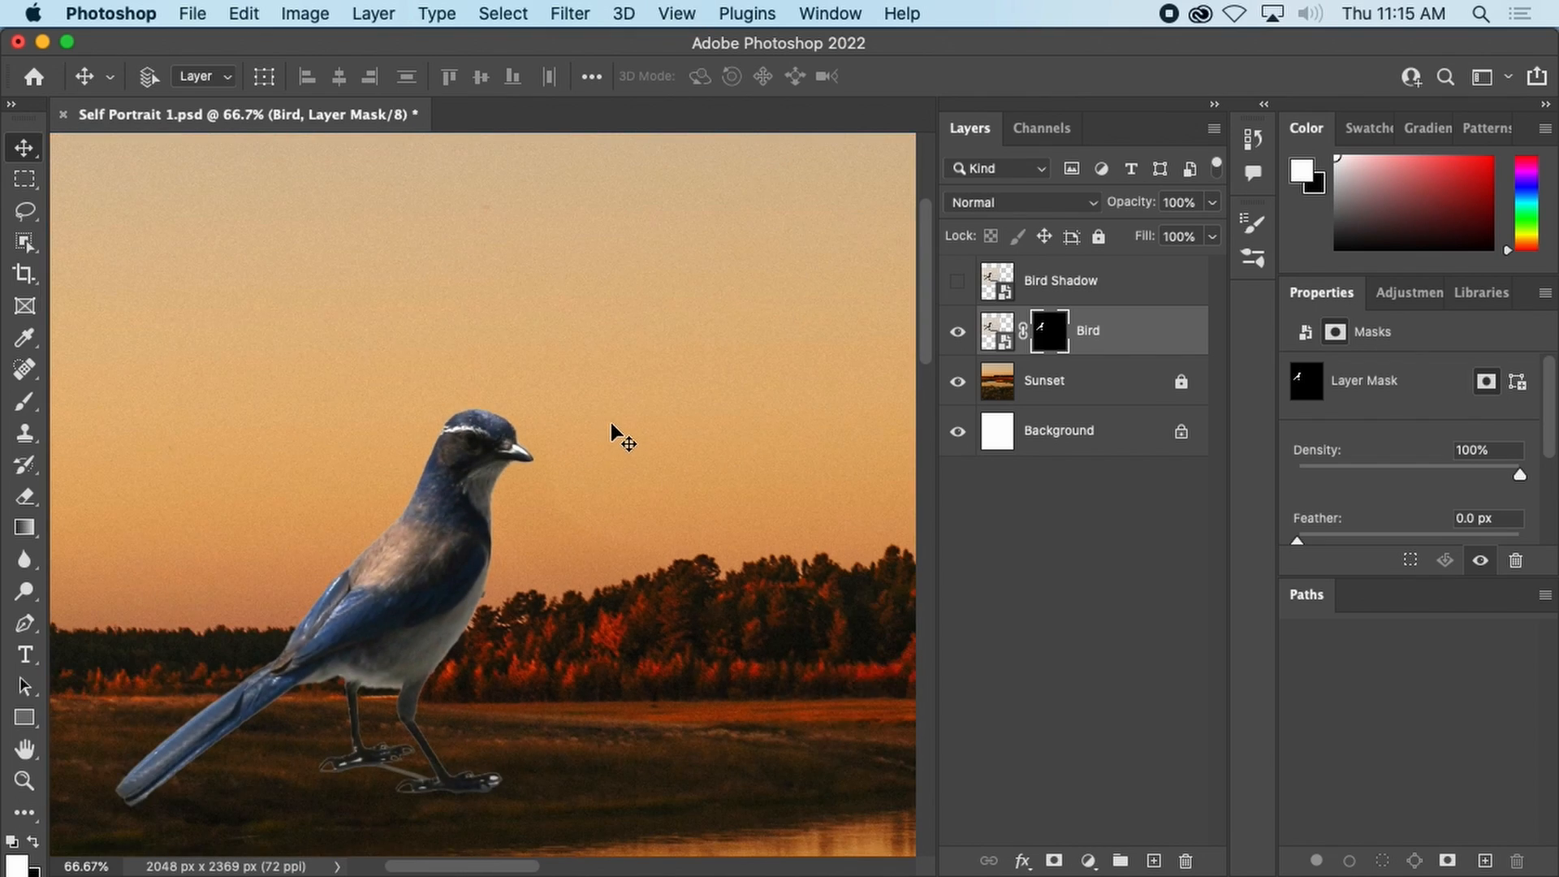
{"action": "left_click_drag", "start_coordinate": [522, 557], "coordinate": [607, 422]}
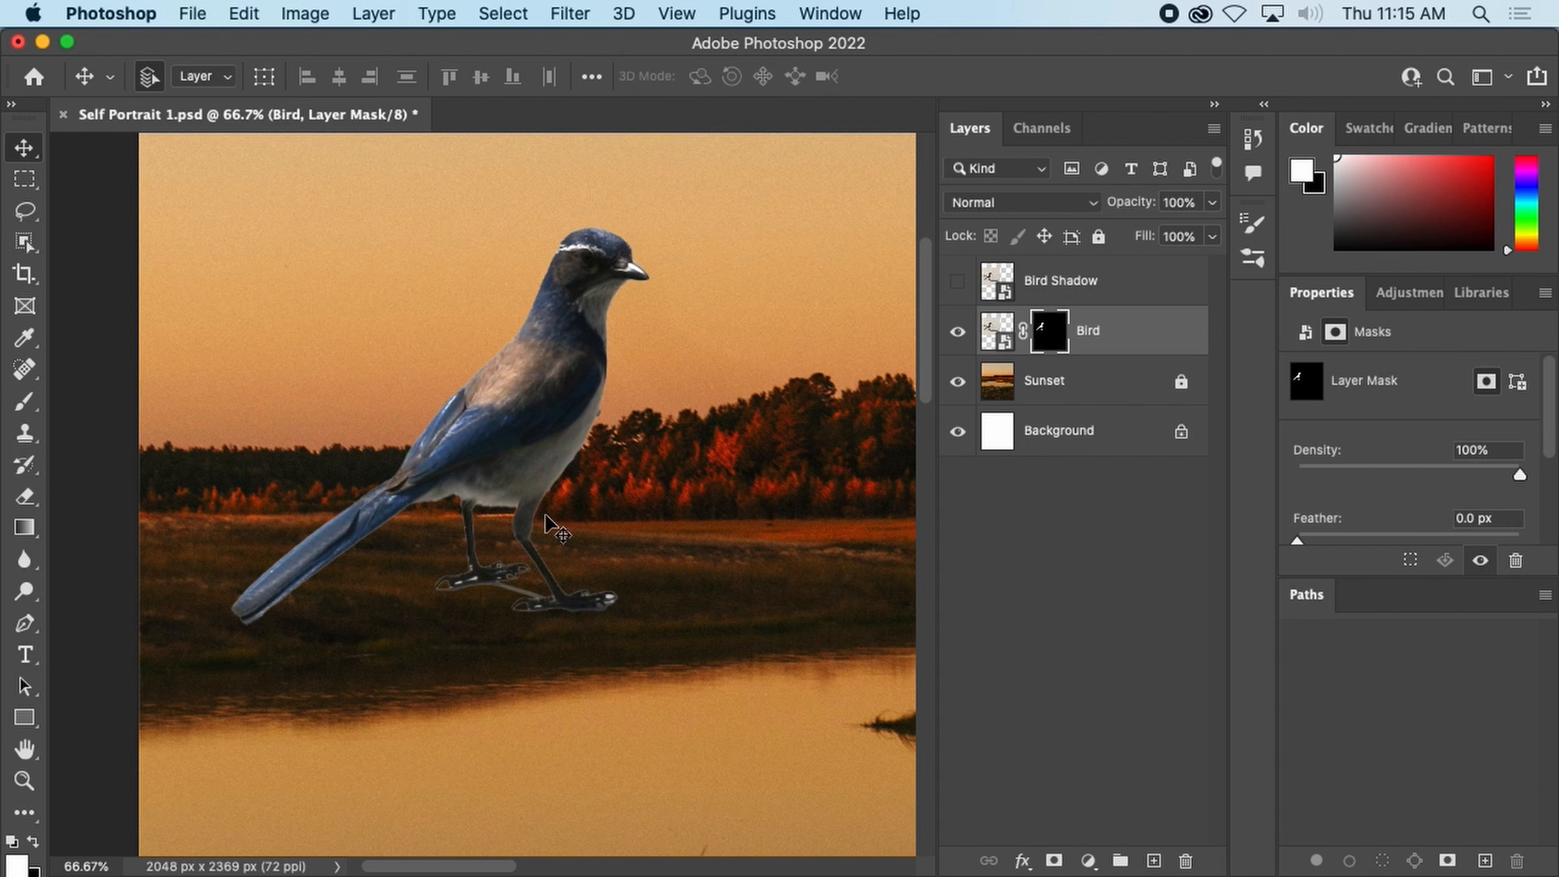
{"action": "key", "text": "super+equal"}
{"action": "key", "text": "super+equal"}
{"action": "left_click_drag", "start_coordinate": [546, 584], "coordinate": [406, 526]}
{"action": "key", "text": "super+minus"}
{"action": "key", "text": "super+minus"}
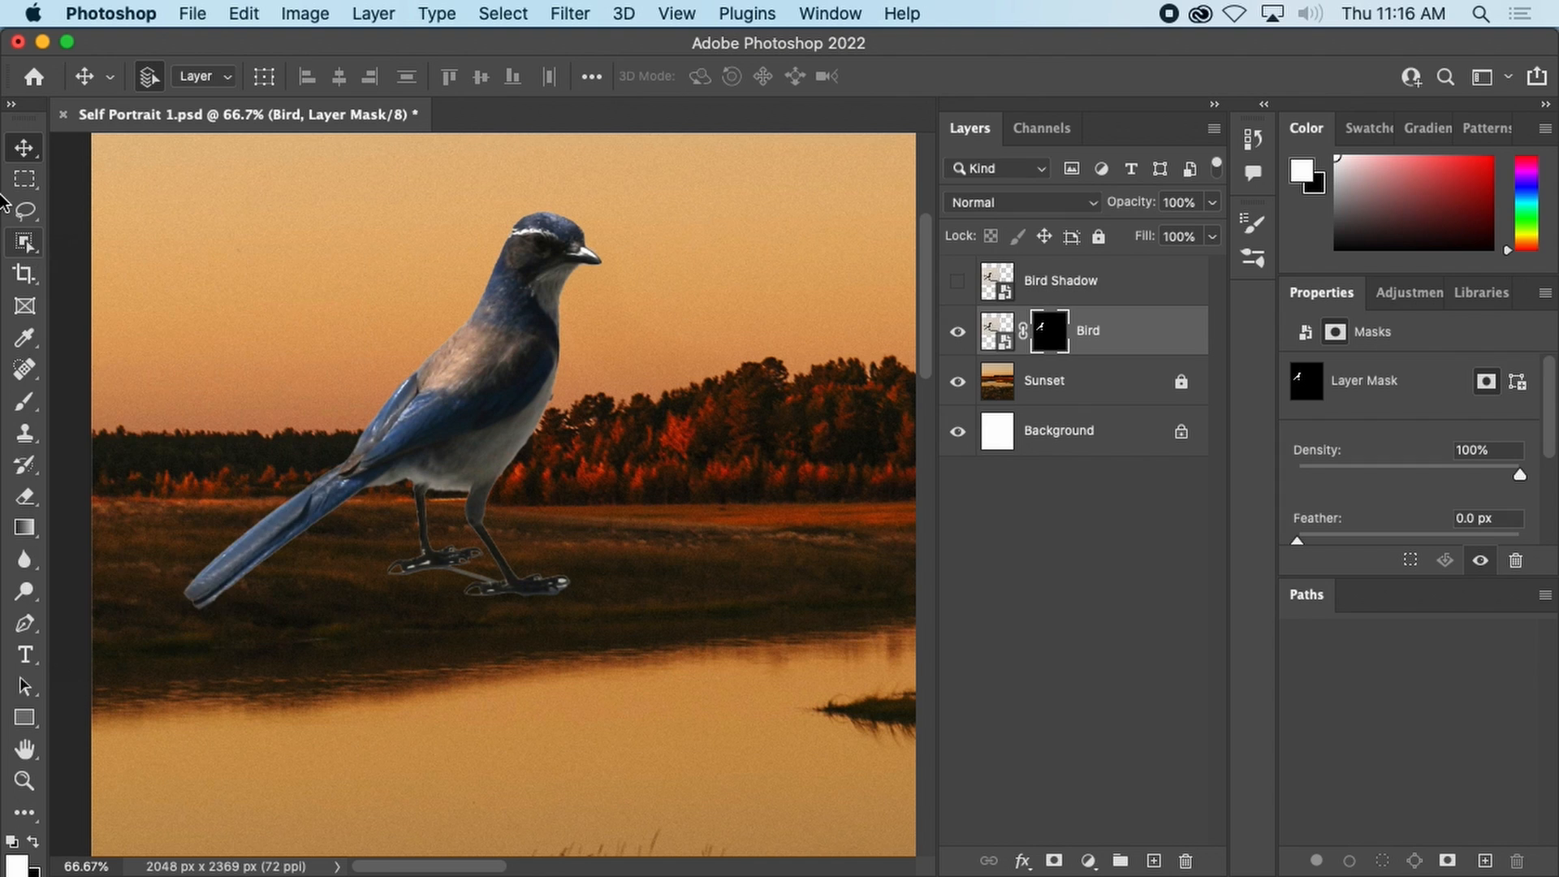
{"action": "left_click", "coordinate": [25, 241]}
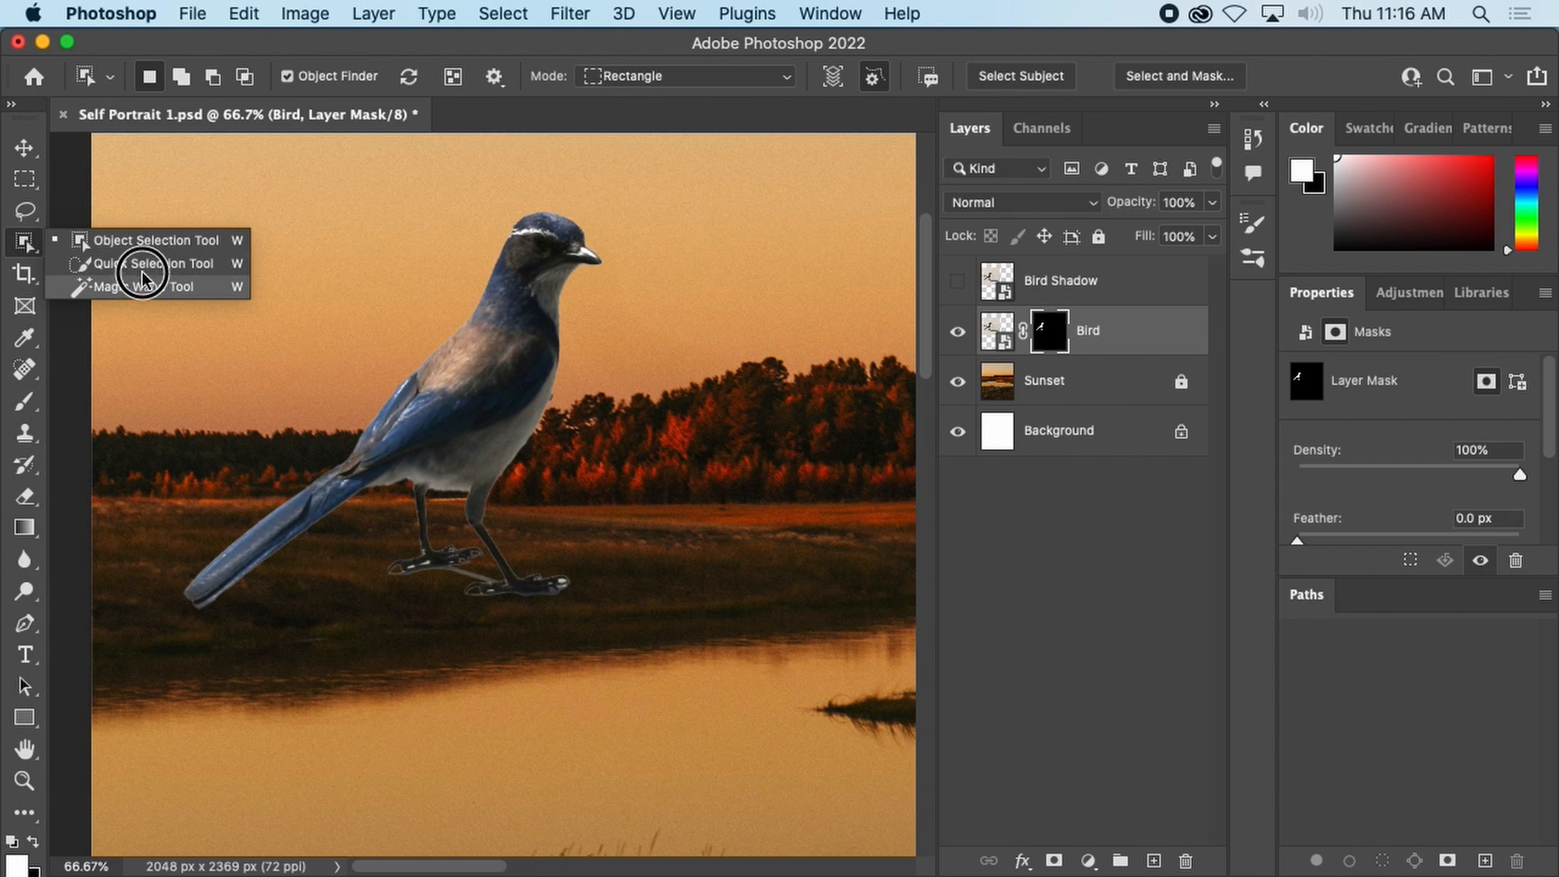
{"action": "left_click", "coordinate": [26, 247]}
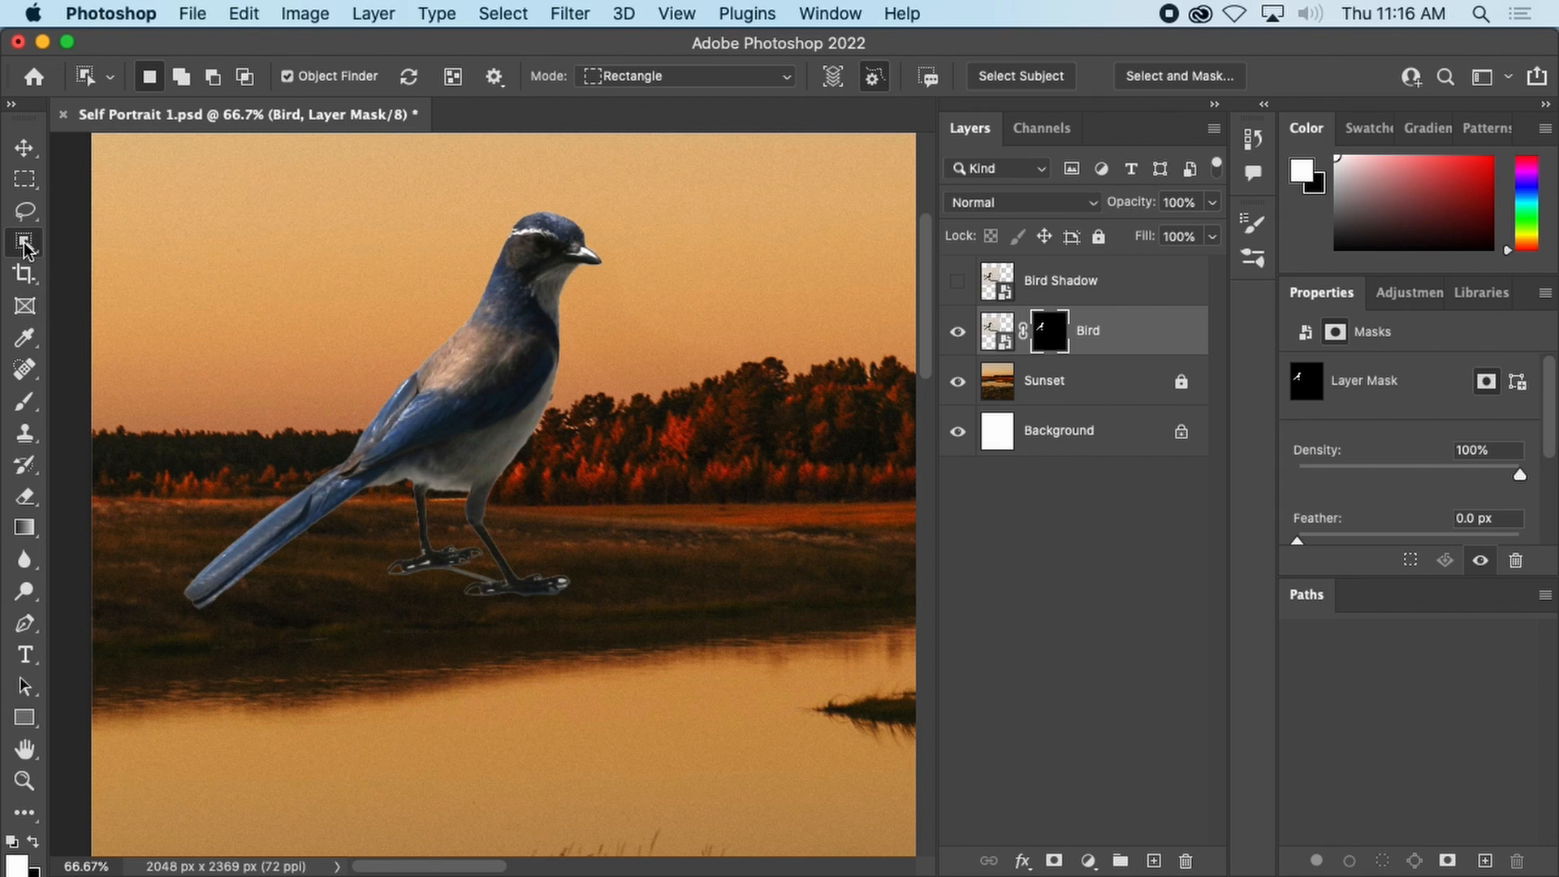
{"action": "left_click", "coordinate": [26, 247]}
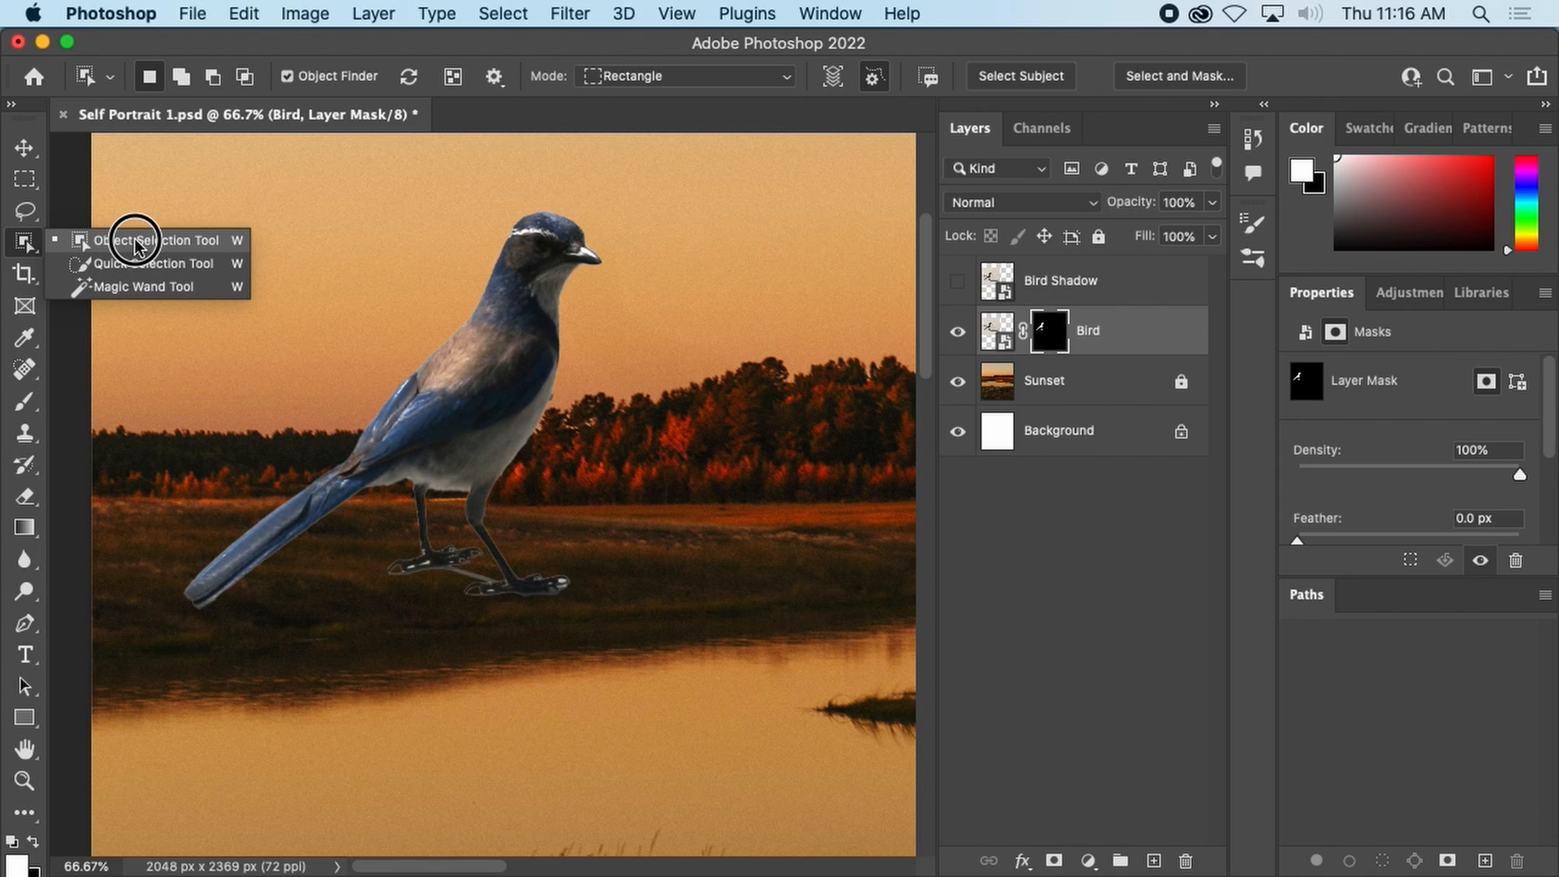
{"action": "left_click", "coordinate": [135, 243]}
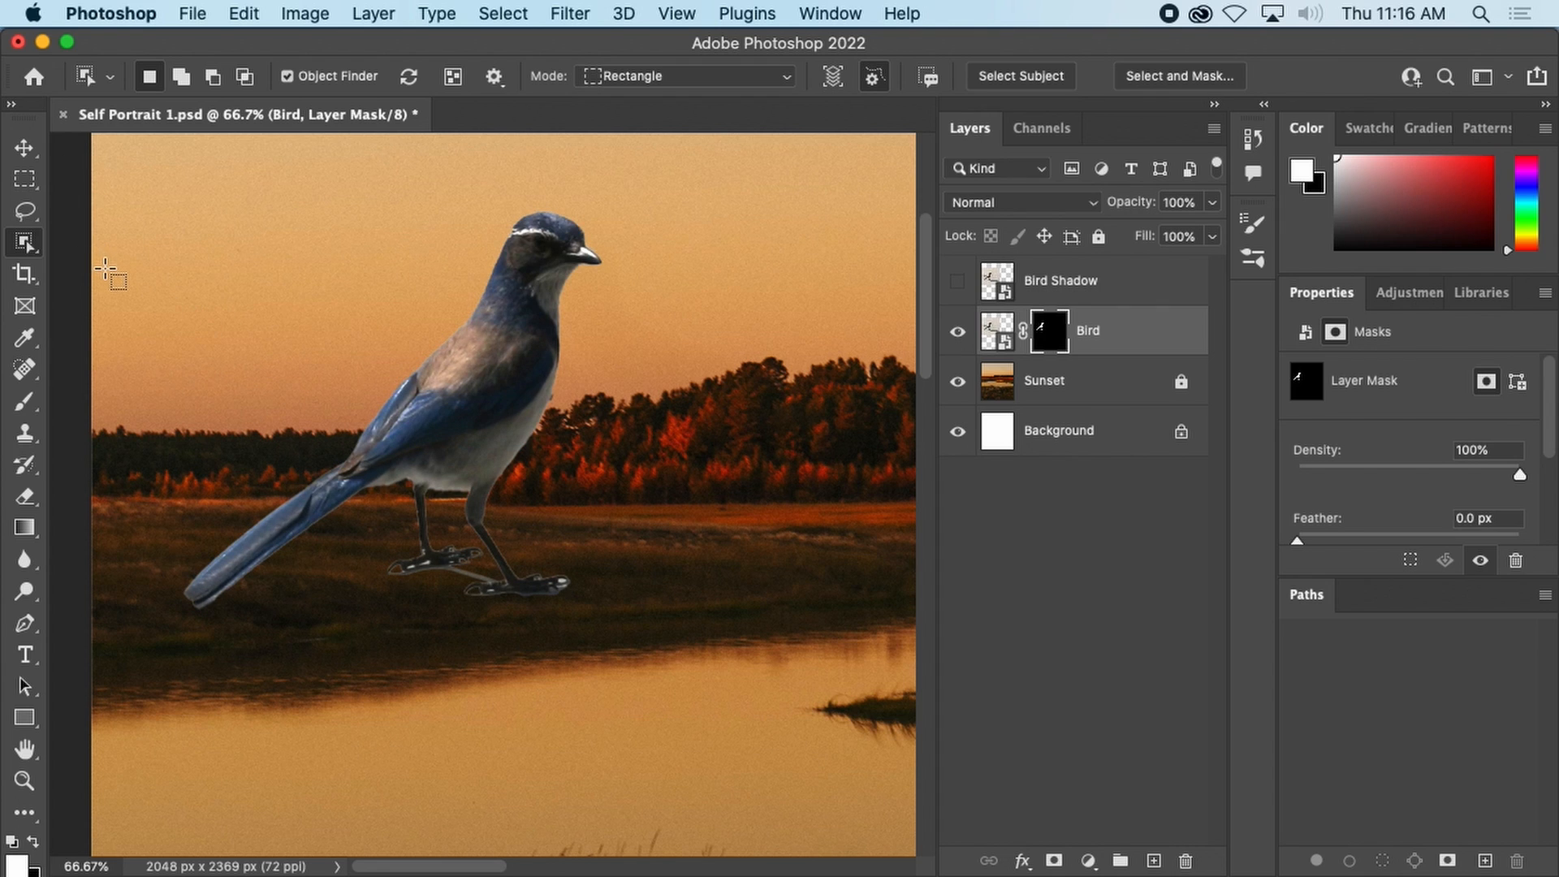
{"action": "scroll", "coordinate": [434, 568], "scroll_direction": "up", "scroll_amount": 1}
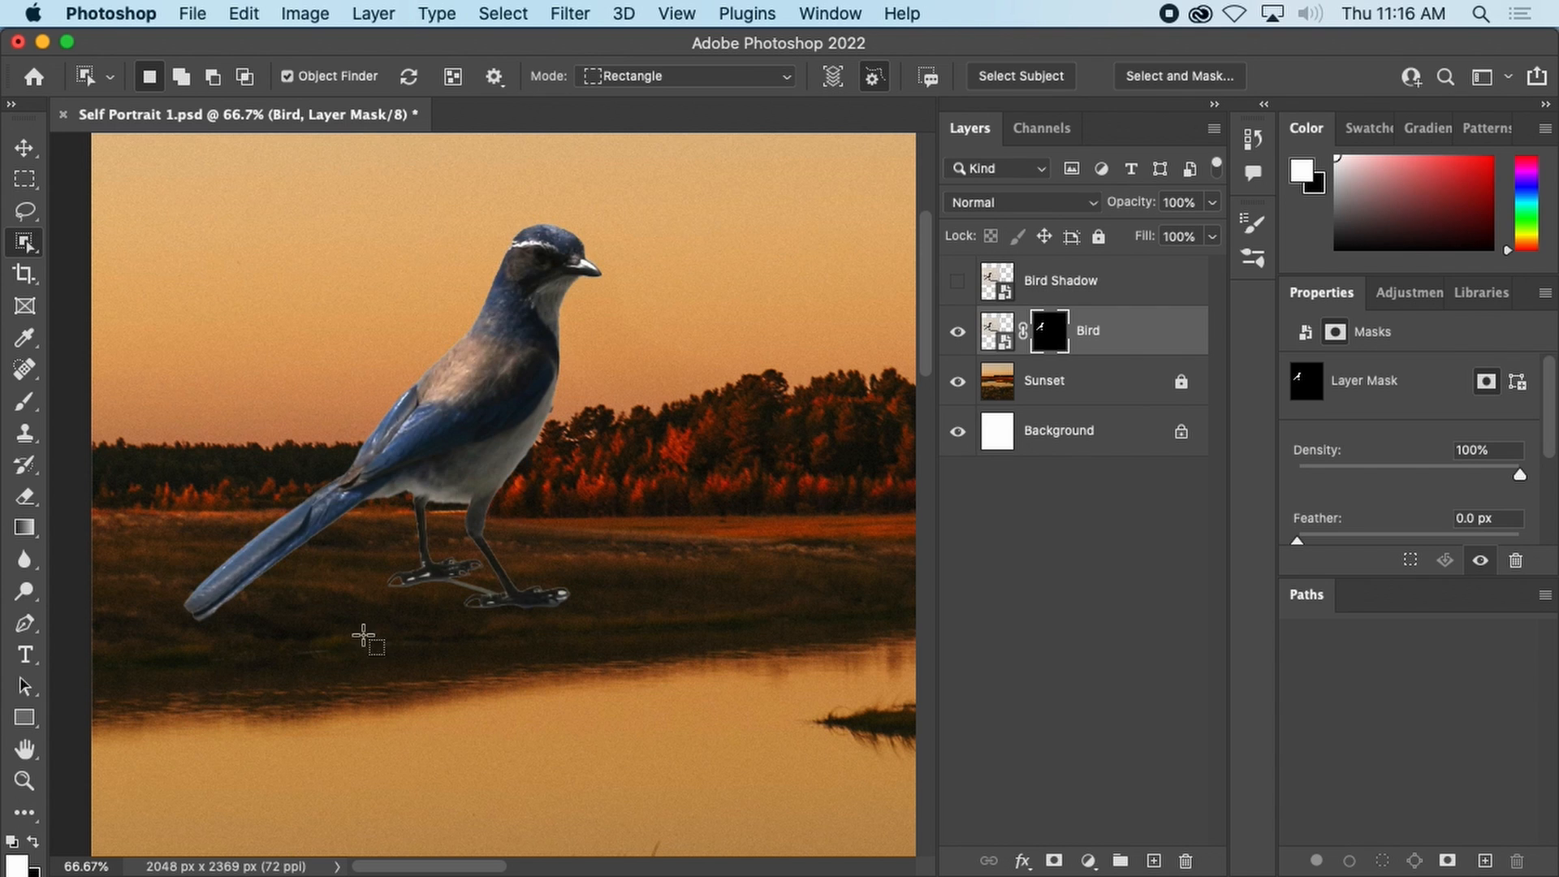
Switch to the Brush tool for touching up the mask around the bird's feet.
{"action": "key", "text": "z"}
{"action": "left_click", "coordinate": [455, 589]}
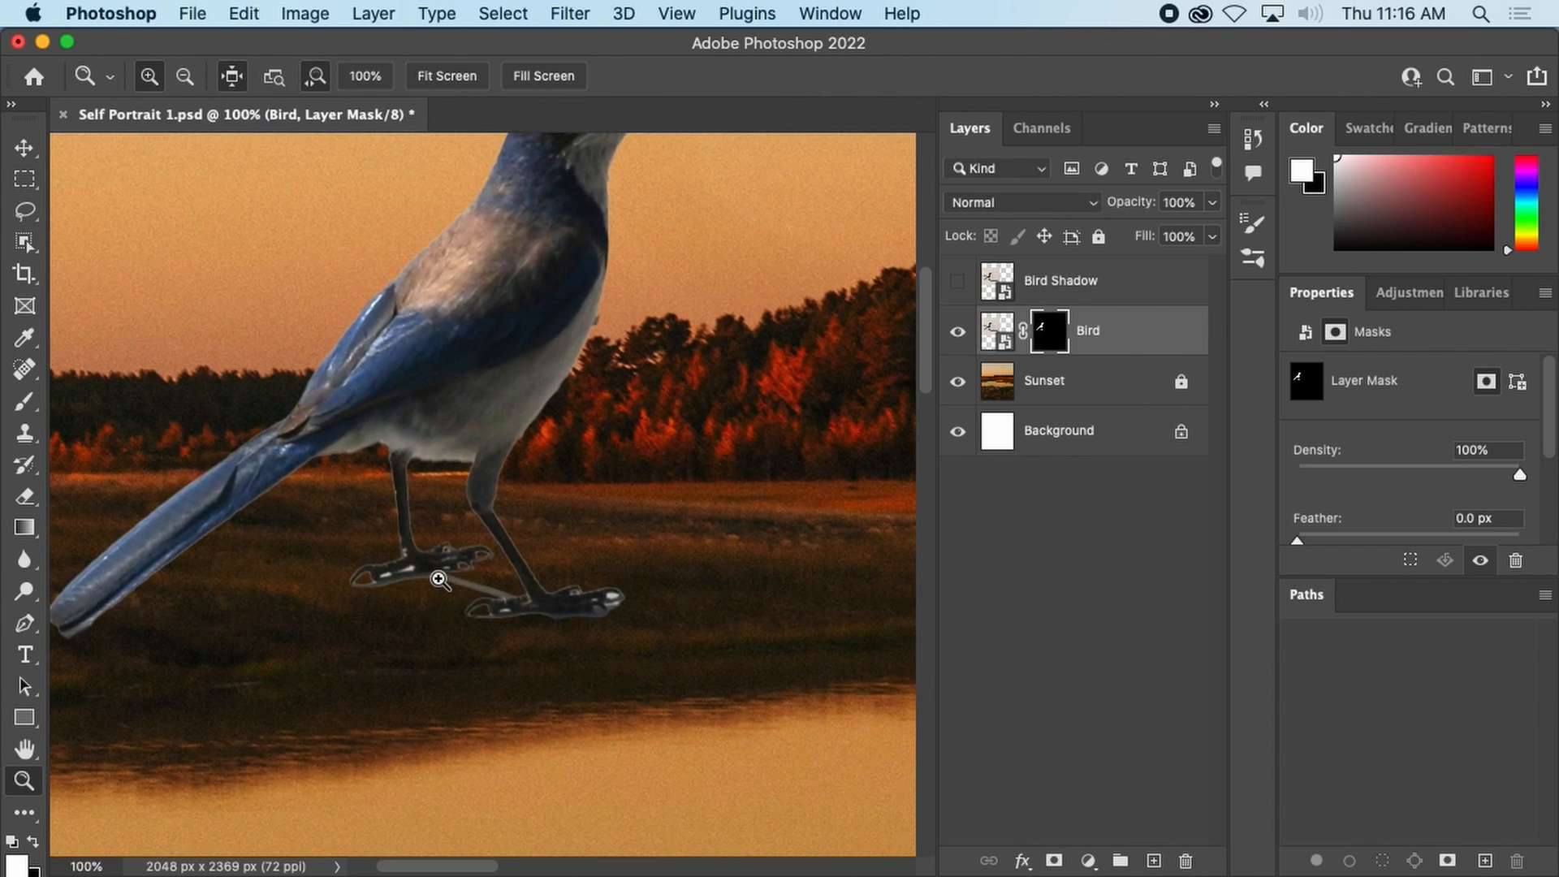
{"action": "left_click", "coordinate": [439, 584]}
{"action": "left_click", "coordinate": [452, 583]}
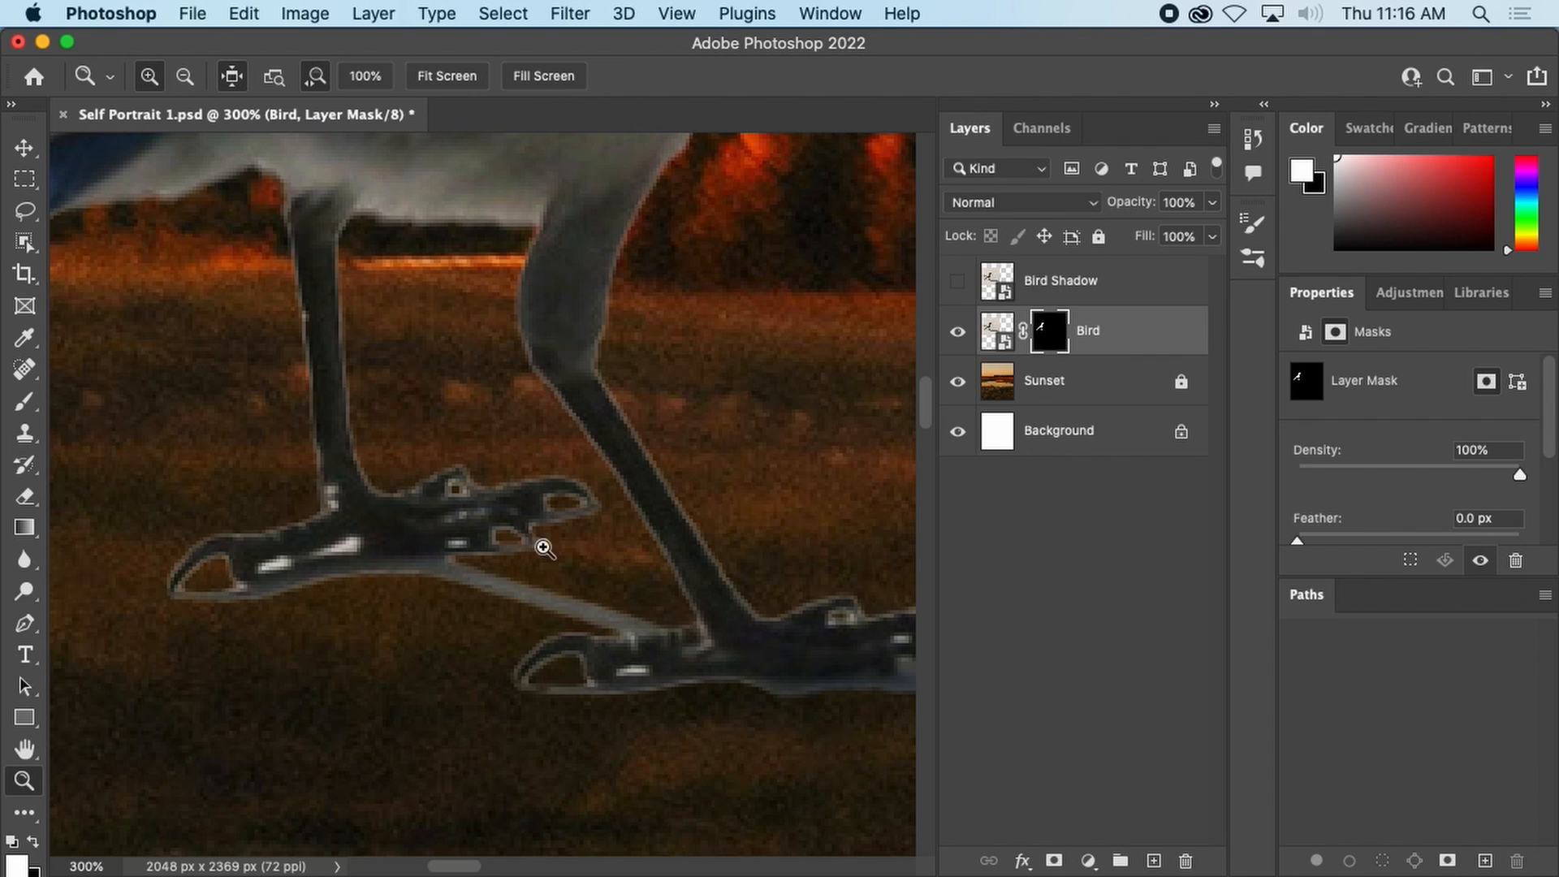
{"action": "left_click", "coordinate": [24, 403]}
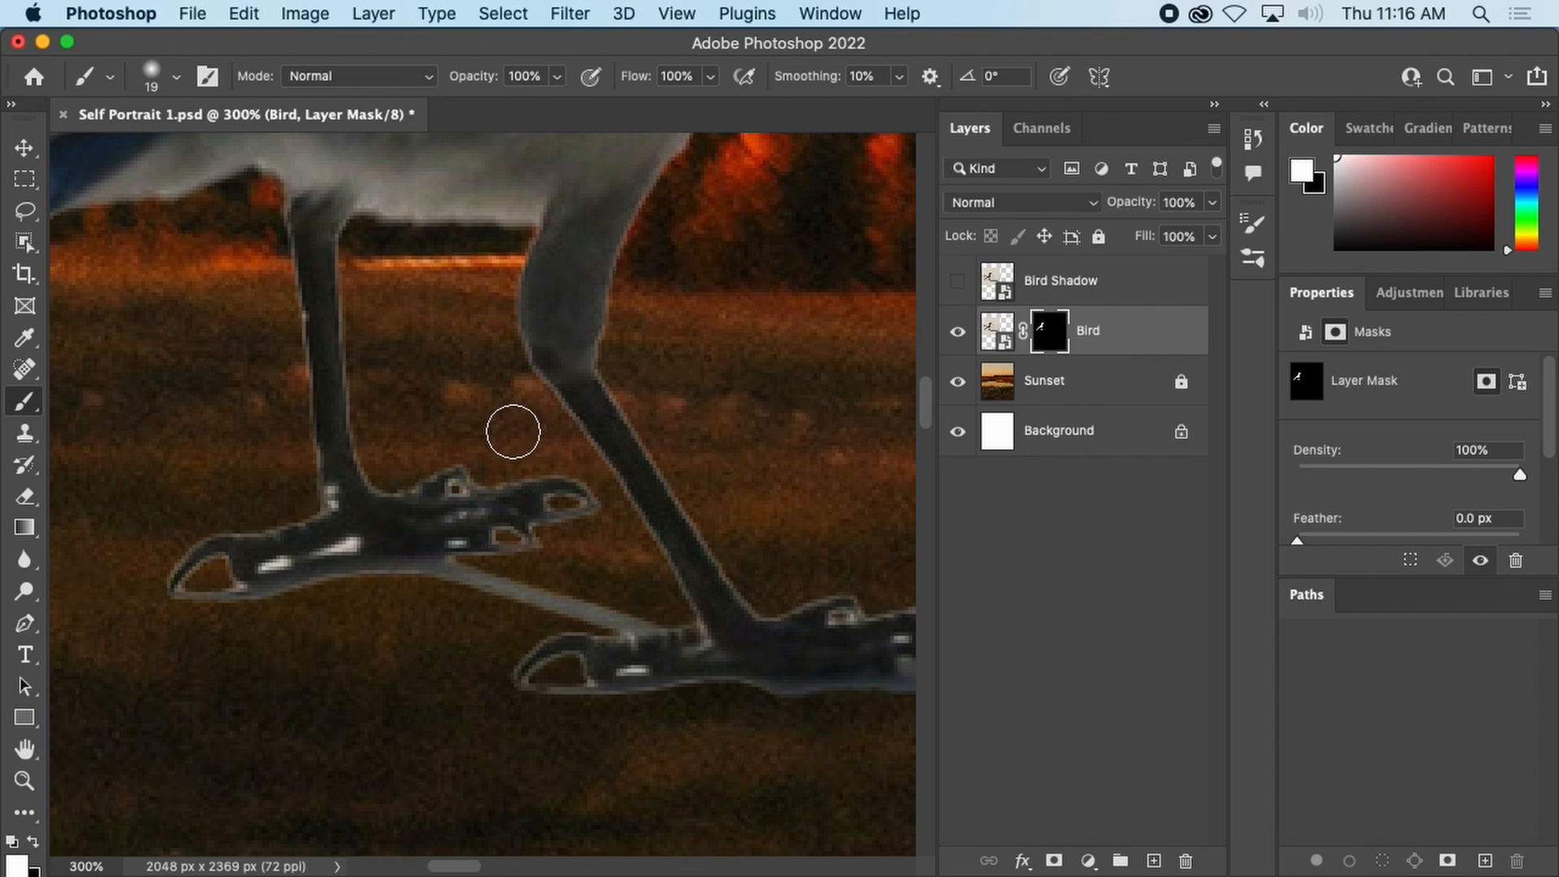
Inspect the RGB, Red, Green, Blue and Bird Mask channels one after another around the bird's feet.
{"action": "left_click", "coordinate": [1040, 126]}
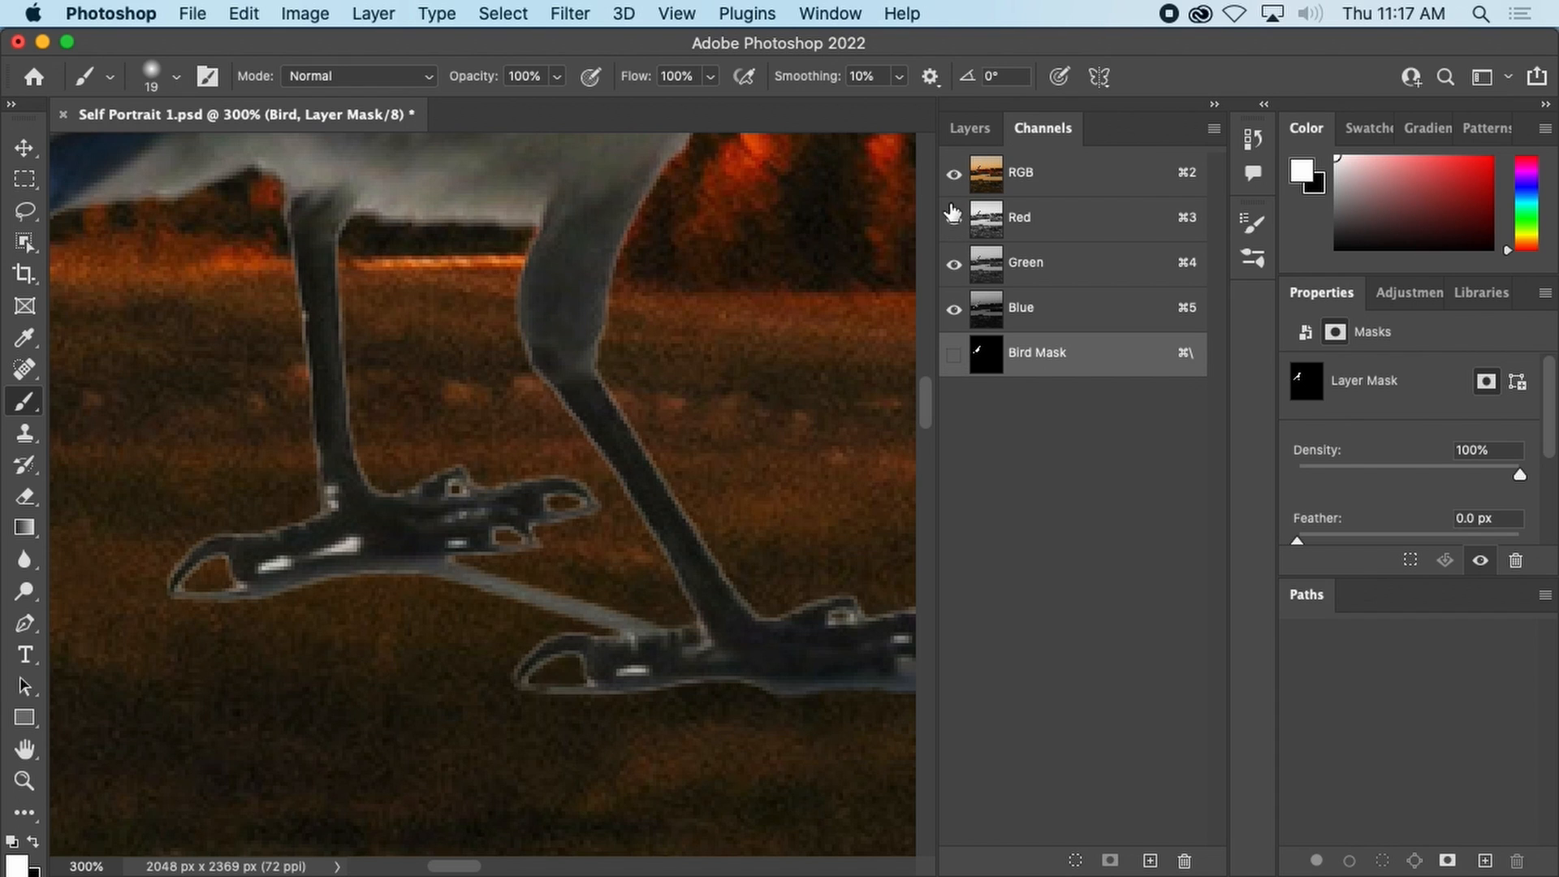
{"action": "left_click", "coordinate": [955, 172]}
{"action": "left_click", "coordinate": [957, 174]}
{"action": "left_click", "coordinate": [1151, 183]}
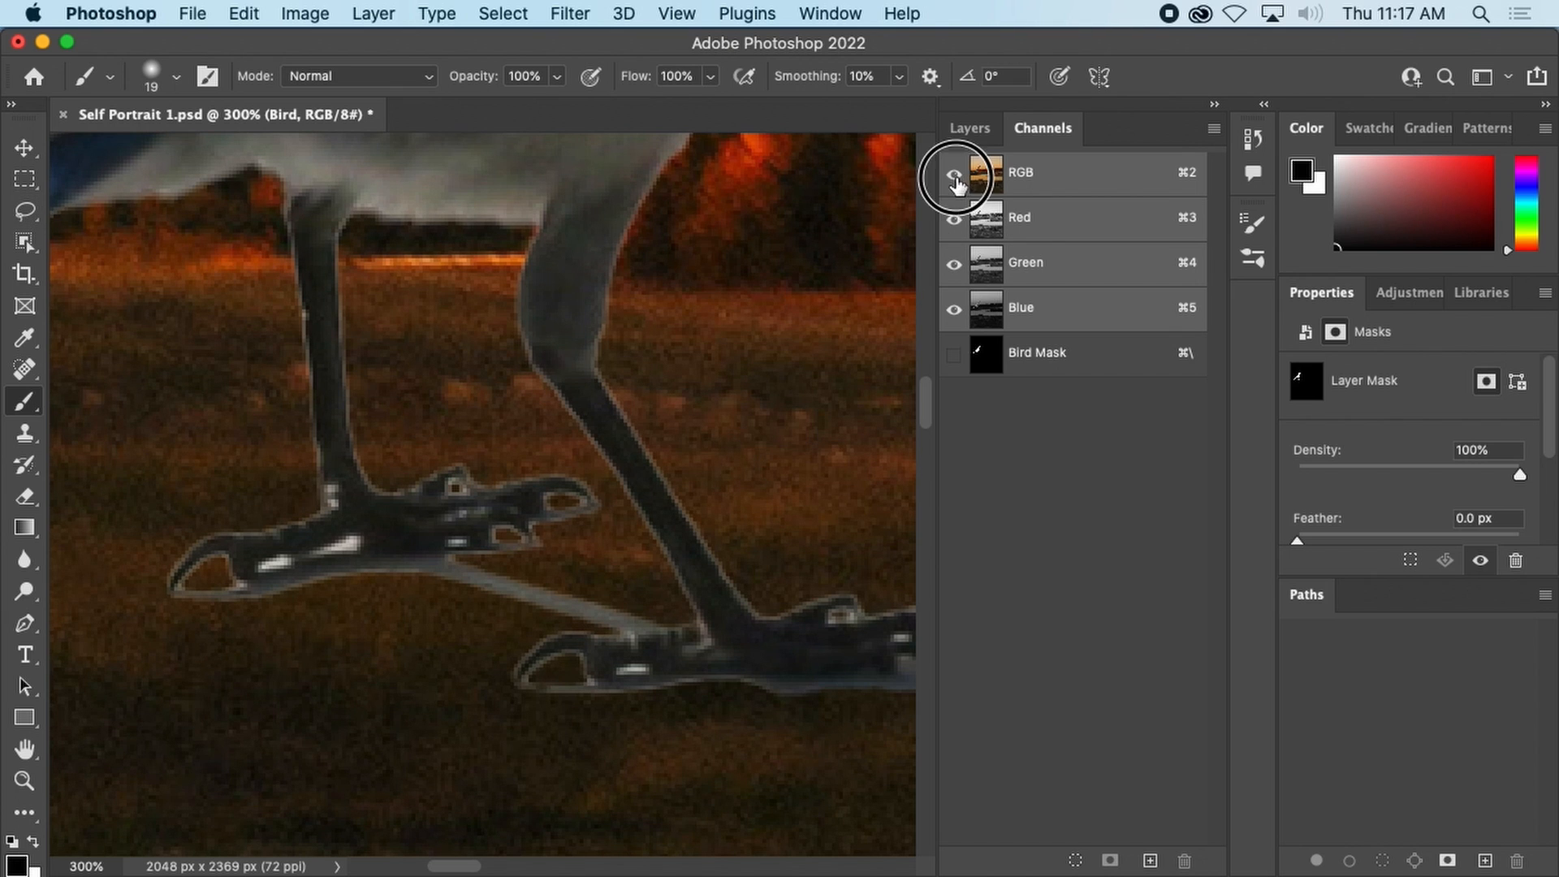
{"action": "left_click", "coordinate": [983, 229]}
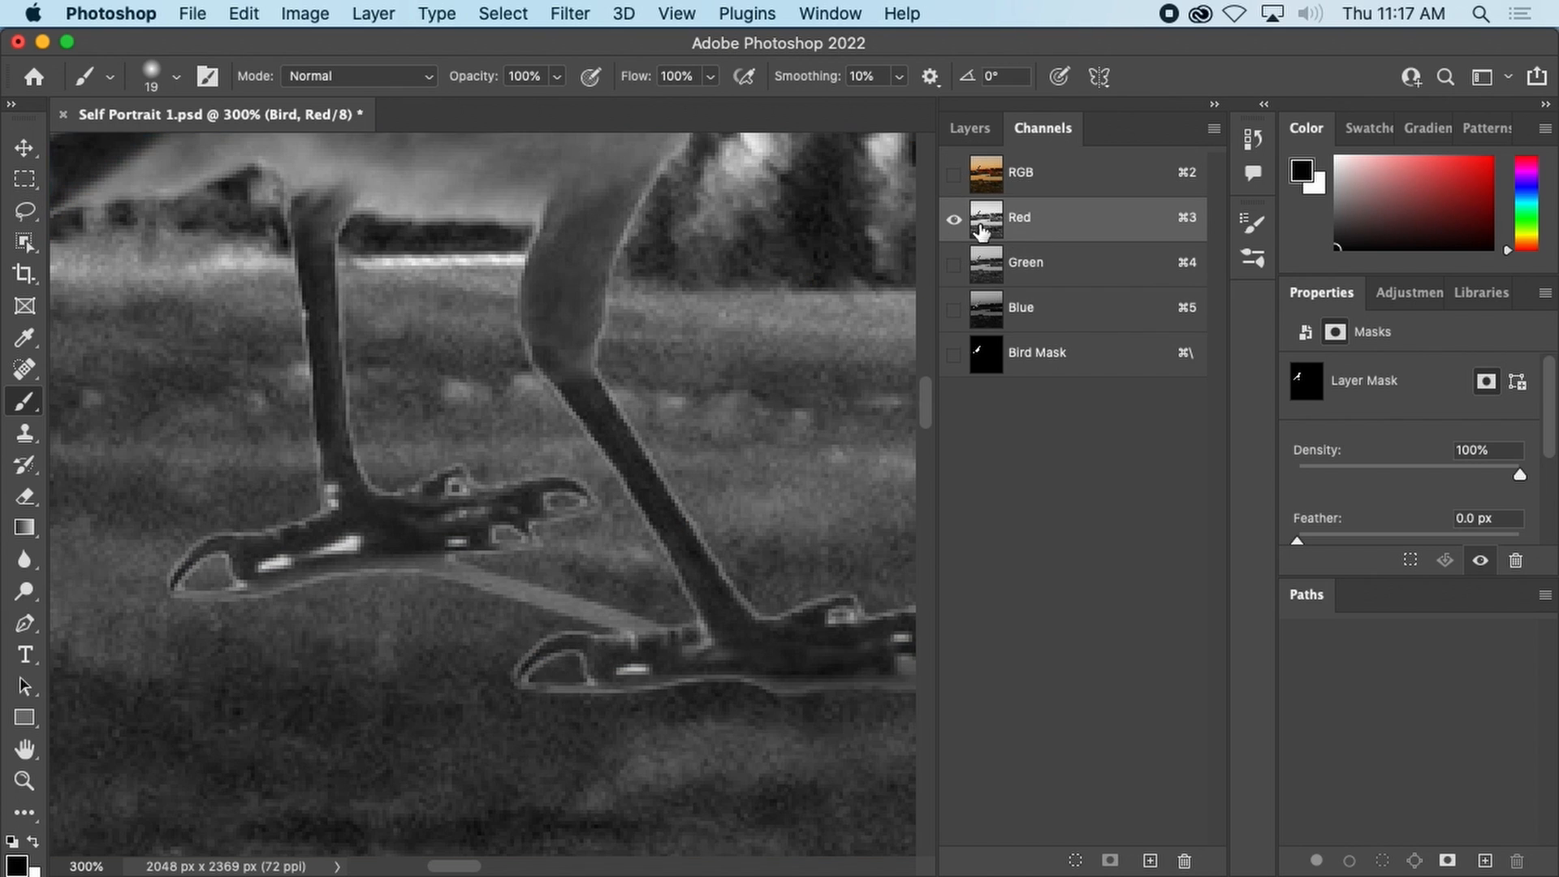
{"action": "left_click", "coordinate": [1048, 177]}
{"action": "left_click", "coordinate": [1052, 221]}
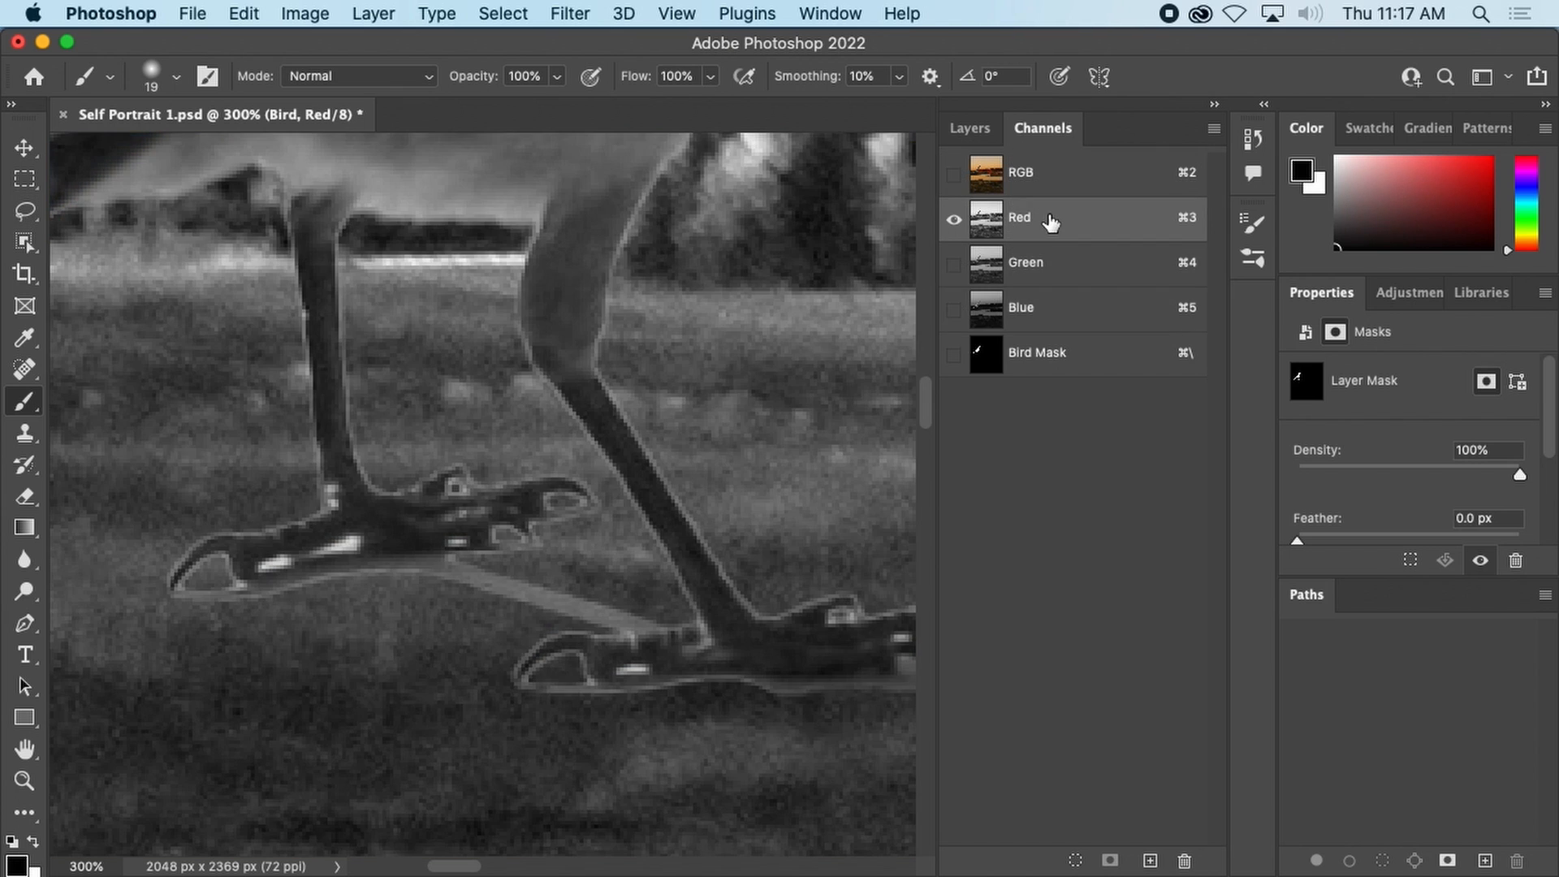
{"action": "left_click", "coordinate": [1077, 264]}
{"action": "left_click", "coordinate": [1069, 307]}
{"action": "left_click", "coordinate": [1086, 353]}
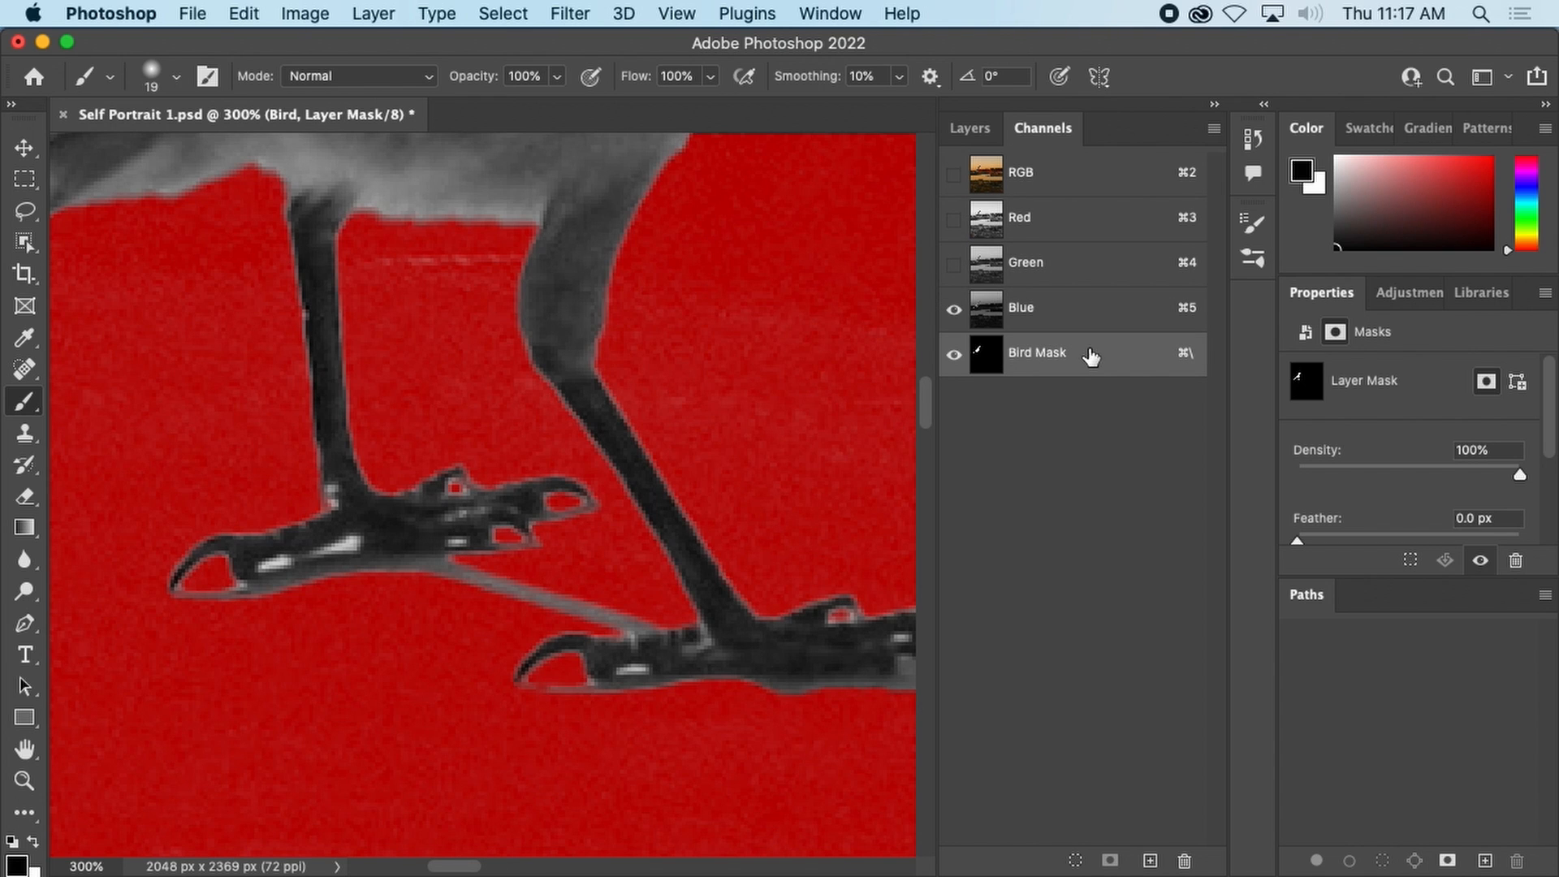
Display the RGB channels together with the Bird Mask overlay and paint black over the gray strip joining the two feet.
{"action": "left_click", "coordinate": [954, 309]}
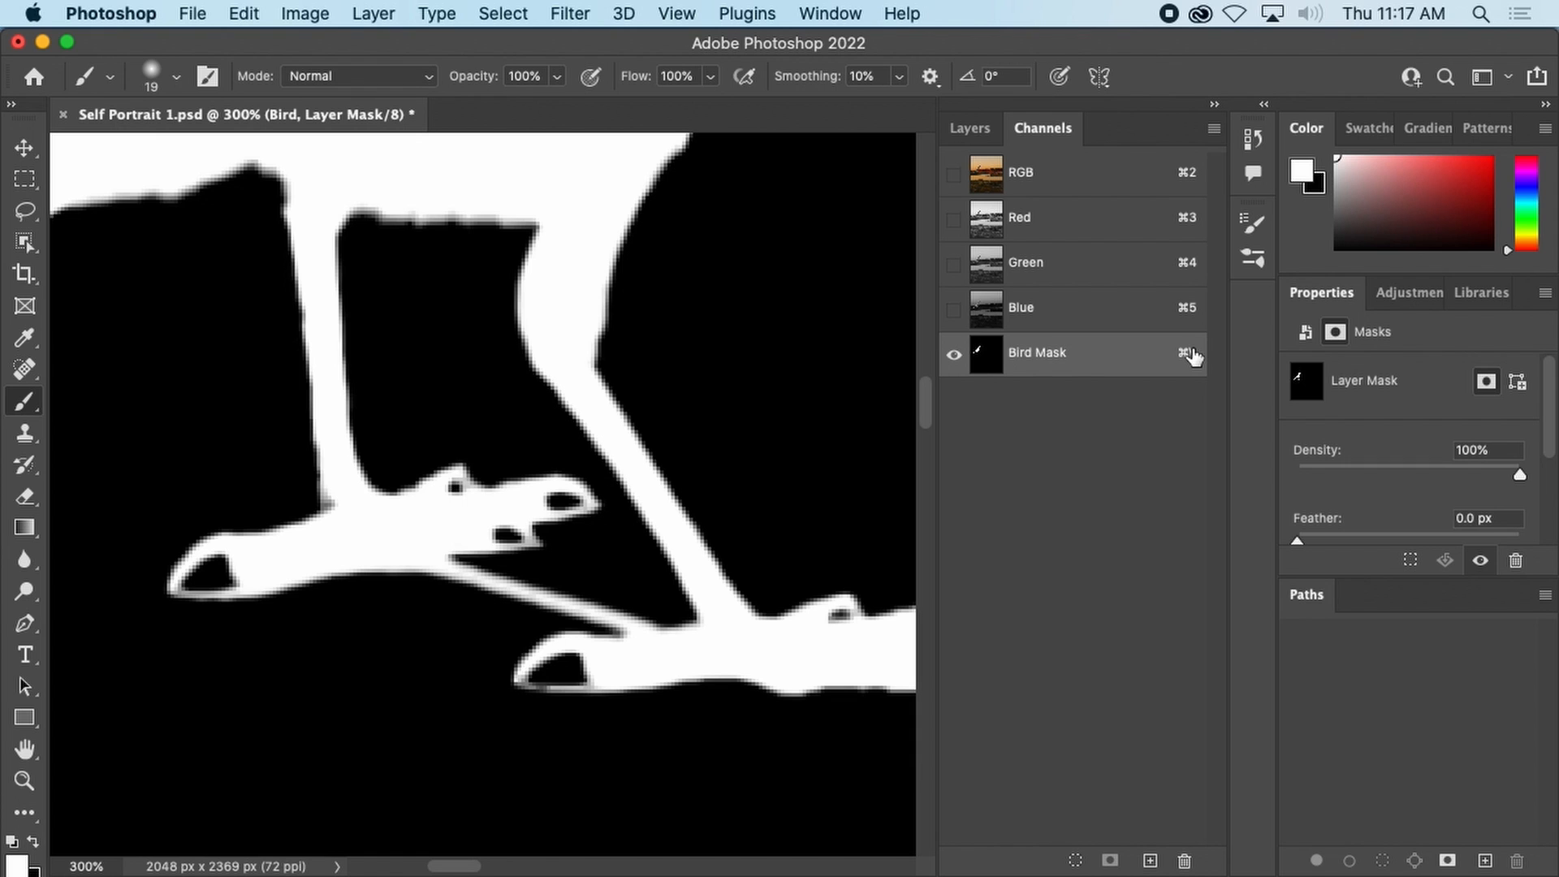
{"action": "left_click", "coordinate": [955, 175]}
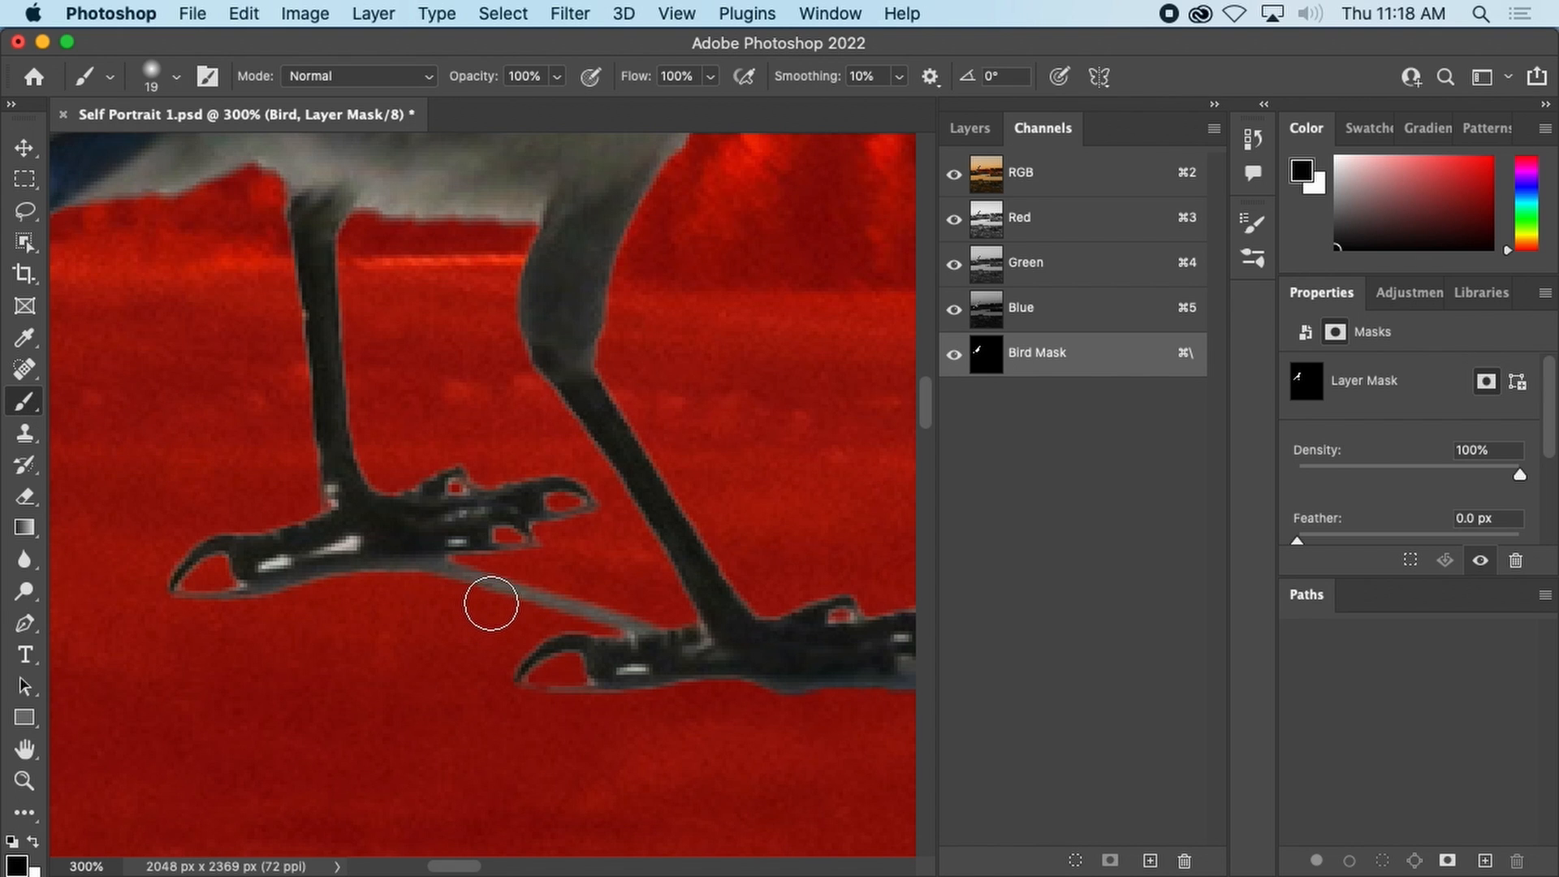
{"action": "mouse_move", "coordinate": [521, 594]}
{"action": "left_mouse_down"}
{"action": "mouse_move", "coordinate": [339, 597]}
{"action": "mouse_move", "coordinate": [452, 579]}
{"action": "mouse_move", "coordinate": [407, 579]}
{"action": "mouse_move", "coordinate": [645, 603]}
{"action": "mouse_move", "coordinate": [606, 598]}
{"action": "left_mouse_up"}
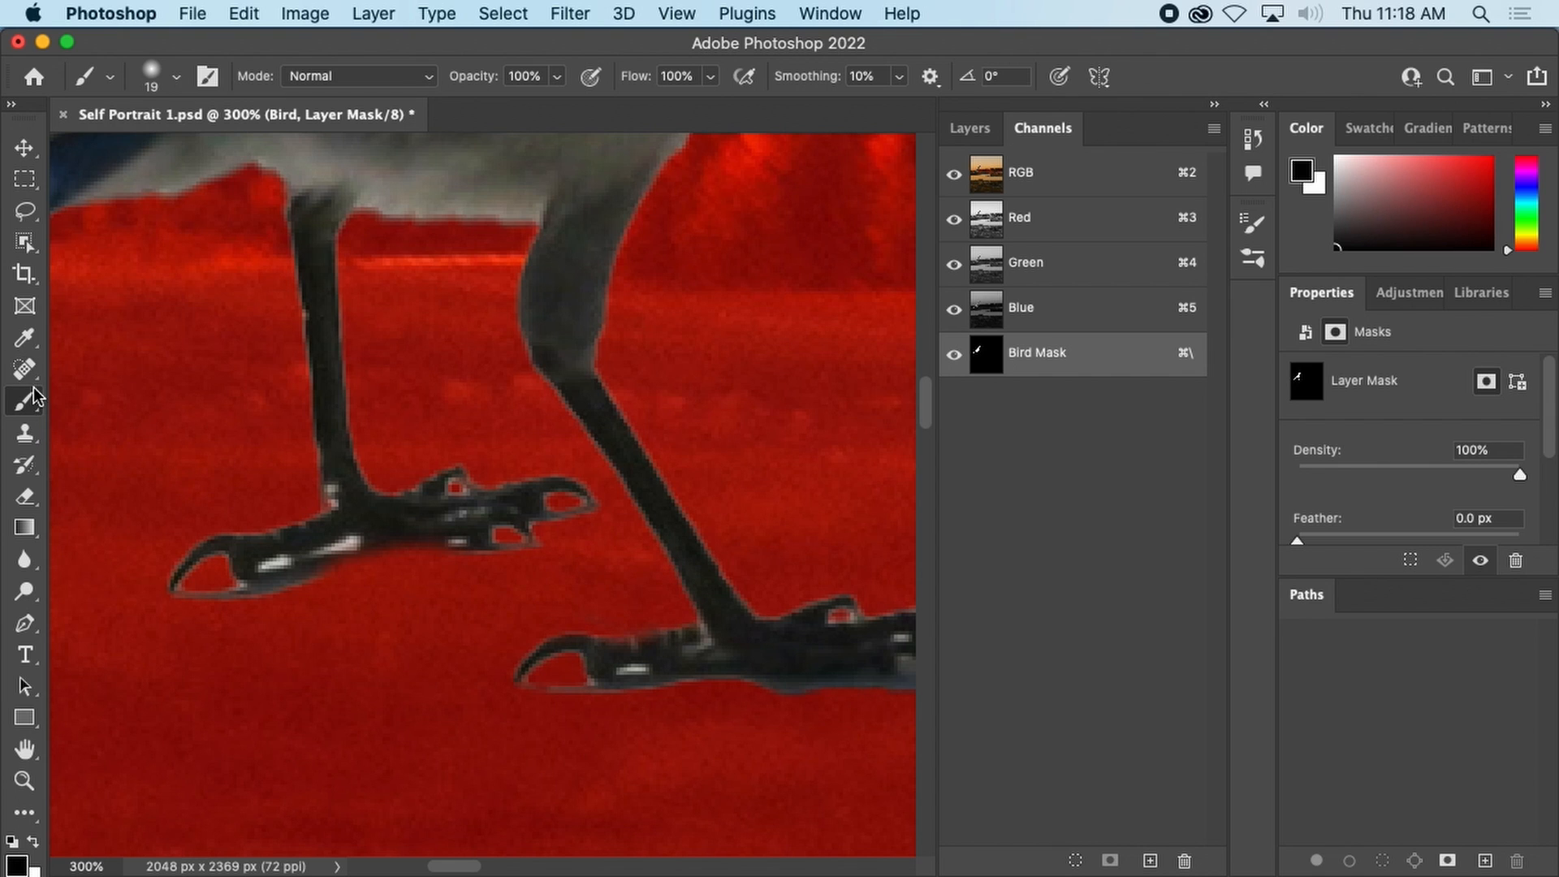
Set the Brush tool to a soft round tip with a size of 15 px.
{"action": "left_click", "coordinate": [24, 496]}
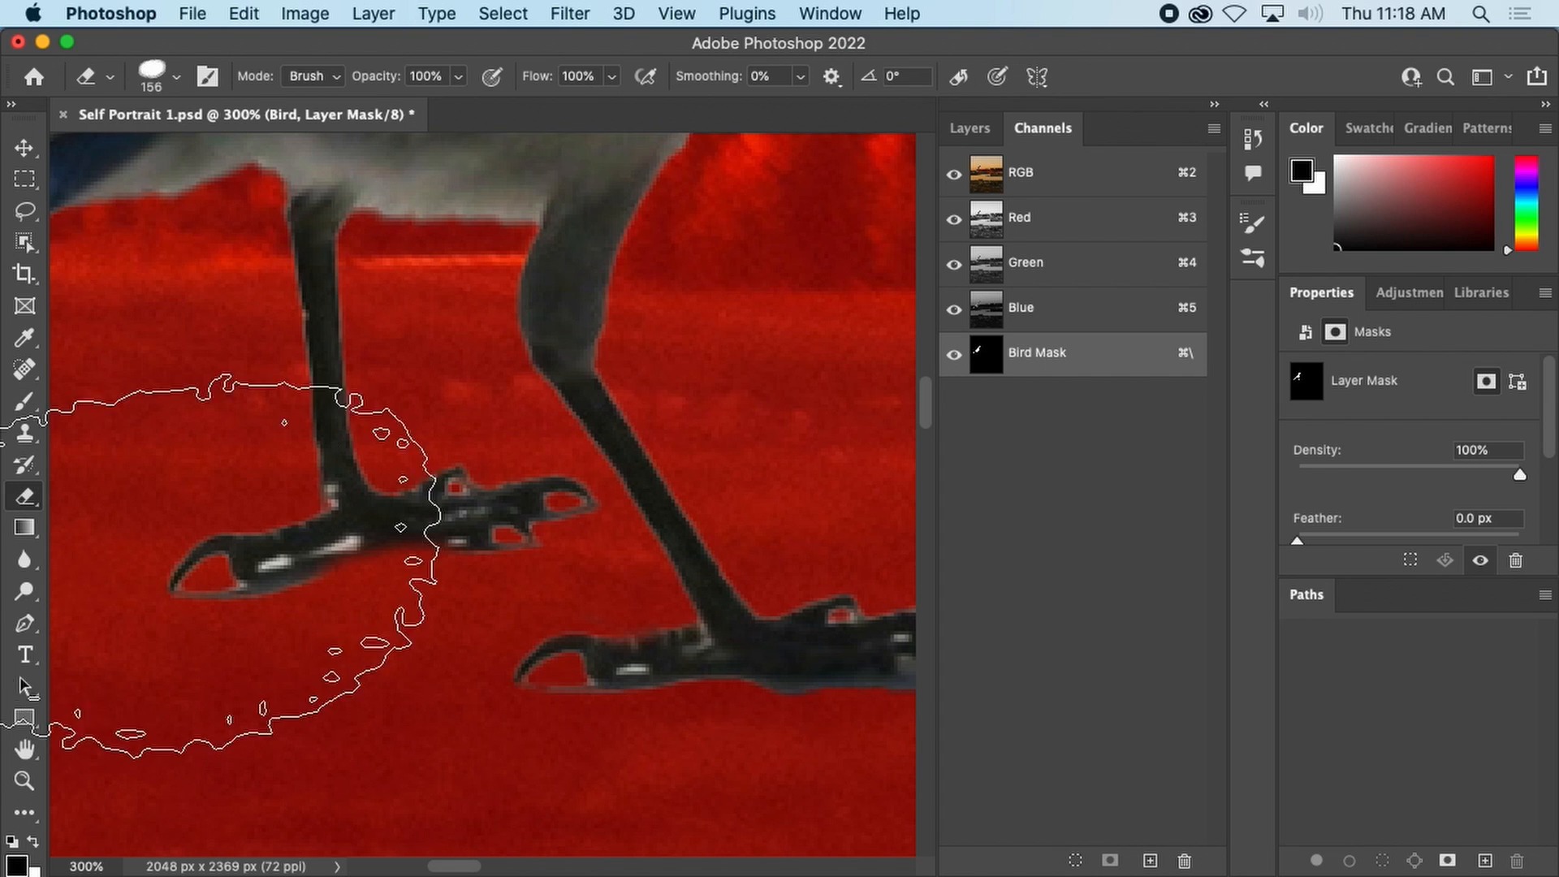
{"action": "left_click", "coordinate": [176, 77]}
{"action": "left_click_drag", "start_coordinate": [191, 145], "coordinate": [147, 153]}
{"action": "left_click", "coordinate": [51, 299]}
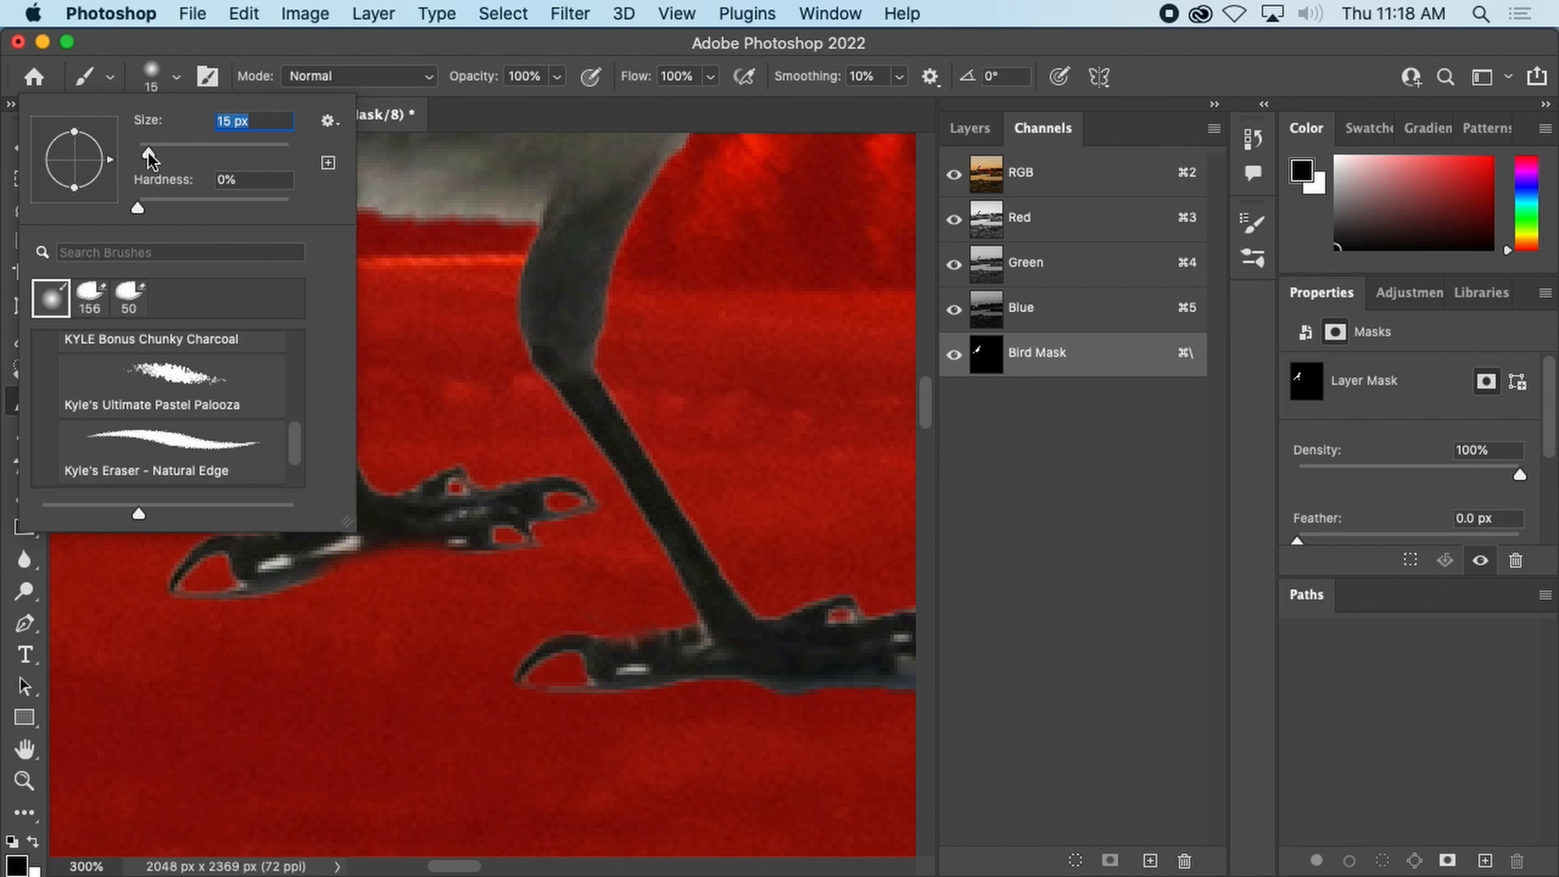
{"action": "left_click", "coordinate": [174, 80]}
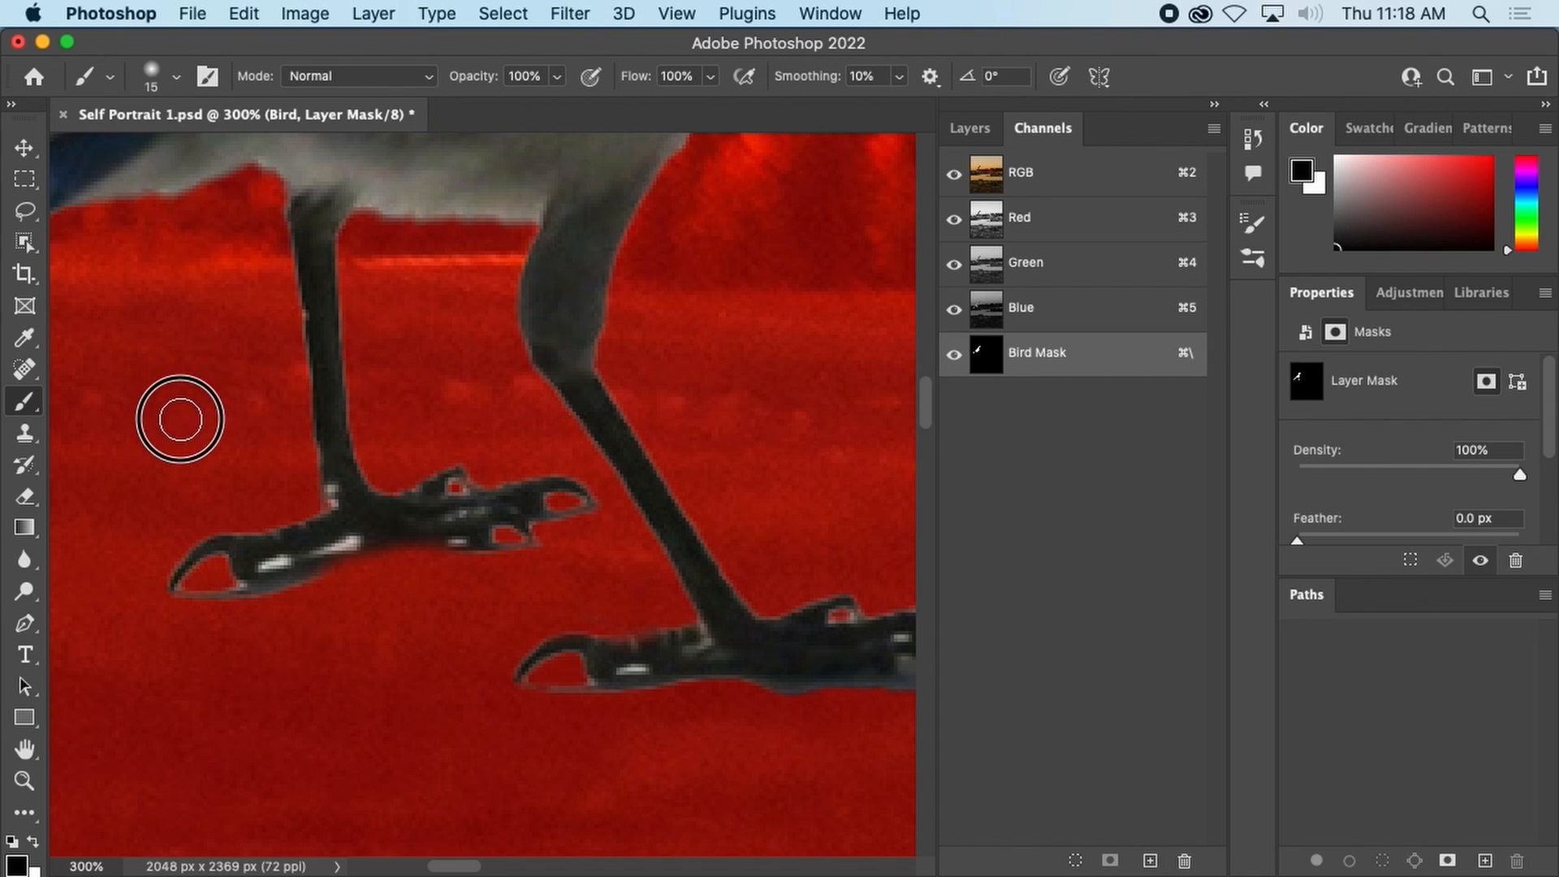
Try an Eraser stroke on the mask in the empty area behind the bird's legs and undo it.
{"action": "left_click", "coordinate": [25, 496]}
{"action": "mouse_move", "coordinate": [151, 453]}
{"action": "left_mouse_down"}
{"action": "mouse_move", "coordinate": [156, 418]}
{"action": "mouse_move", "coordinate": [187, 435]}
{"action": "left_mouse_up"}
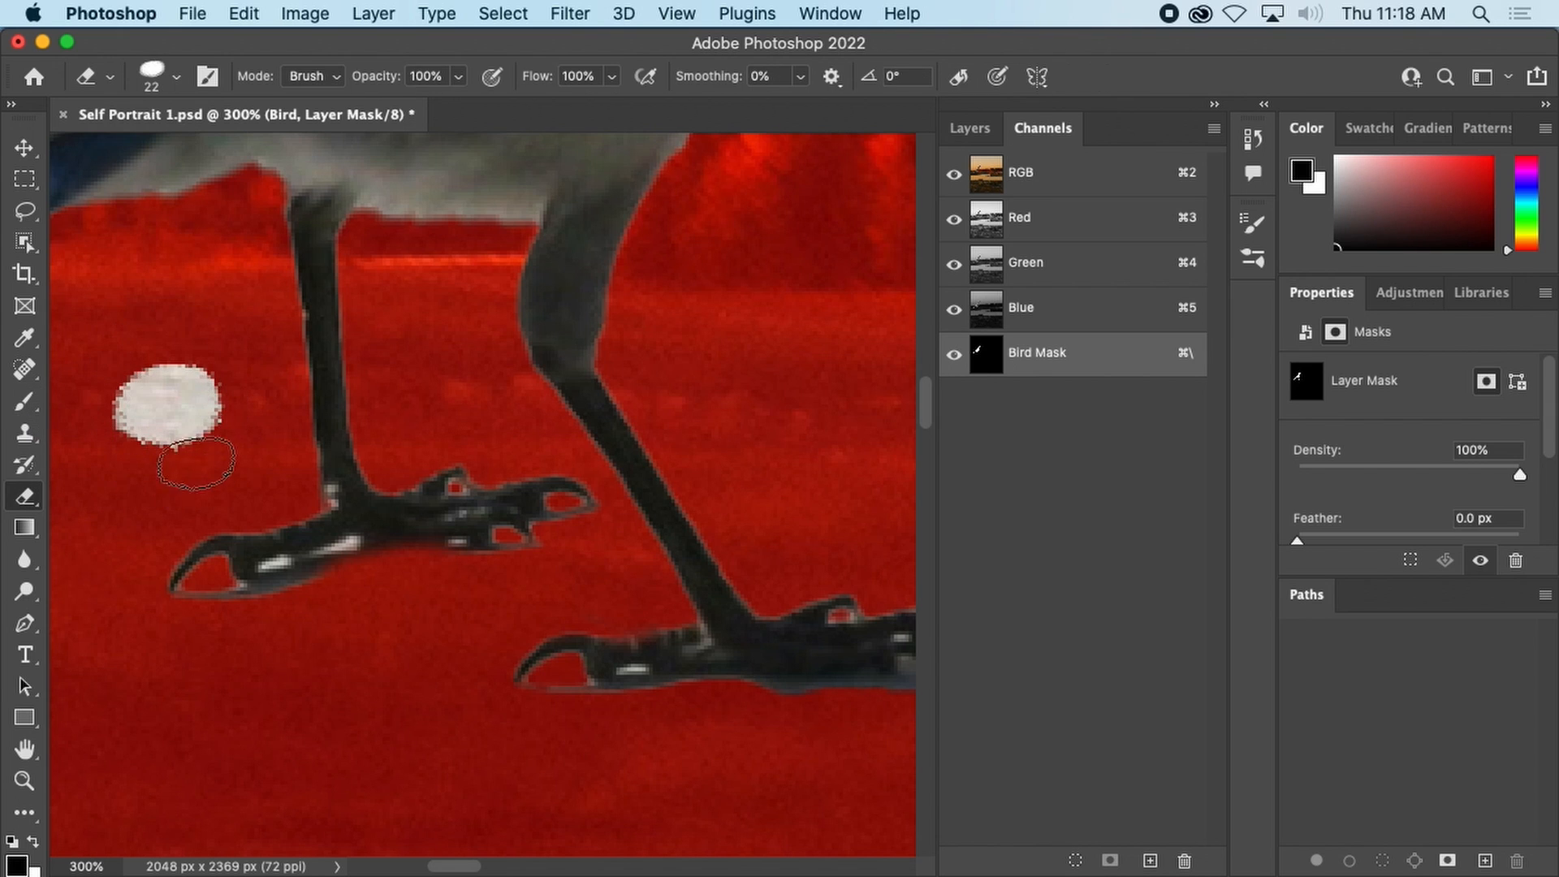
{"action": "key", "text": "super+z"}
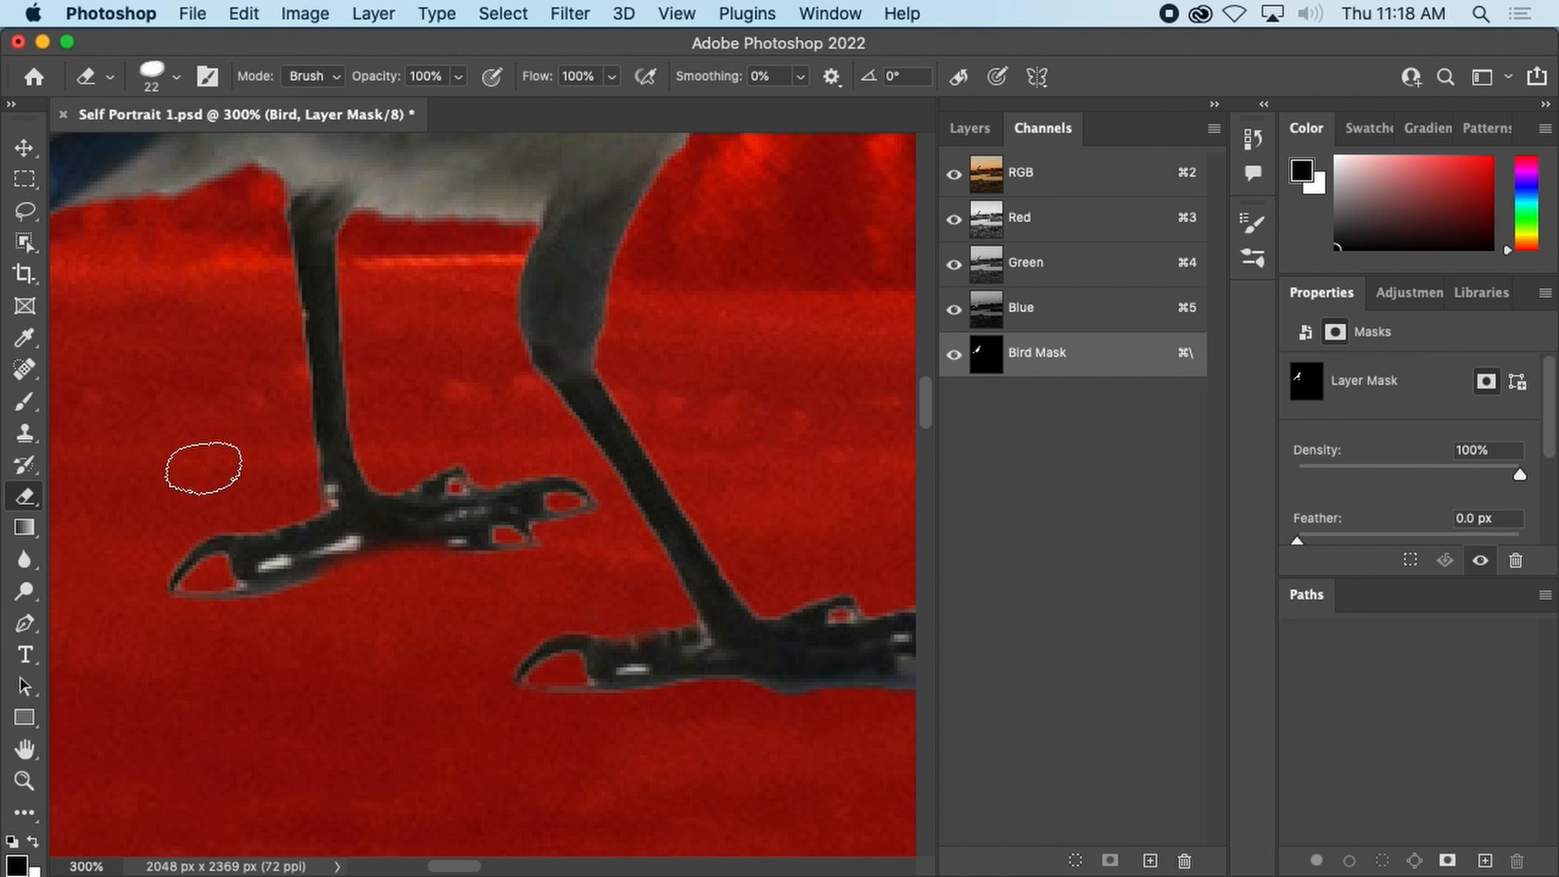
Paint black on the Bird Mask with the 15 px brush to hide the concrete remnants around both feet's claws and undersides.
{"action": "left_click", "coordinate": [25, 401]}
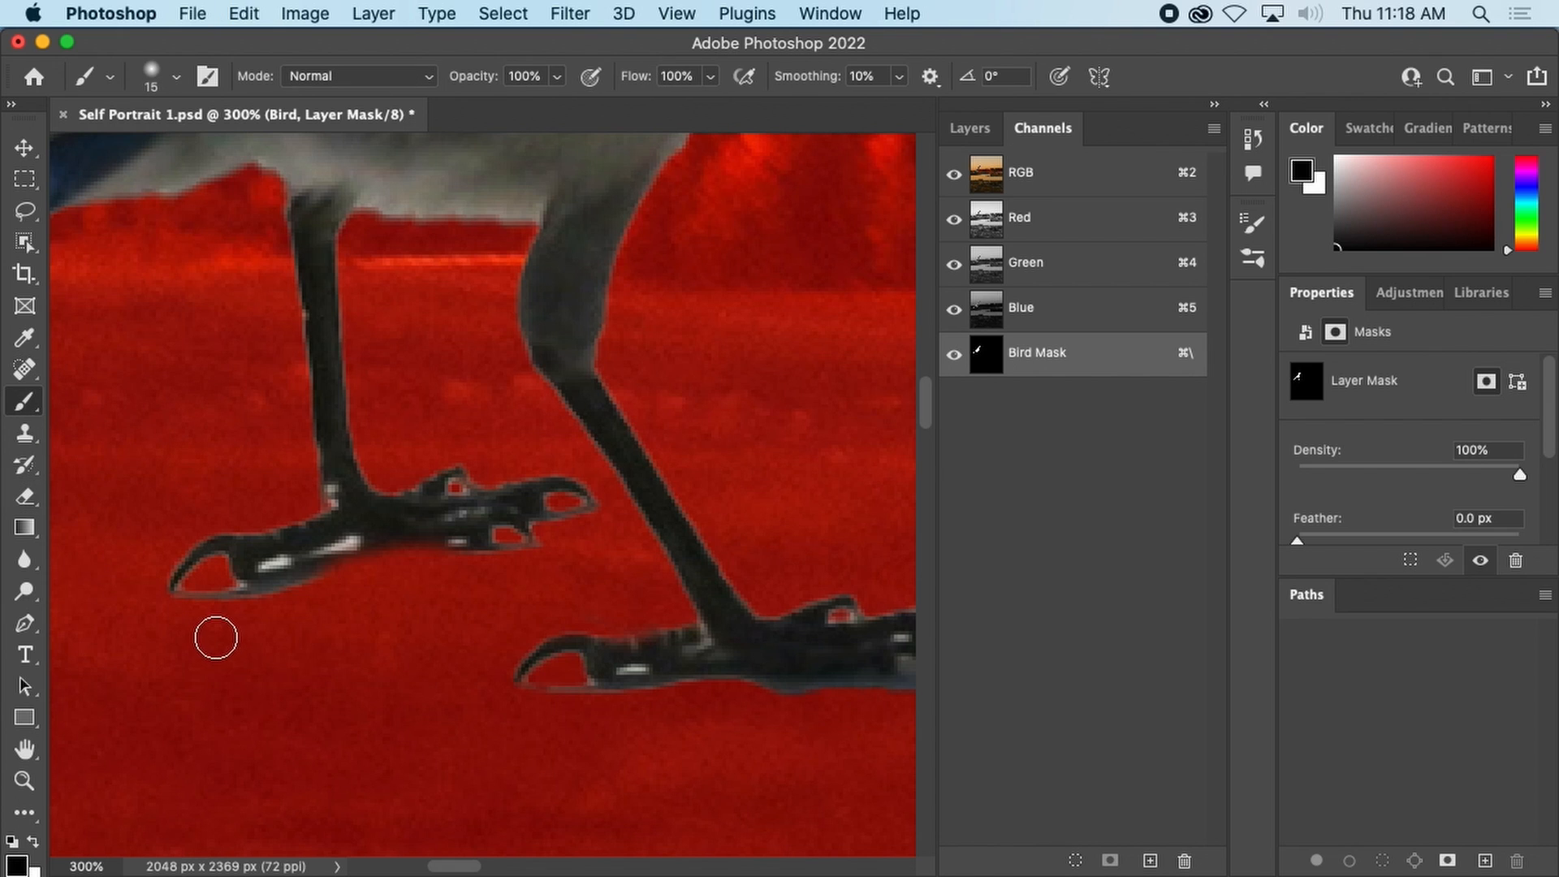
{"action": "left_click", "coordinate": [211, 609]}
{"action": "mouse_move", "coordinate": [211, 609]}
{"action": "left_mouse_down"}
{"action": "mouse_move", "coordinate": [181, 612]}
{"action": "mouse_move", "coordinate": [240, 617]}
{"action": "mouse_move", "coordinate": [278, 581]}
{"action": "mouse_move", "coordinate": [367, 563]}
{"action": "left_mouse_up"}
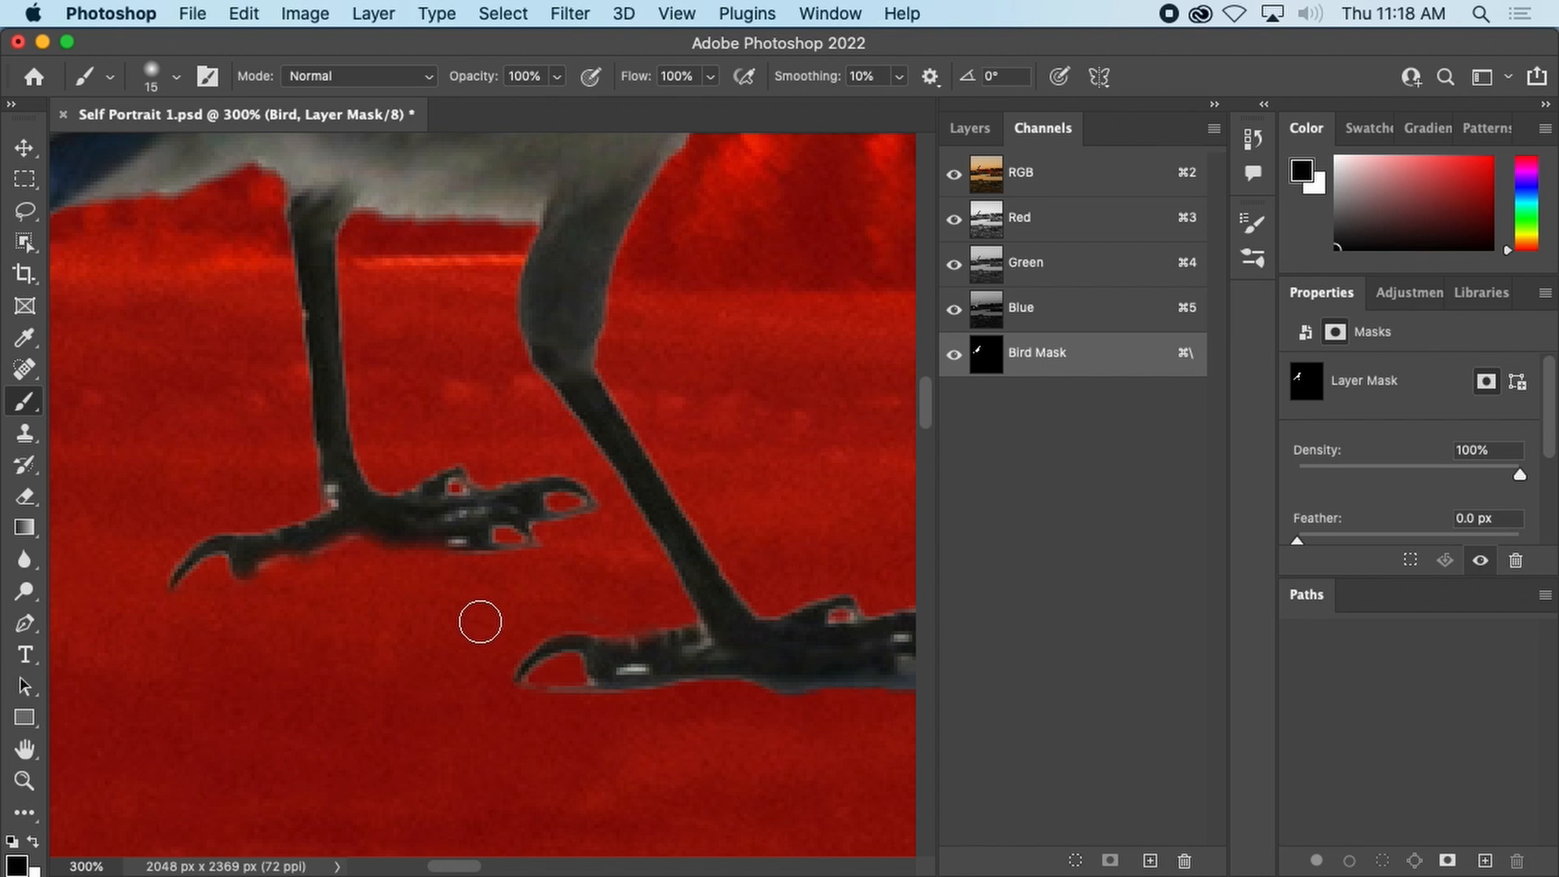
{"action": "mouse_move", "coordinate": [571, 559]}
{"action": "left_mouse_down"}
{"action": "mouse_move", "coordinate": [564, 522]}
{"action": "mouse_move", "coordinate": [590, 527]}
{"action": "mouse_move", "coordinate": [497, 553]}
{"action": "mouse_move", "coordinate": [522, 557]}
{"action": "mouse_move", "coordinate": [493, 569]}
{"action": "mouse_move", "coordinate": [522, 609]}
{"action": "left_mouse_up"}
{"action": "mouse_move", "coordinate": [546, 699]}
{"action": "left_mouse_down"}
{"action": "mouse_move", "coordinate": [588, 713]}
{"action": "mouse_move", "coordinate": [428, 685]}
{"action": "left_mouse_up"}
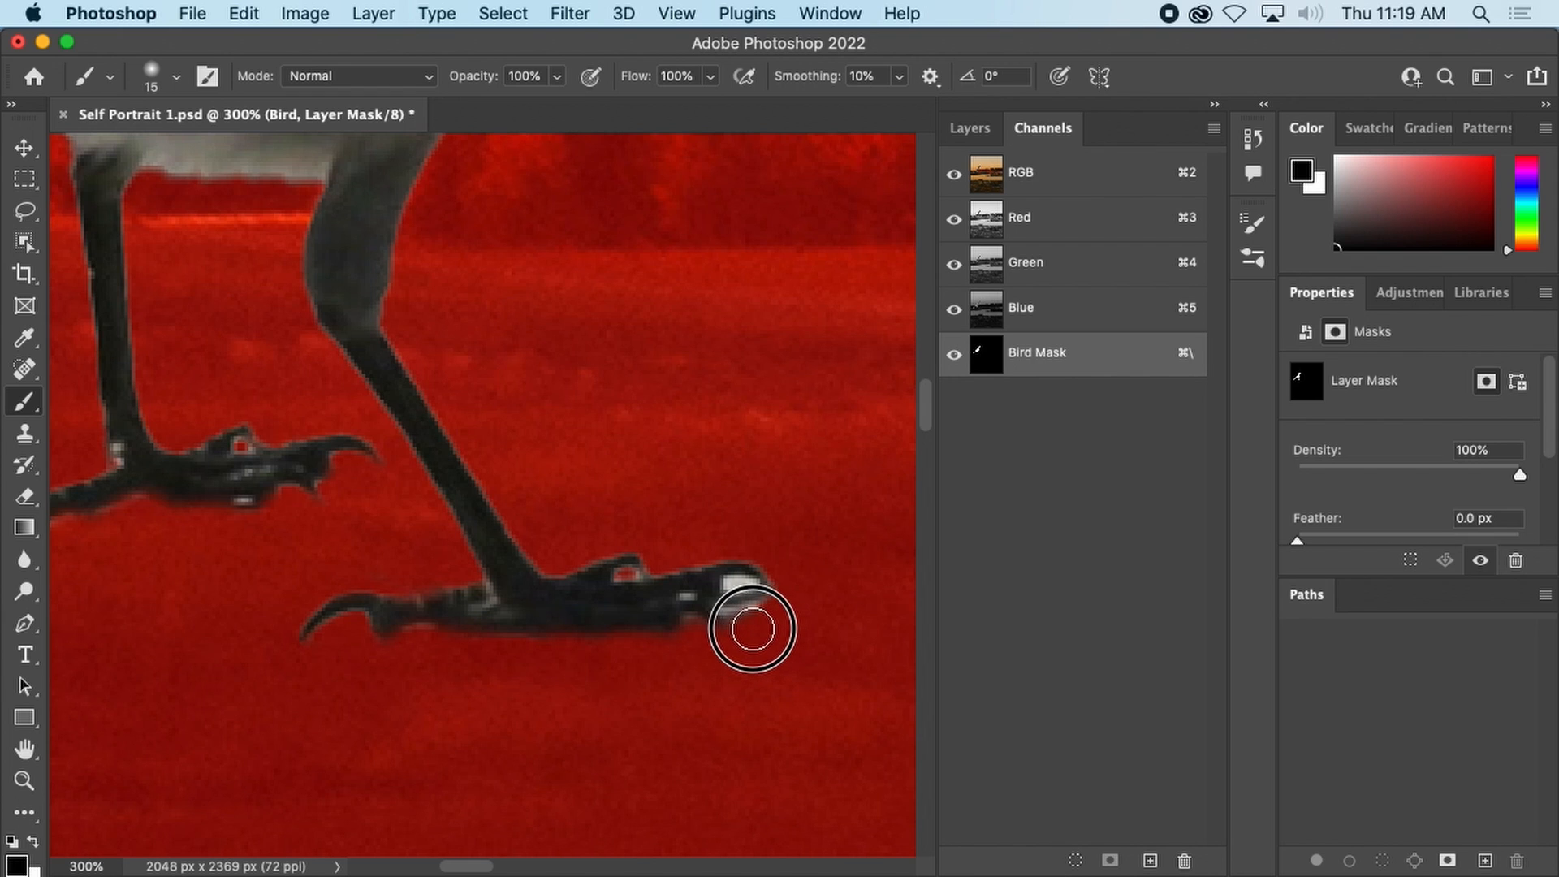
{"action": "left_click_drag", "start_coordinate": [751, 628], "coordinate": [761, 631]}
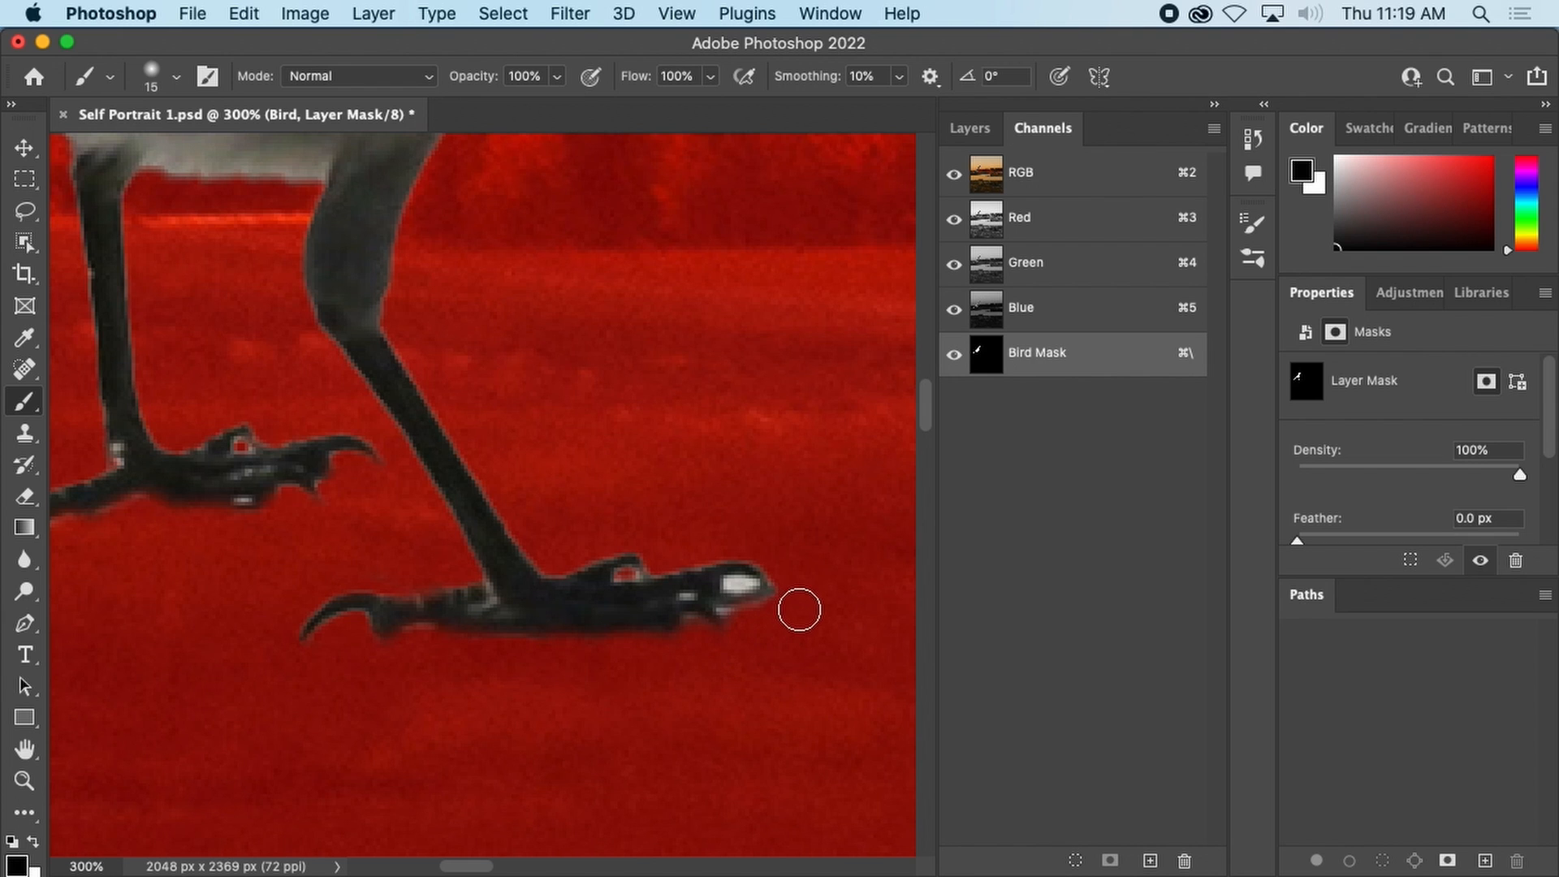
Set the brush size to 2 px and paint out the bright patch inside the front toe, undoing the last stroke.
{"action": "key", "text": "super+plus"}
{"action": "key", "text": "super+plus"}
{"action": "key", "text": "super+plus"}
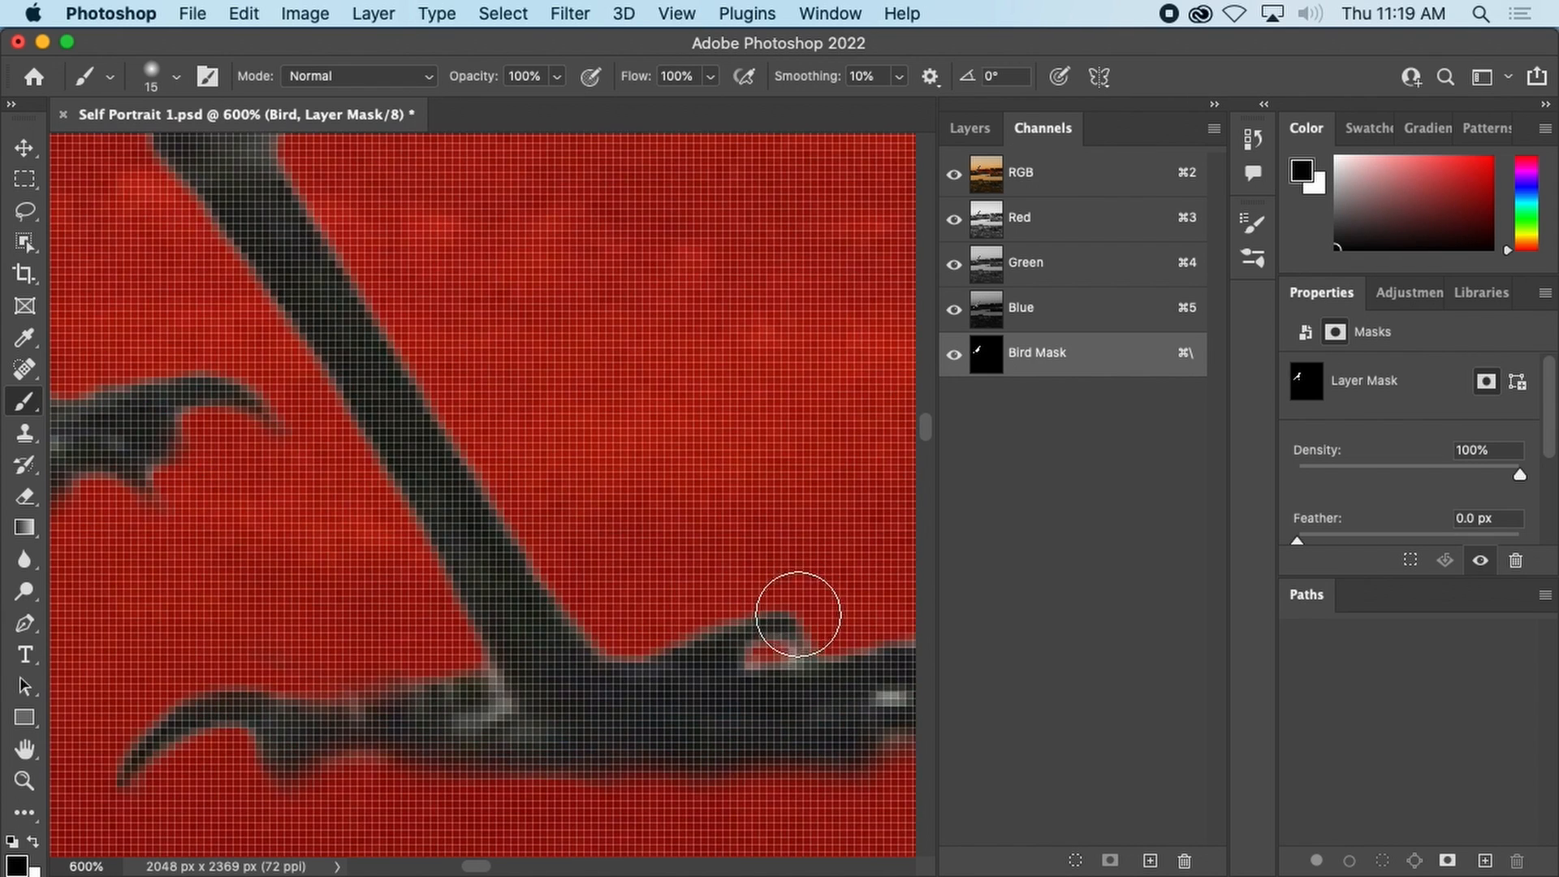
{"action": "key", "text": "space"}
{"action": "mouse_move", "coordinate": [743, 610]}
{"action": "left_mouse_down"}
{"action": "mouse_move", "coordinate": [521, 490]}
{"action": "mouse_move", "coordinate": [423, 479]}
{"action": "left_mouse_up"}
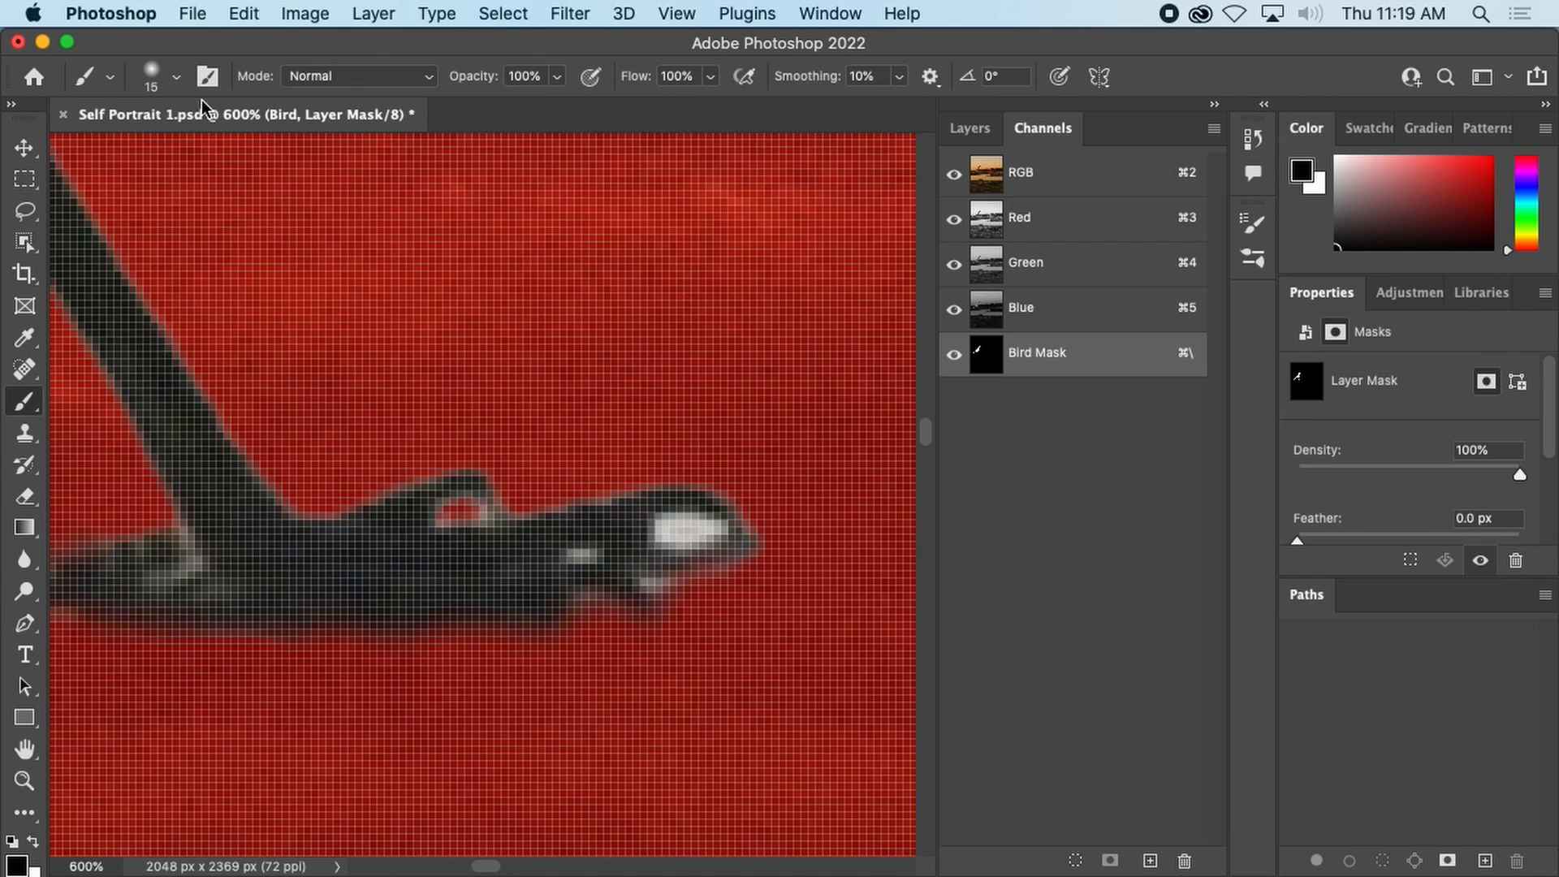
{"action": "left_click", "coordinate": [177, 80]}
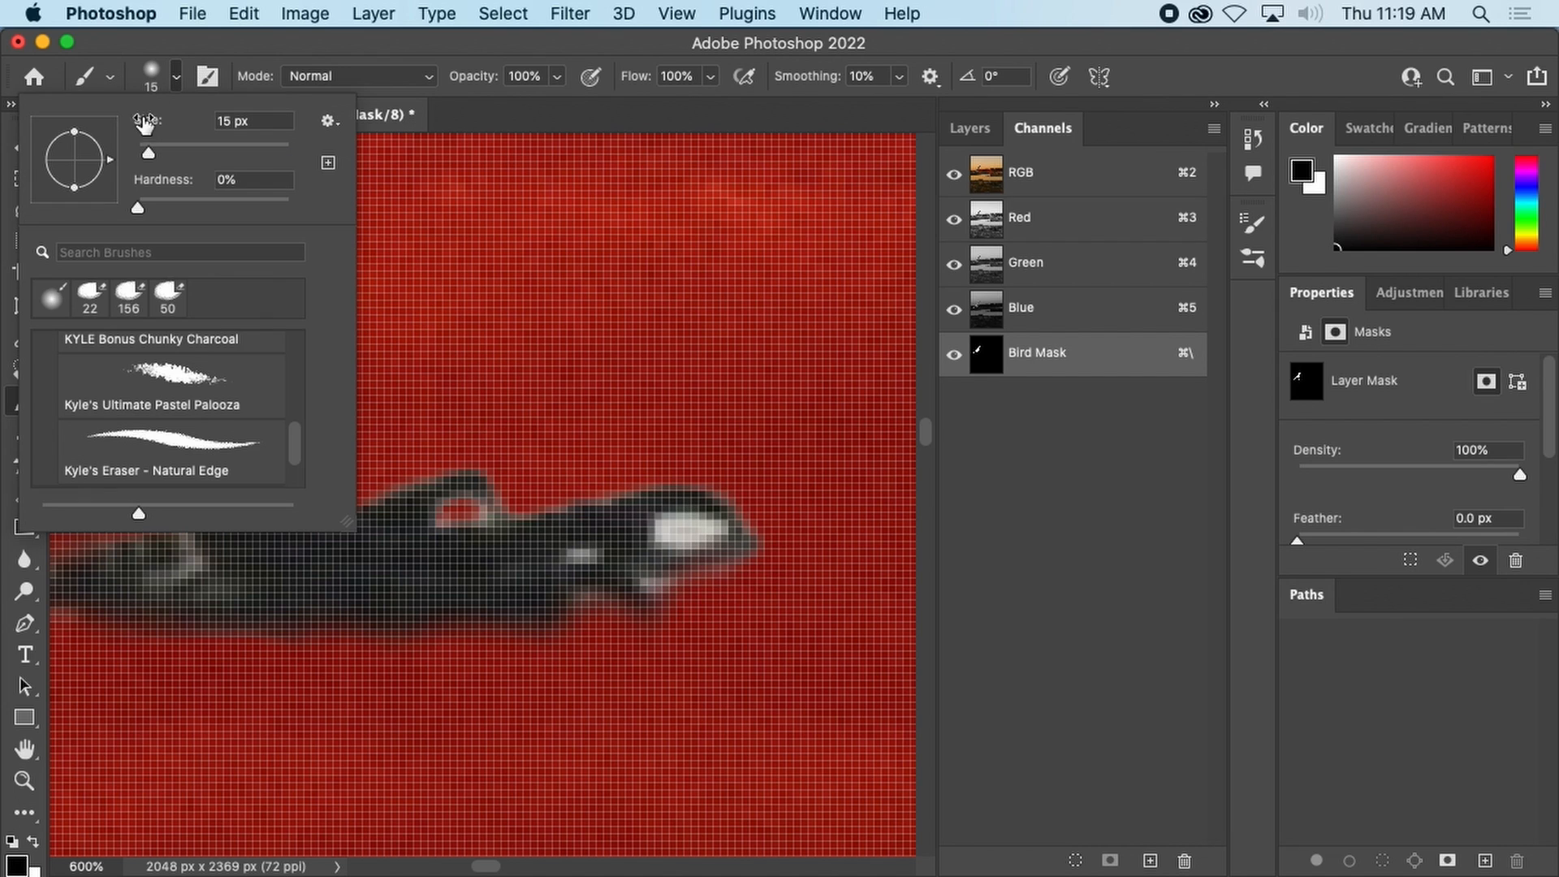
{"action": "left_click_drag", "start_coordinate": [146, 144], "coordinate": [138, 154]}
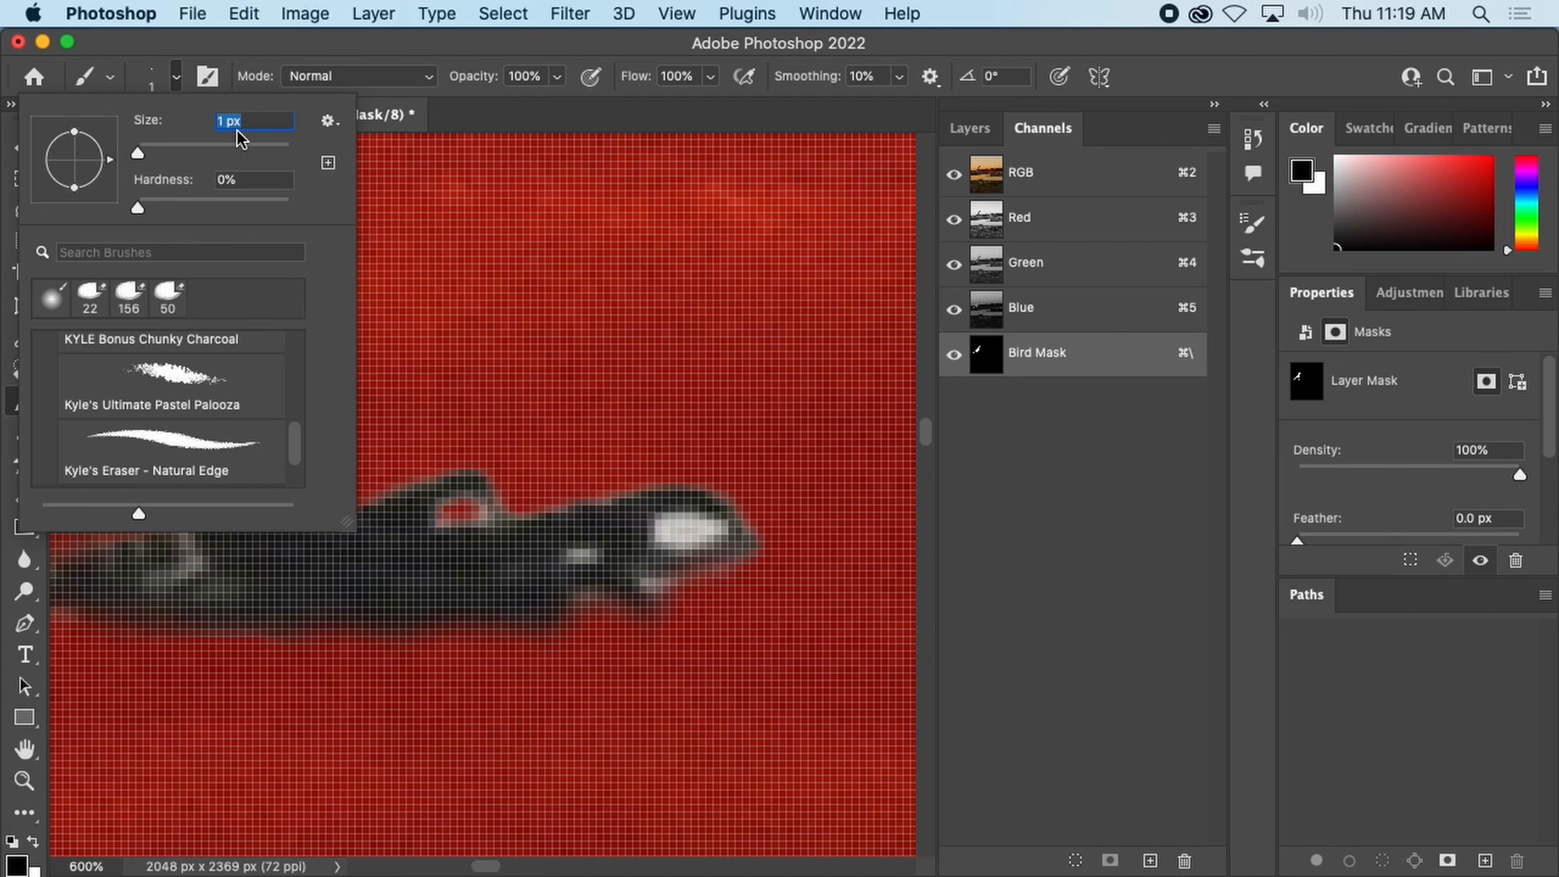
{"action": "type", "text": "2"}
{"action": "key", "text": "Return"}
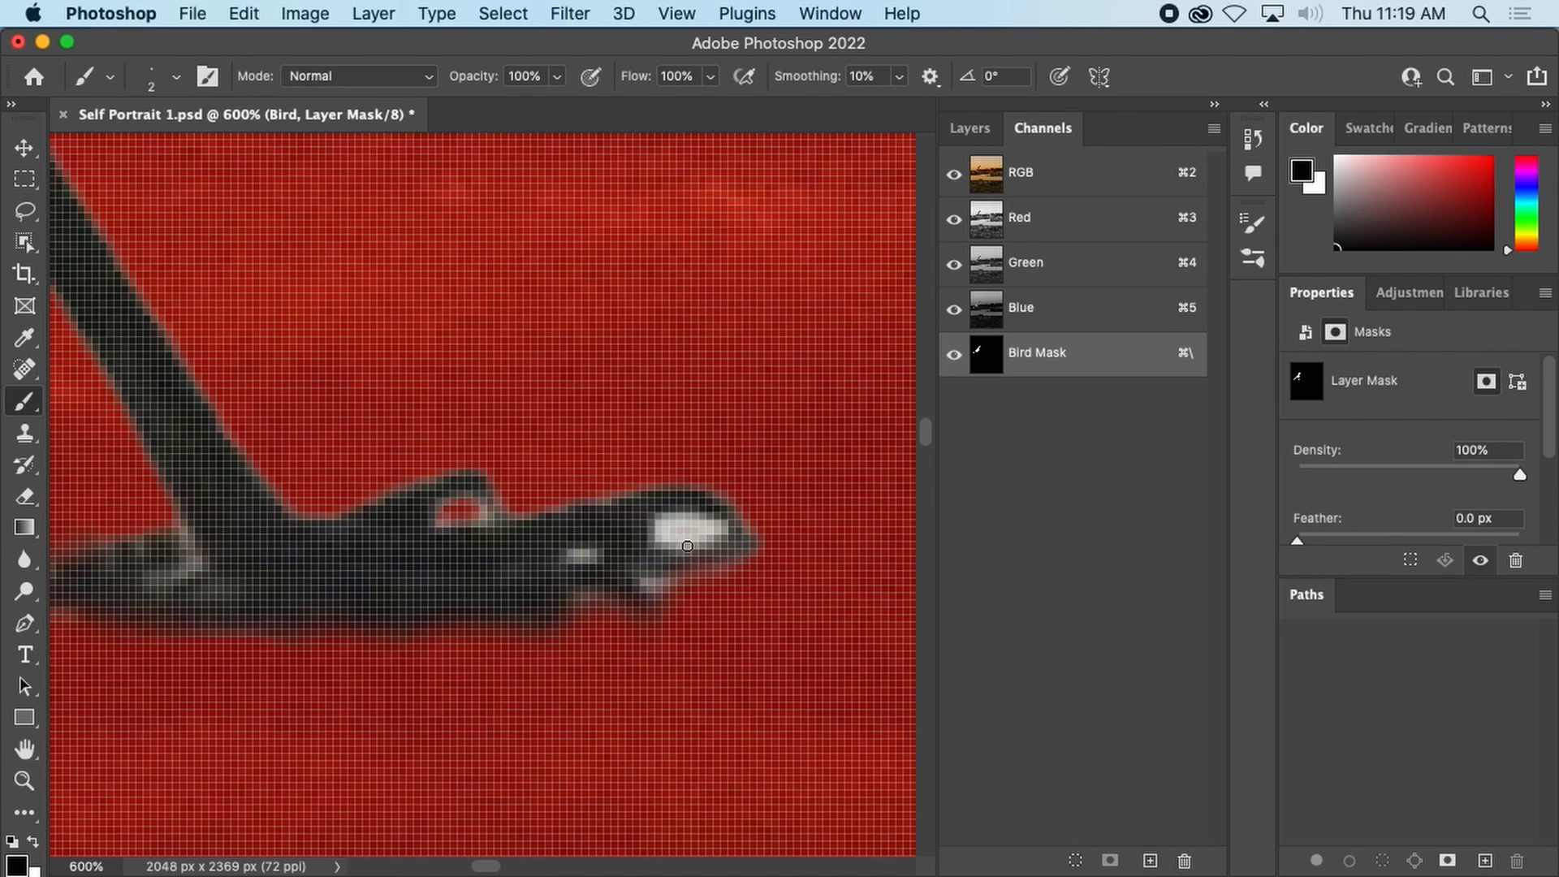
{"action": "left_click_drag", "start_coordinate": [680, 532], "coordinate": [666, 532]}
{"action": "mouse_move", "coordinate": [669, 531]}
{"action": "left_mouse_down"}
{"action": "mouse_move", "coordinate": [719, 532]}
{"action": "mouse_move", "coordinate": [658, 530]}
{"action": "left_mouse_up"}
{"action": "key", "text": "super+z"}
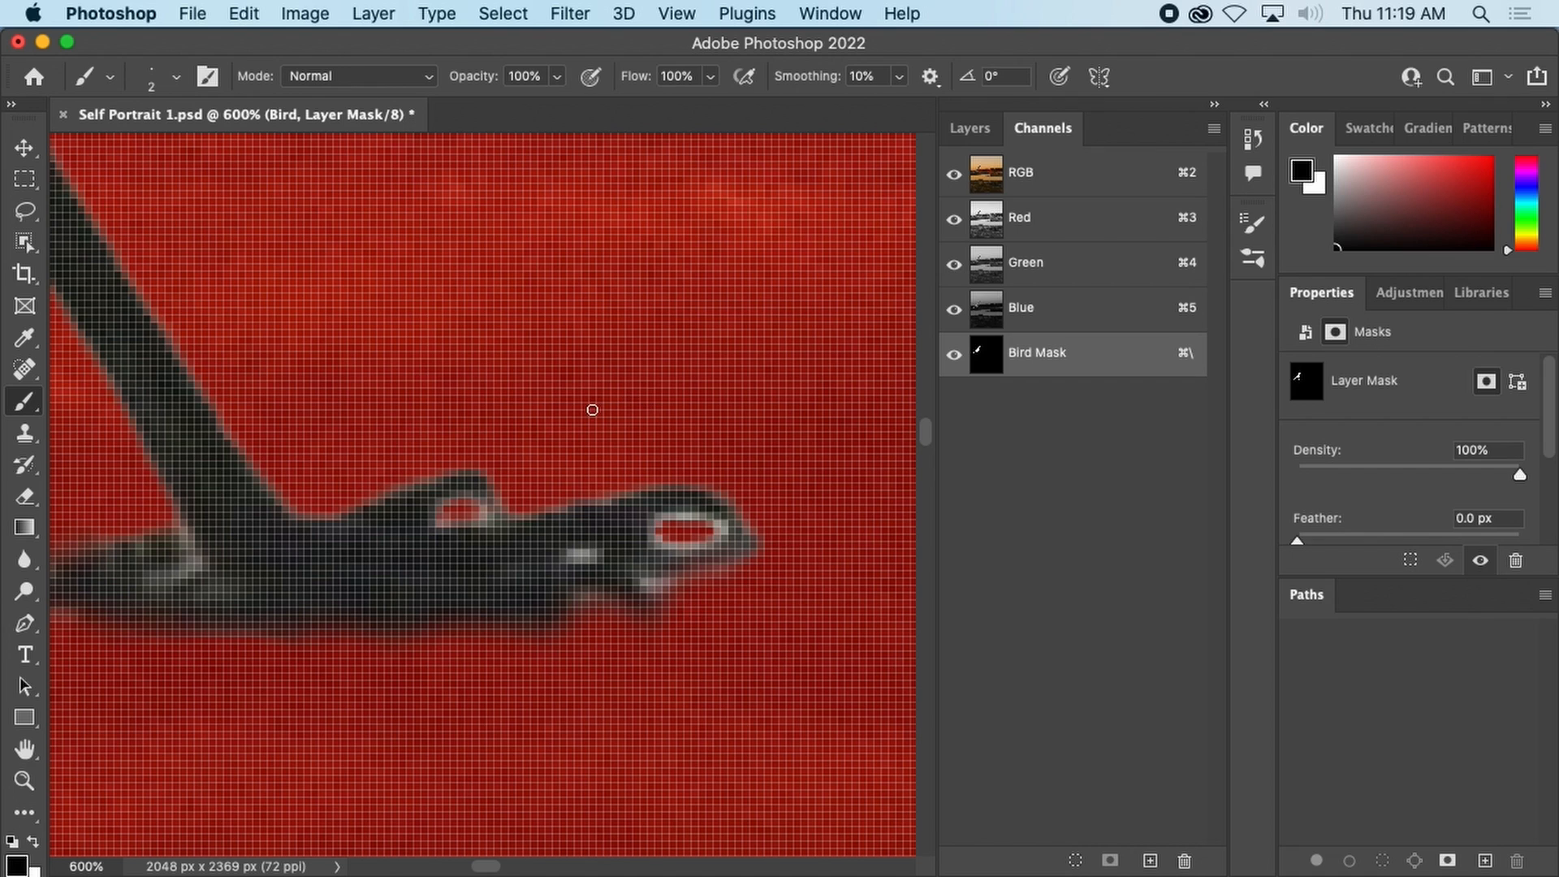
Hide the Bird Mask channel's red overlay while keeping the RGB channels visible.
{"action": "key", "text": "super+0"}
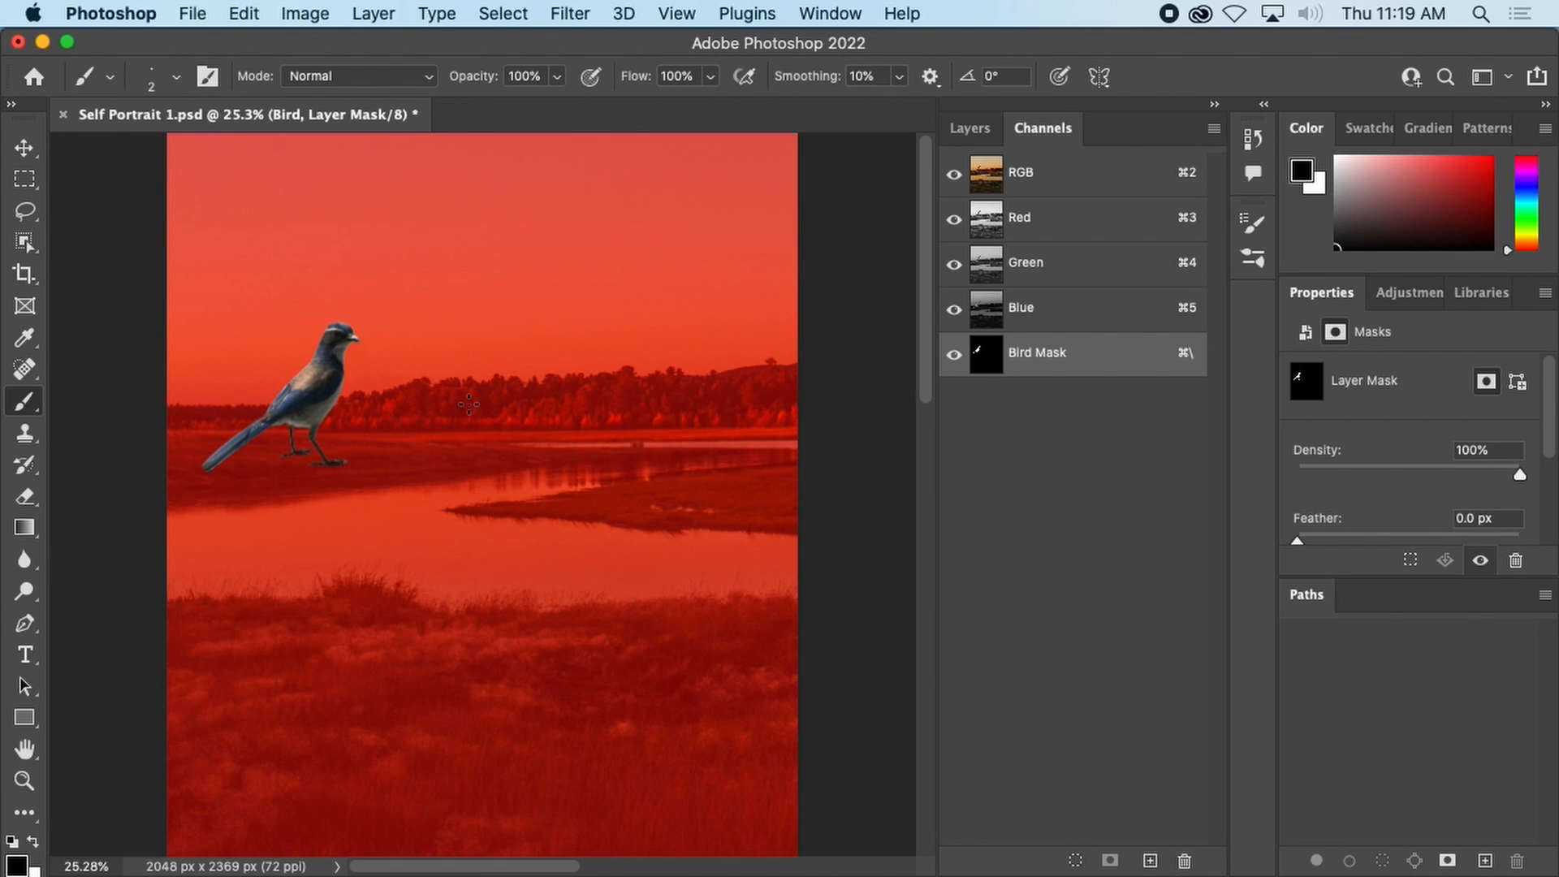
{"action": "left_click", "coordinate": [970, 128]}
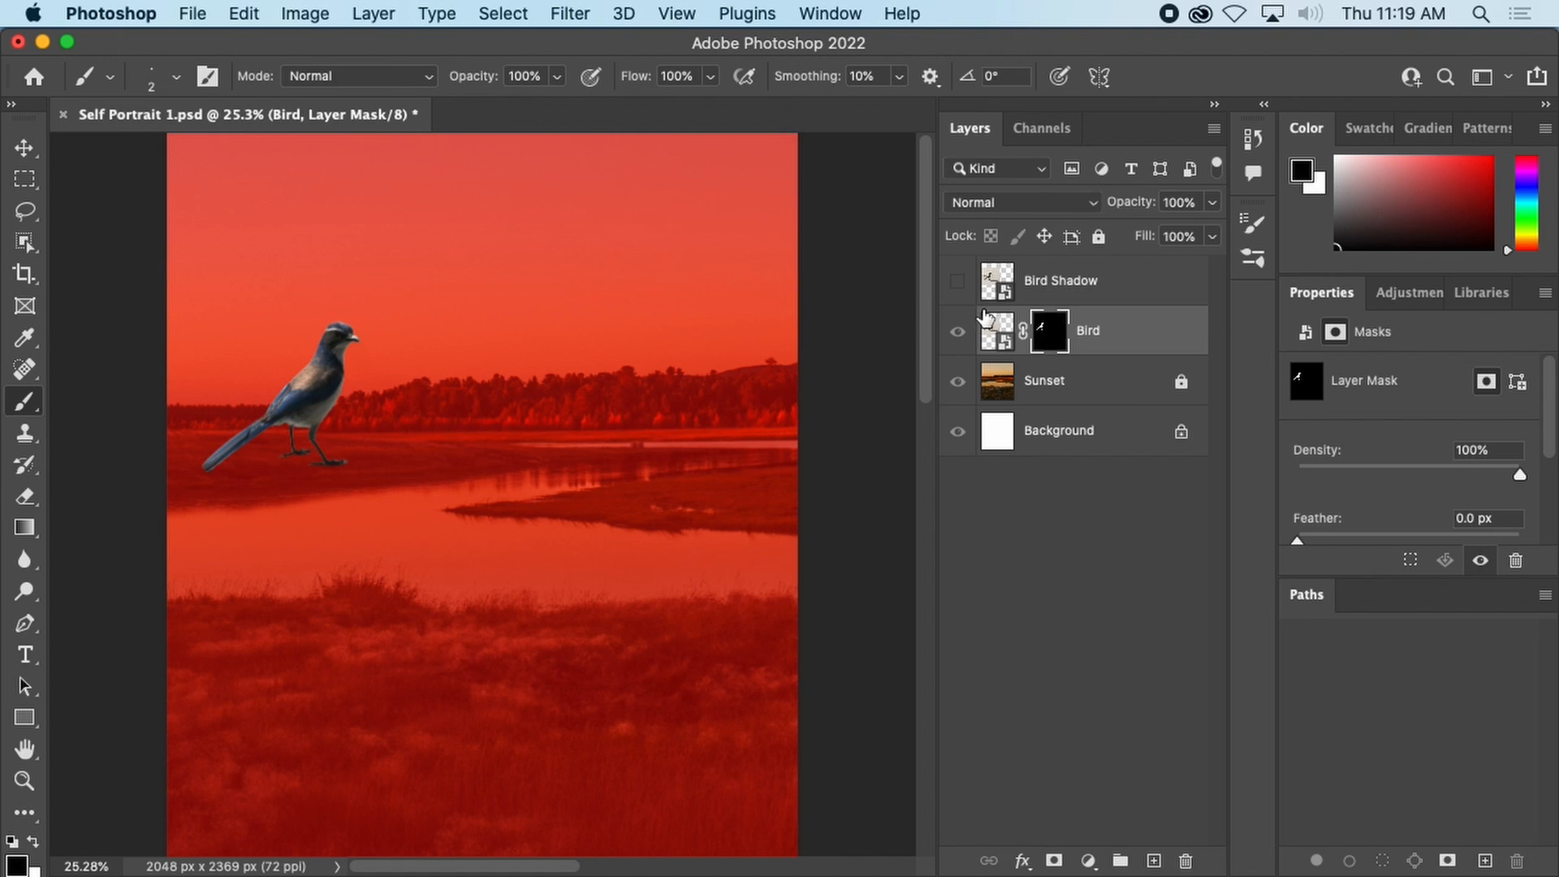
{"action": "left_click", "coordinate": [1039, 130]}
{"action": "left_click", "coordinate": [954, 355]}
{"action": "key", "text": "x"}
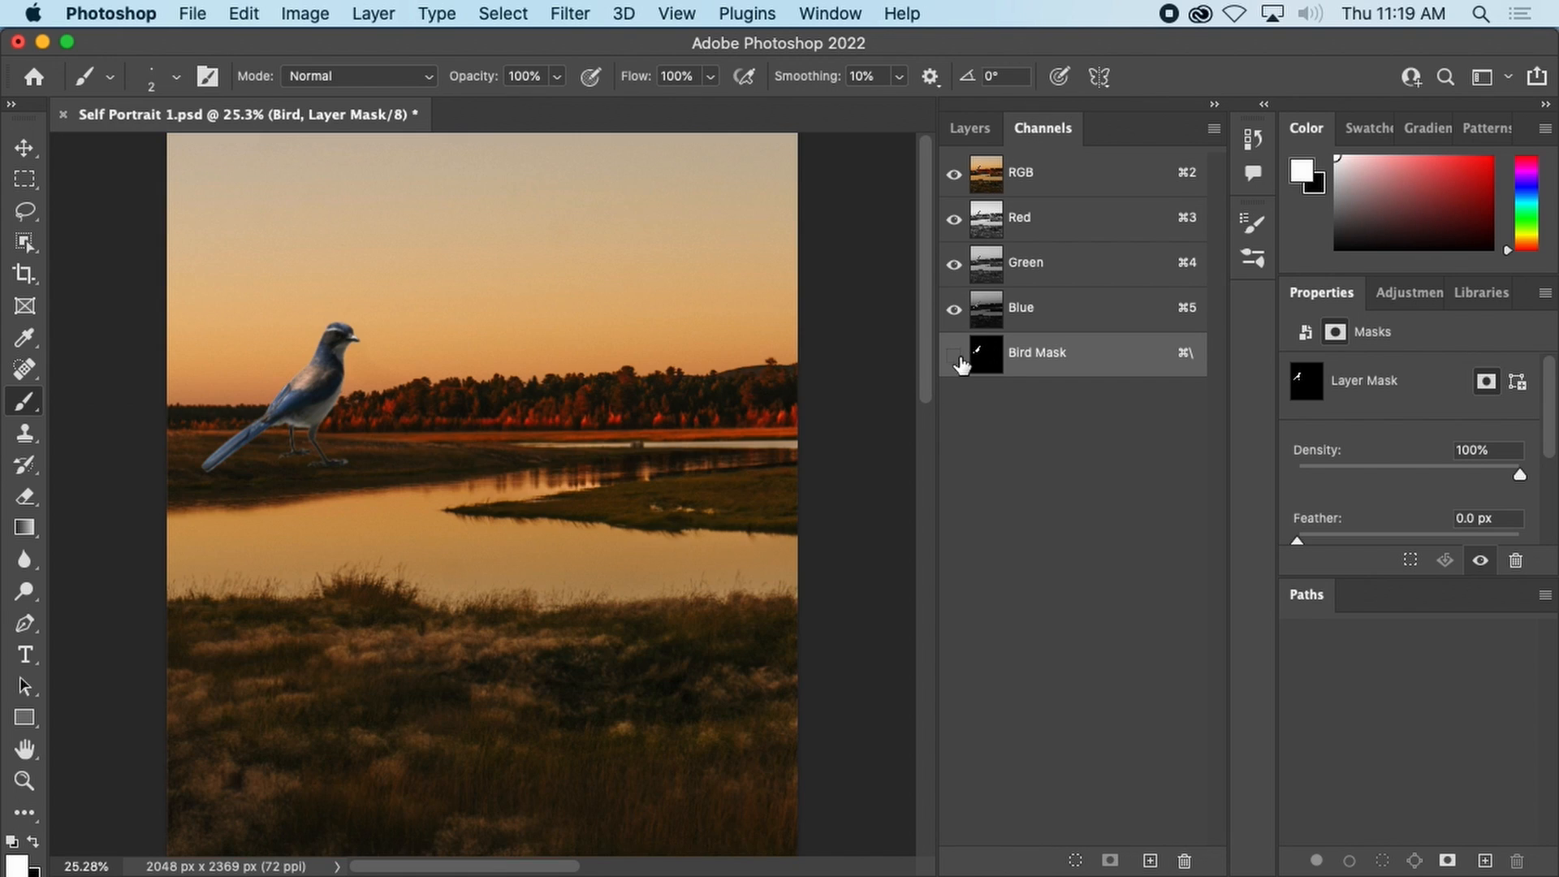
Show the Bird Mask channel's overlay and paint black with the 2 px brush to hide the remnants beneath the front foot's longest claw.
{"action": "left_click", "coordinate": [978, 130]}
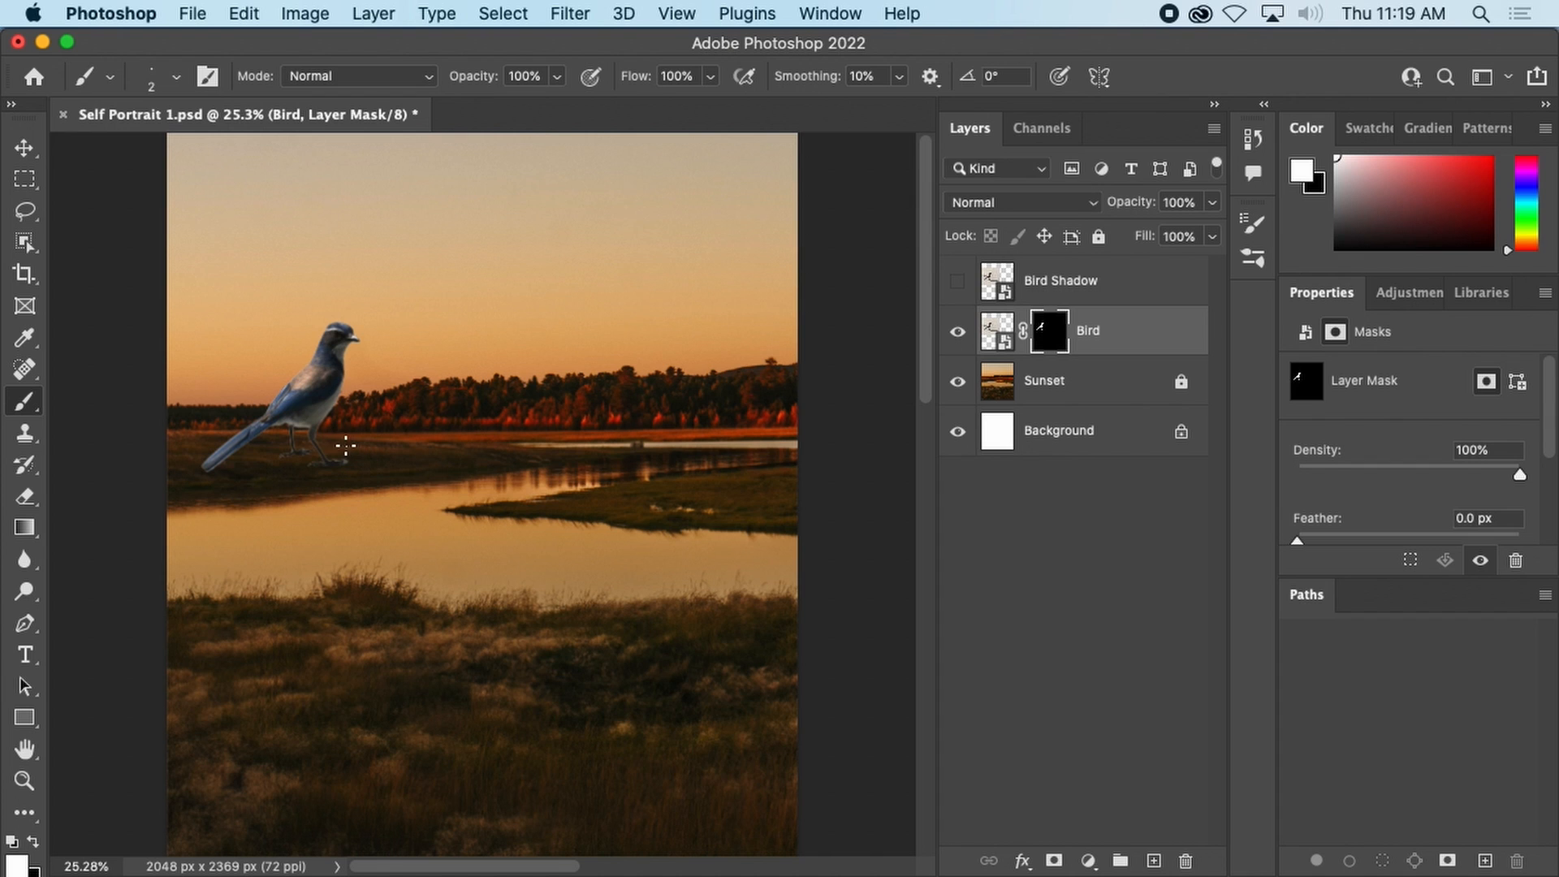
{"action": "key", "text": "super+equal"}
{"action": "key", "text": "super+equal"}
{"action": "key", "text": "super+equal"}
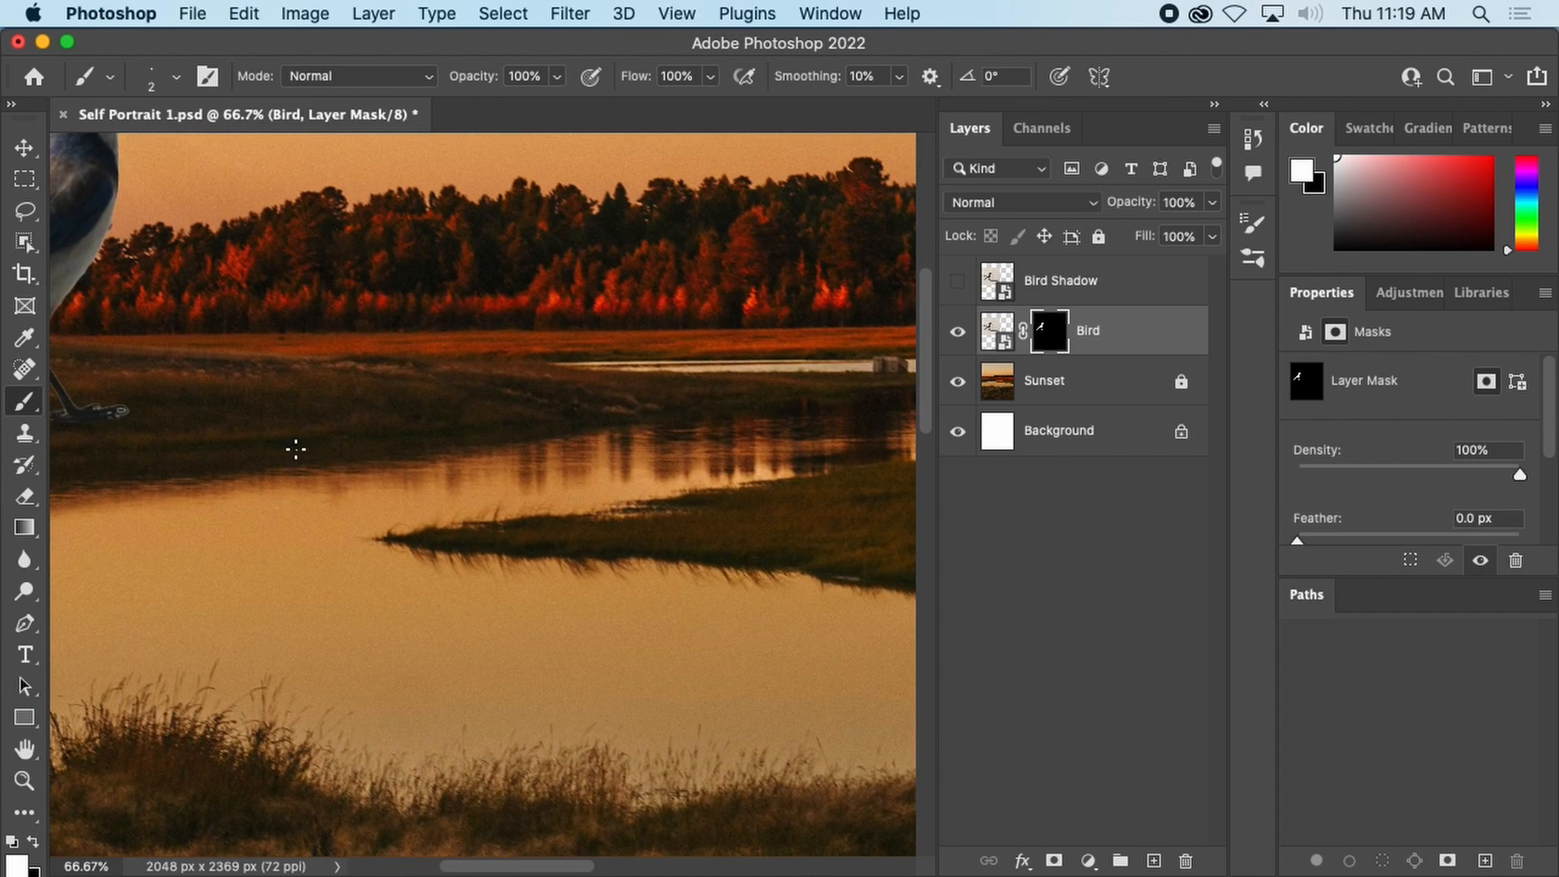
{"action": "left_click_drag", "start_coordinate": [268, 442], "coordinate": [539, 469]}
{"action": "key", "text": "super+equal"}
{"action": "key", "text": "super+equal"}
{"action": "key", "text": "super+equal"}
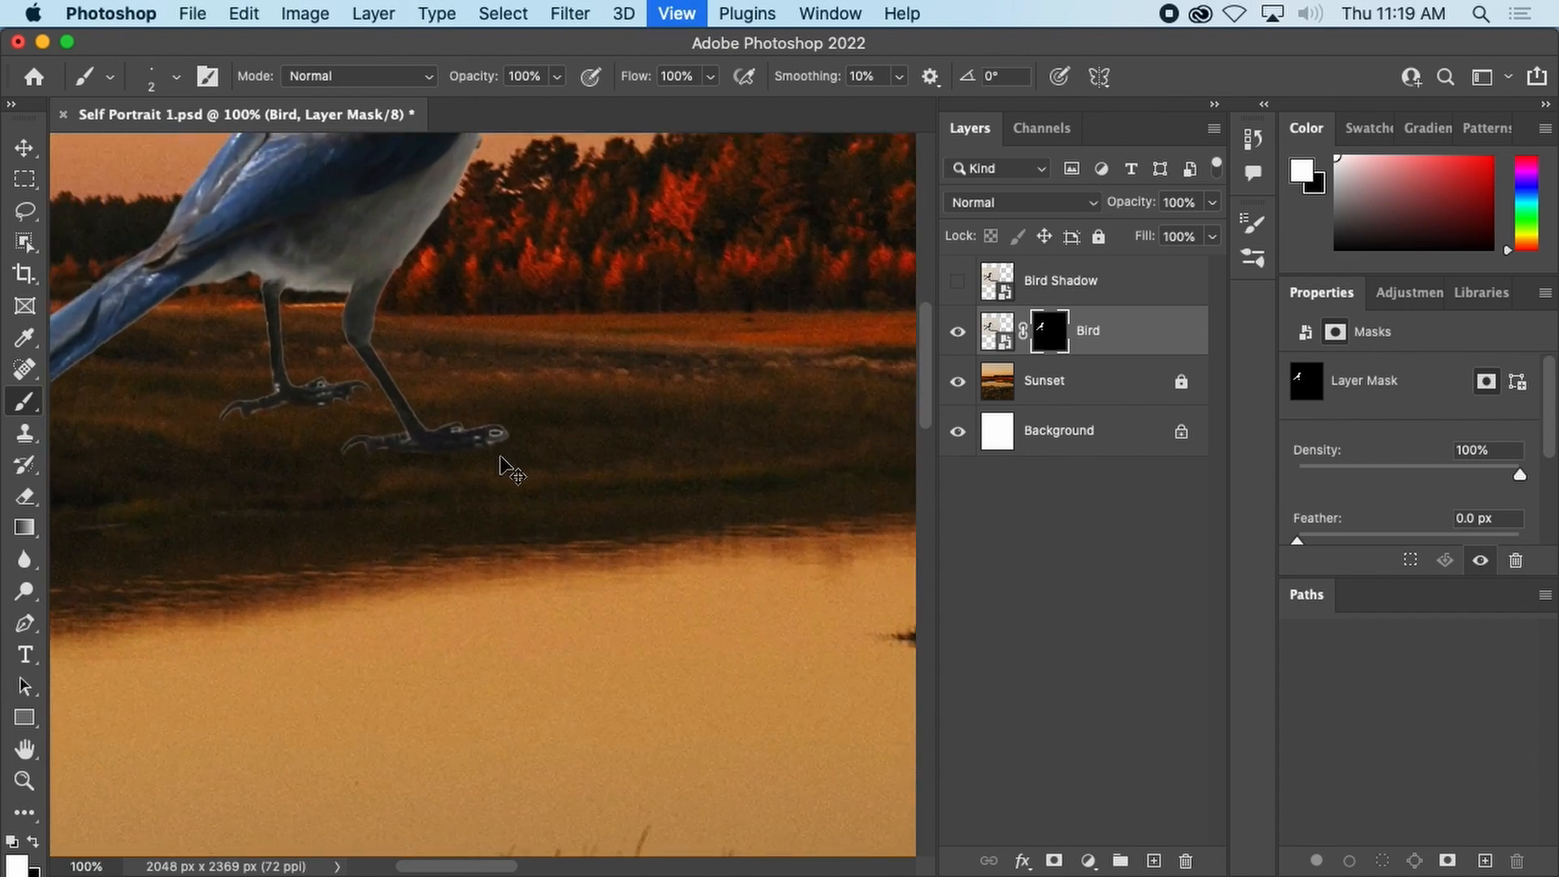
{"action": "key", "text": "super+equal"}
{"action": "key", "text": "super+equal"}
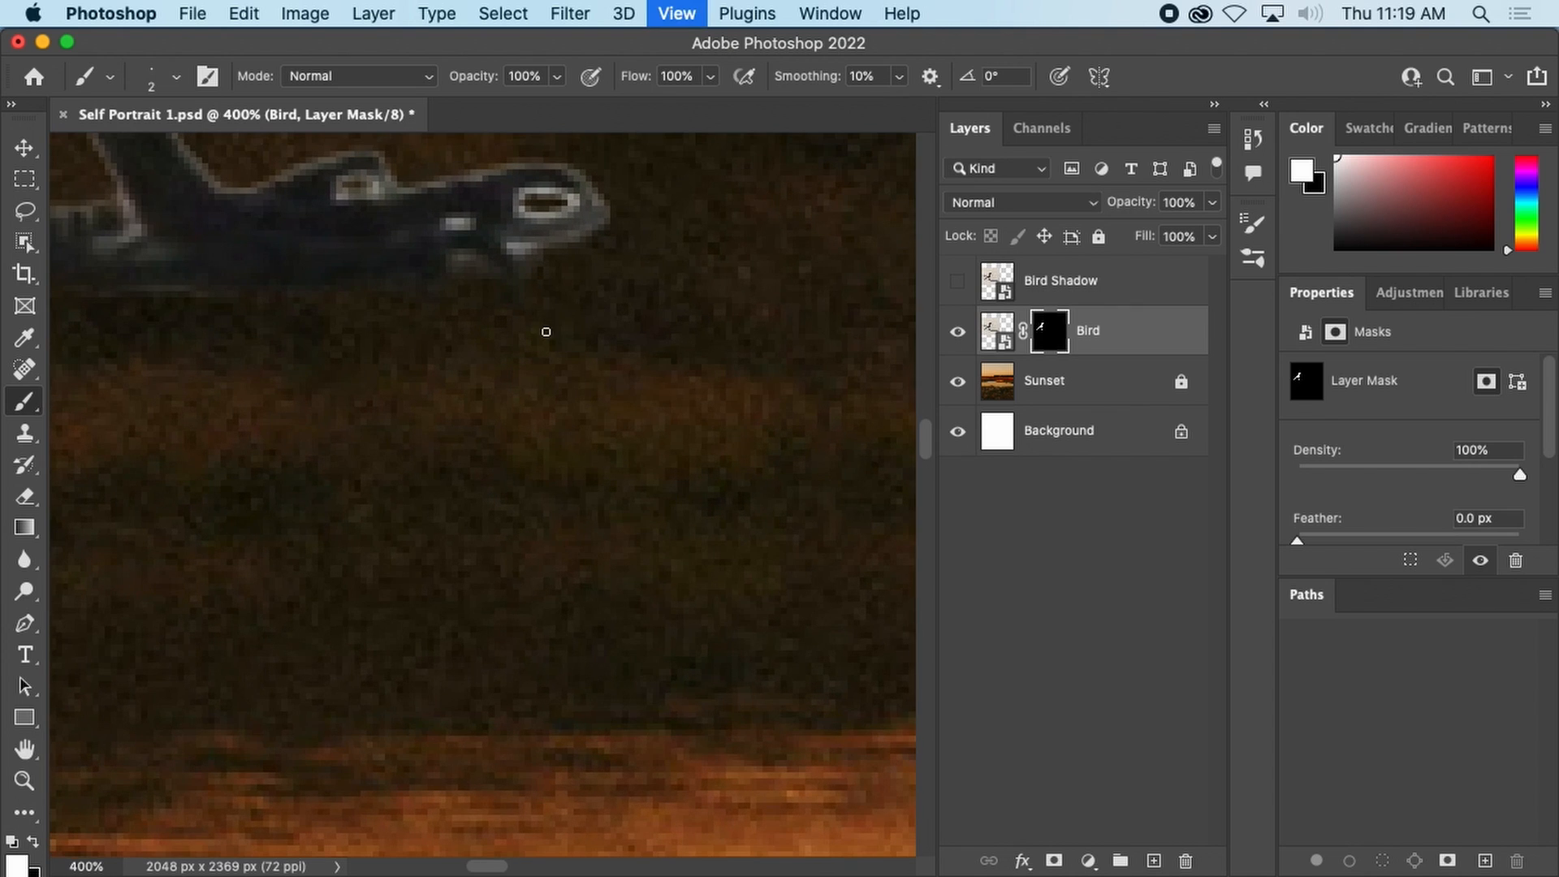
{"action": "key", "text": "super+equal"}
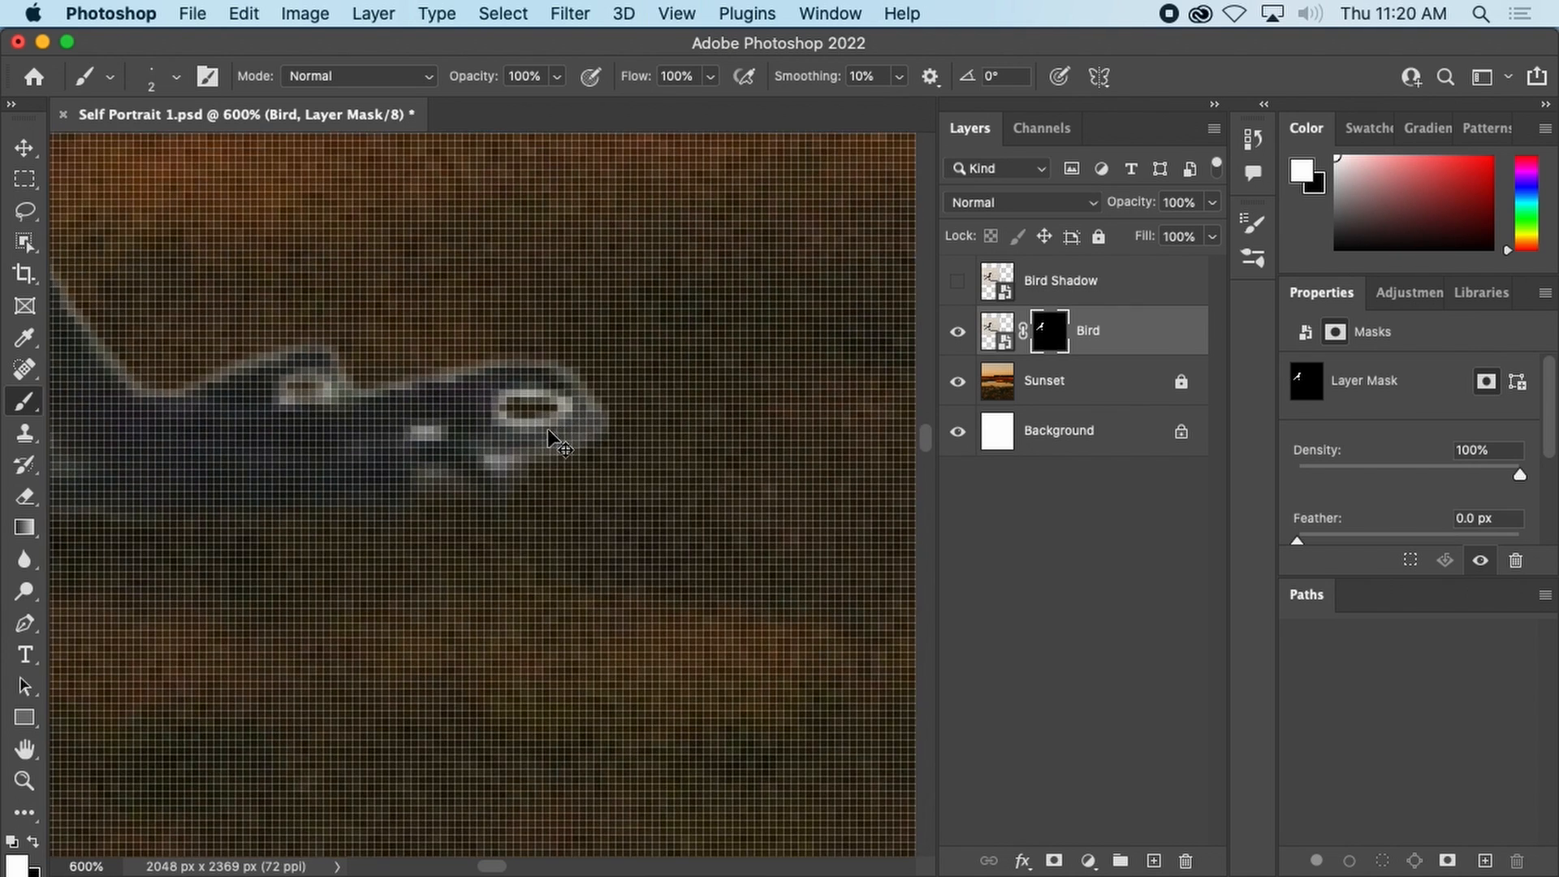
{"action": "left_click", "coordinate": [1042, 128]}
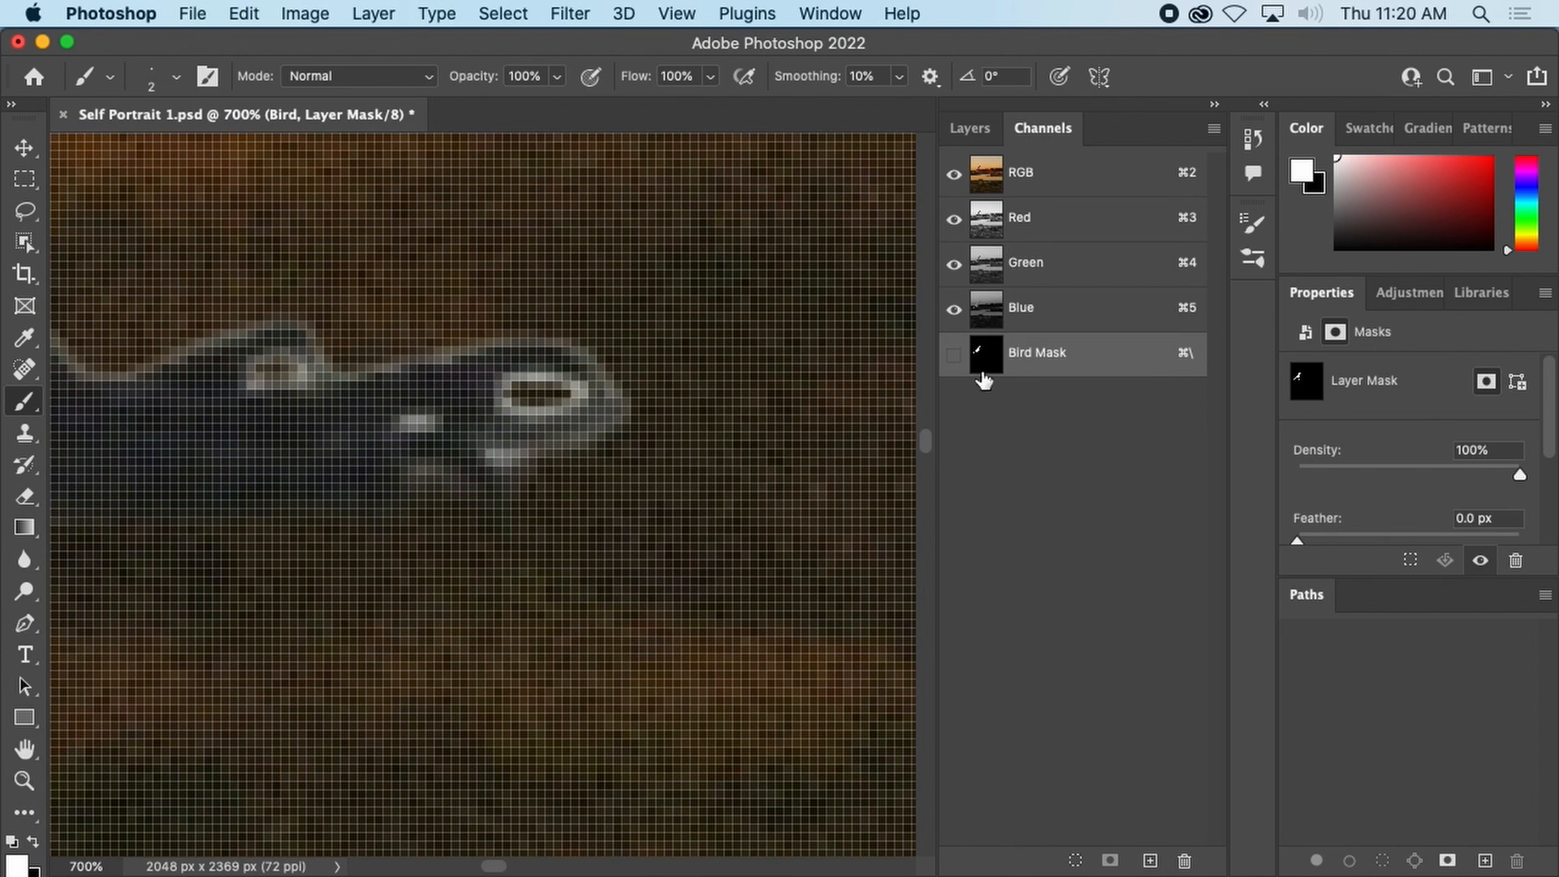
{"action": "left_click", "coordinate": [955, 354]}
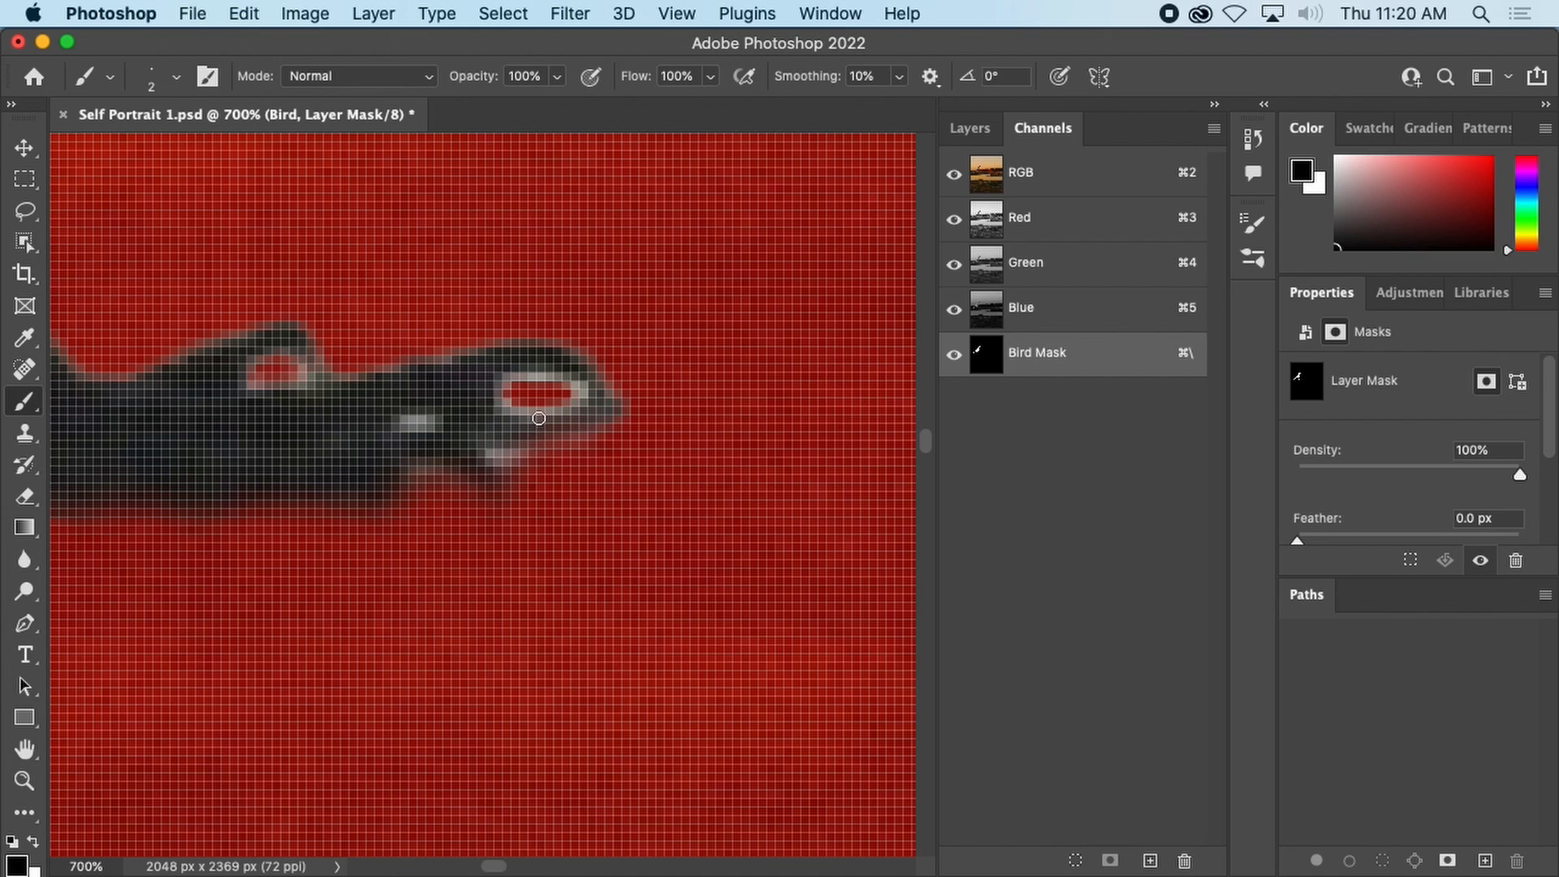
{"action": "mouse_move", "coordinate": [539, 418]}
{"action": "left_mouse_down"}
{"action": "mouse_move", "coordinate": [522, 422]}
{"action": "mouse_move", "coordinate": [598, 411]}
{"action": "mouse_move", "coordinate": [582, 408]}
{"action": "mouse_move", "coordinate": [549, 435]}
{"action": "mouse_move", "coordinate": [602, 425]}
{"action": "mouse_move", "coordinate": [446, 418]}
{"action": "mouse_move", "coordinate": [509, 449]}
{"action": "mouse_move", "coordinate": [508, 404]}
{"action": "mouse_move", "coordinate": [519, 459]}
{"action": "mouse_move", "coordinate": [491, 442]}
{"action": "mouse_move", "coordinate": [525, 389]}
{"action": "mouse_move", "coordinate": [581, 407]}
{"action": "mouse_move", "coordinate": [516, 411]}
{"action": "left_mouse_up"}
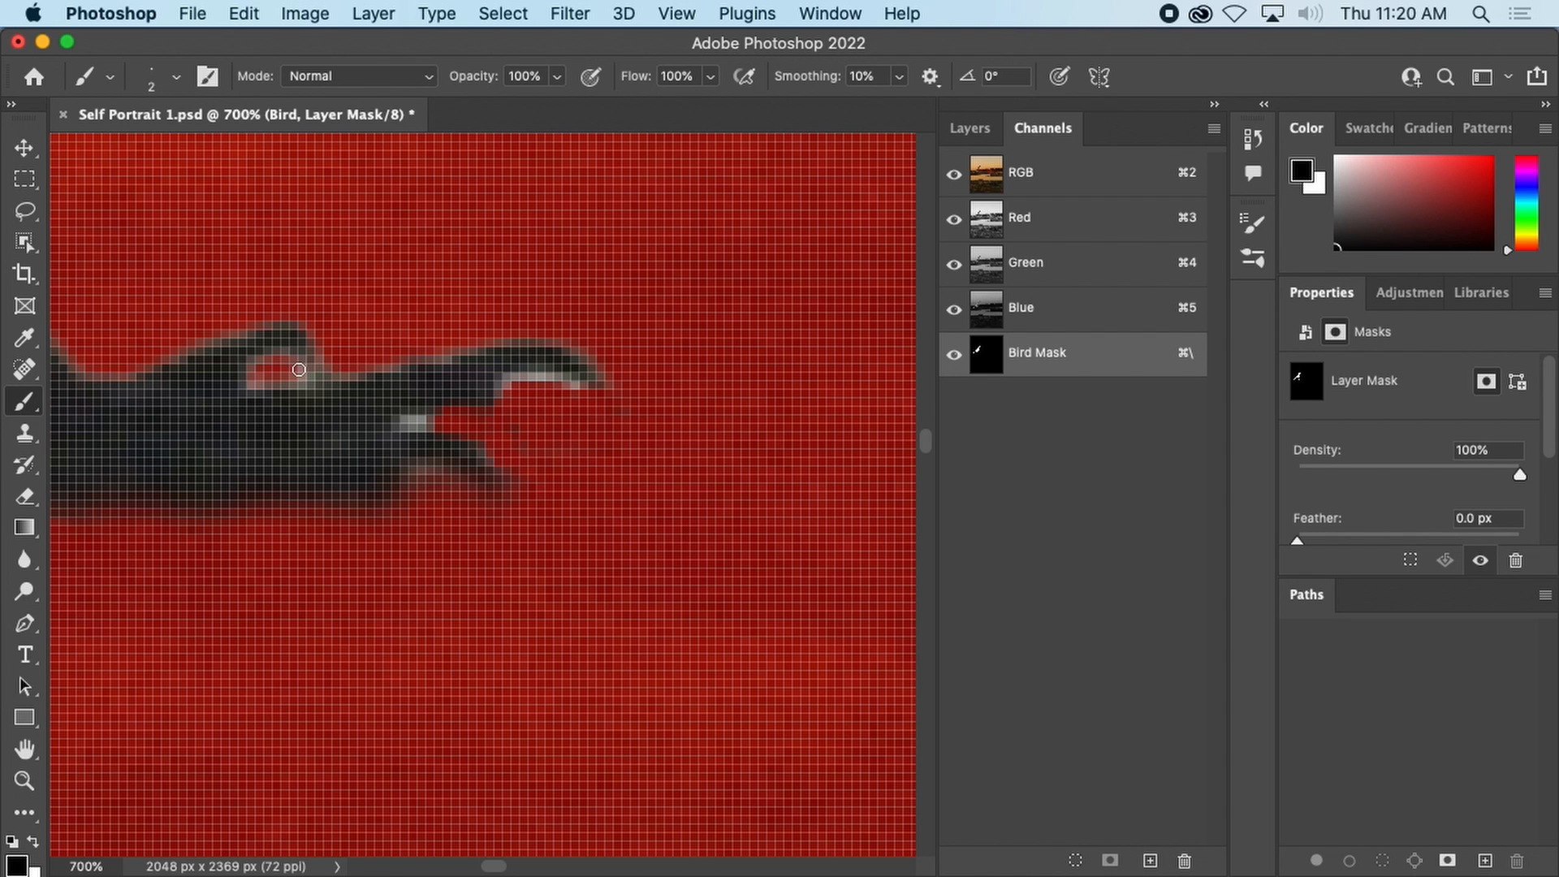
Turn off the Bird Mask channel's red overlay so the bird appears directly over the sunset.
{"action": "key", "text": "super+minus"}
{"action": "key", "text": "super+minus"}
{"action": "key", "text": "super+minus"}
{"action": "key", "text": "super+minus"}
{"action": "key", "text": "super+minus"}
{"action": "key", "text": "super+minus"}
{"action": "key", "text": "super+minus"}
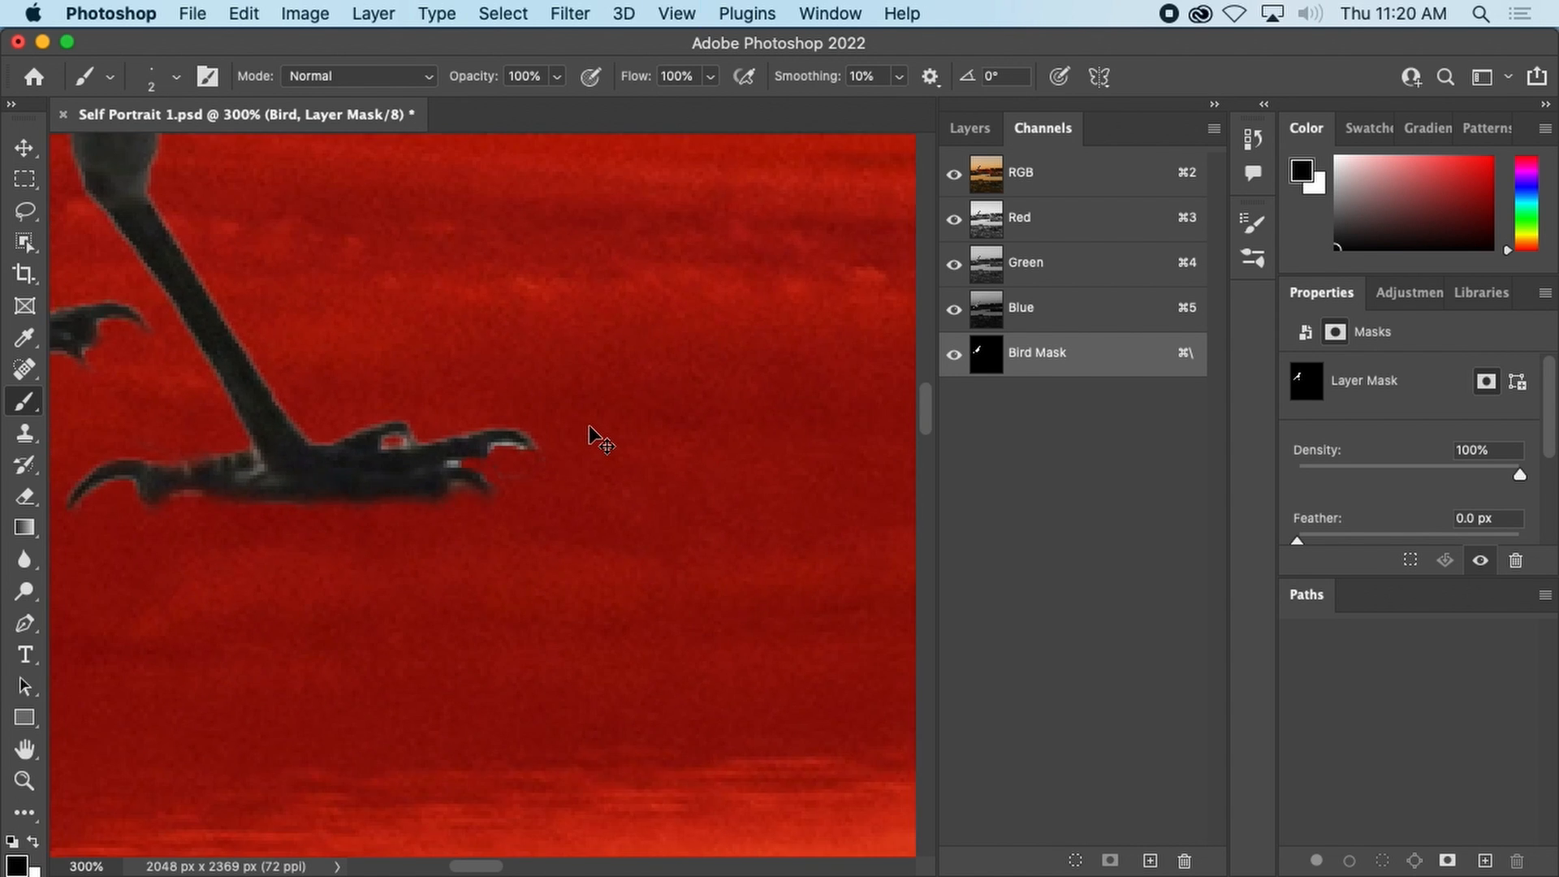
{"action": "key", "text": "super+minus"}
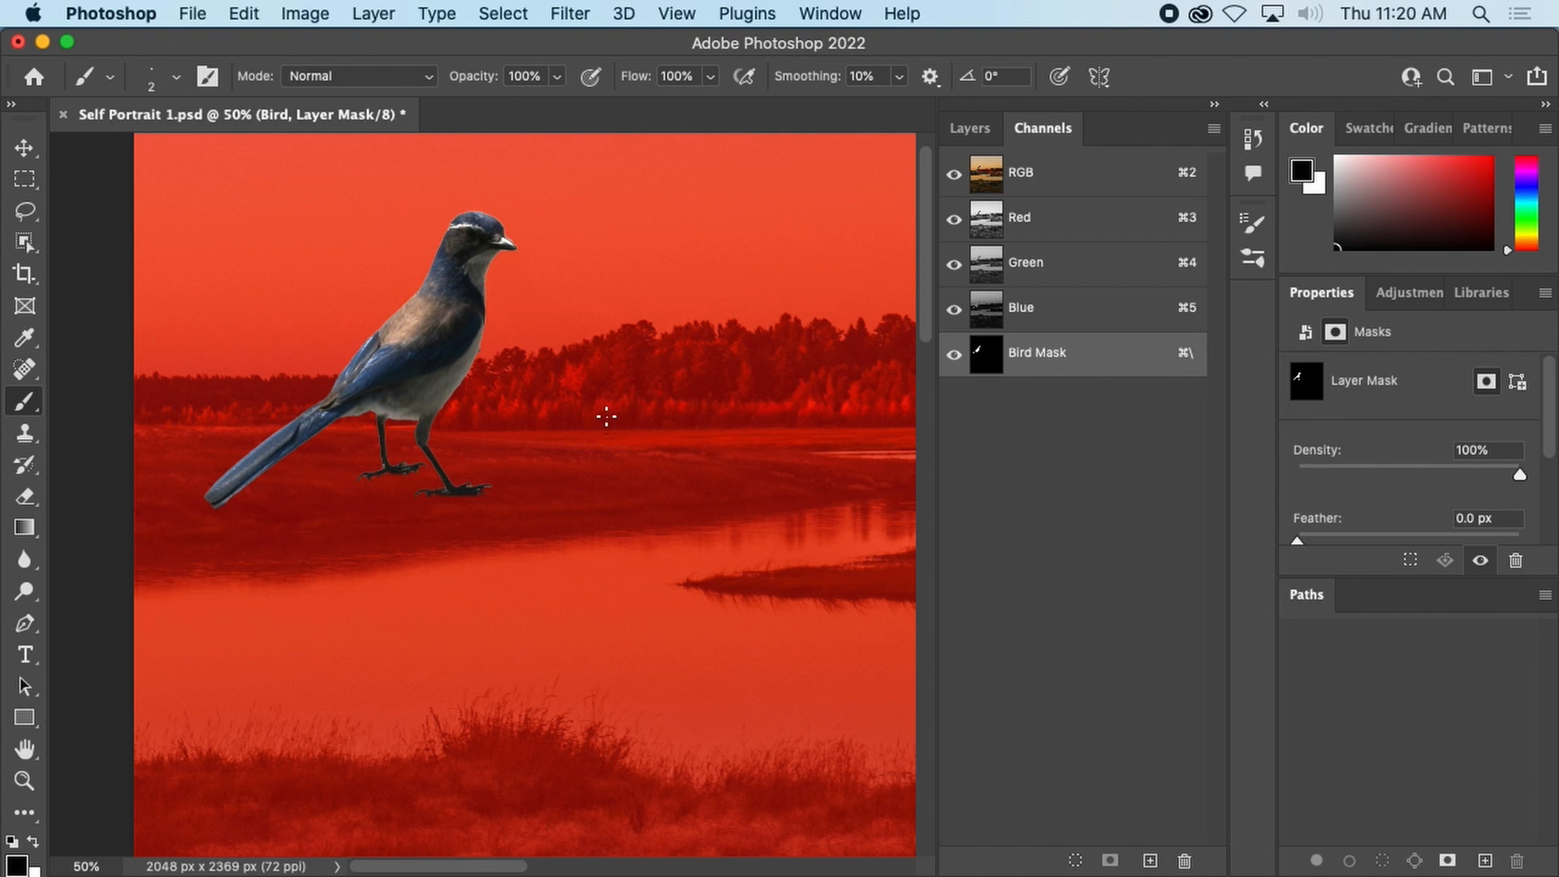
{"action": "left_click", "coordinate": [971, 128]}
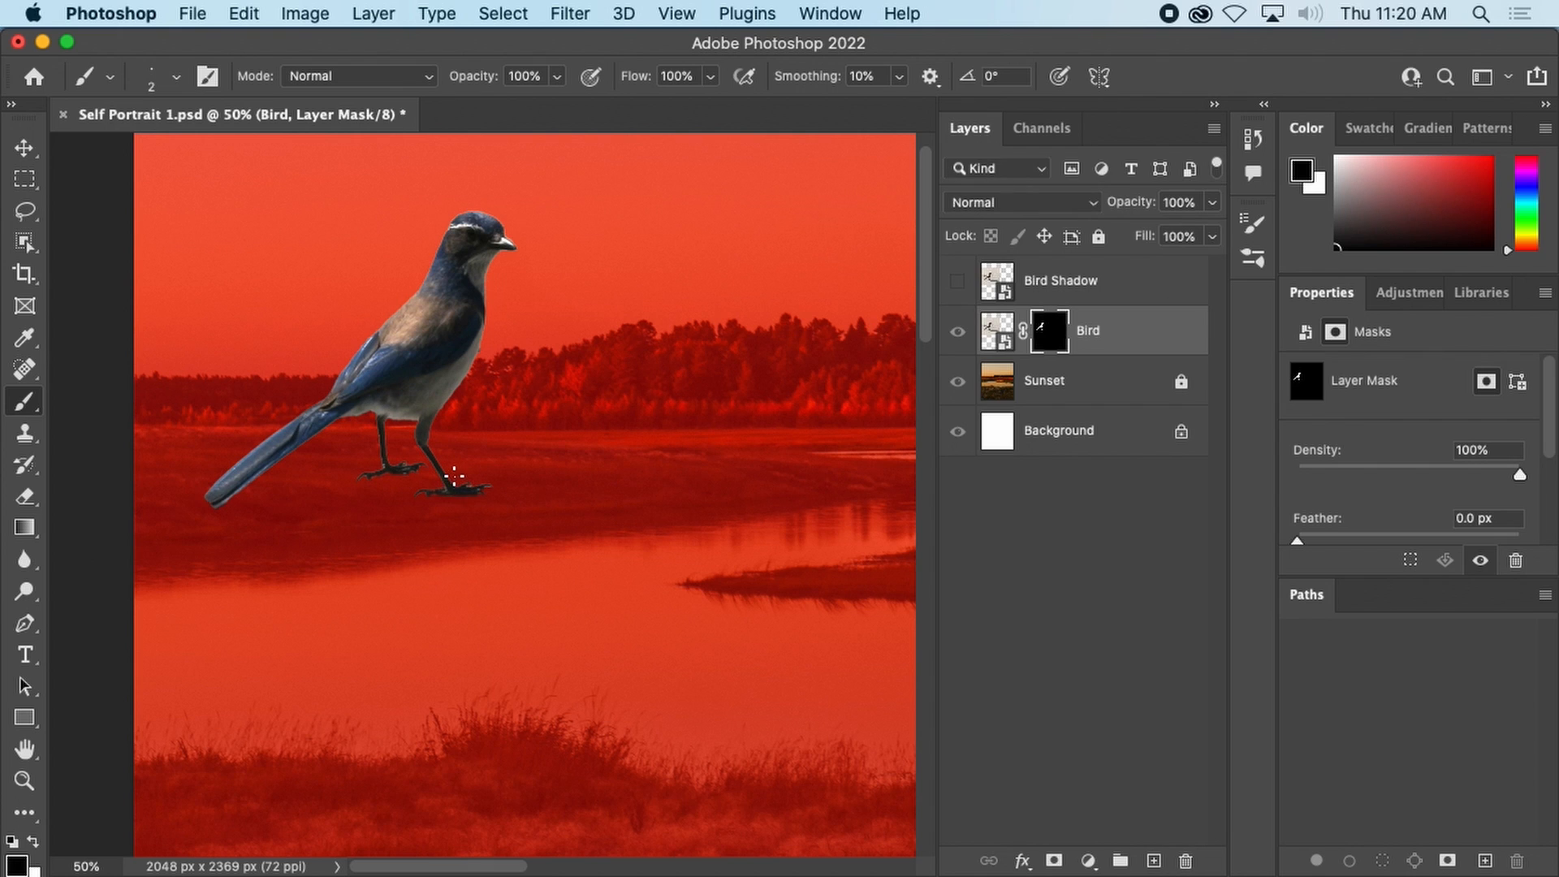
{"action": "left_click", "coordinate": [1043, 128]}
{"action": "left_click", "coordinate": [955, 354]}
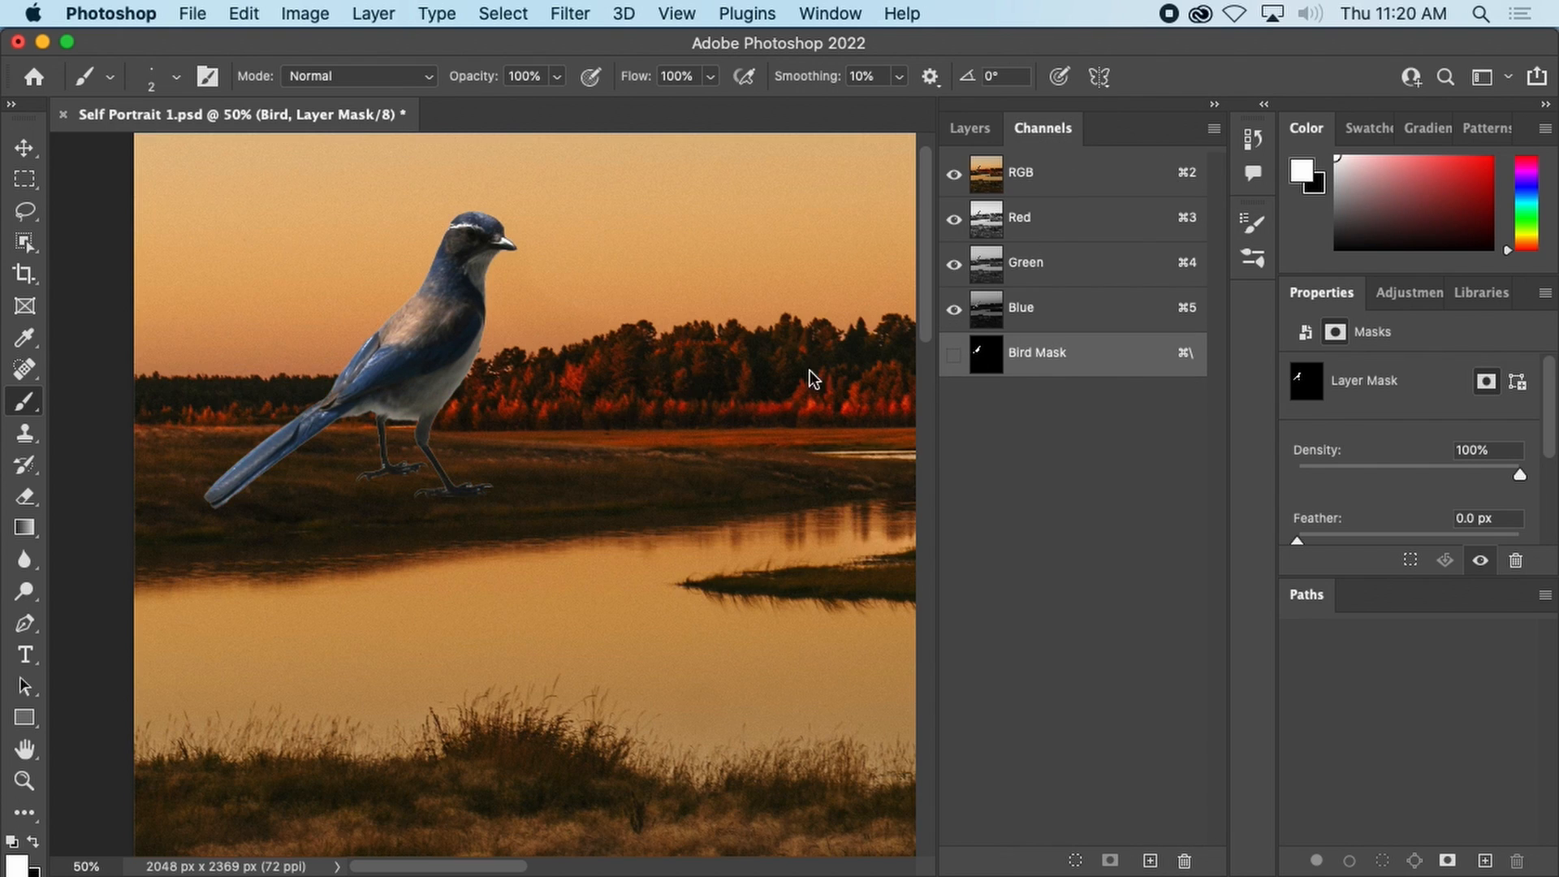
Target the Bird layer's mask and paint a short white stroke under the front foot's longest claw to reveal hidden concrete.
{"action": "left_click", "coordinate": [973, 130]}
{"action": "left_click", "coordinate": [996, 333]}
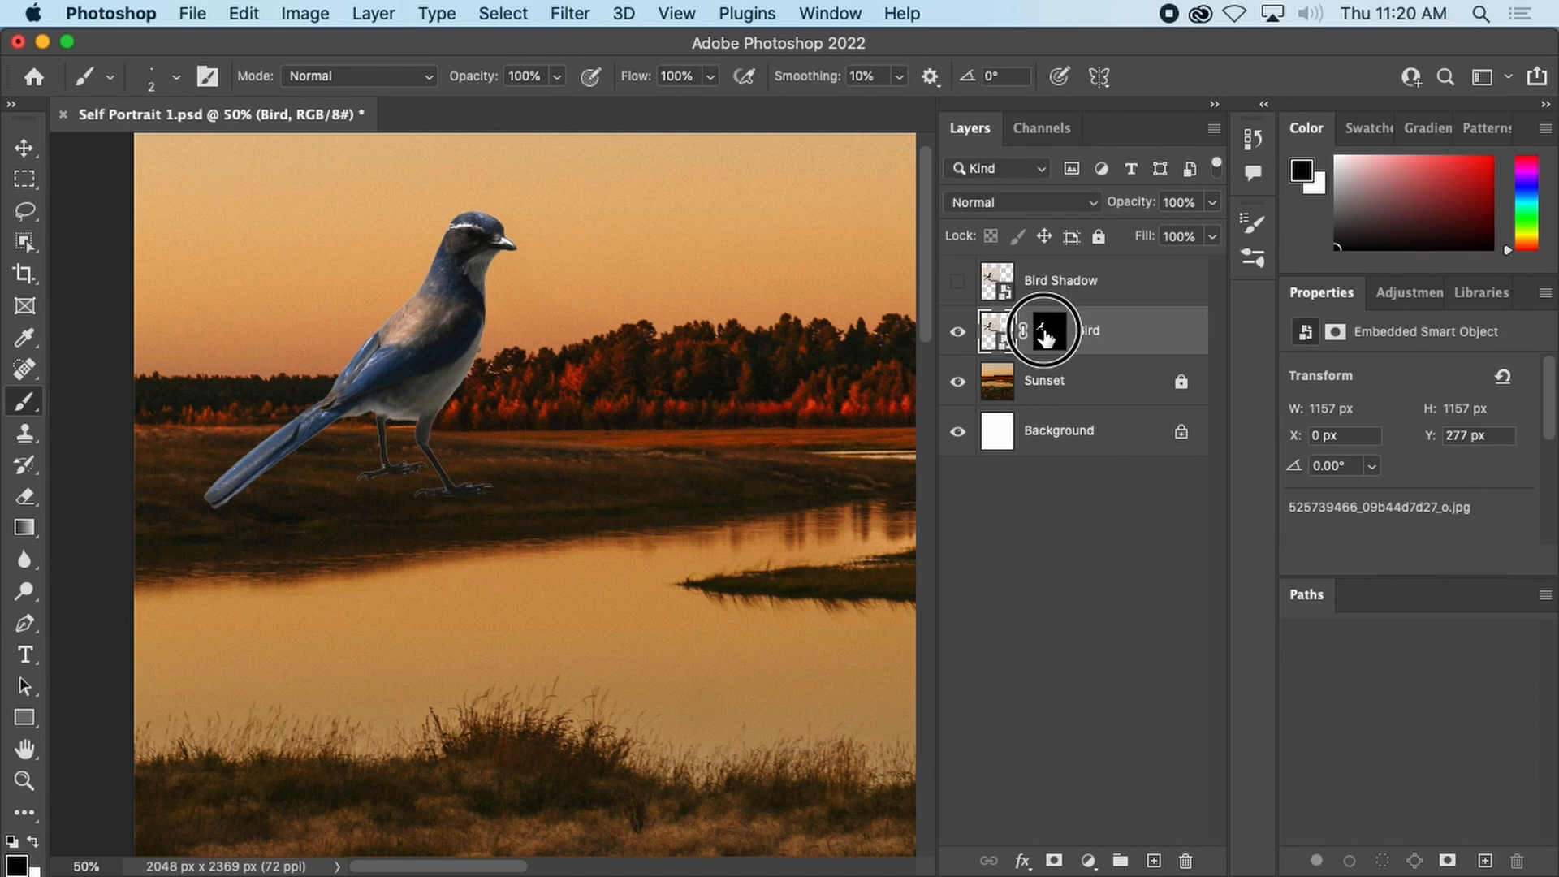
{"action": "left_click", "coordinate": [1046, 333]}
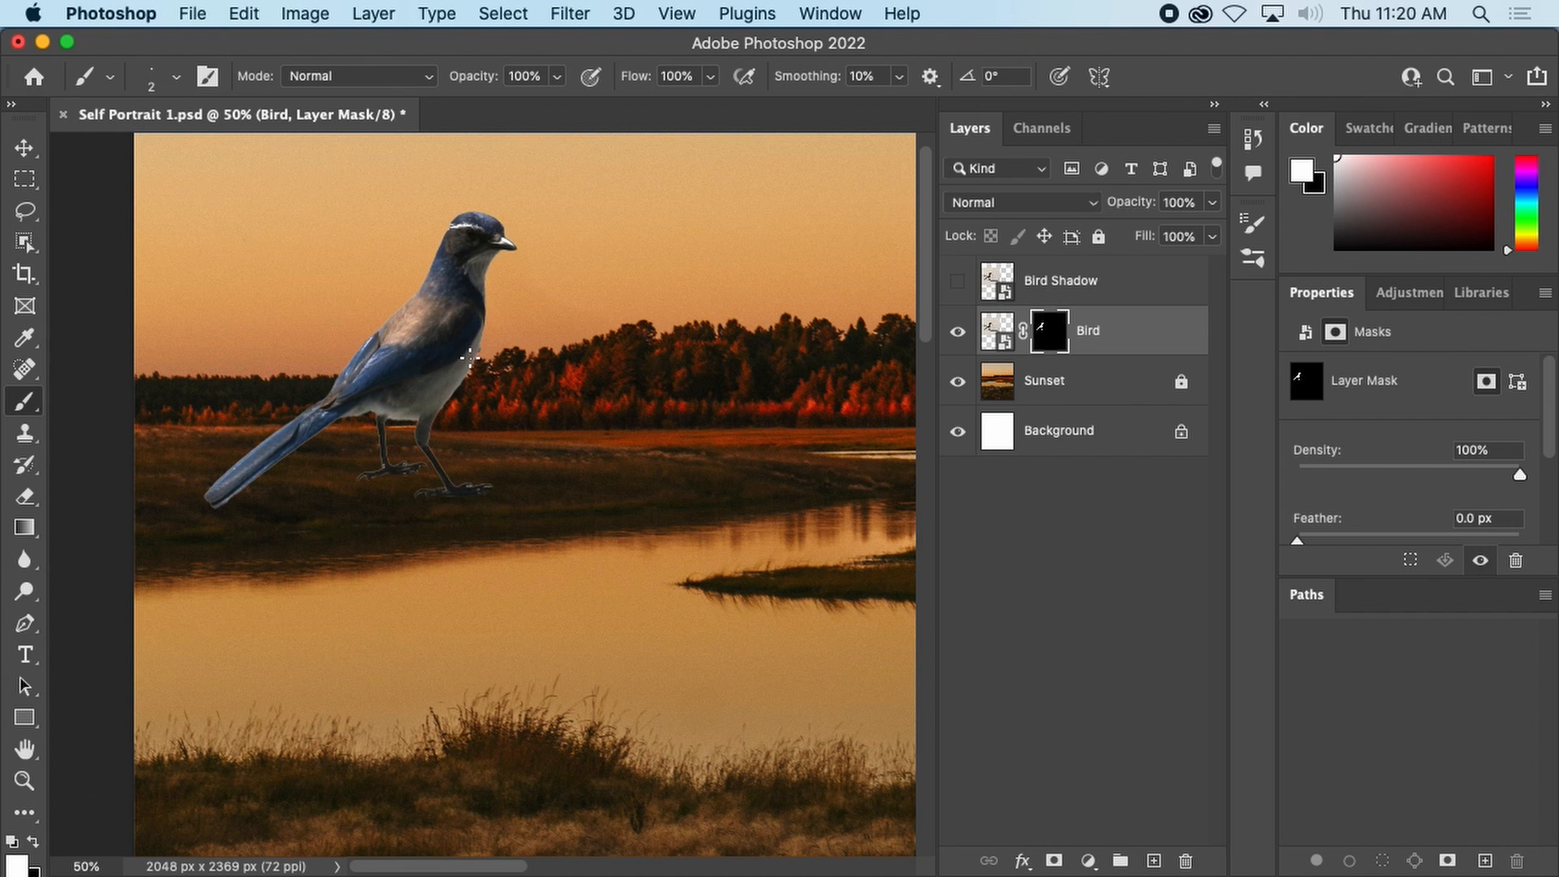
{"action": "scroll", "coordinate": [480, 379], "scroll_direction": "up", "scroll_amount": 2}
{"action": "scroll", "coordinate": [480, 380], "scroll_direction": "up", "scroll_amount": 10}
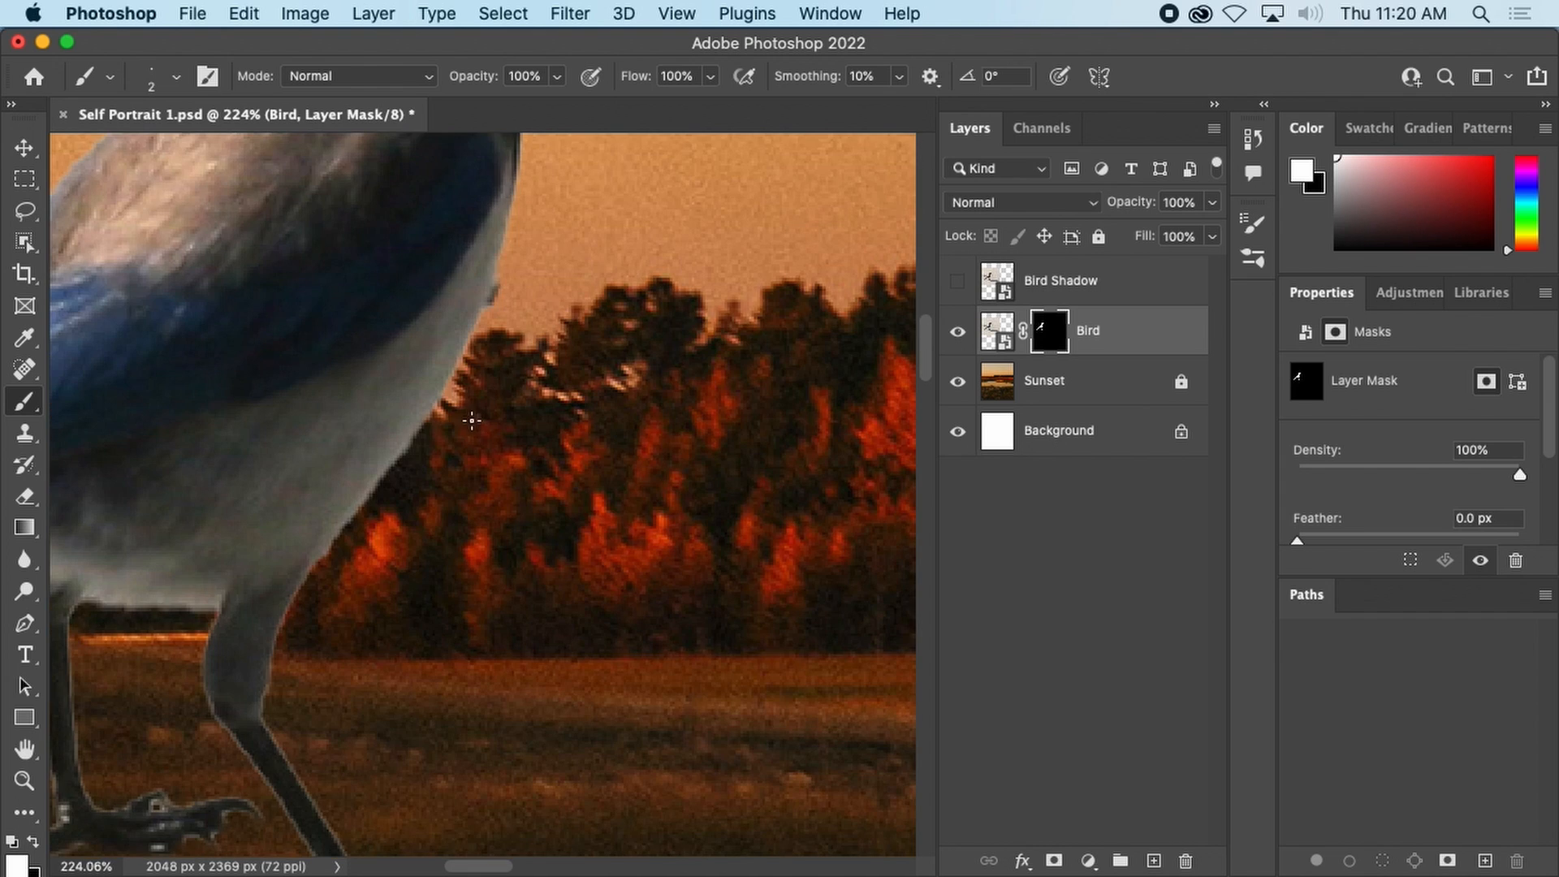
{"action": "left_click_drag", "start_coordinate": [475, 451], "coordinate": [624, 307]}
{"action": "scroll", "coordinate": [636, 407], "scroll_direction": "down", "scroll_amount": 8}
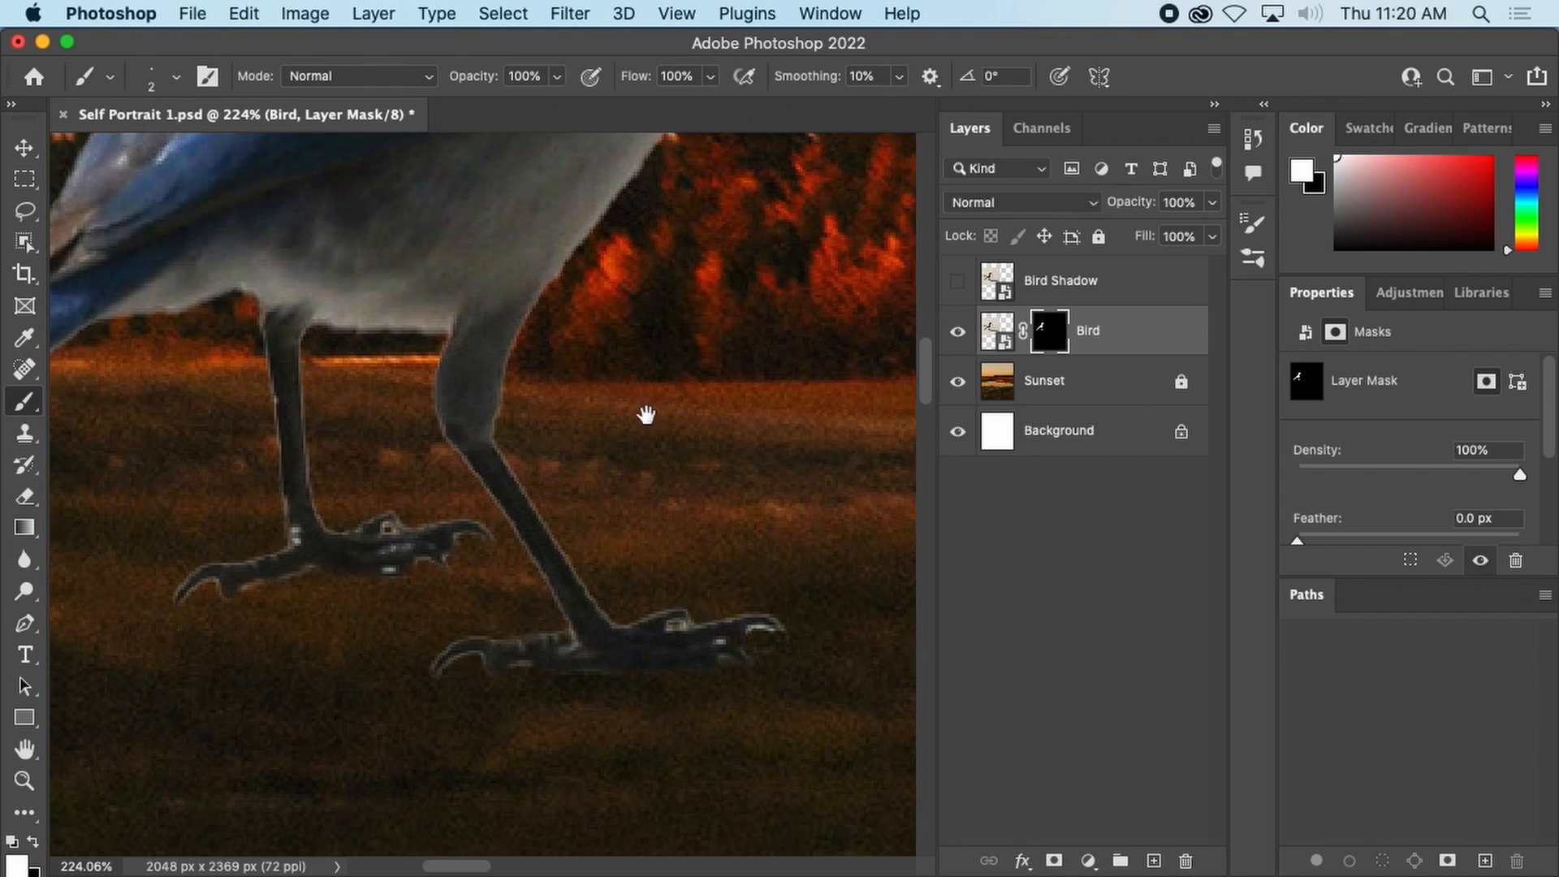
{"action": "scroll", "coordinate": [752, 425], "scroll_direction": "up", "scroll_amount": 8}
{"action": "scroll", "coordinate": [605, 230], "scroll_direction": "down", "scroll_amount": 5}
{"action": "scroll", "coordinate": [606, 230], "scroll_direction": "right", "scroll_amount": 3}
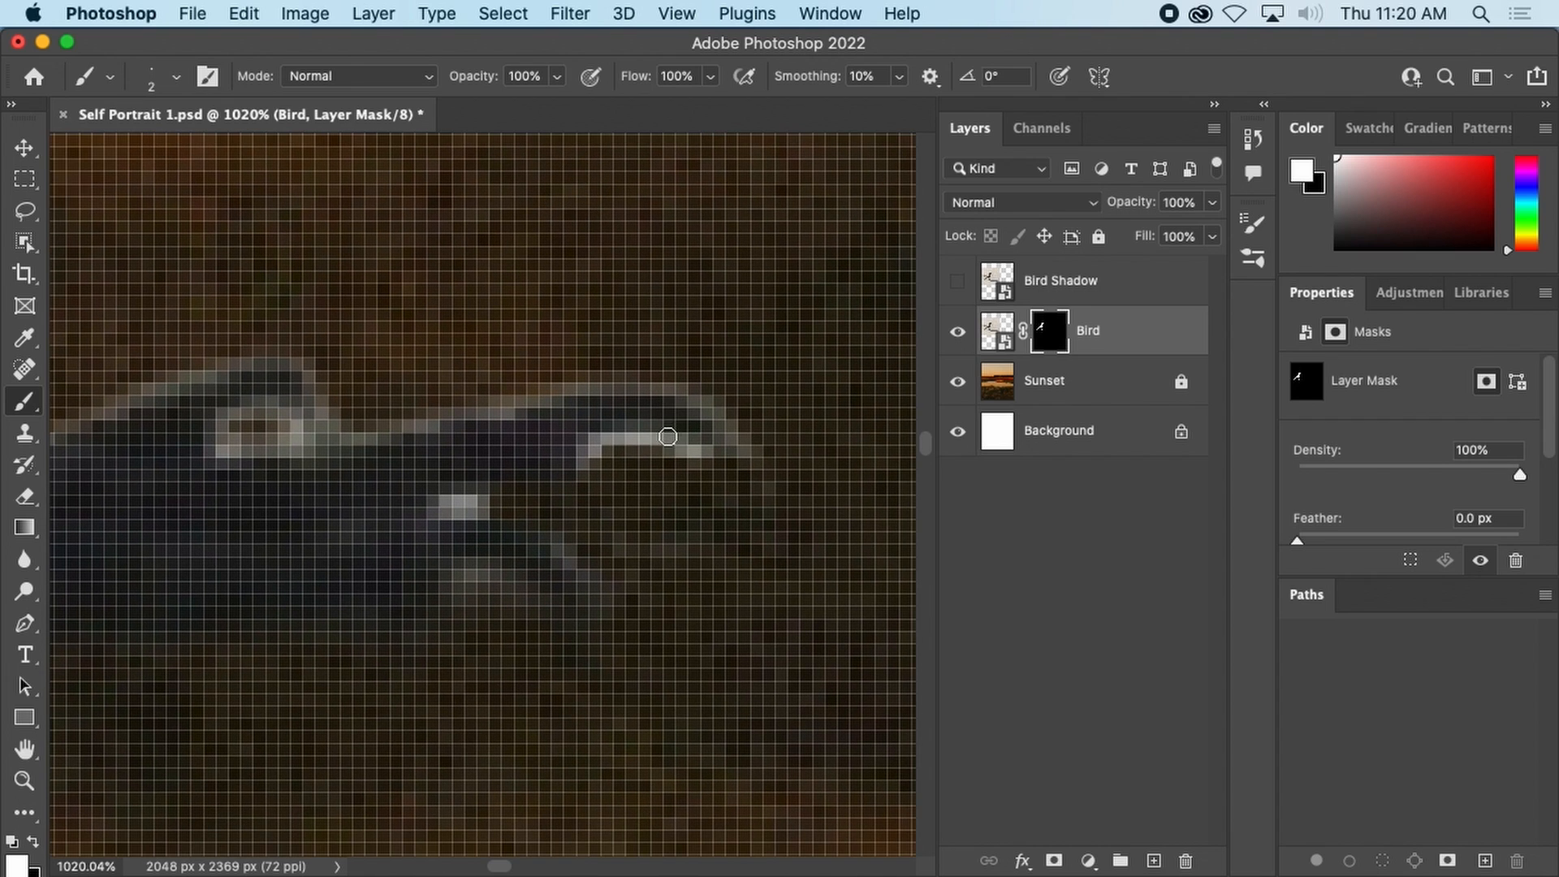
{"action": "left_click_drag", "start_coordinate": [627, 460], "coordinate": [652, 469]}
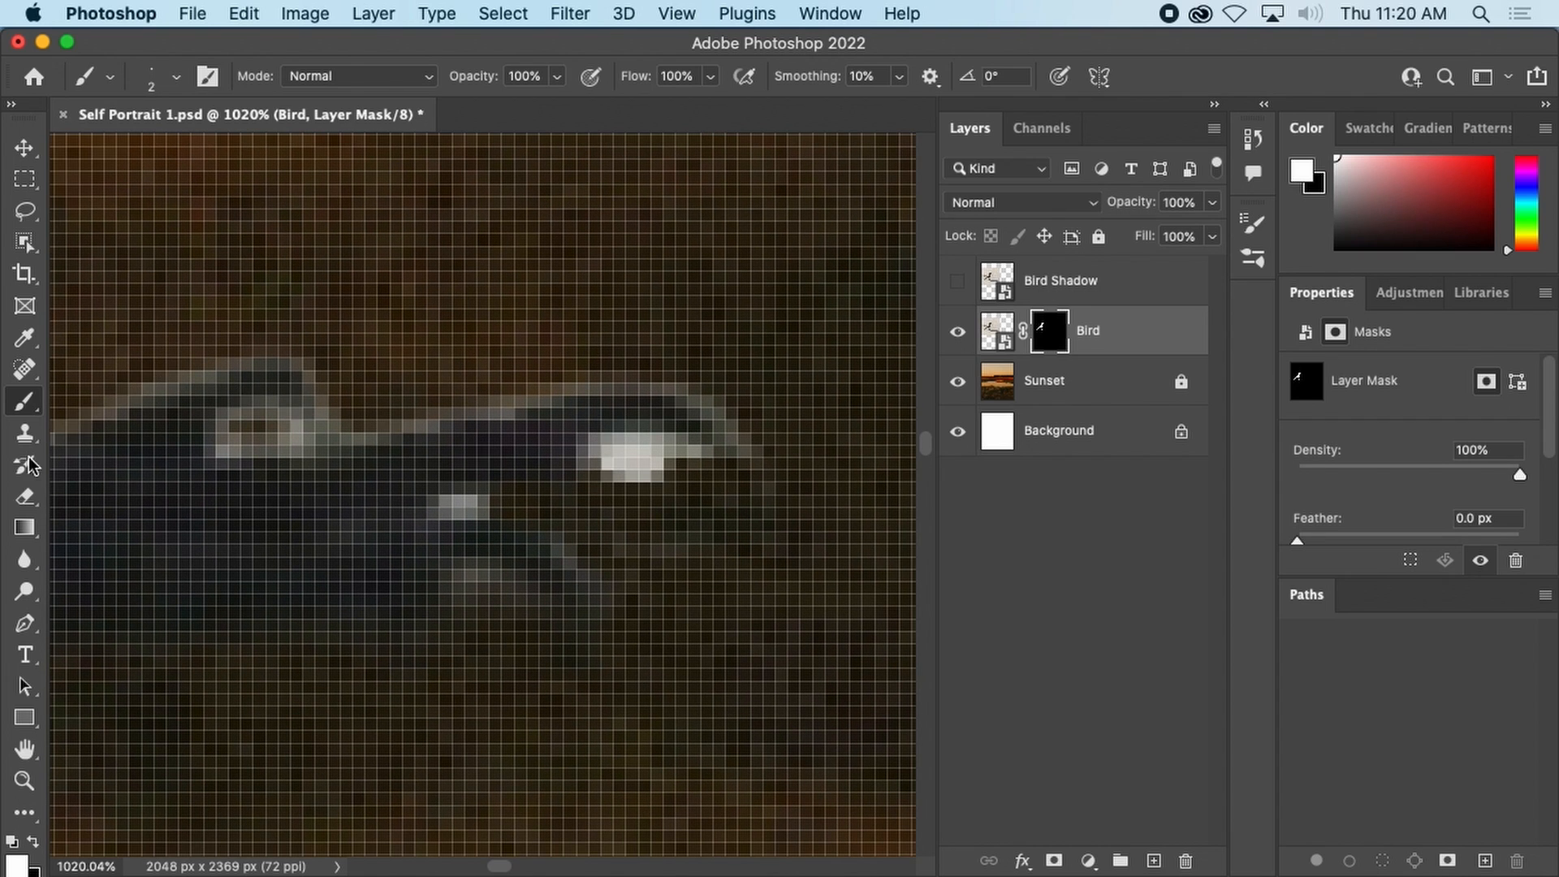
Set up the Eraser with the Soft Round brush at a size of 9 px.
{"action": "left_click", "coordinate": [29, 494]}
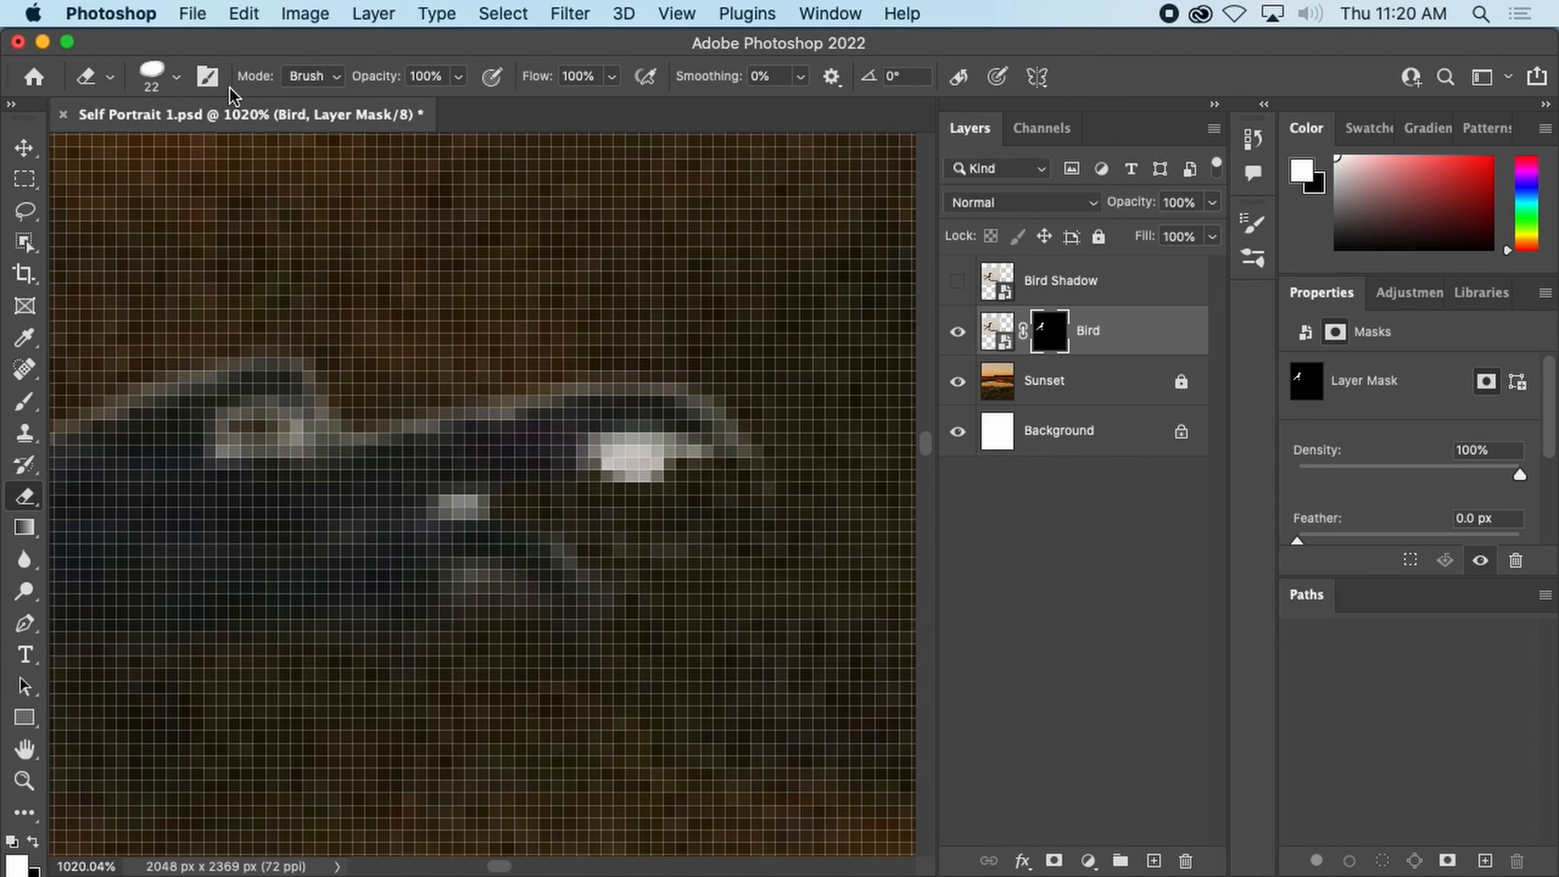
{"action": "left_click", "coordinate": [176, 78]}
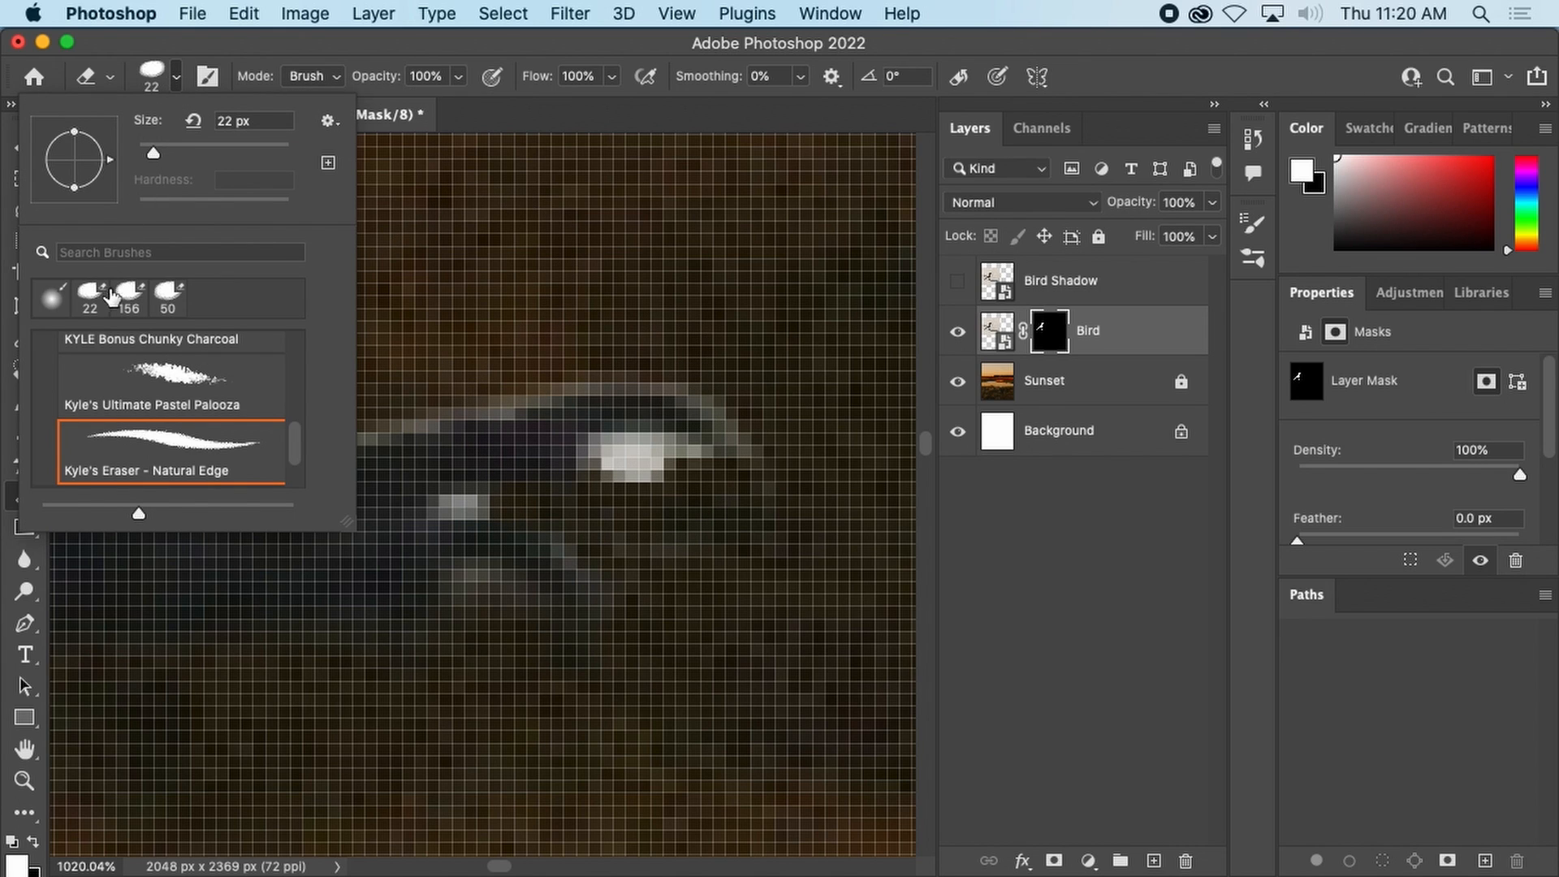
{"action": "scroll", "coordinate": [146, 390], "scroll_direction": "up", "scroll_amount": 10}
{"action": "left_click", "coordinate": [55, 383]}
{"action": "left_click", "coordinate": [46, 348]}
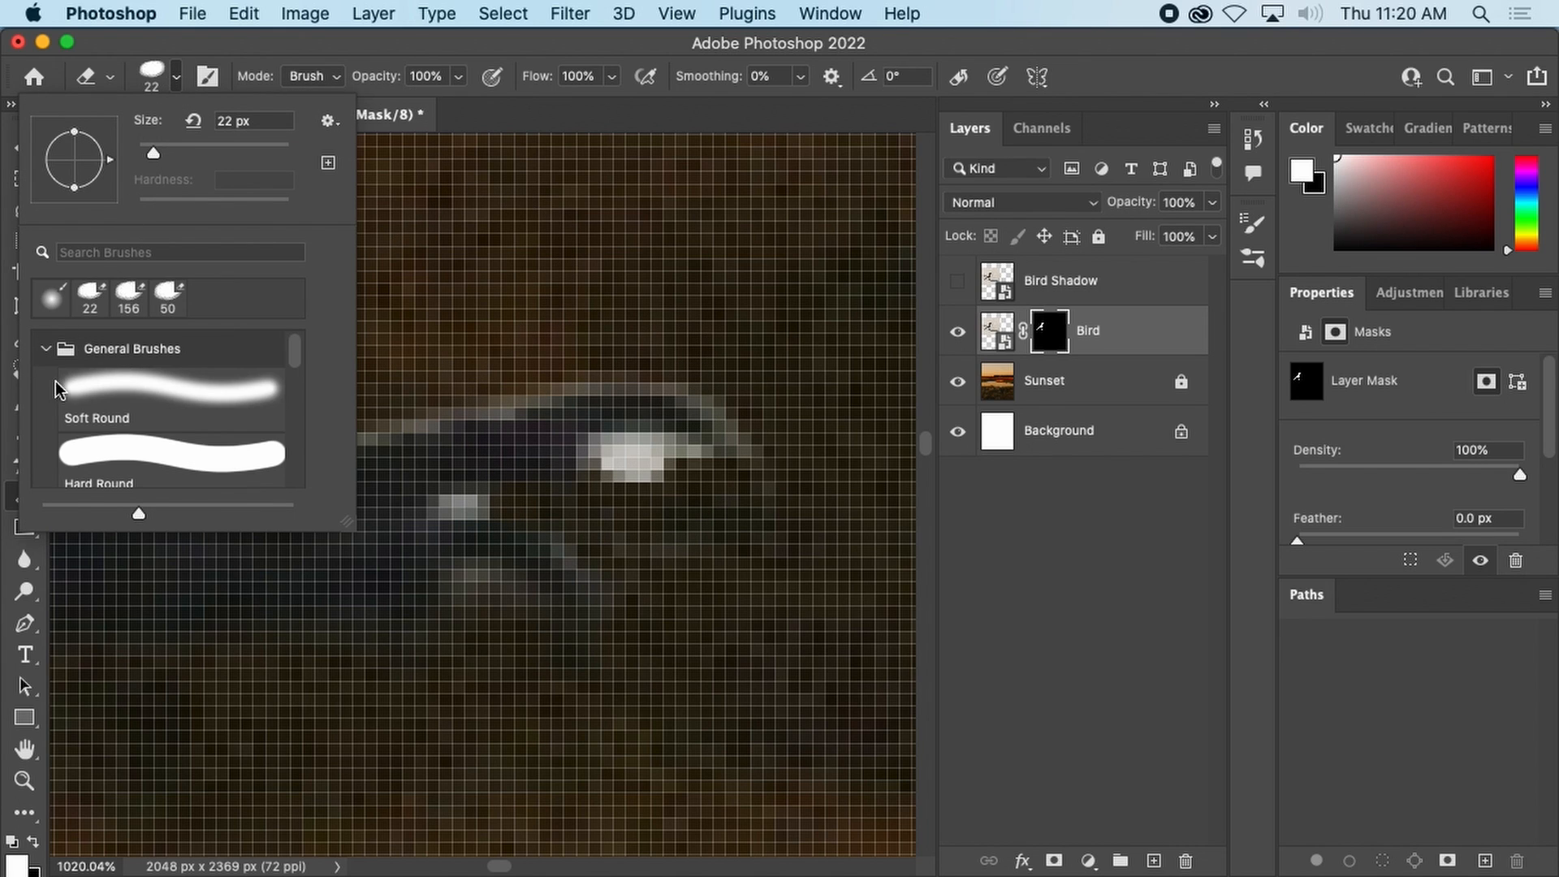
{"action": "left_click", "coordinate": [98, 395]}
{"action": "left_click", "coordinate": [174, 75]}
{"action": "left_click", "coordinate": [174, 75]}
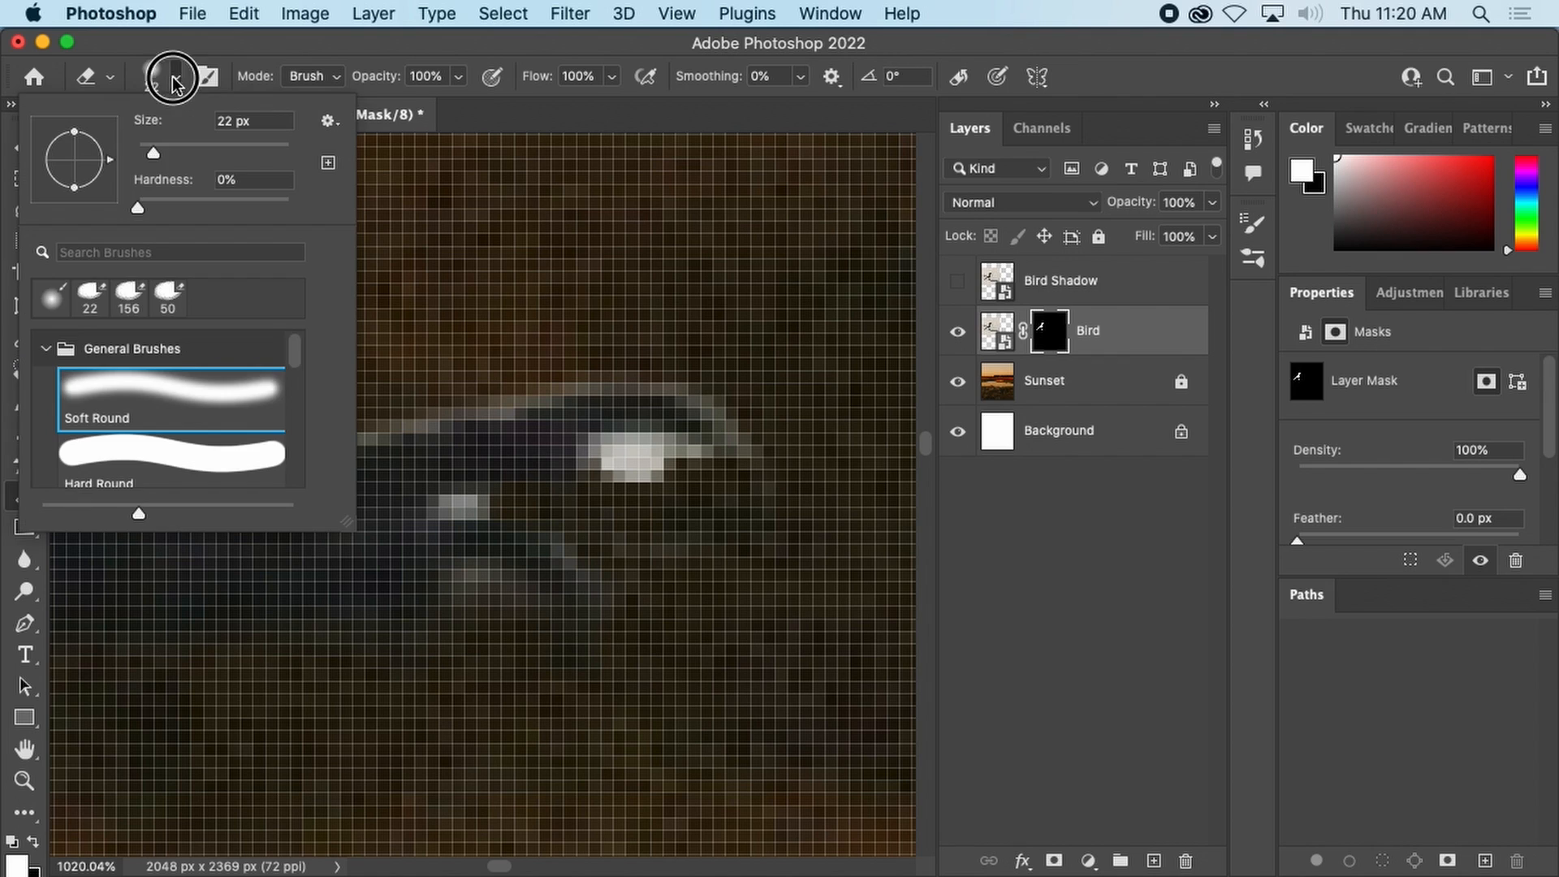
{"action": "left_click", "coordinate": [150, 154]}
{"action": "left_click_drag", "start_coordinate": [150, 154], "coordinate": [143, 153]}
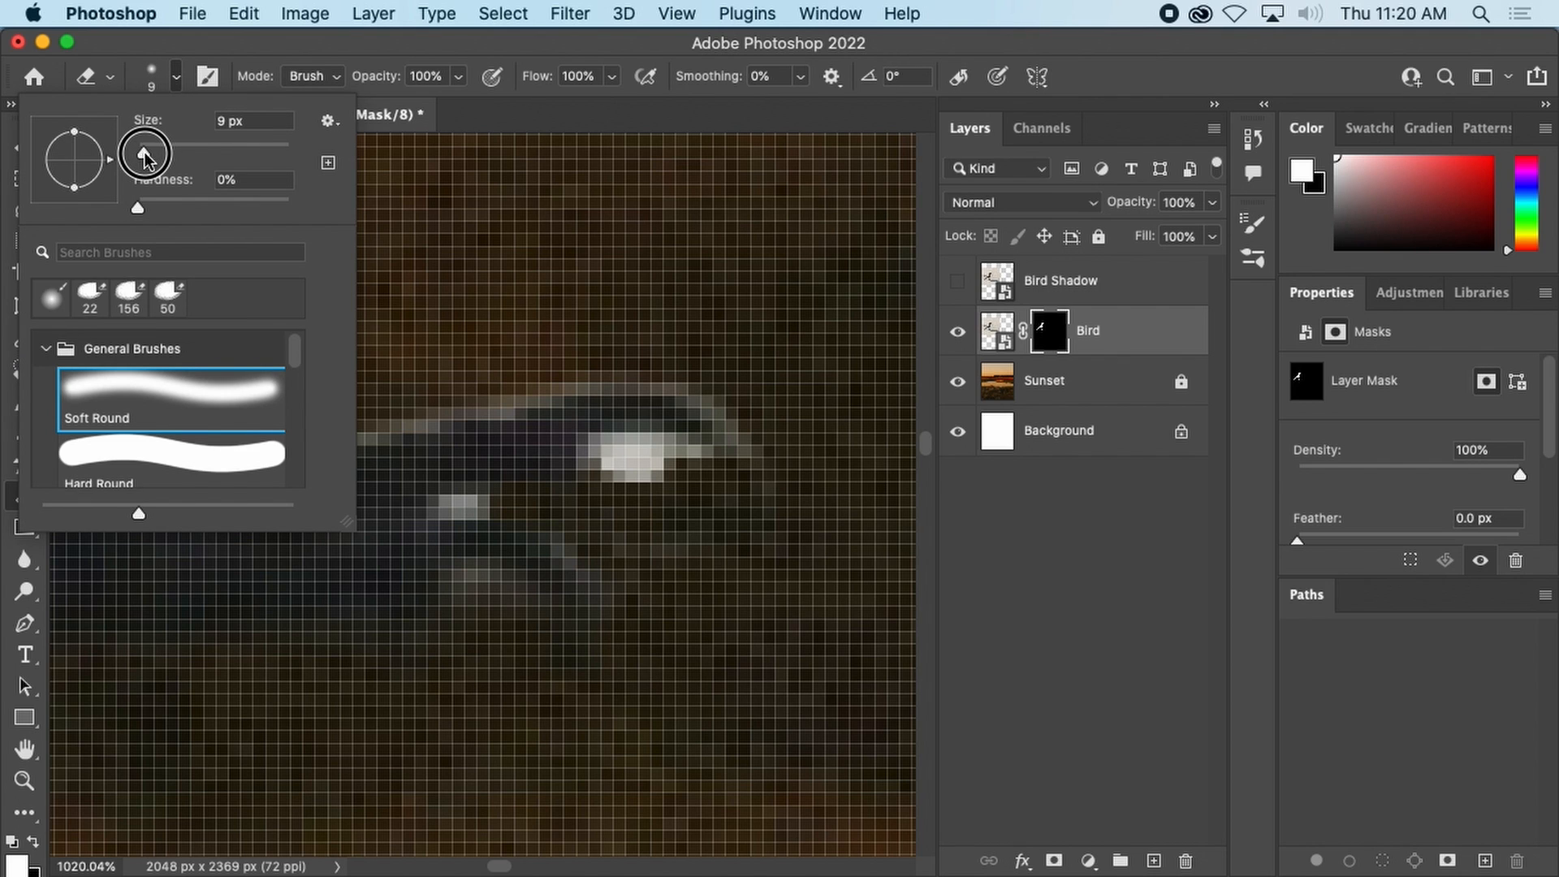
{"action": "left_click", "coordinate": [175, 77]}
Erase the revealed concrete patch under the front foot's longest claw on the Bird layer's mask.
{"action": "left_click_drag", "start_coordinate": [647, 484], "coordinate": [636, 491]}
{"action": "key", "text": "super+minus"}
{"action": "key", "text": "super+minus"}
{"action": "key", "text": "super+minus"}
{"action": "key", "text": "super+minus"}
{"action": "key", "text": "super+minus"}
{"action": "key", "text": "super+minus"}
{"action": "key", "text": "super+minus"}
{"action": "key", "text": "super+minus"}
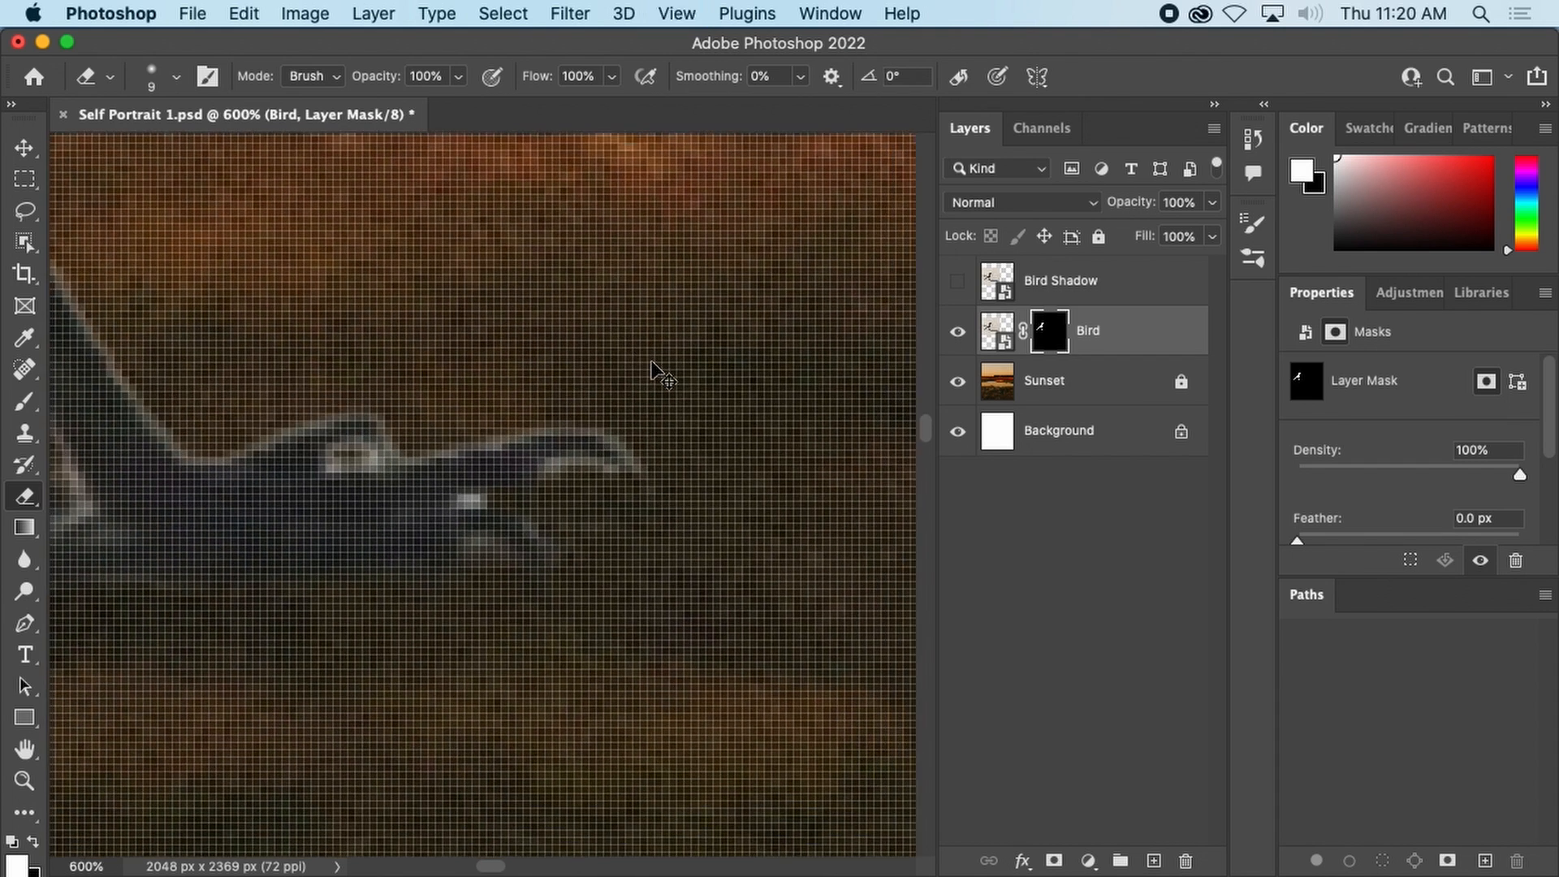
{"action": "key", "text": "super+minus"}
{"action": "key", "text": "super+minus"}
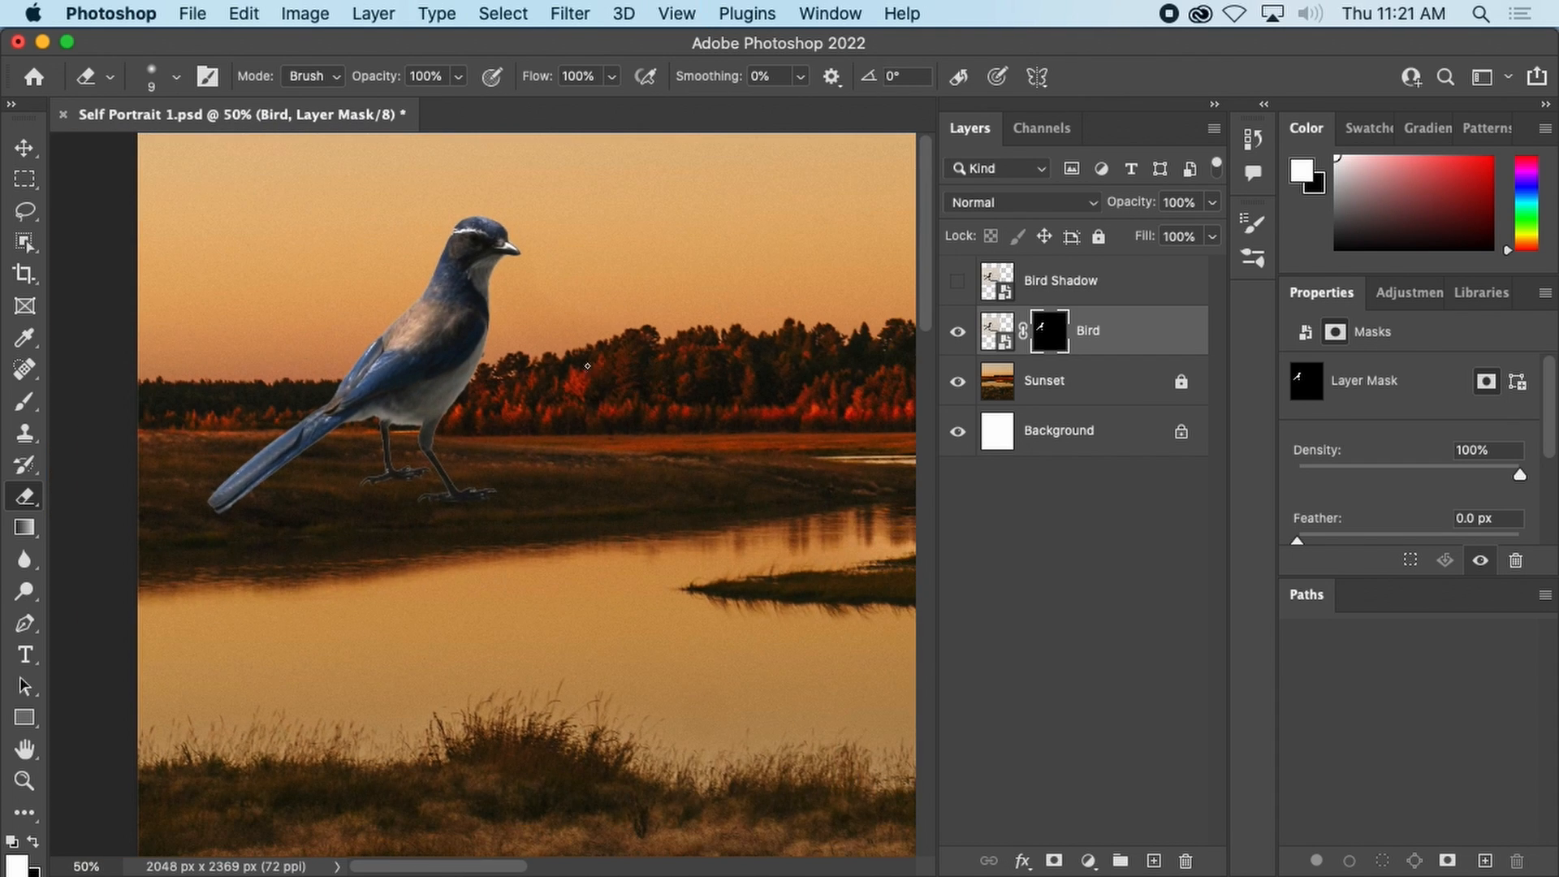
{"action": "scroll", "coordinate": [661, 442], "scroll_direction": "up", "scroll_amount": 3}
{"action": "scroll", "coordinate": [661, 442], "scroll_direction": "left", "scroll_amount": 3}
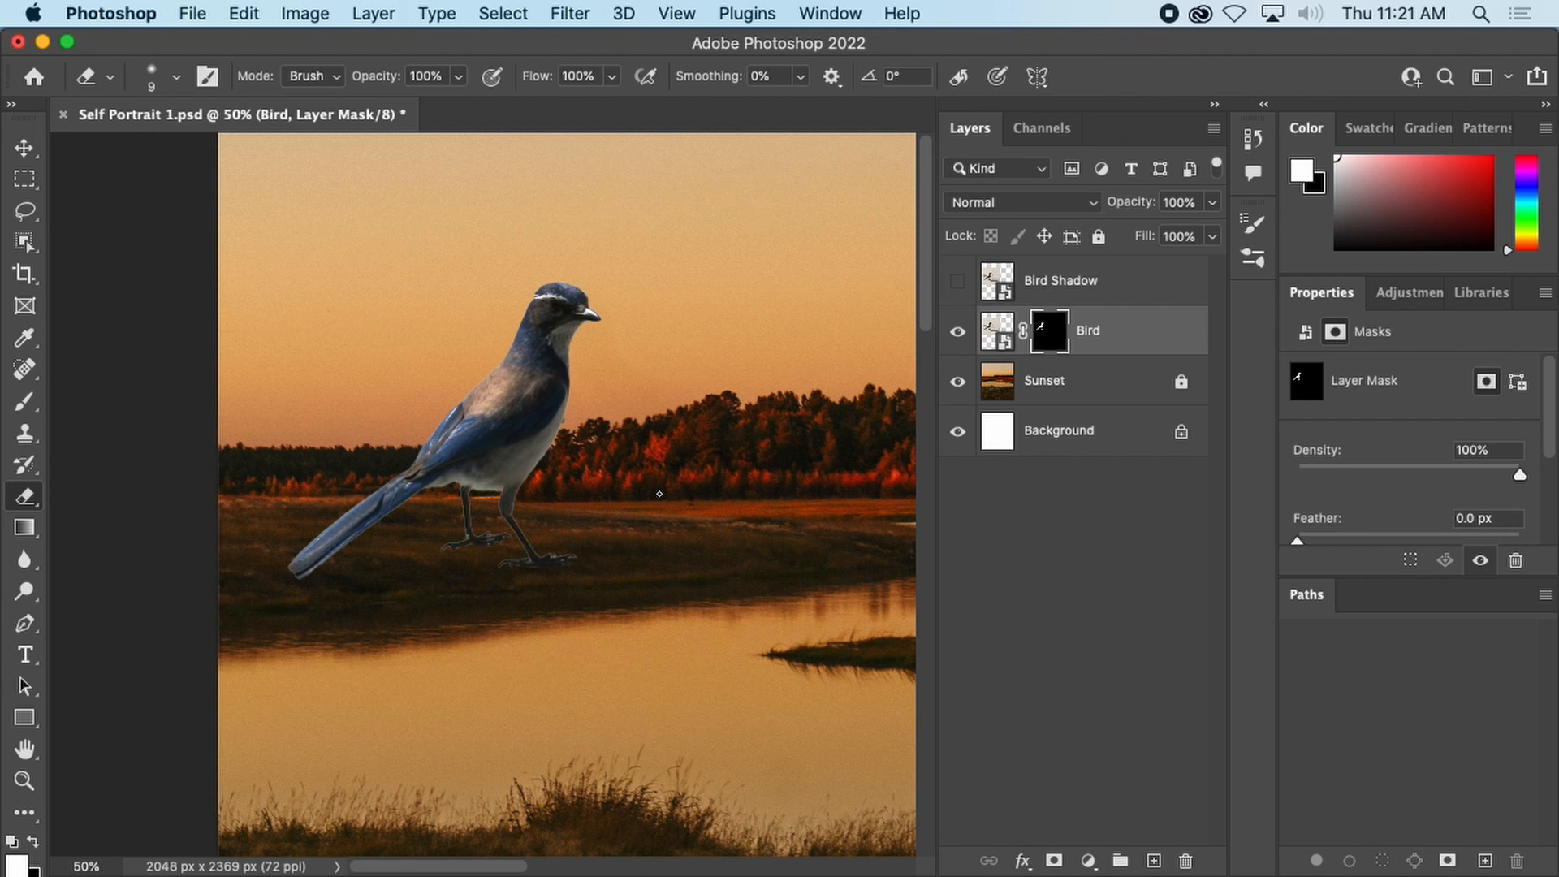
{"action": "key", "text": "super+equal"}
{"action": "key", "text": "super+equal"}
{"action": "key", "text": "super+equal"}
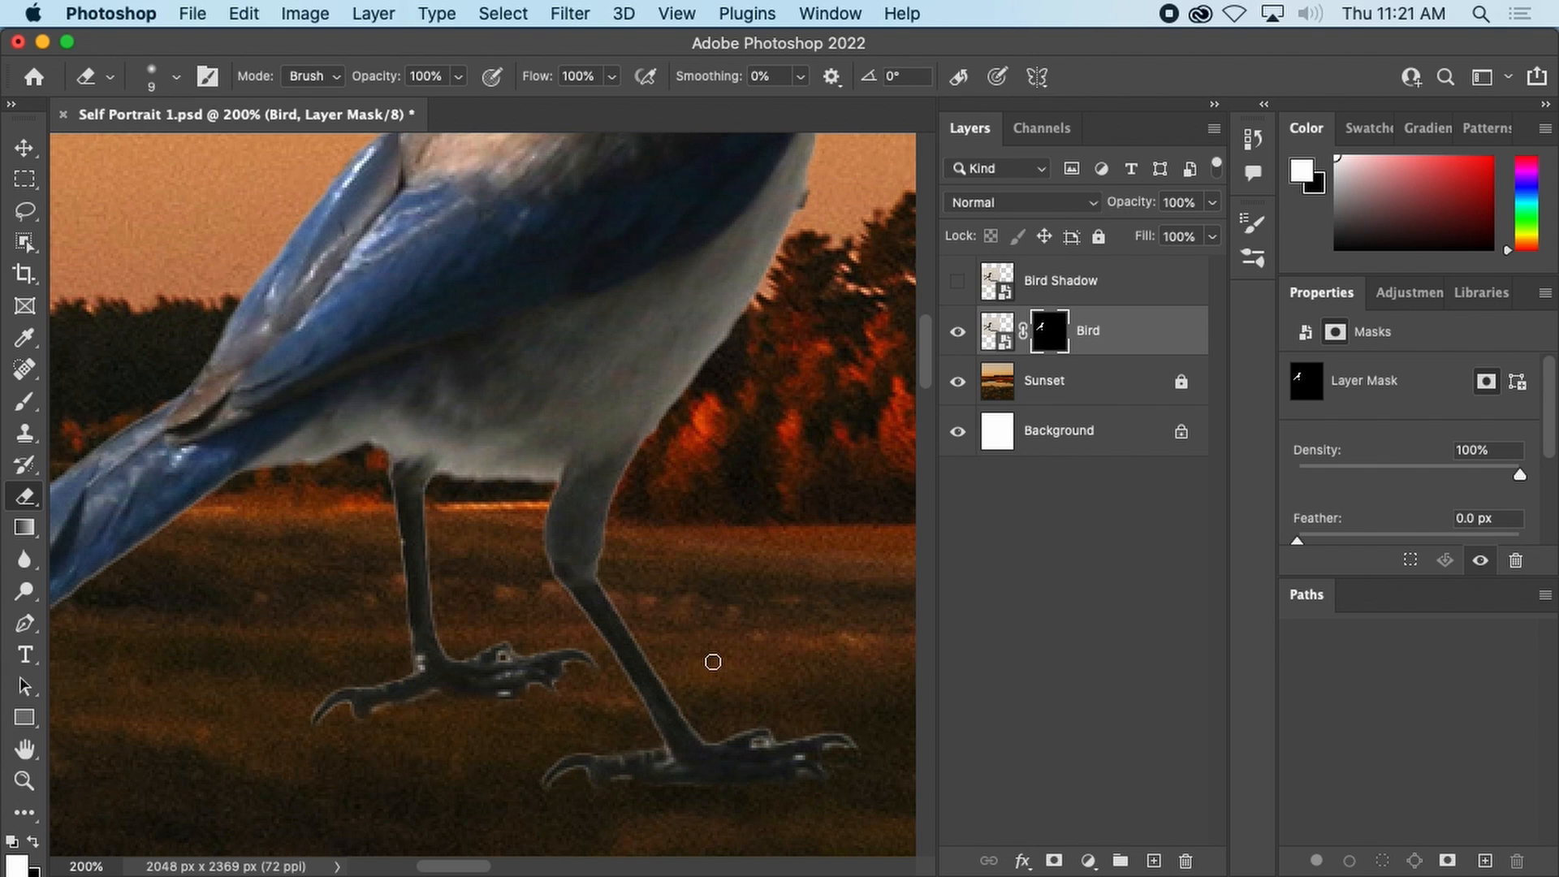
{"action": "right_click", "coordinate": [1054, 336]}
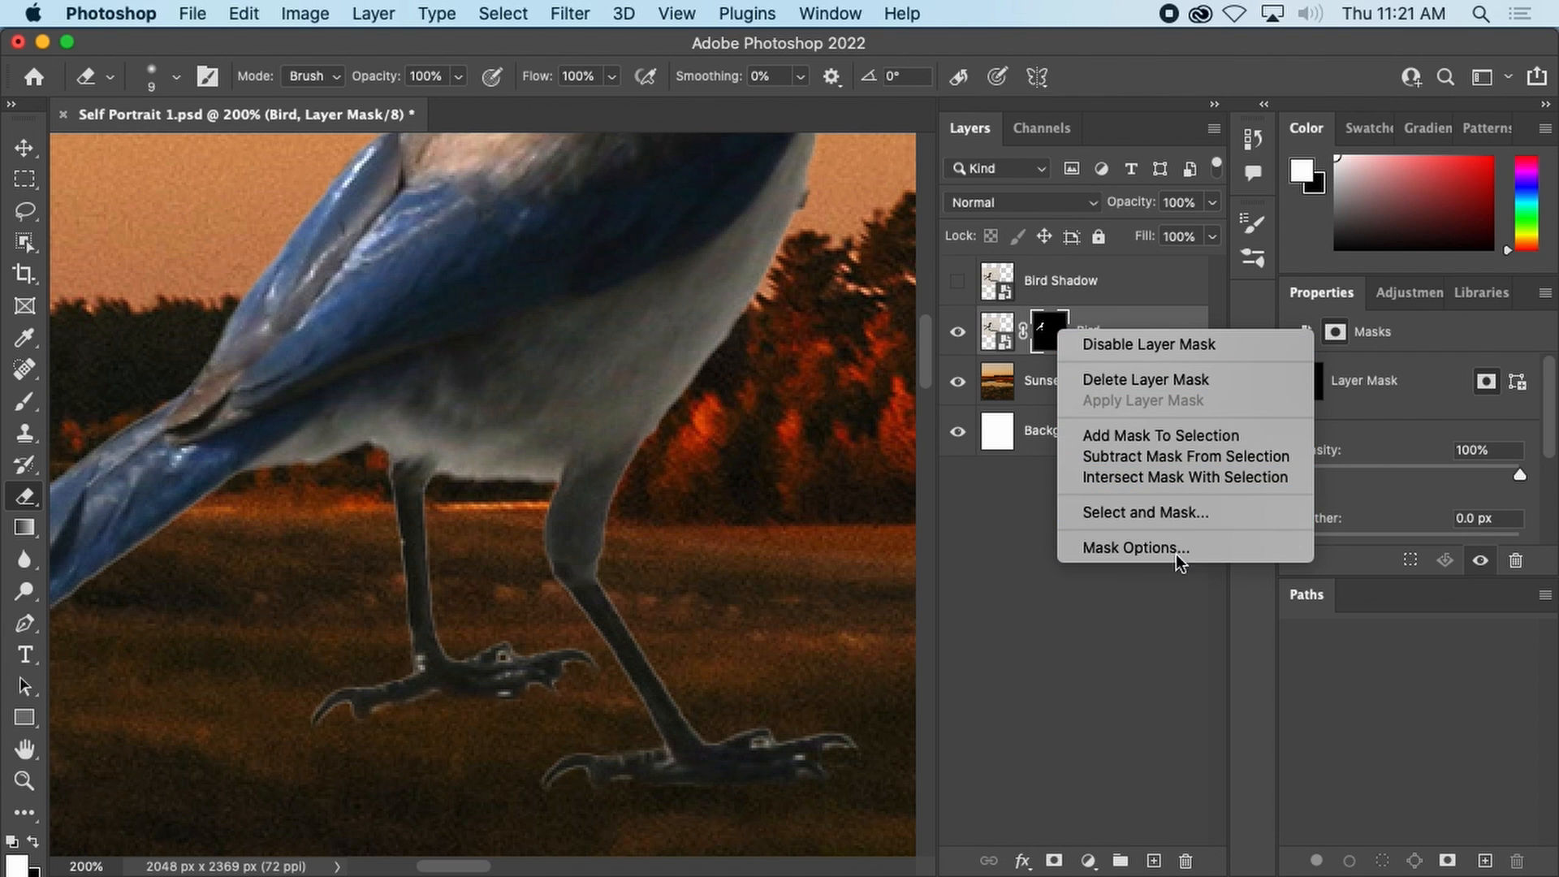
{"action": "left_click", "coordinate": [1143, 550]}
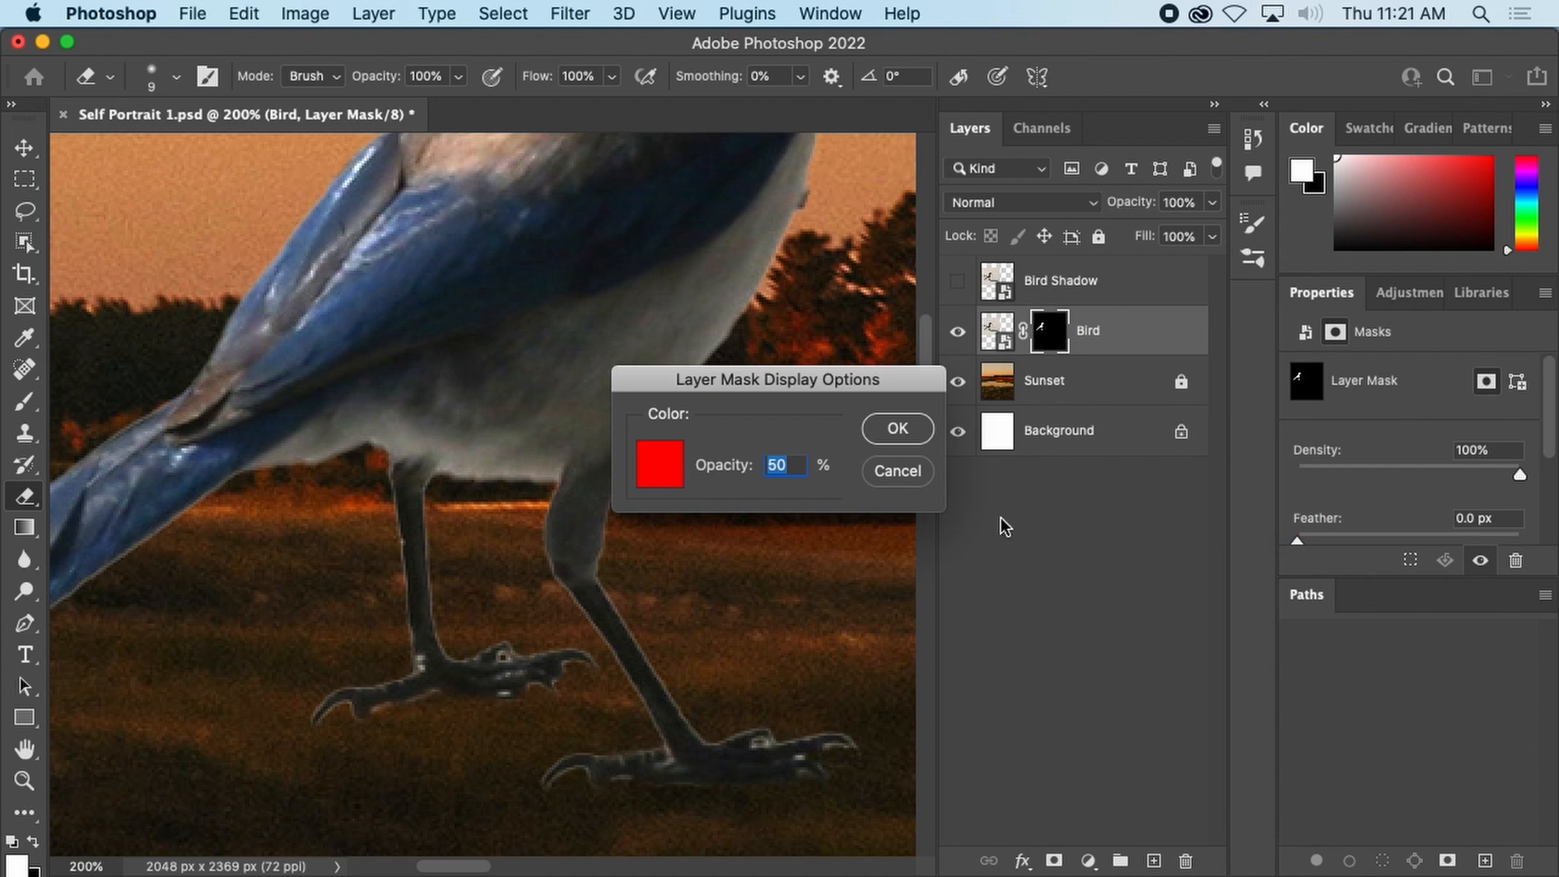
{"action": "left_click", "coordinate": [924, 481]}
Open Select and Mask for the Bird layer's mask and set the view transparency to 100%.
{"action": "right_click", "coordinate": [1043, 328]}
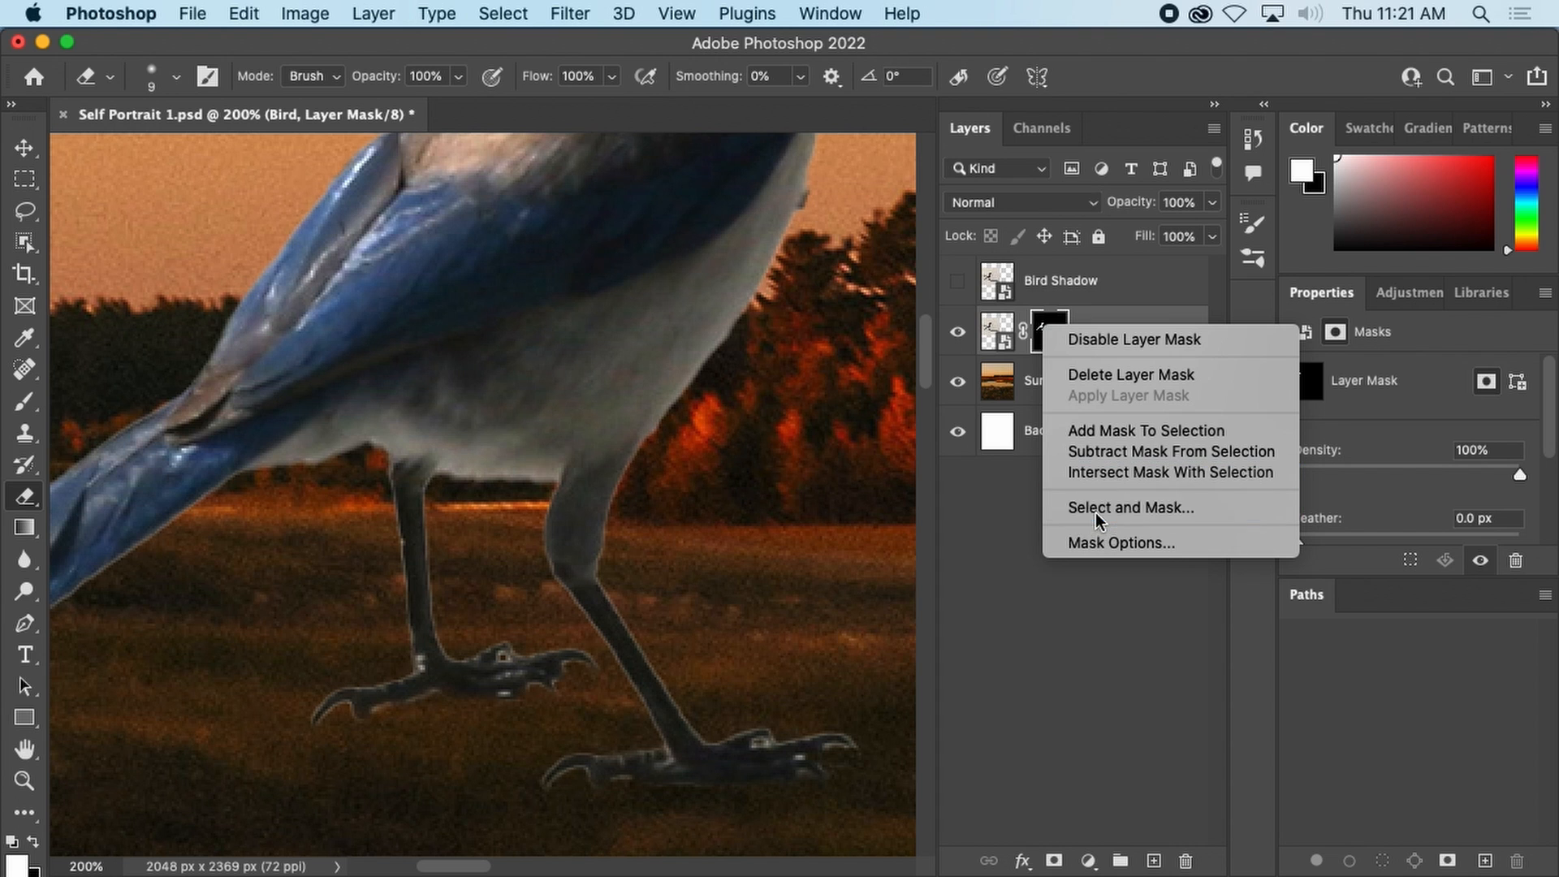
{"action": "left_click", "coordinate": [1095, 509]}
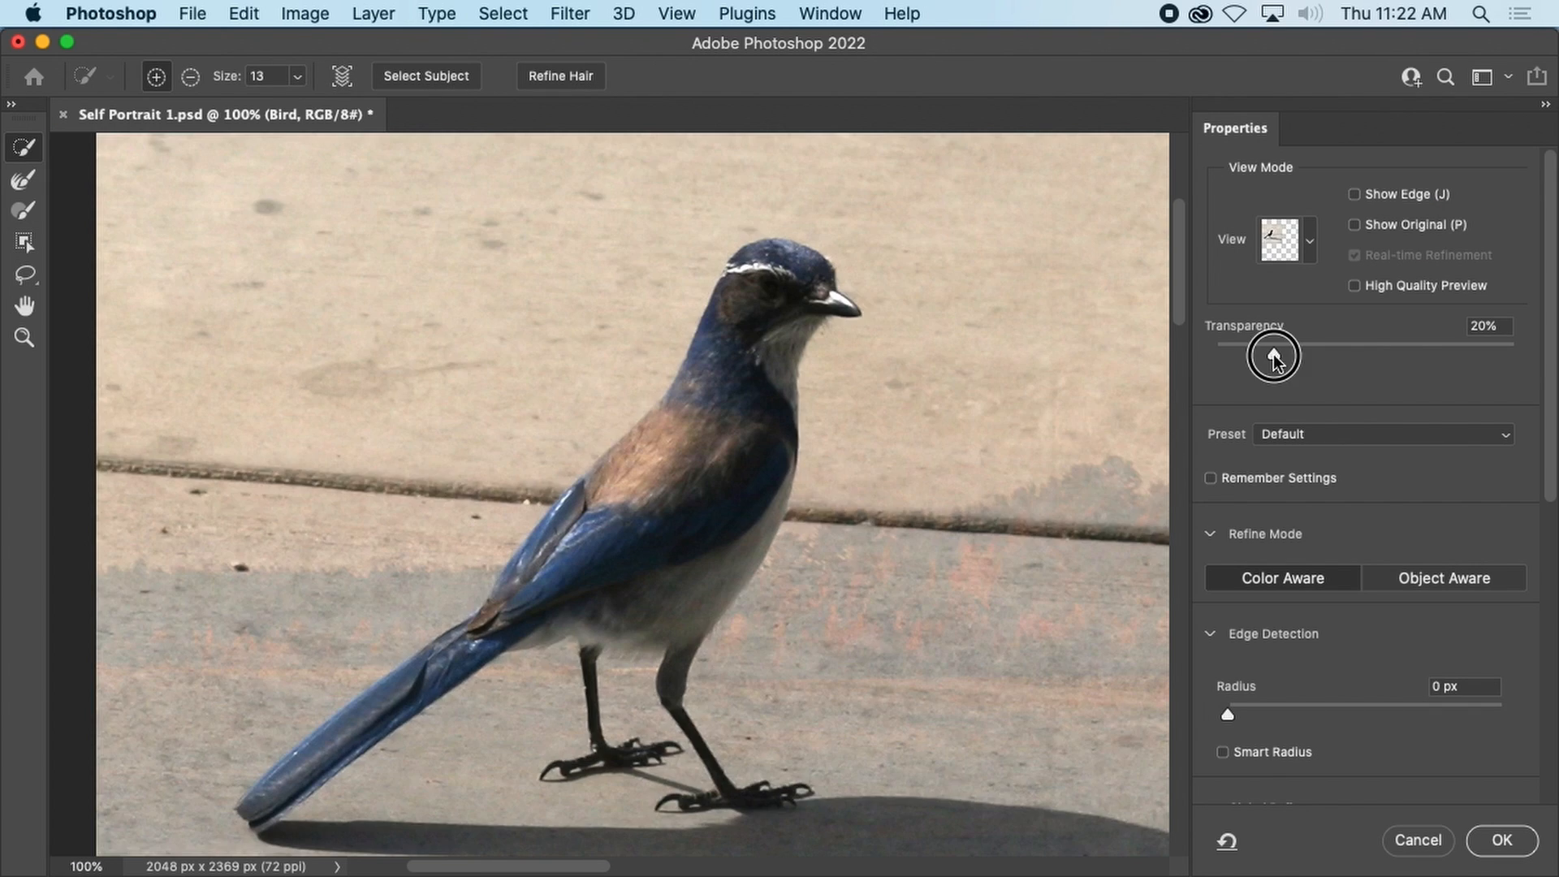
{"action": "left_click_drag", "start_coordinate": [1273, 354], "coordinate": [1535, 358]}
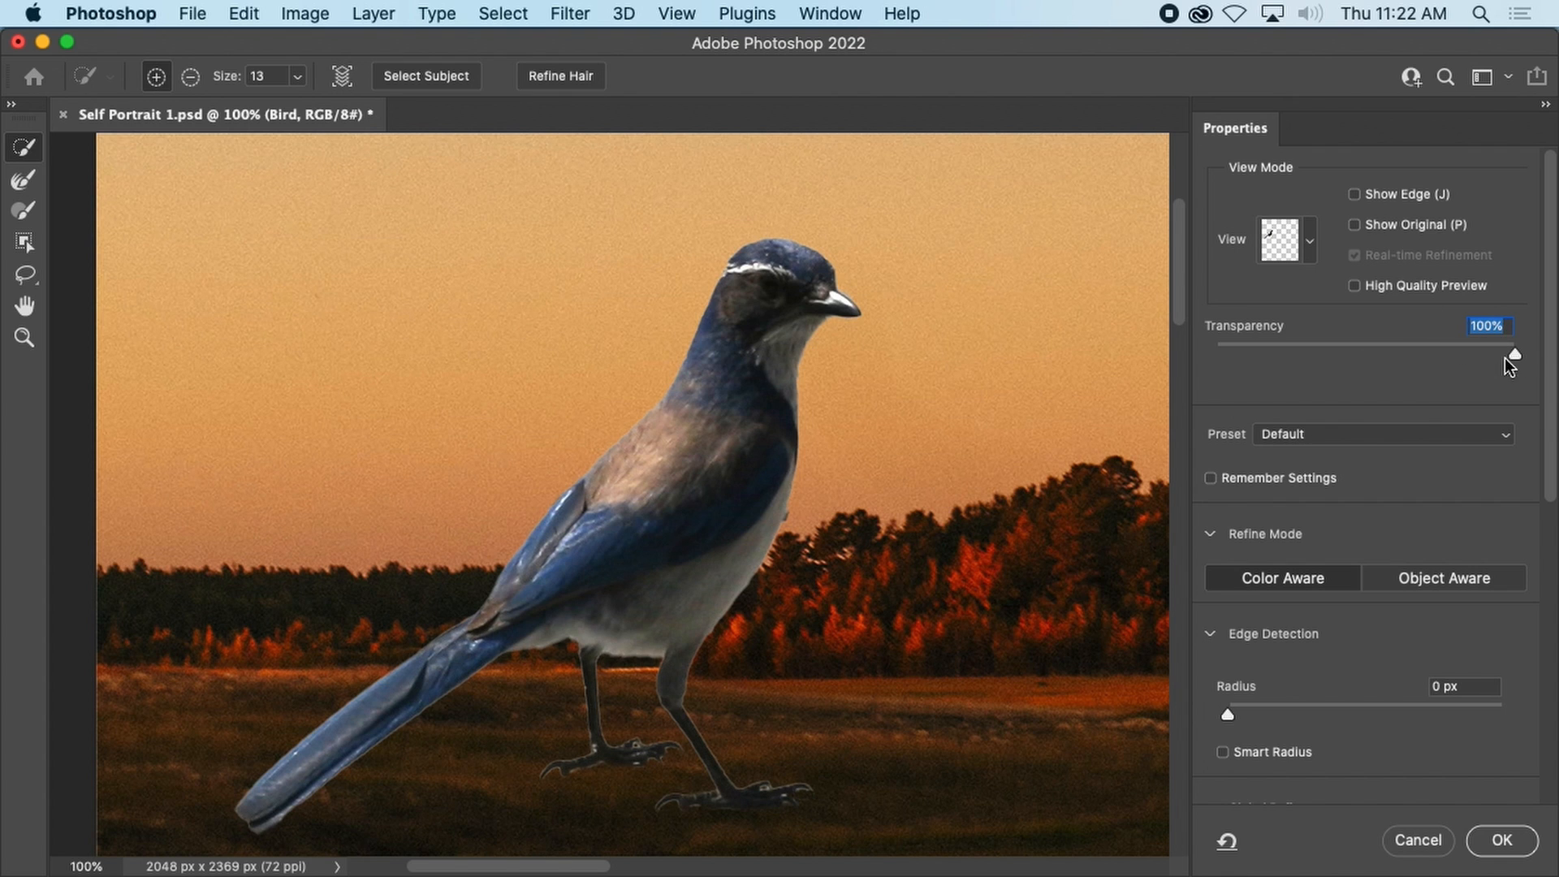
{"action": "mouse_move", "coordinate": [1504, 357]}
{"action": "left_mouse_down"}
{"action": "mouse_move", "coordinate": [1225, 359]}
{"action": "mouse_move", "coordinate": [1516, 362]}
{"action": "left_mouse_up"}
{"action": "scroll", "coordinate": [1428, 390], "scroll_direction": "down", "scroll_amount": 3}
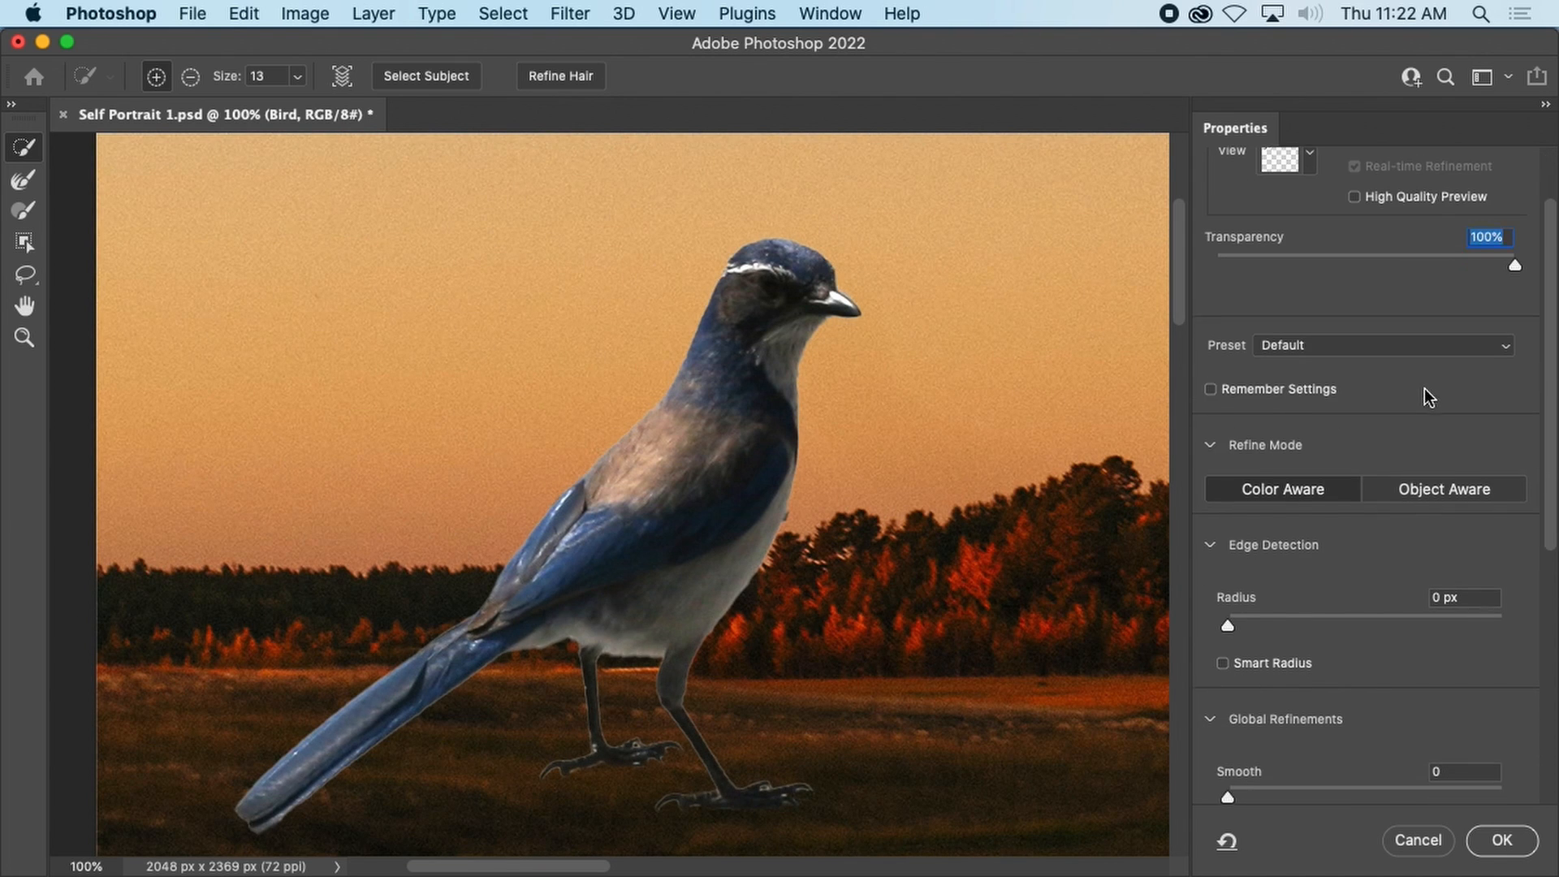
{"action": "scroll", "coordinate": [1425, 388], "scroll_direction": "down", "scroll_amount": 10}
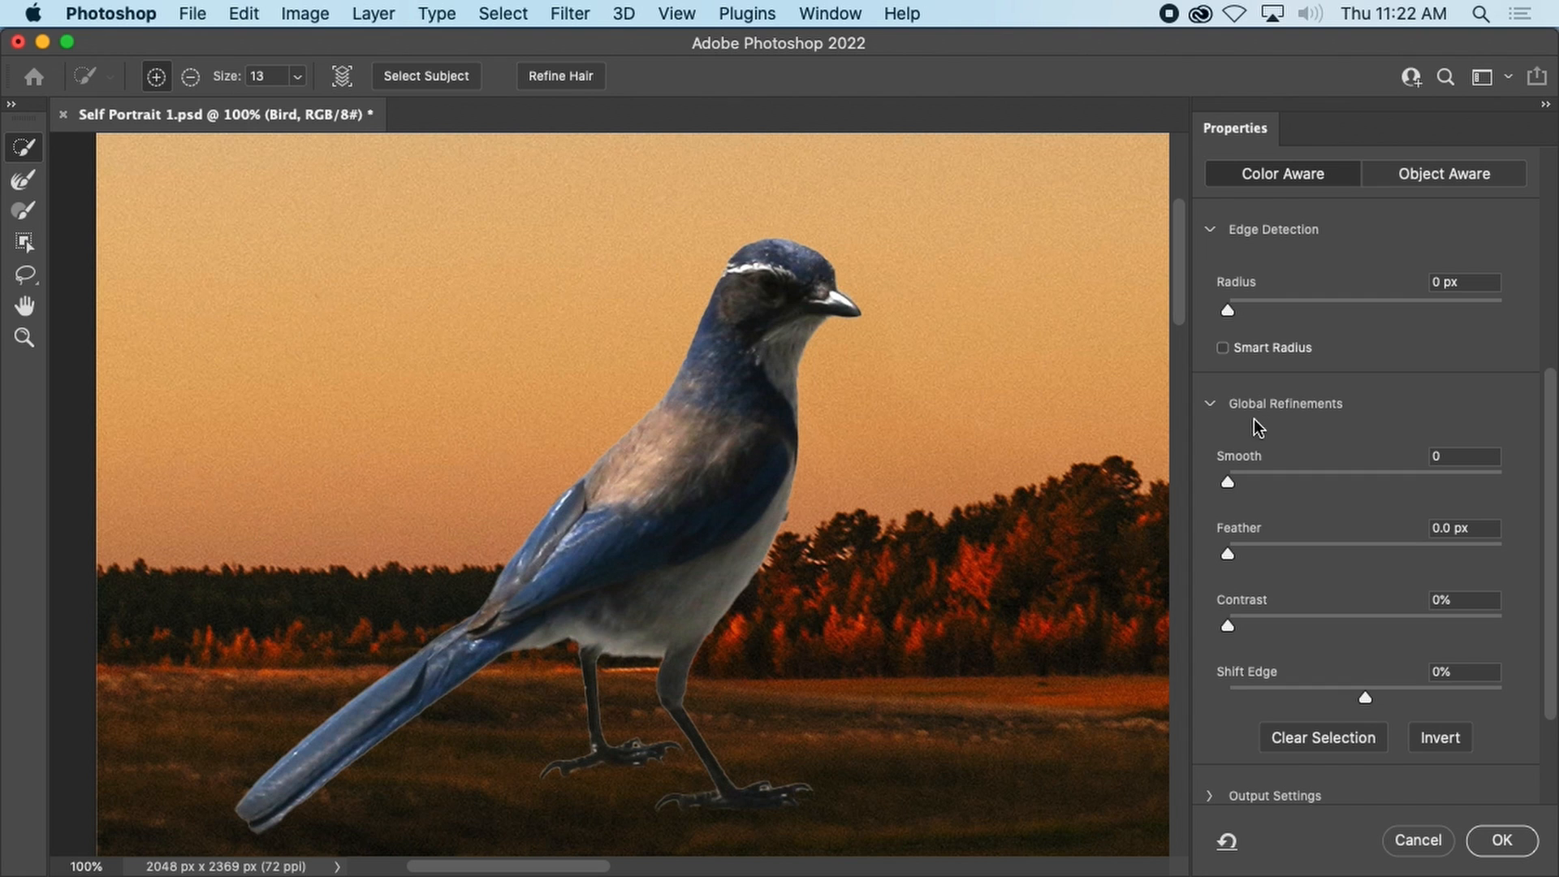
{"action": "scroll", "coordinate": [1337, 412], "scroll_direction": "down", "scroll_amount": 2}
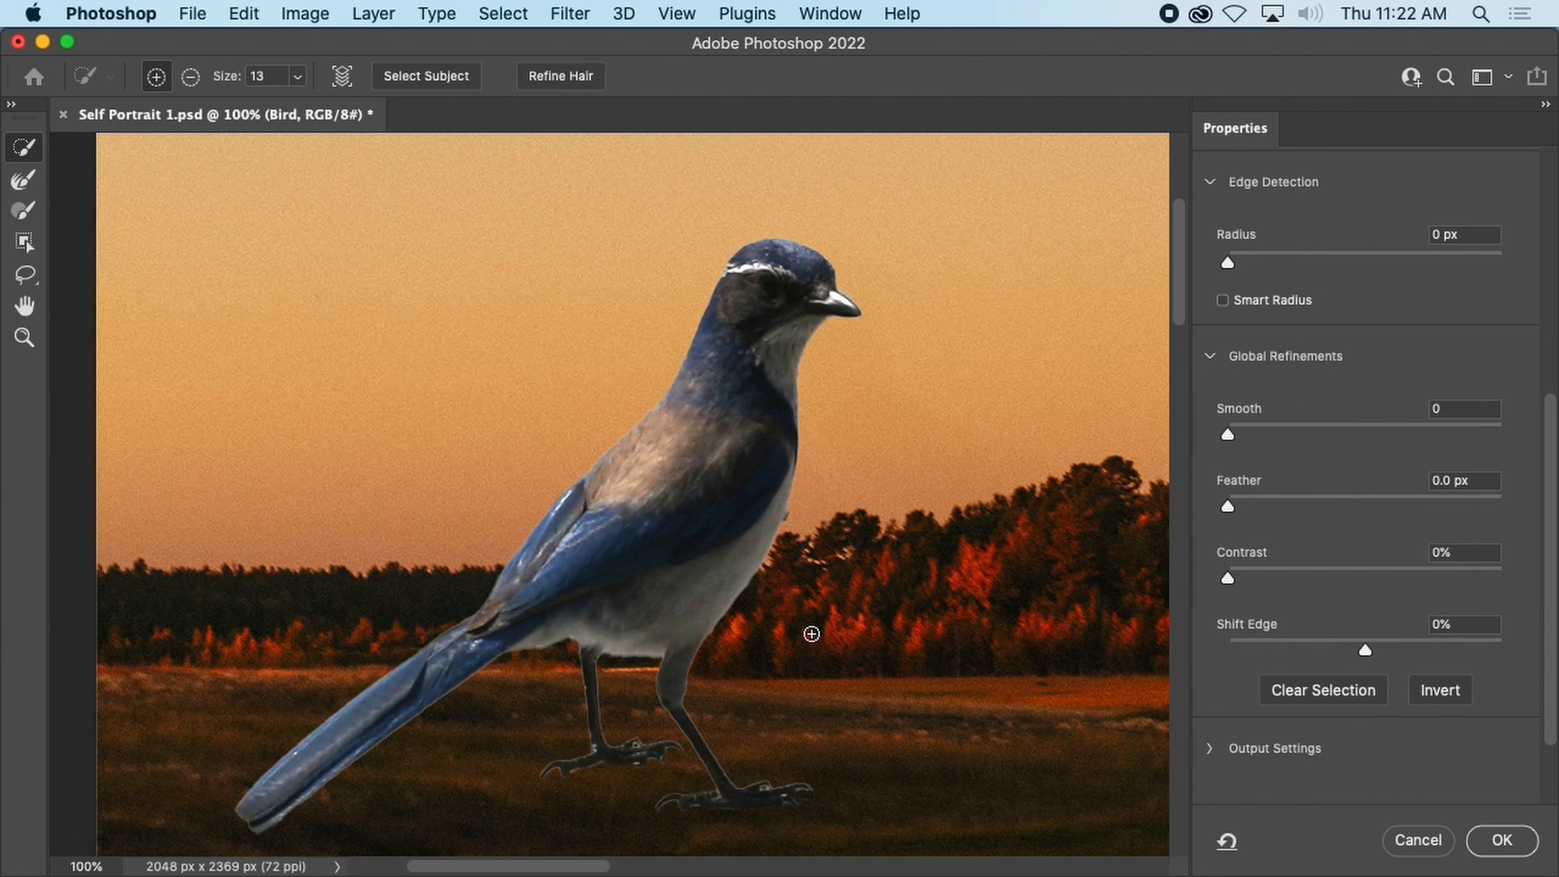
Try the Smooth, Feather and Contrast refinements on the mask edge around the bird's feet, leaving each at 0.
{"action": "key", "text": "super+plus"}
{"action": "left_click_drag", "start_coordinate": [895, 670], "coordinate": [842, 222]}
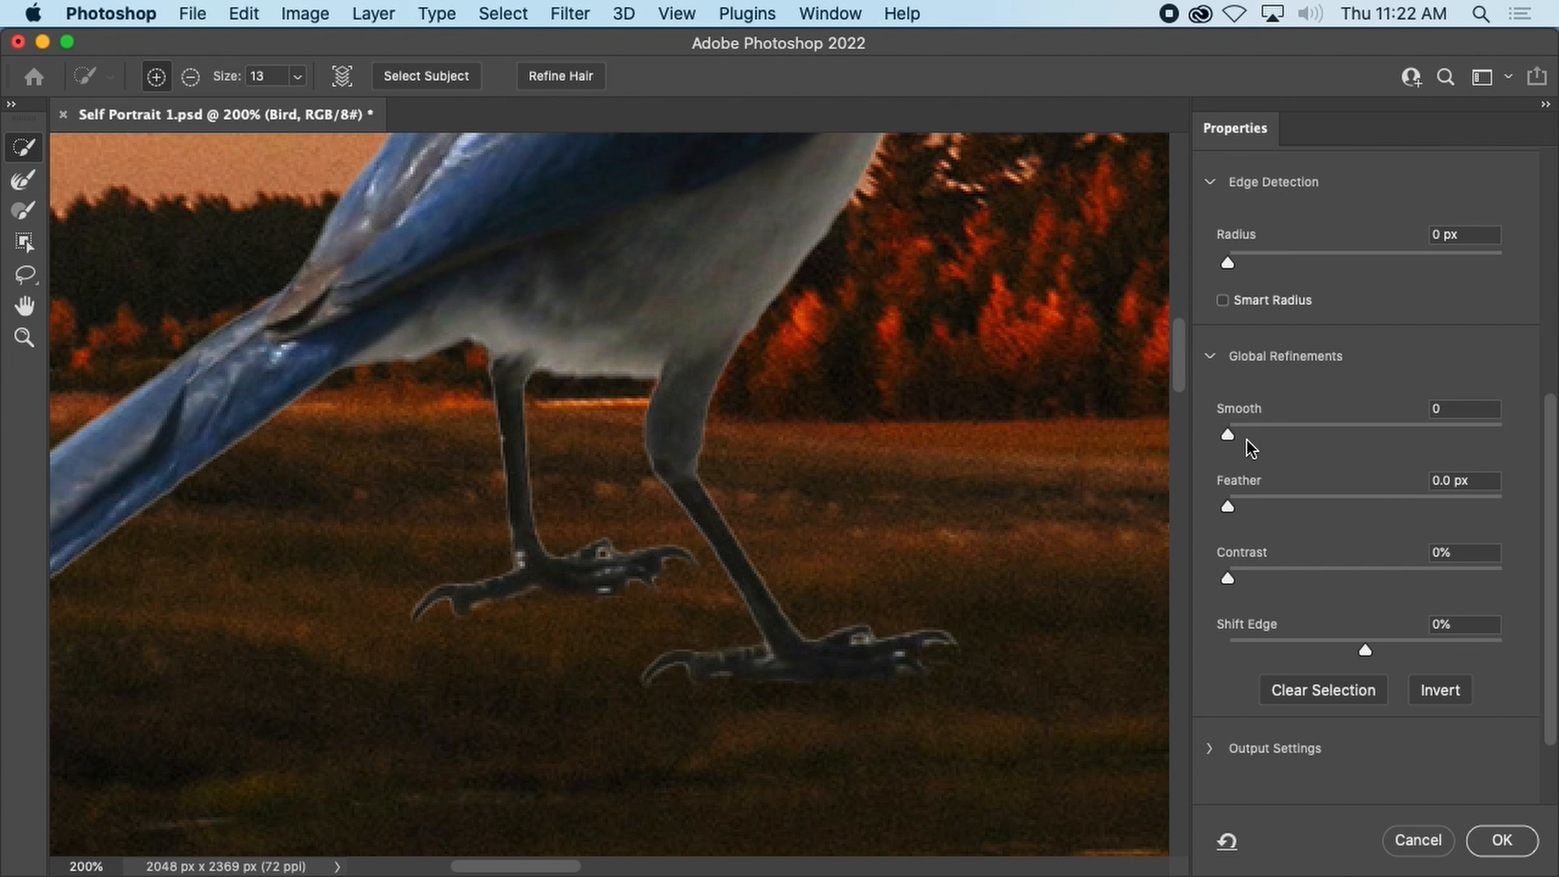
{"action": "mouse_move", "coordinate": [1235, 505]}
{"action": "left_mouse_down"}
{"action": "mouse_move", "coordinate": [1353, 506]}
{"action": "mouse_move", "coordinate": [1218, 506]}
{"action": "left_mouse_up"}
{"action": "left_click_drag", "start_coordinate": [1222, 441], "coordinate": [1165, 446]}
{"action": "scroll", "coordinate": [1299, 561], "scroll_direction": "down", "scroll_amount": 2}
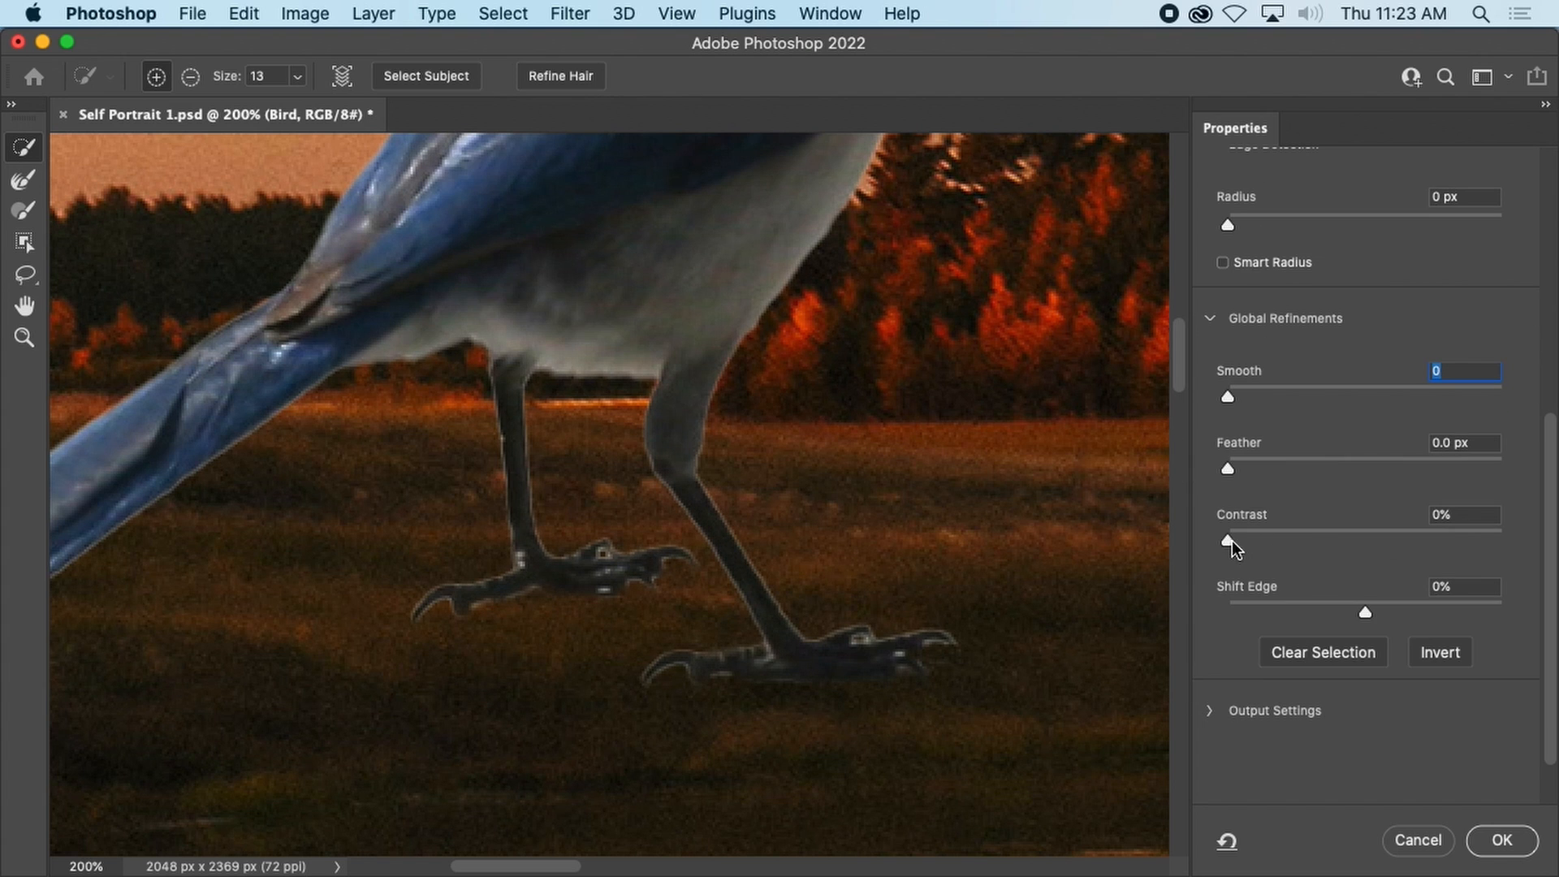
{"action": "mouse_move", "coordinate": [1232, 539]}
{"action": "left_mouse_down"}
{"action": "mouse_move", "coordinate": [1521, 546]}
{"action": "mouse_move", "coordinate": [1215, 539]}
{"action": "mouse_move", "coordinate": [1497, 539]}
{"action": "mouse_move", "coordinate": [1246, 547]}
{"action": "left_mouse_up"}
{"action": "scroll", "coordinate": [1324, 554], "scroll_direction": "down", "scroll_amount": 1}
Test the Shift Edge refinement across its full range and set it to -100%, keeping Smooth, Feather and Contrast at 0.
{"action": "left_click_drag", "start_coordinate": [1363, 601], "coordinate": [1221, 606]}
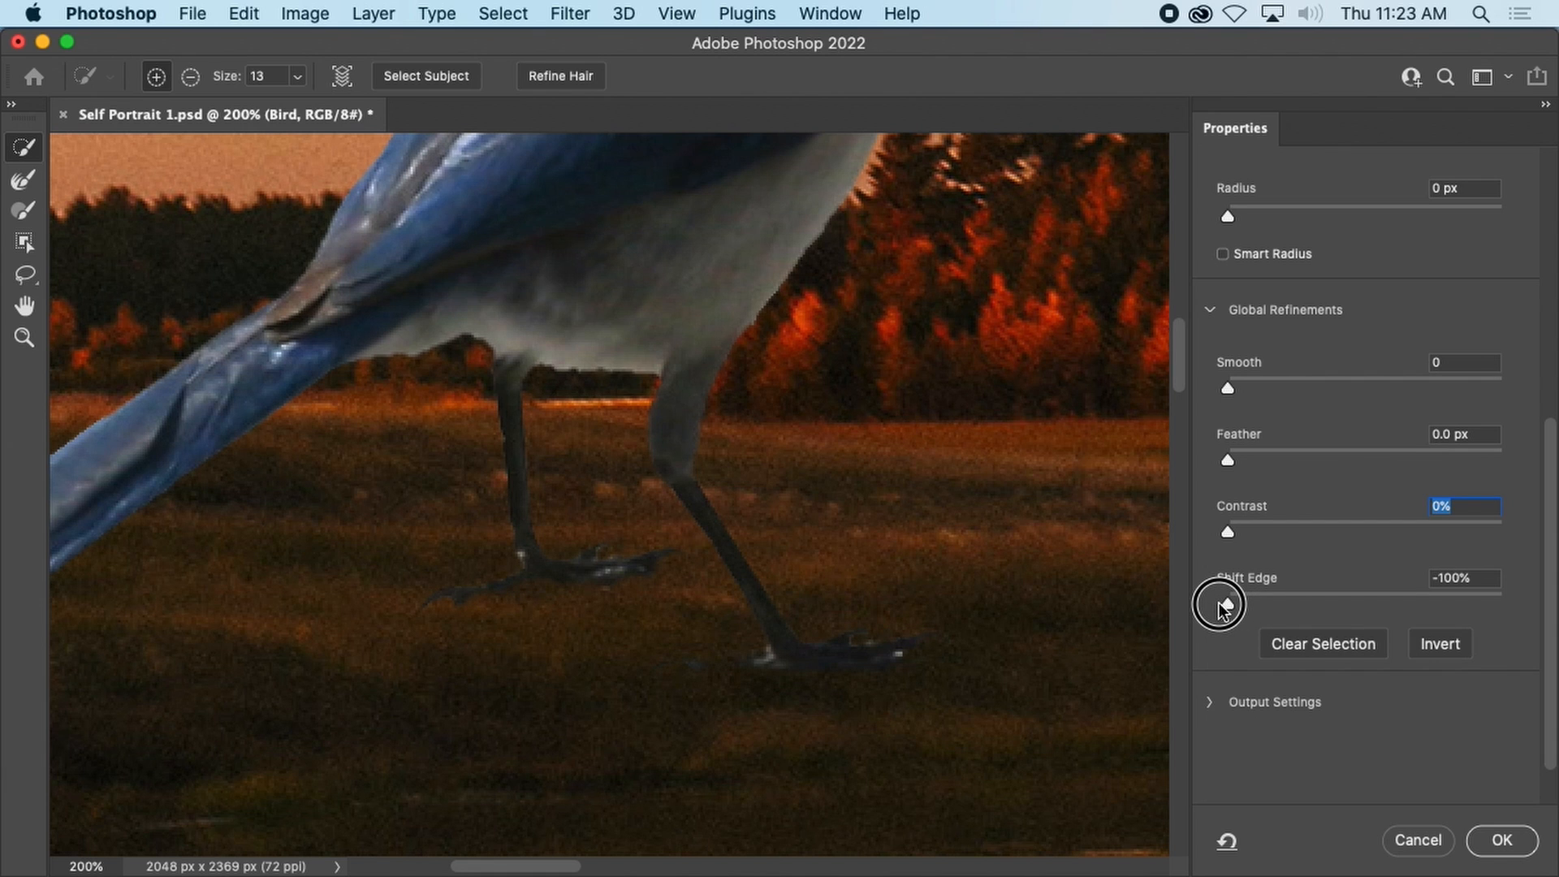
{"action": "left_click_drag", "start_coordinate": [1221, 605], "coordinate": [1526, 599]}
{"action": "left_click_drag", "start_coordinate": [1333, 607], "coordinate": [1205, 609]}
{"action": "mouse_move", "coordinate": [1228, 460]}
{"action": "left_mouse_down"}
{"action": "mouse_move", "coordinate": [1246, 449]}
{"action": "mouse_move", "coordinate": [1216, 456]}
{"action": "left_mouse_up"}
{"action": "left_click_drag", "start_coordinate": [1228, 388], "coordinate": [1216, 388]}
{"action": "left_click_drag", "start_coordinate": [1229, 534], "coordinate": [1188, 544]}
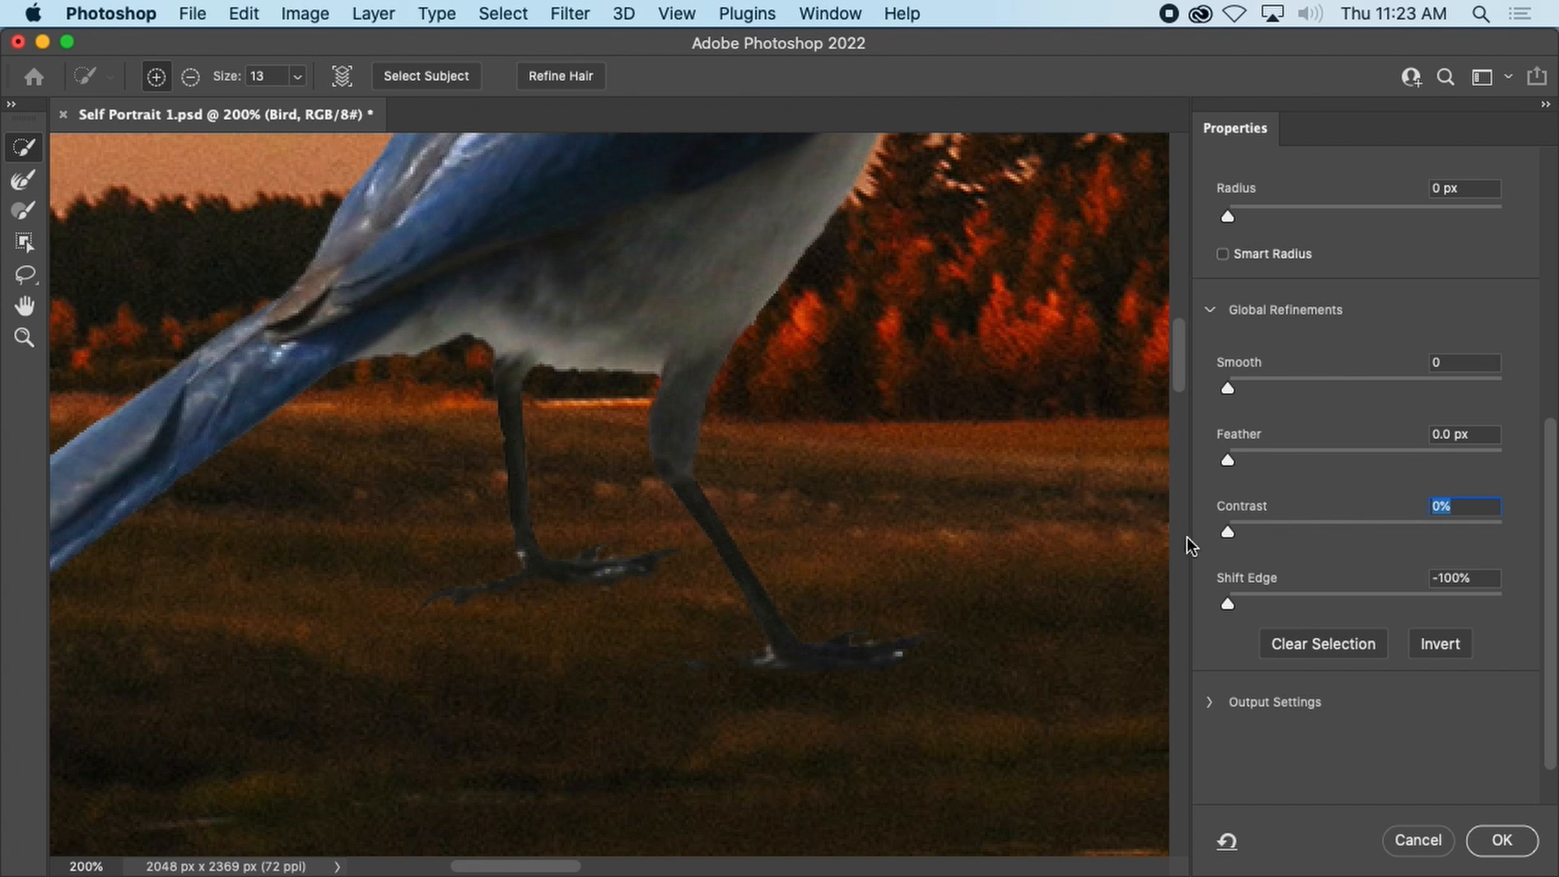
Set Shift Edge to -46% and Feather to 1.1 px for the mask edge around the feet.
{"action": "left_click_drag", "start_coordinate": [1228, 601], "coordinate": [1281, 593]}
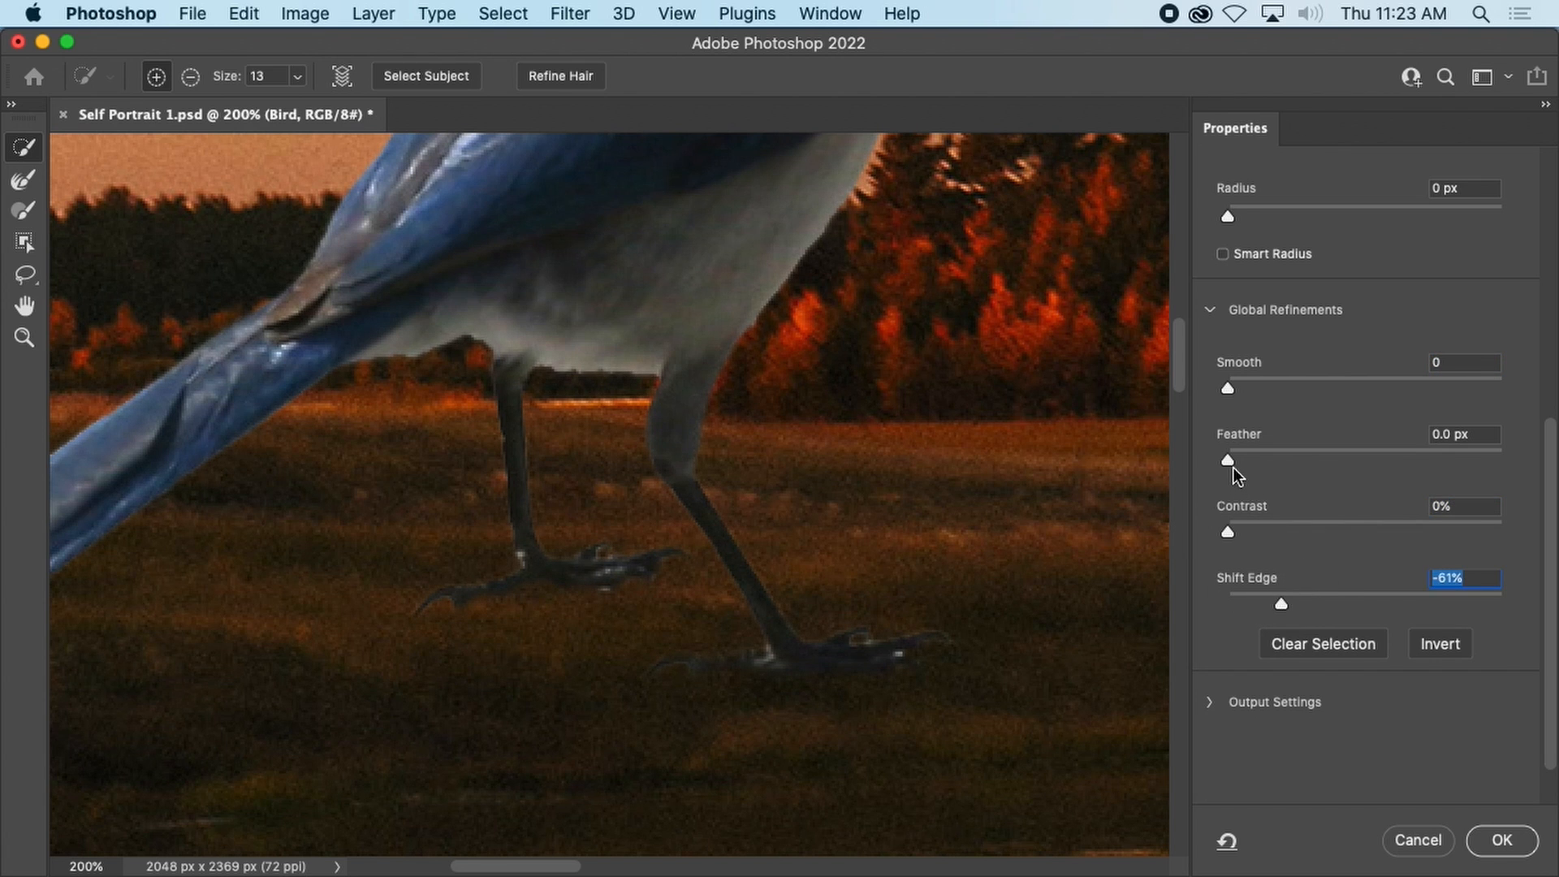
{"action": "left_click_drag", "start_coordinate": [1233, 467], "coordinate": [1238, 460]}
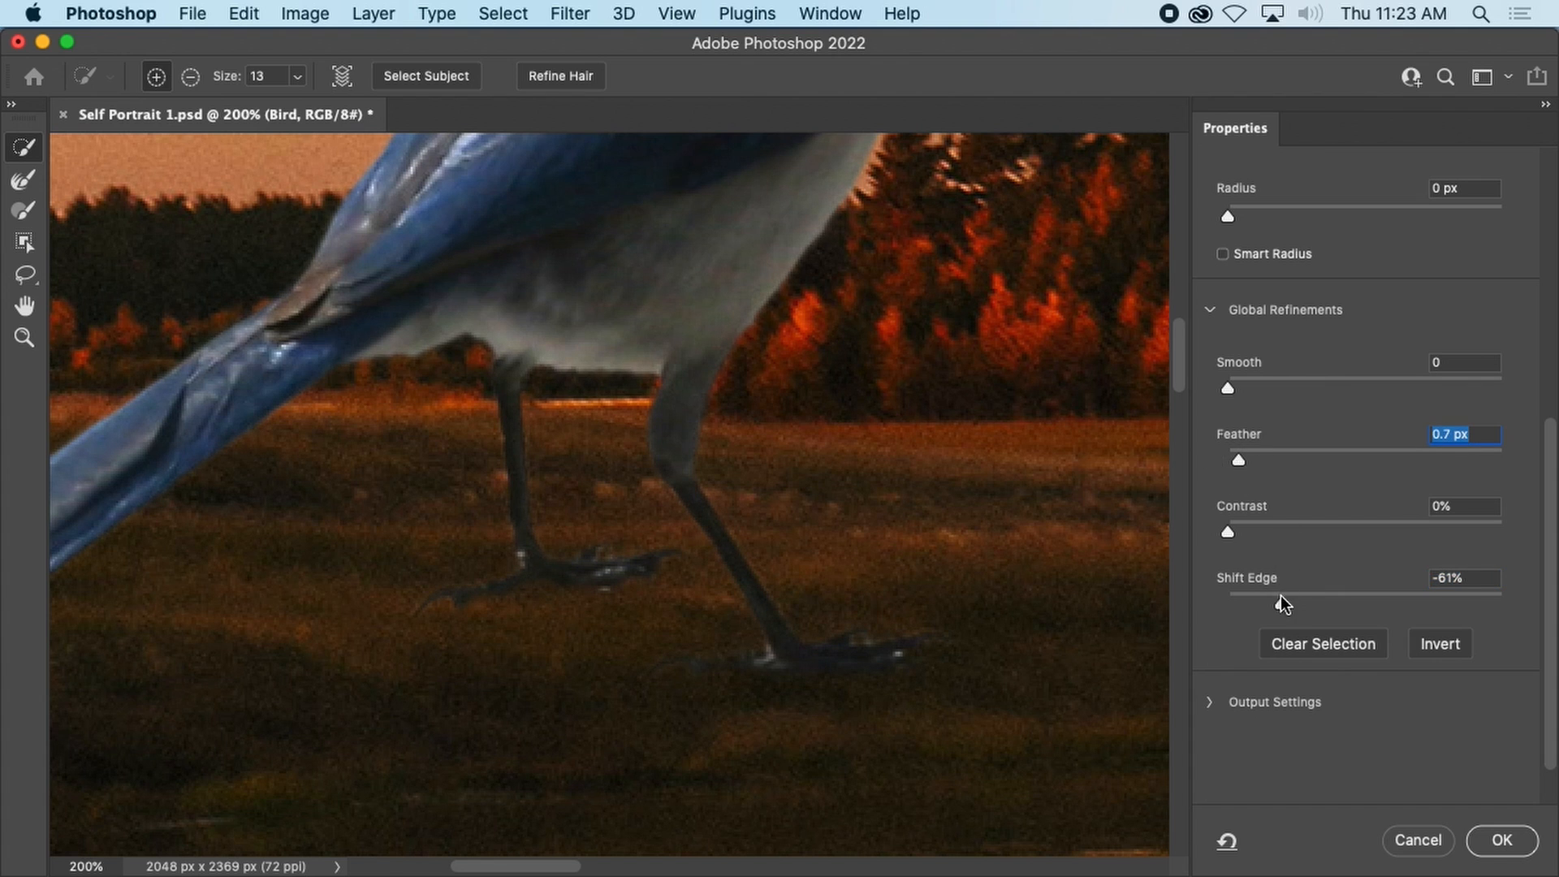
{"action": "left_click_drag", "start_coordinate": [1280, 601], "coordinate": [1302, 603]}
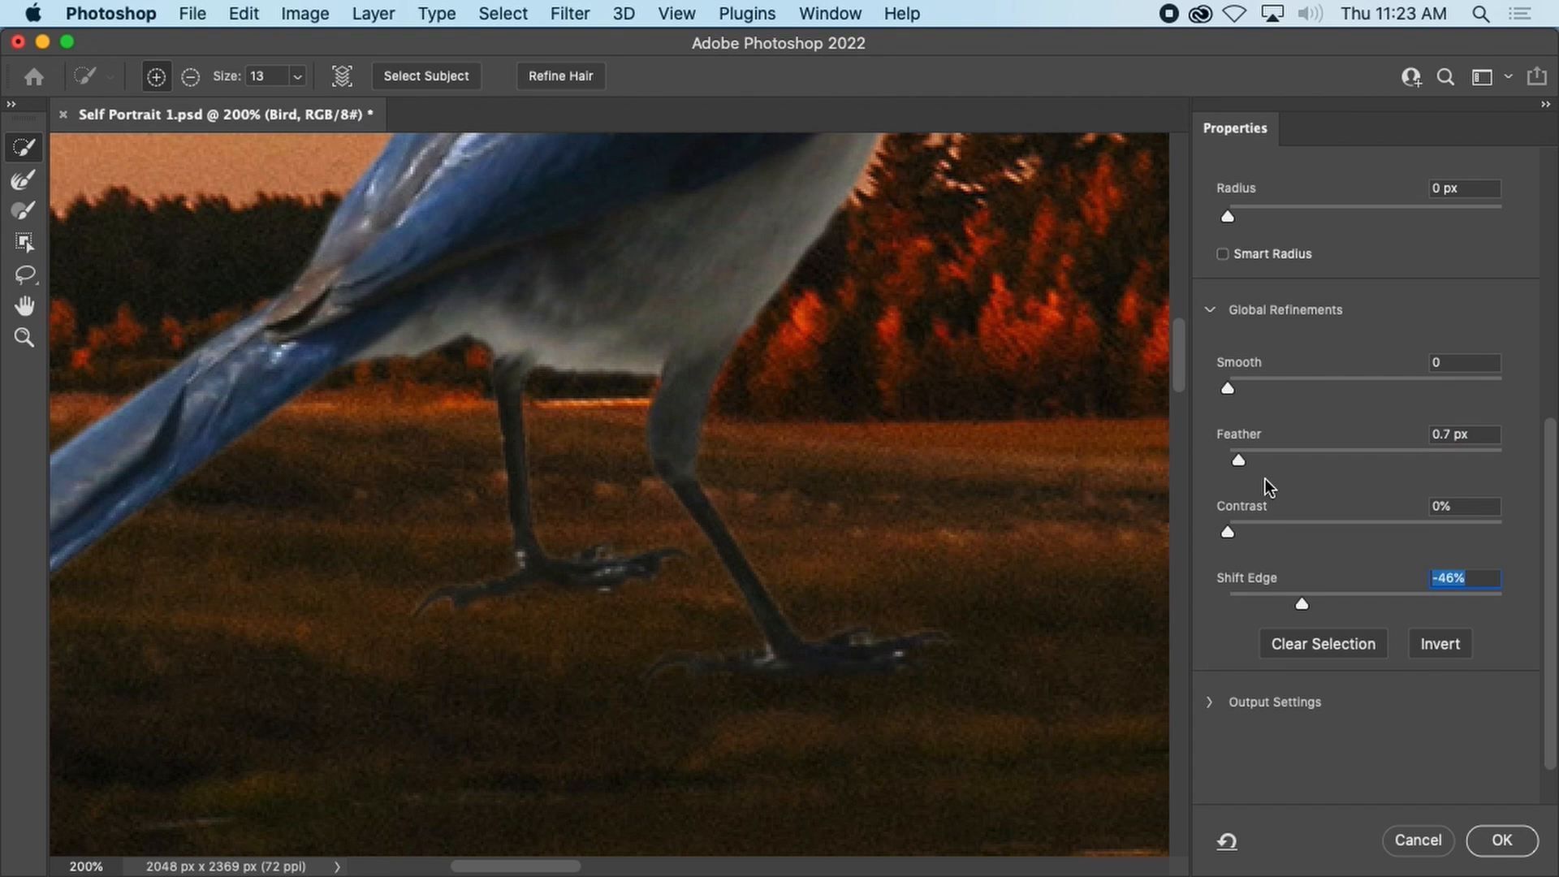
{"action": "left_click_drag", "start_coordinate": [1241, 461], "coordinate": [1244, 459]}
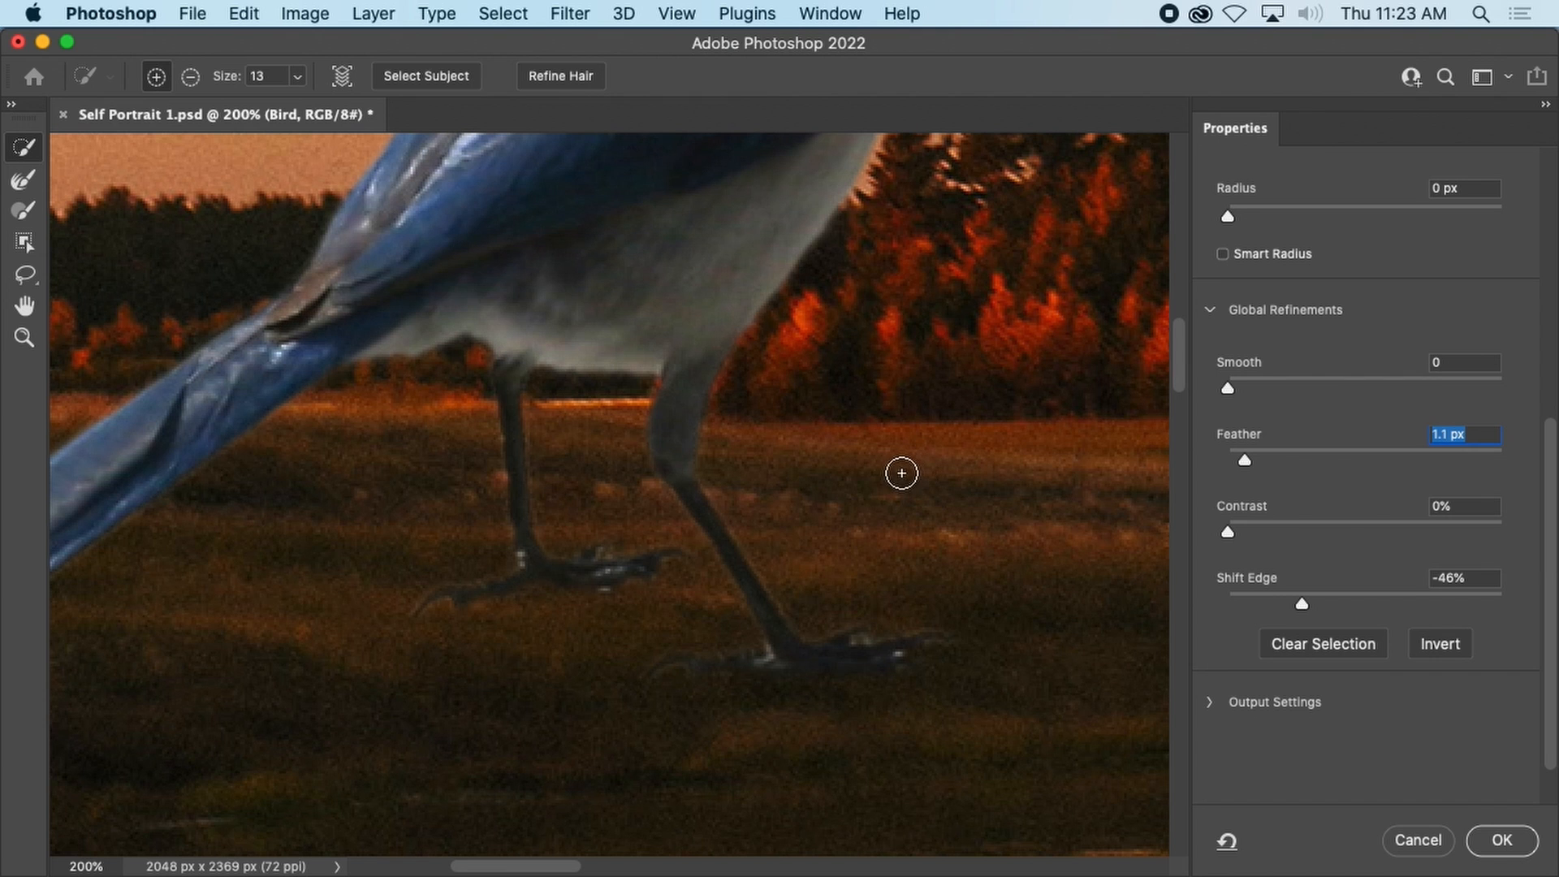
Check the mask edge around the bird's head, set Feather to 0.7 px and Shift Edge to -49%, and apply the refinement.
{"action": "scroll", "coordinate": [885, 452], "scroll_direction": "down", "scroll_amount": 5}
{"action": "left_click_drag", "start_coordinate": [934, 326], "coordinate": [811, 691]}
{"action": "scroll", "coordinate": [825, 445], "scroll_direction": "up", "scroll_amount": 10}
{"action": "left_click_drag", "start_coordinate": [825, 436], "coordinate": [904, 648]}
{"action": "scroll", "coordinate": [640, 435], "scroll_direction": "up", "scroll_amount": 1}
{"action": "left_click_drag", "start_coordinate": [659, 428], "coordinate": [734, 512]}
{"action": "mouse_move", "coordinate": [1311, 600]}
{"action": "left_mouse_down"}
{"action": "mouse_move", "coordinate": [1218, 592]}
{"action": "mouse_move", "coordinate": [1476, 599]}
{"action": "mouse_move", "coordinate": [1312, 607]}
{"action": "left_mouse_up"}
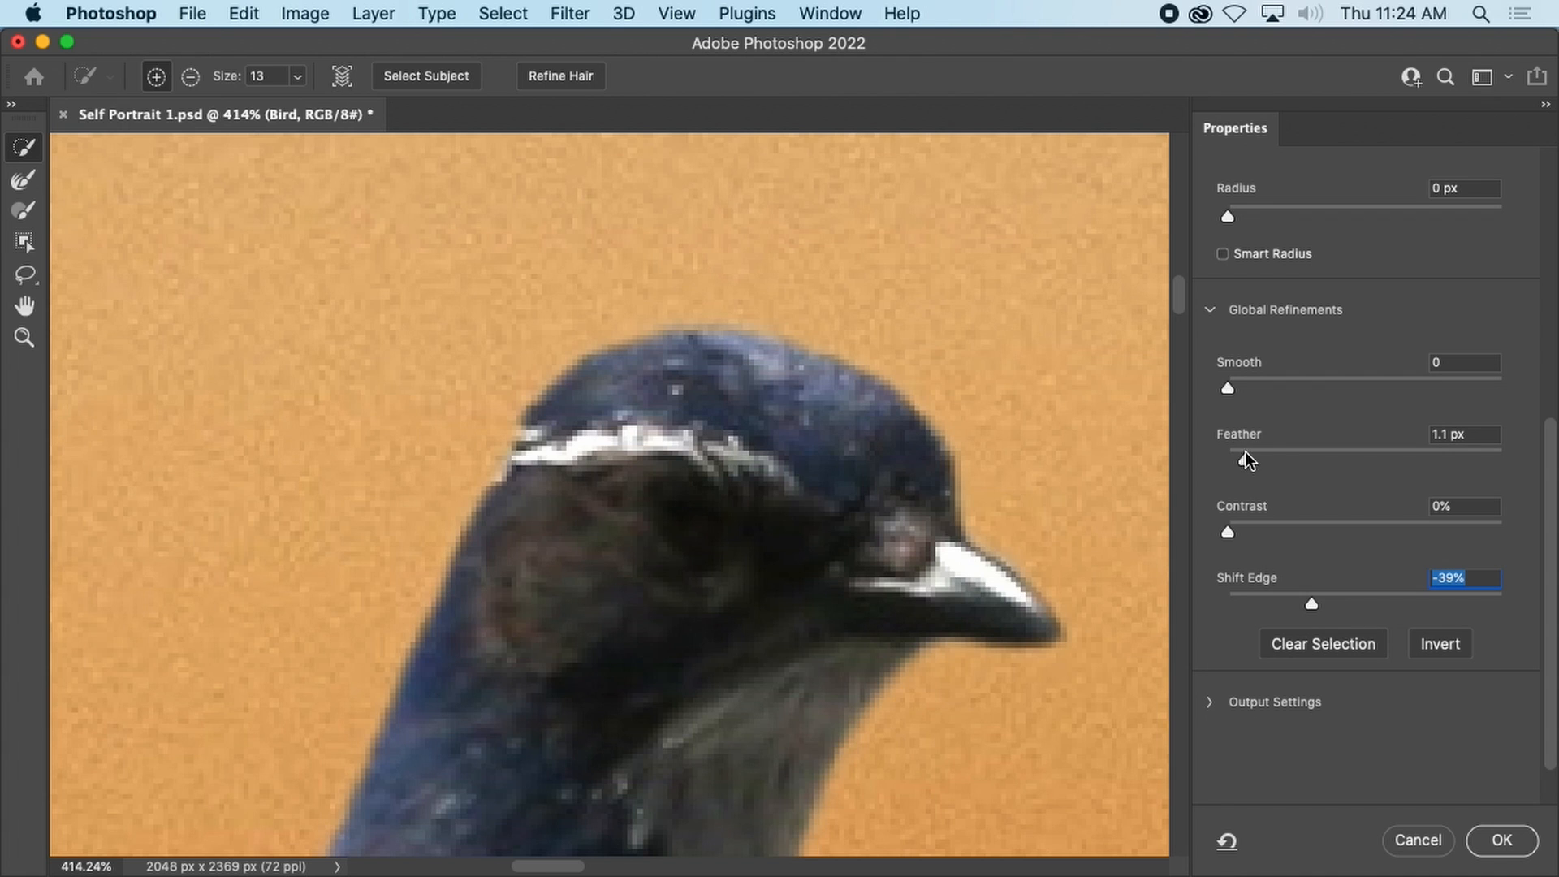
{"action": "mouse_move", "coordinate": [1246, 459]}
{"action": "left_mouse_down"}
{"action": "mouse_move", "coordinate": [1288, 456]}
{"action": "mouse_move", "coordinate": [1215, 459]}
{"action": "mouse_move", "coordinate": [1259, 468]}
{"action": "mouse_move", "coordinate": [1218, 465]}
{"action": "mouse_move", "coordinate": [1239, 461]}
{"action": "left_mouse_up"}
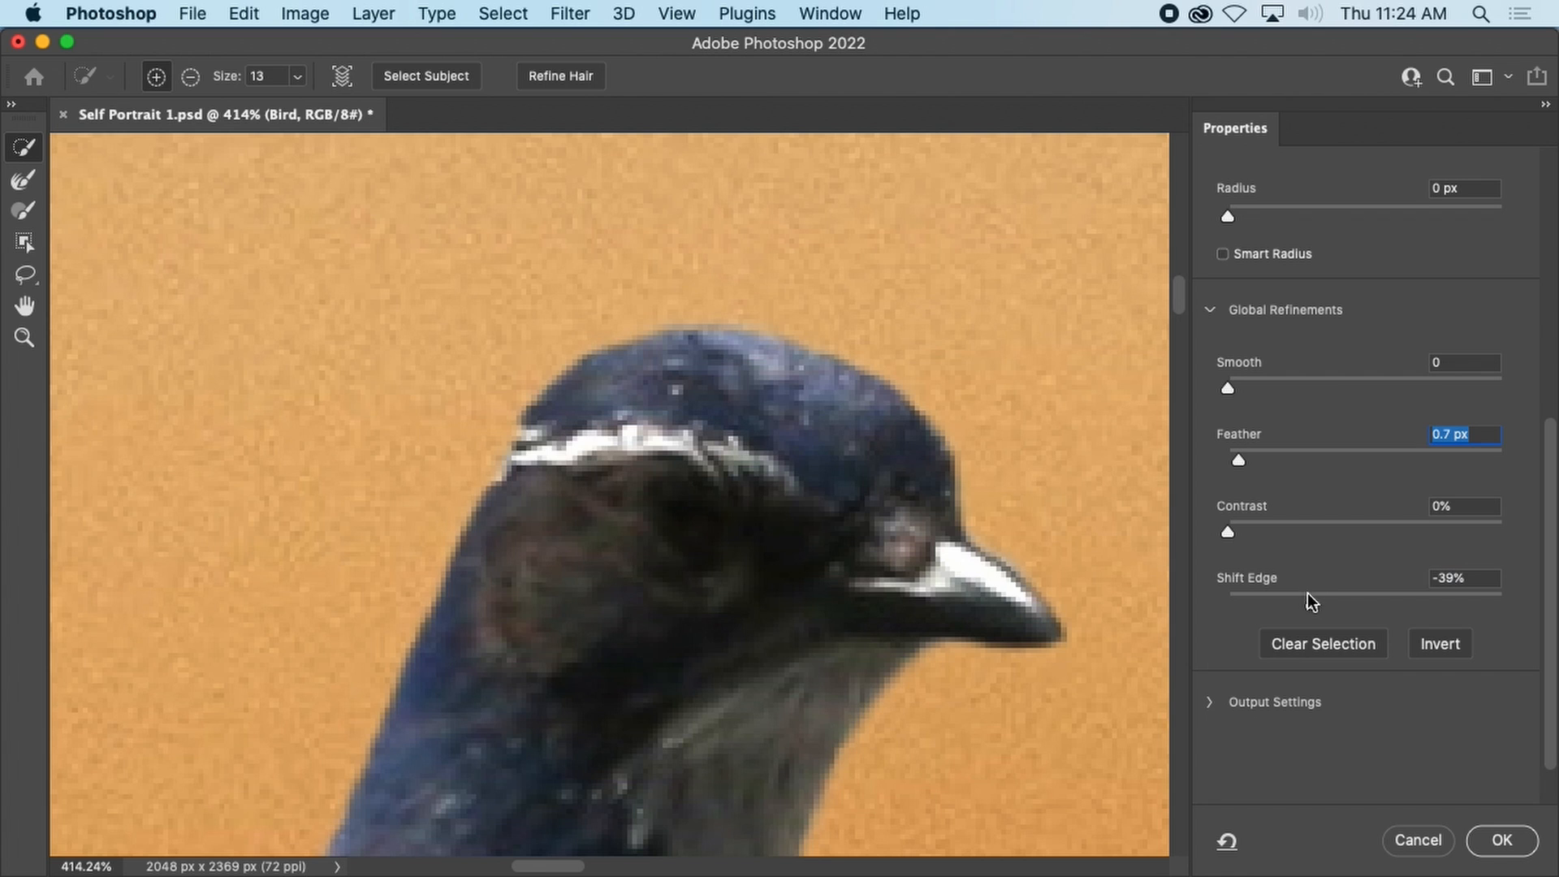
{"action": "left_click_drag", "start_coordinate": [1305, 605], "coordinate": [1299, 603]}
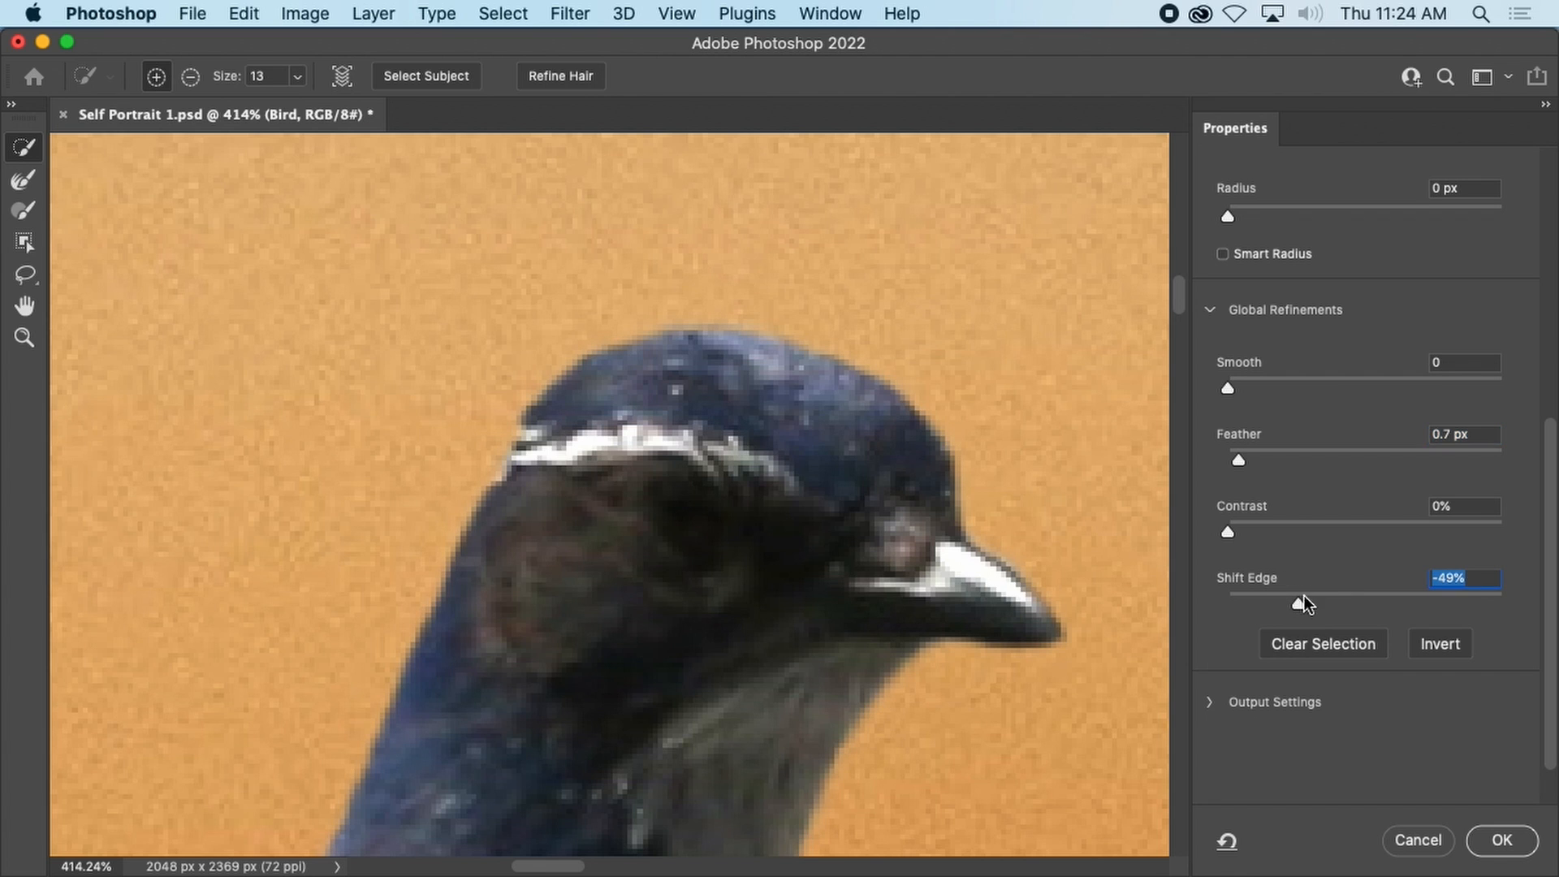
{"action": "left_click", "coordinate": [1501, 840]}
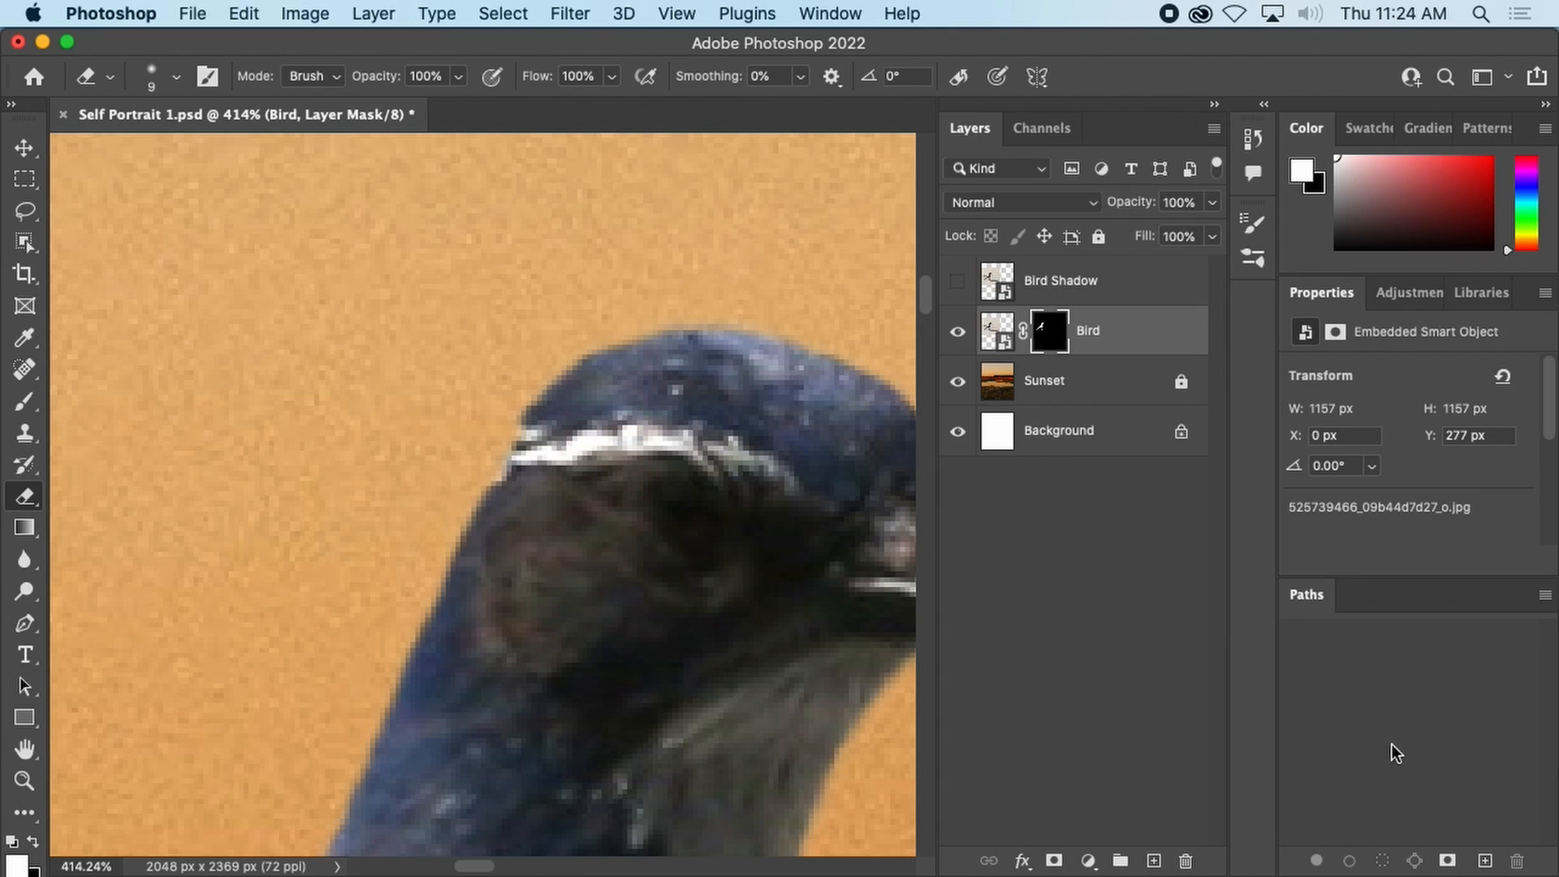
Hide the Bird layer and show the Bird Shadow layer.
{"action": "scroll", "coordinate": [745, 533], "scroll_direction": "down", "scroll_amount": 5}
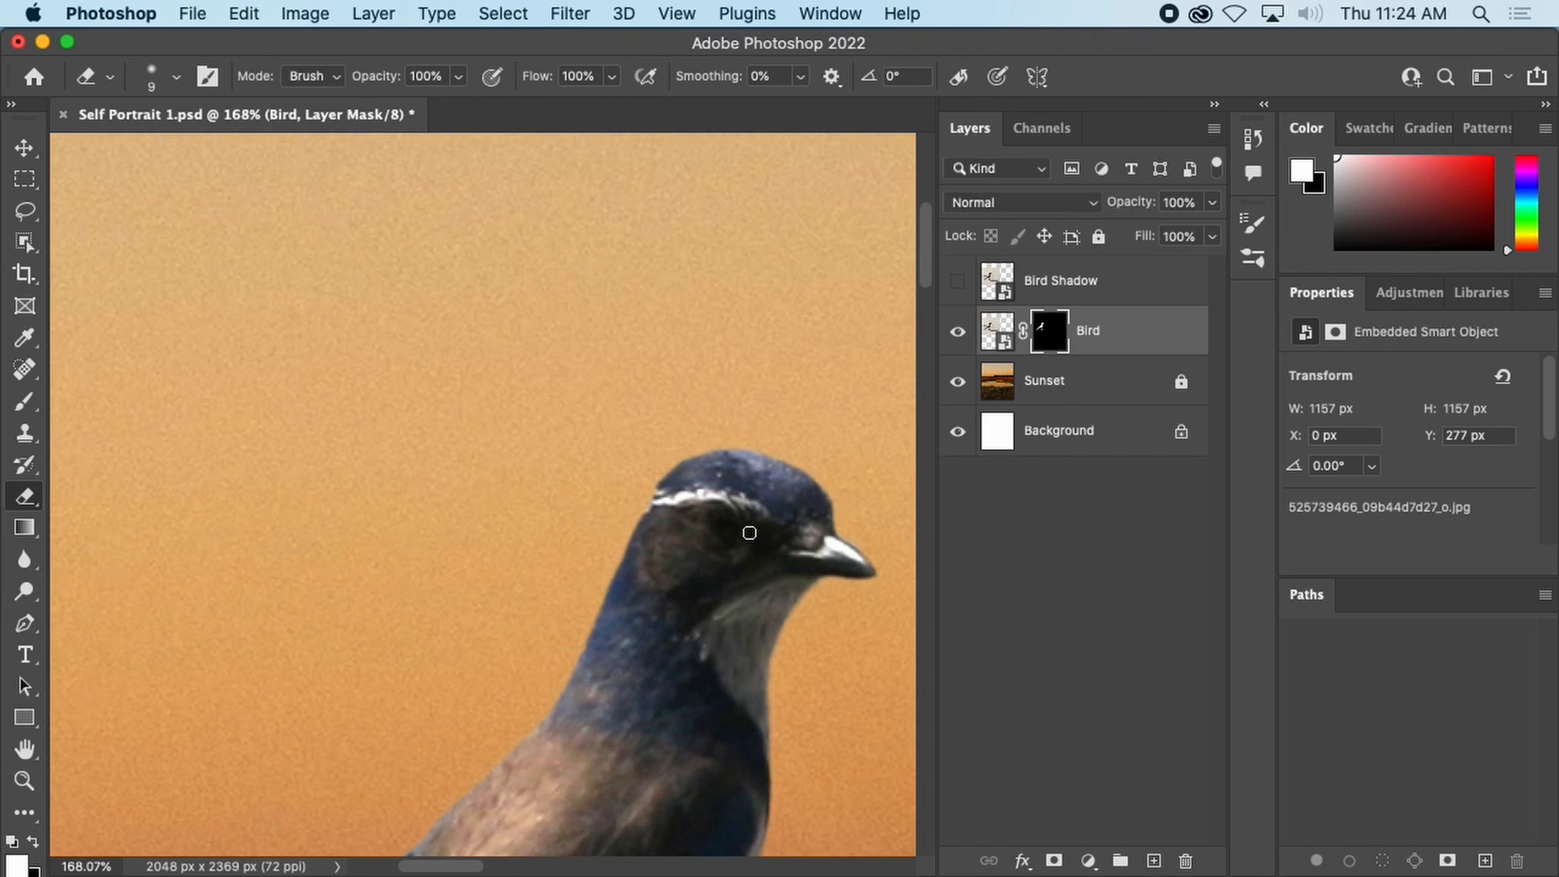
{"action": "scroll", "coordinate": [713, 440], "scroll_direction": "down", "scroll_amount": 3}
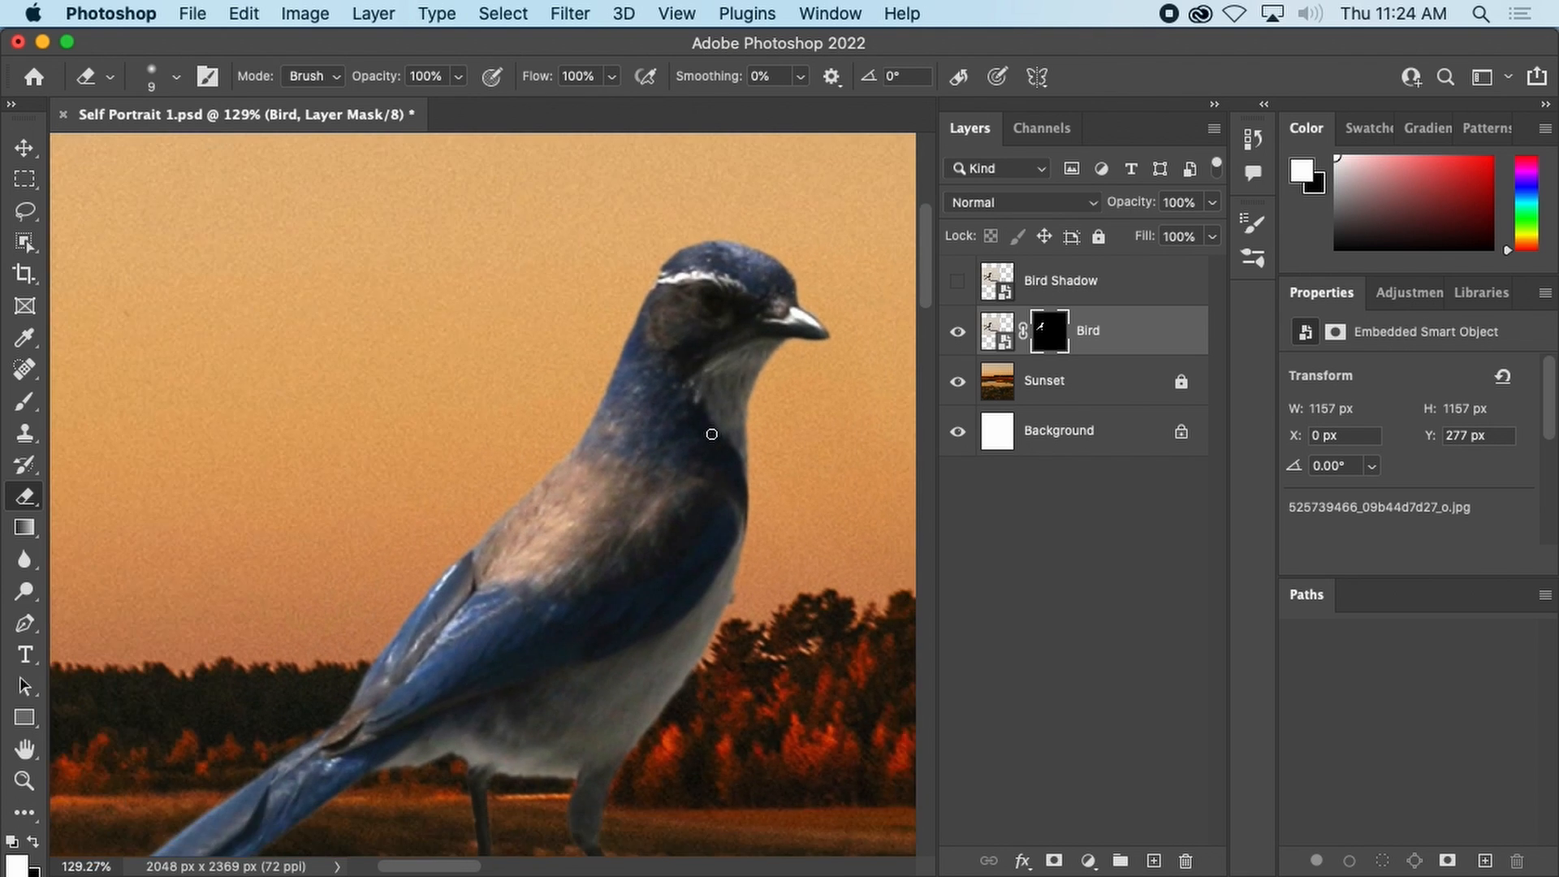
{"action": "scroll", "coordinate": [712, 440], "scroll_direction": "down", "scroll_amount": 3}
{"action": "scroll", "coordinate": [737, 488], "scroll_direction": "down", "scroll_amount": 2}
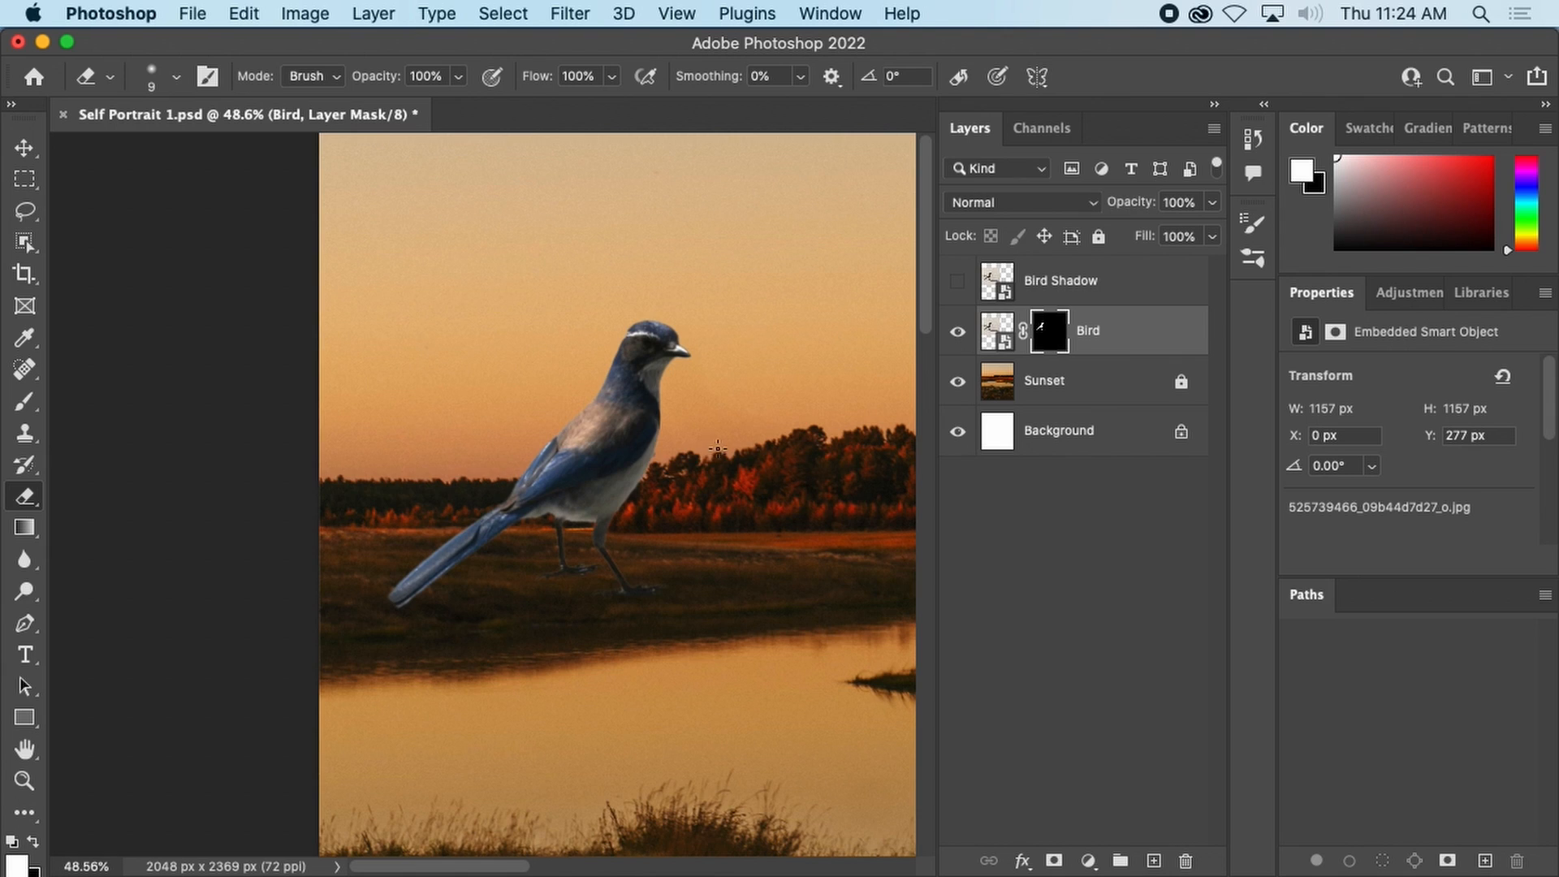
{"action": "scroll", "coordinate": [625, 460], "scroll_direction": "right", "scroll_amount": 4}
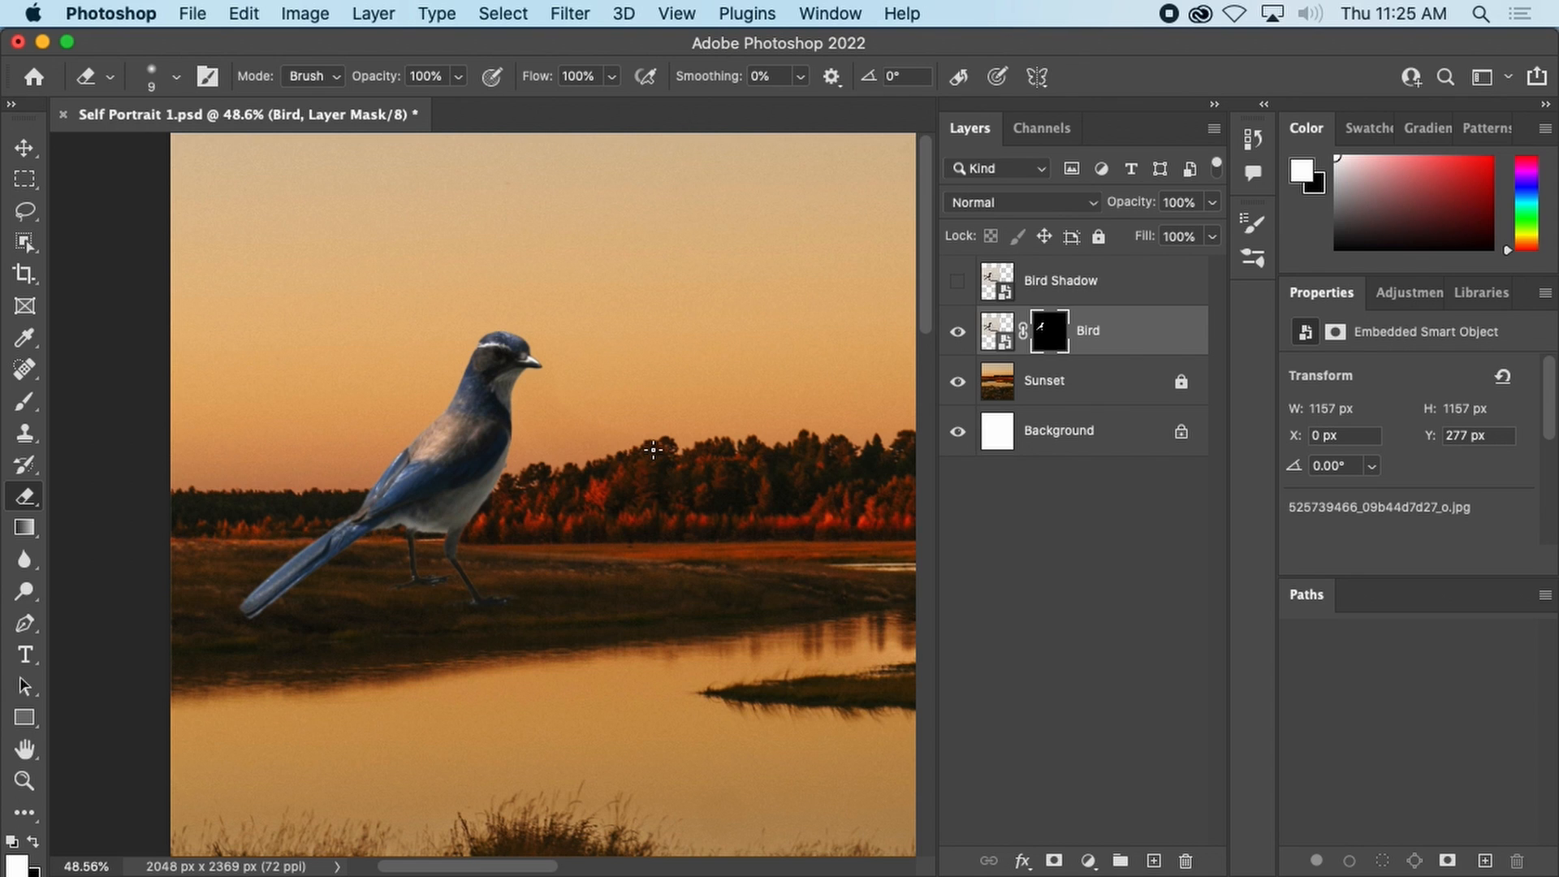
{"action": "left_click", "coordinate": [958, 331]}
{"action": "left_click", "coordinate": [959, 281]}
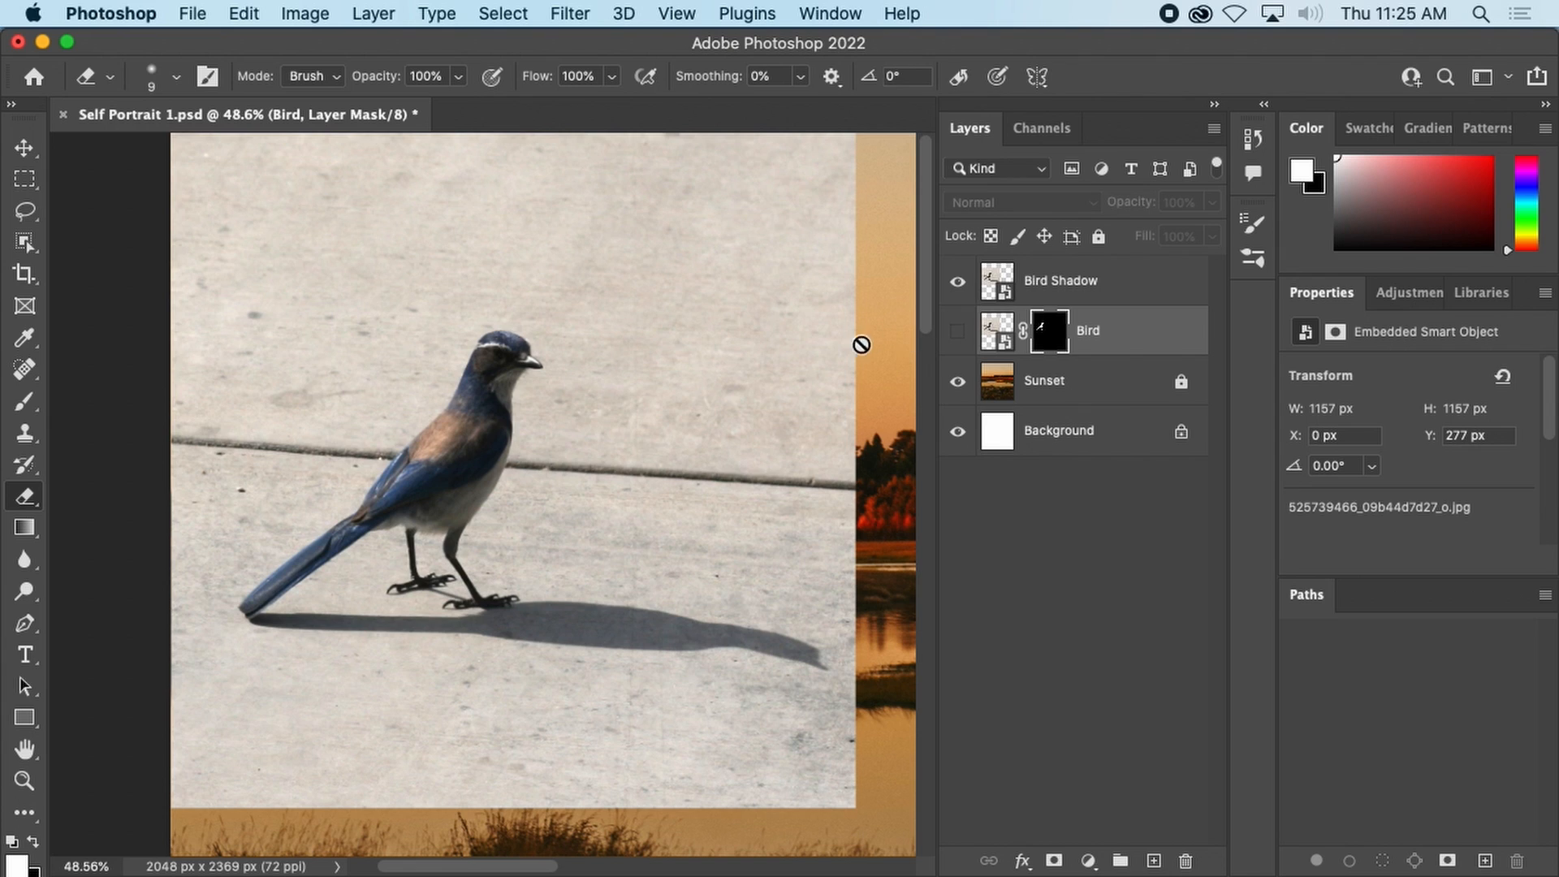
Lock the Bird layer completely and make Bird Shadow the active layer.
{"action": "left_click", "coordinate": [1062, 282]}
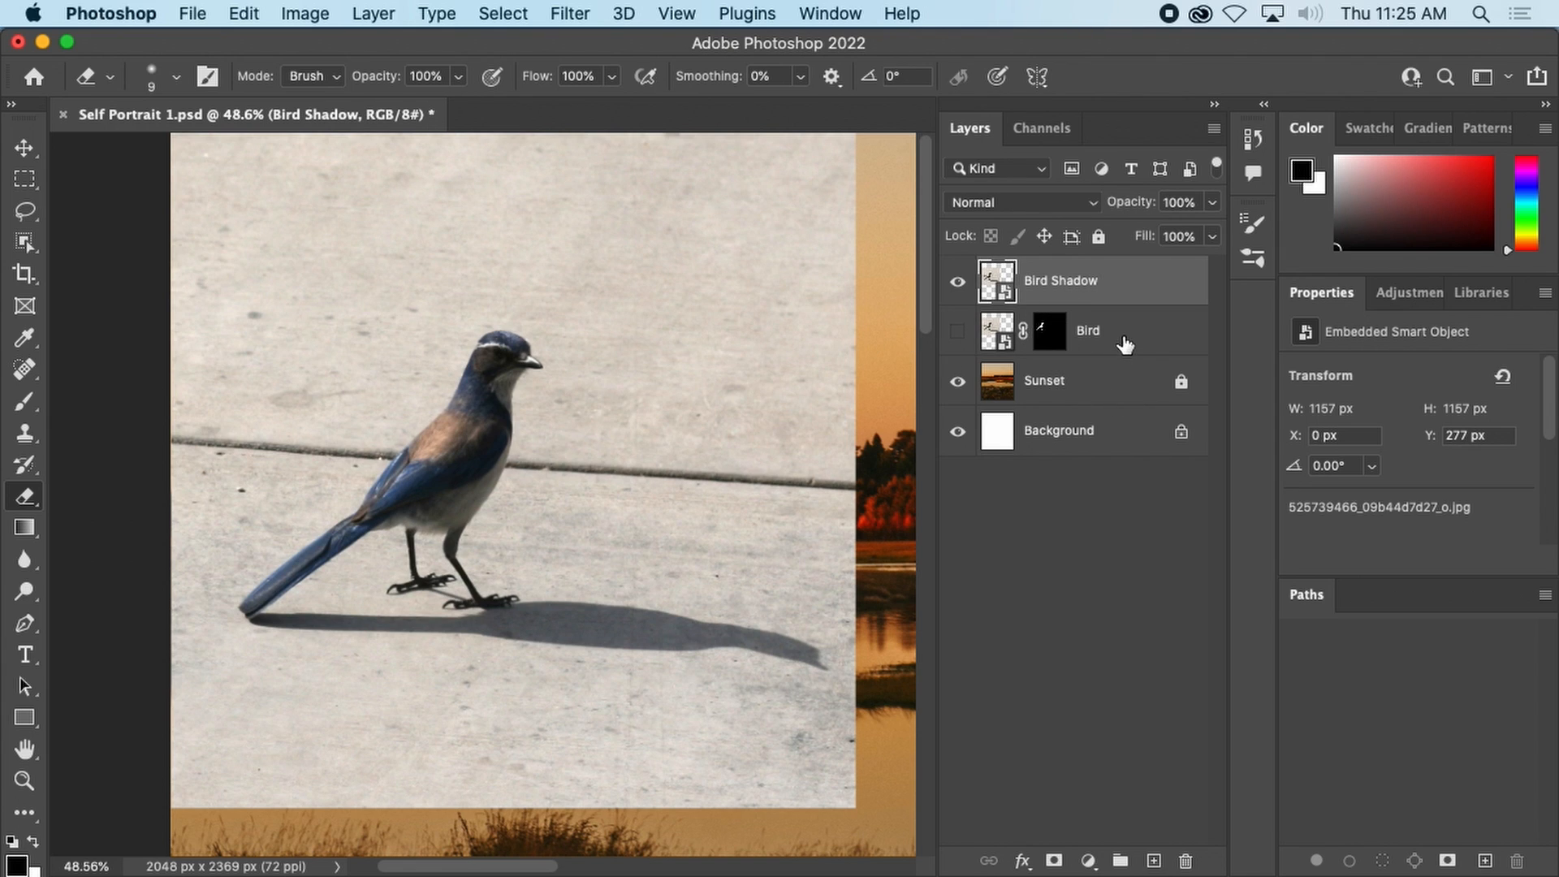
{"action": "left_click", "coordinate": [1126, 343]}
{"action": "left_click", "coordinate": [1099, 237]}
{"action": "left_click", "coordinate": [1111, 286]}
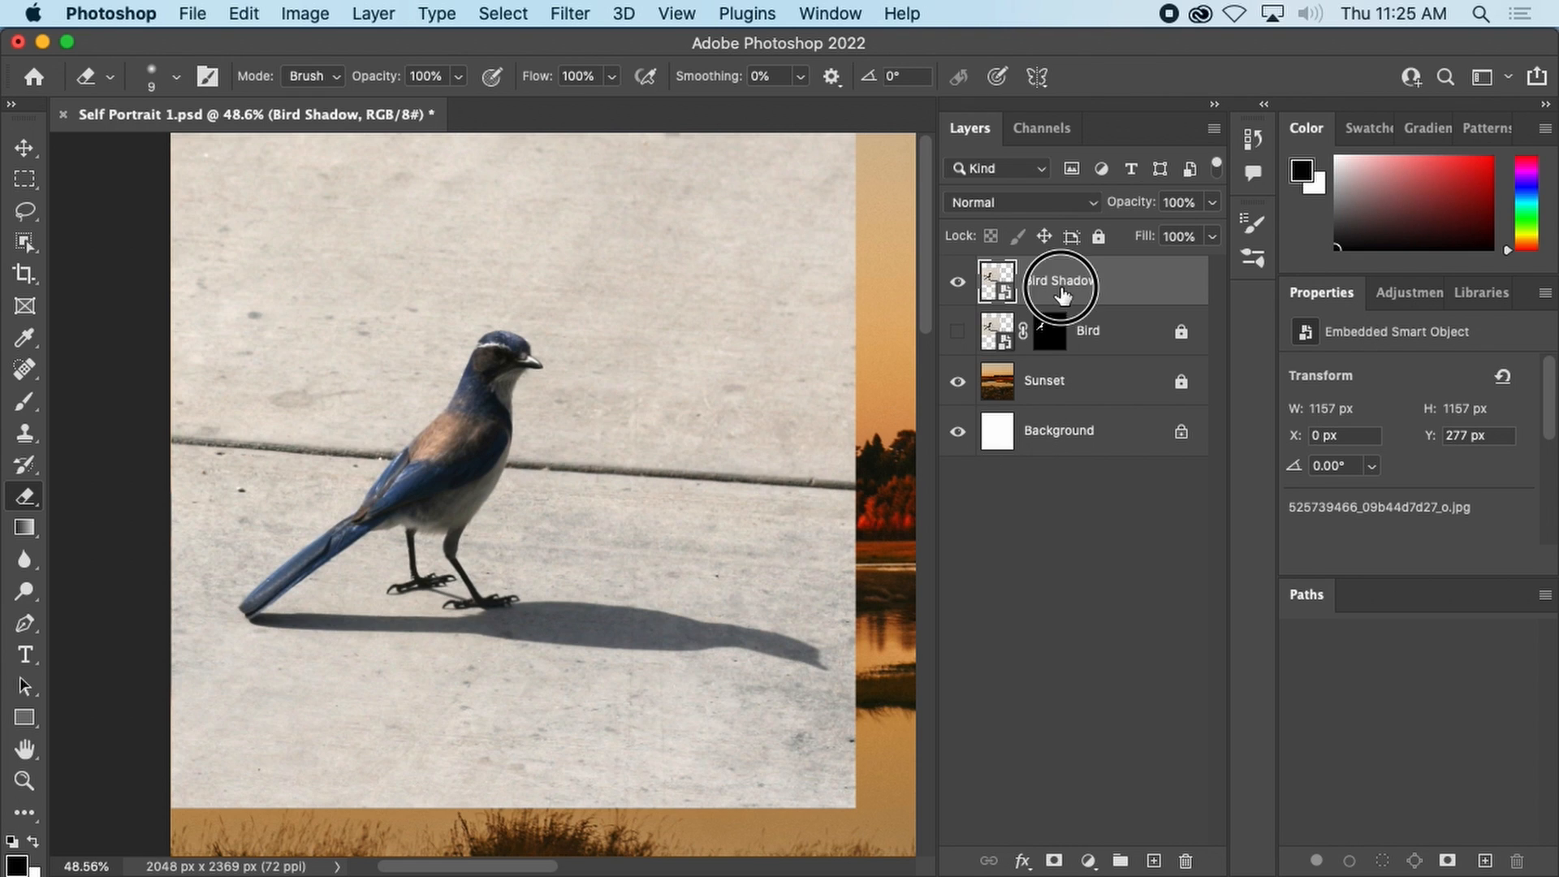
Rasterize the Bird Shadow smart object into a pixel layer.
{"action": "scroll", "coordinate": [641, 560], "scroll_direction": "up", "scroll_amount": 1}
{"action": "scroll", "coordinate": [508, 599], "scroll_direction": "up", "scroll_amount": 2}
{"action": "scroll", "coordinate": [508, 599], "scroll_direction": "up", "scroll_amount": 1}
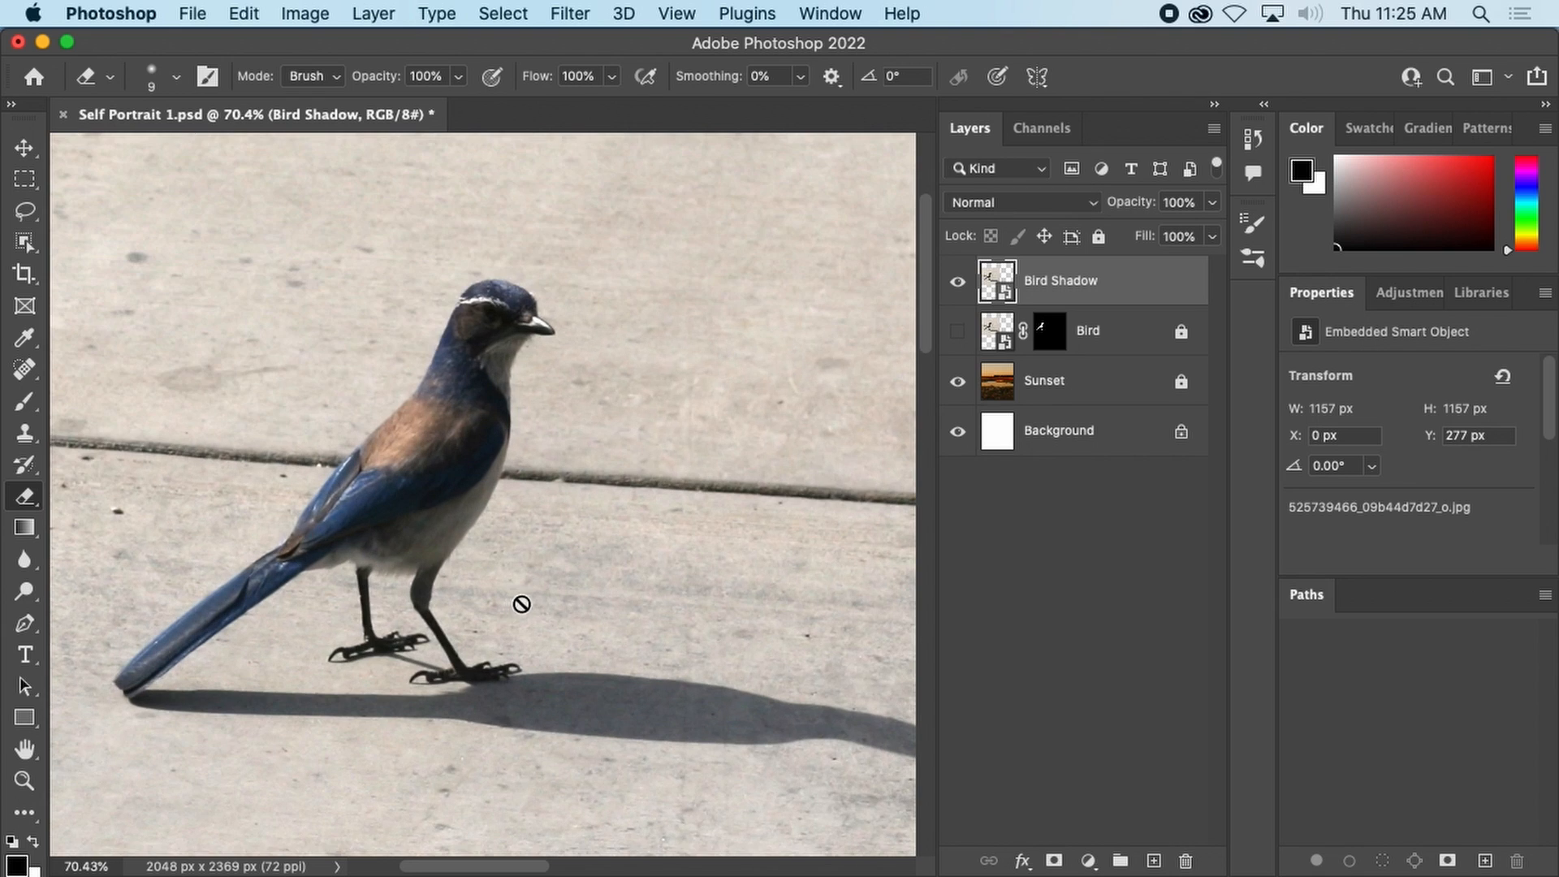
{"action": "left_click", "coordinate": [584, 480]}
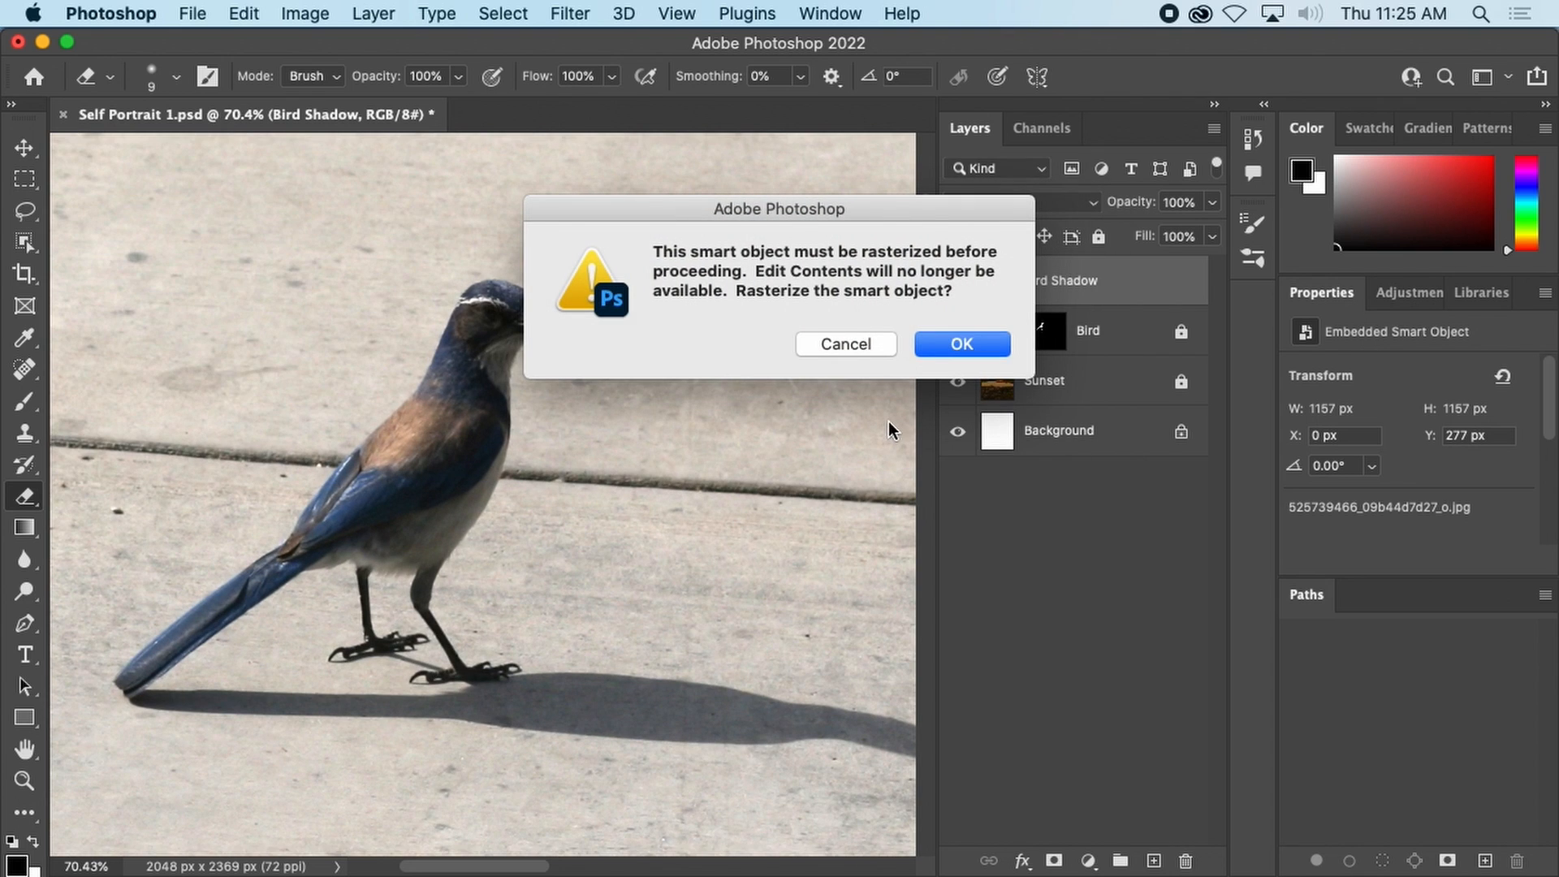
{"action": "left_click", "coordinate": [963, 345]}
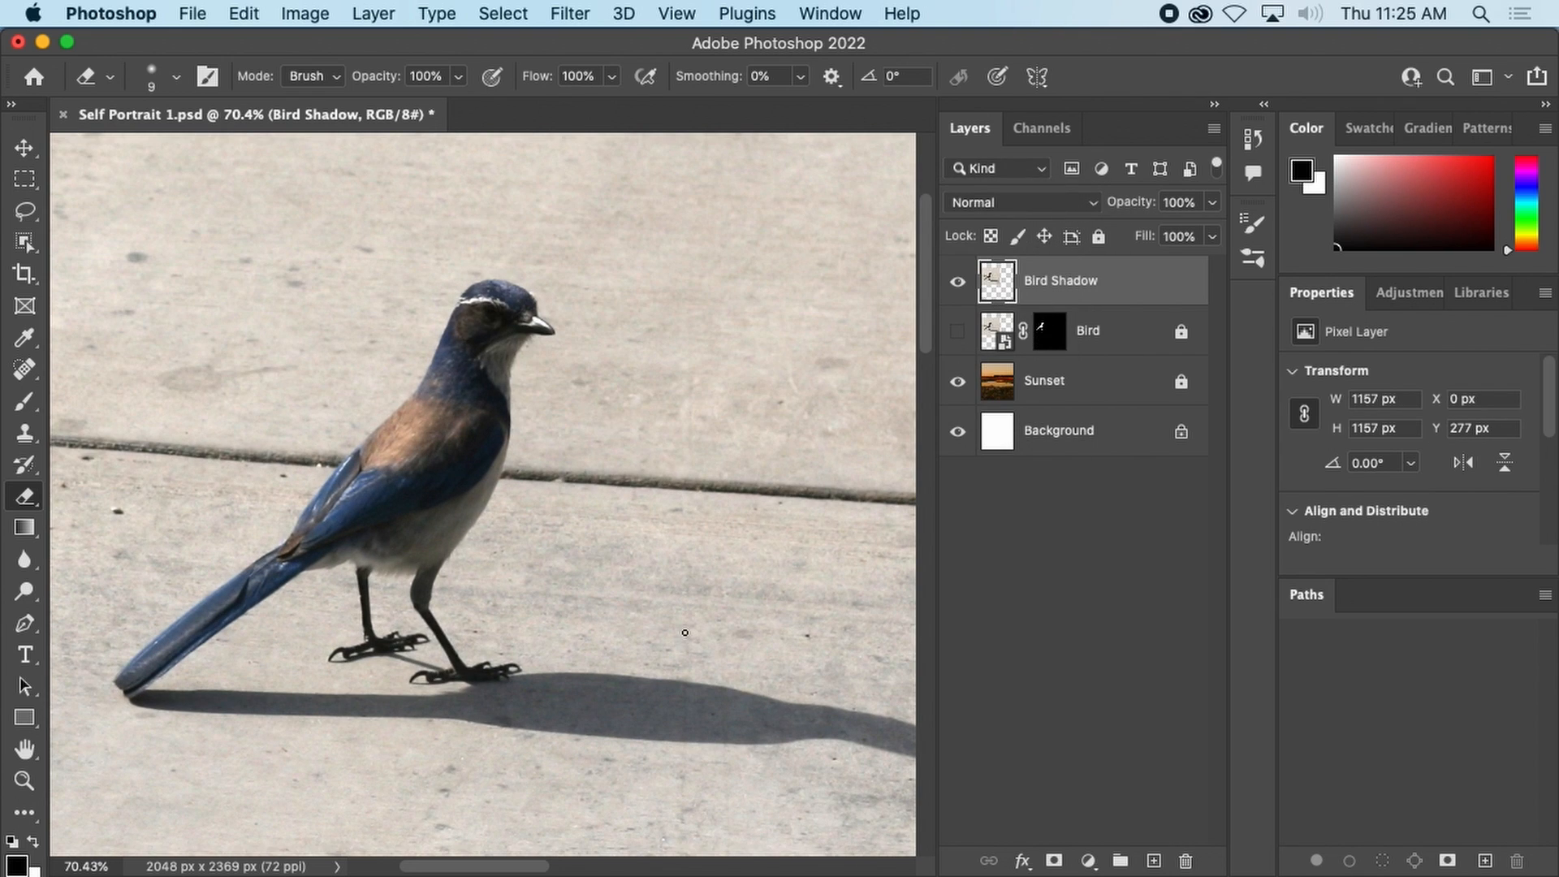
Select the main body of the bird's shadow with the Magic Wand Tool at a tolerance of 16.
{"action": "left_click", "coordinate": [24, 147]}
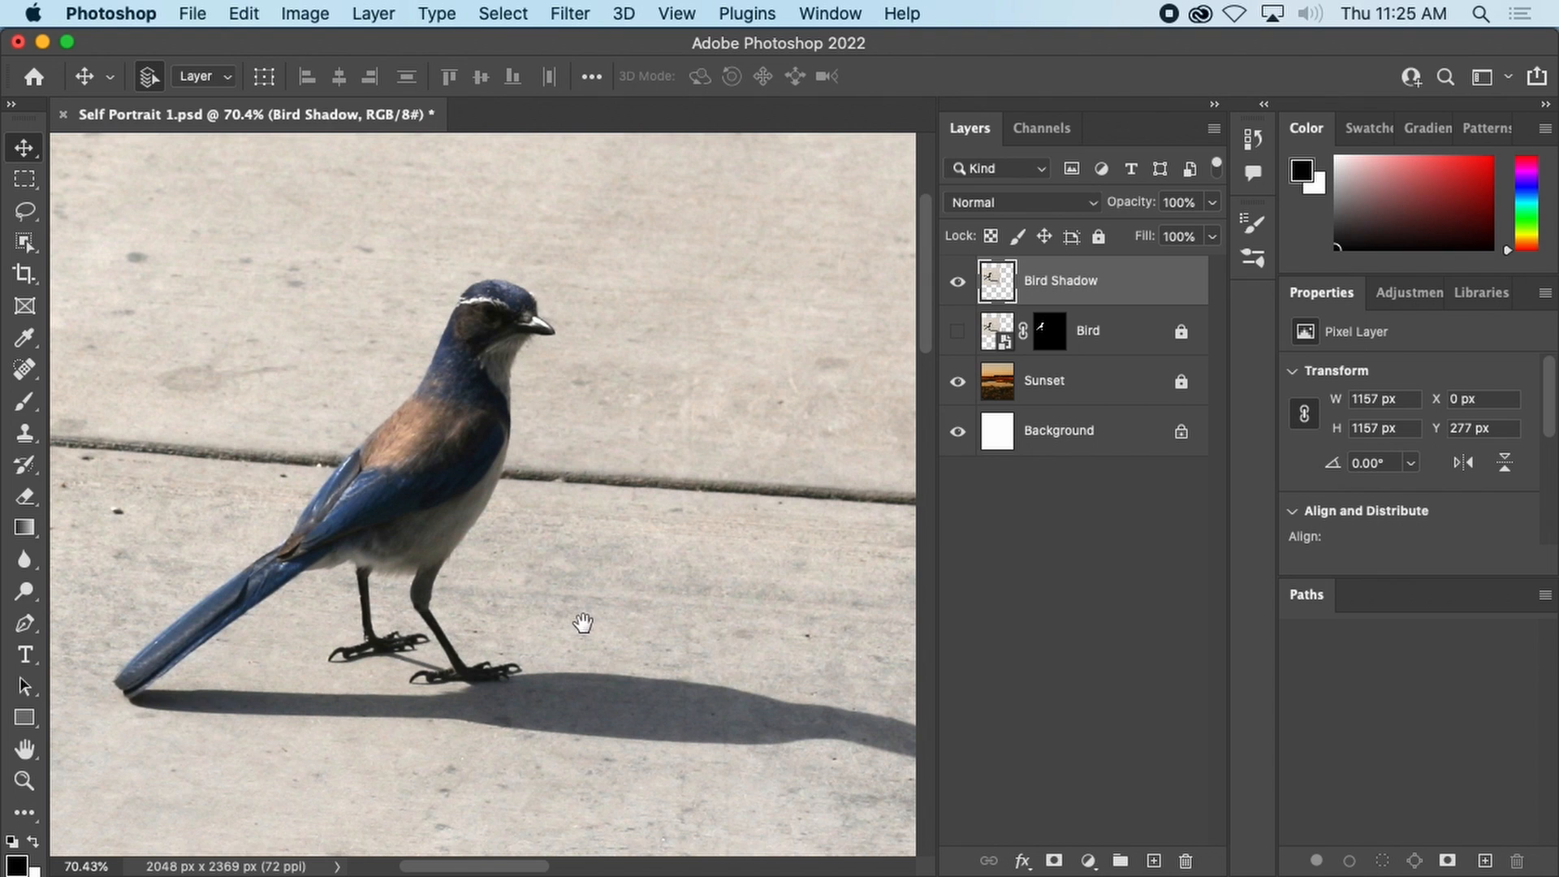
{"action": "left_click_drag", "start_coordinate": [640, 642], "coordinate": [626, 383]}
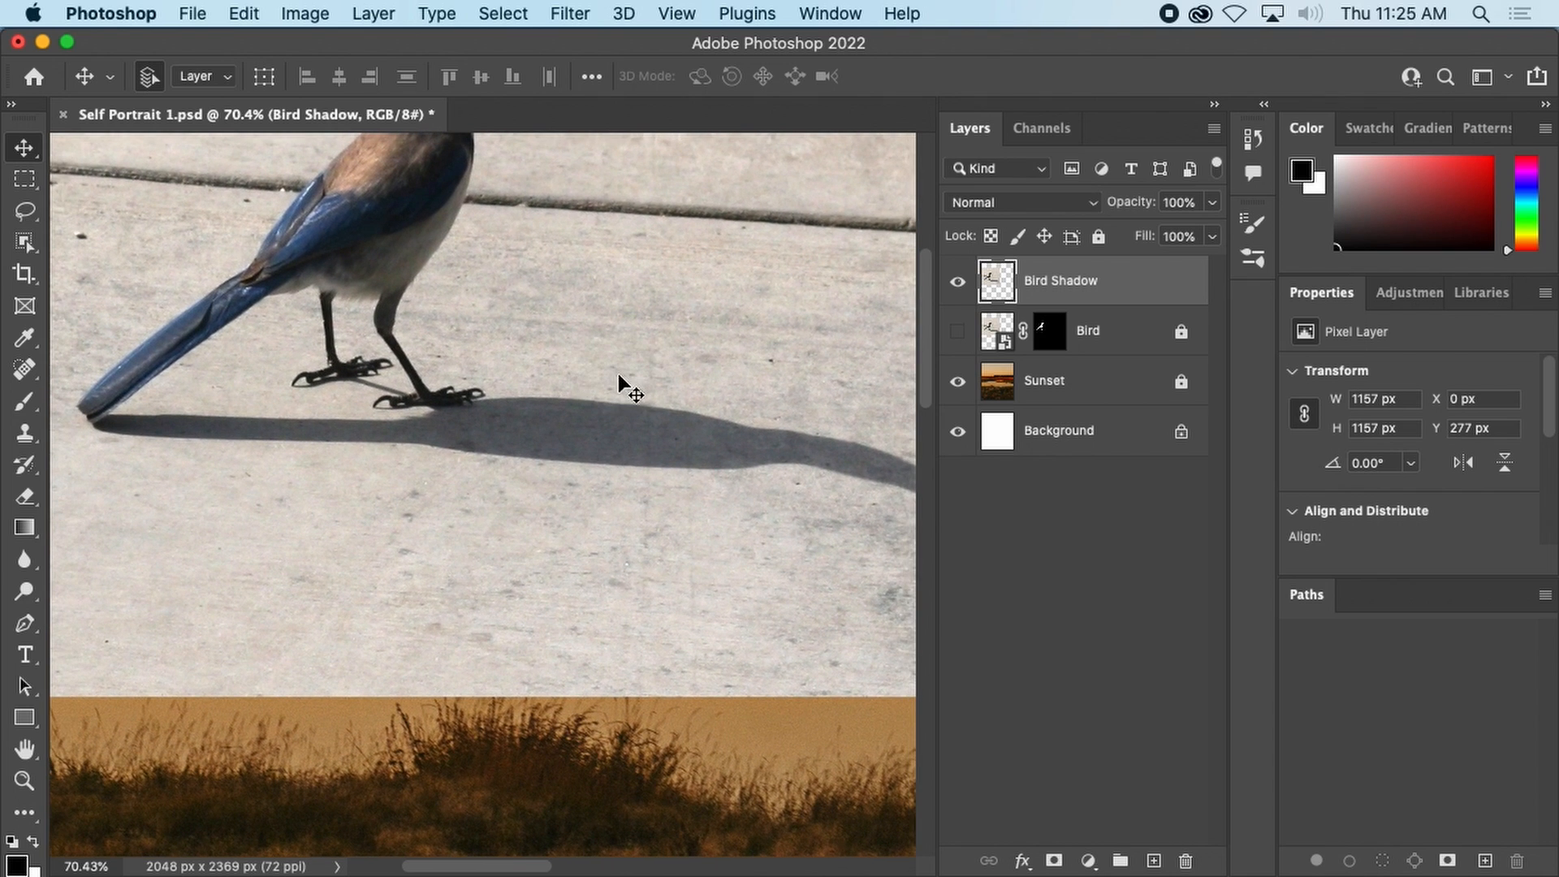
{"action": "key", "text": "super+minus"}
{"action": "left_click", "coordinate": [24, 242]}
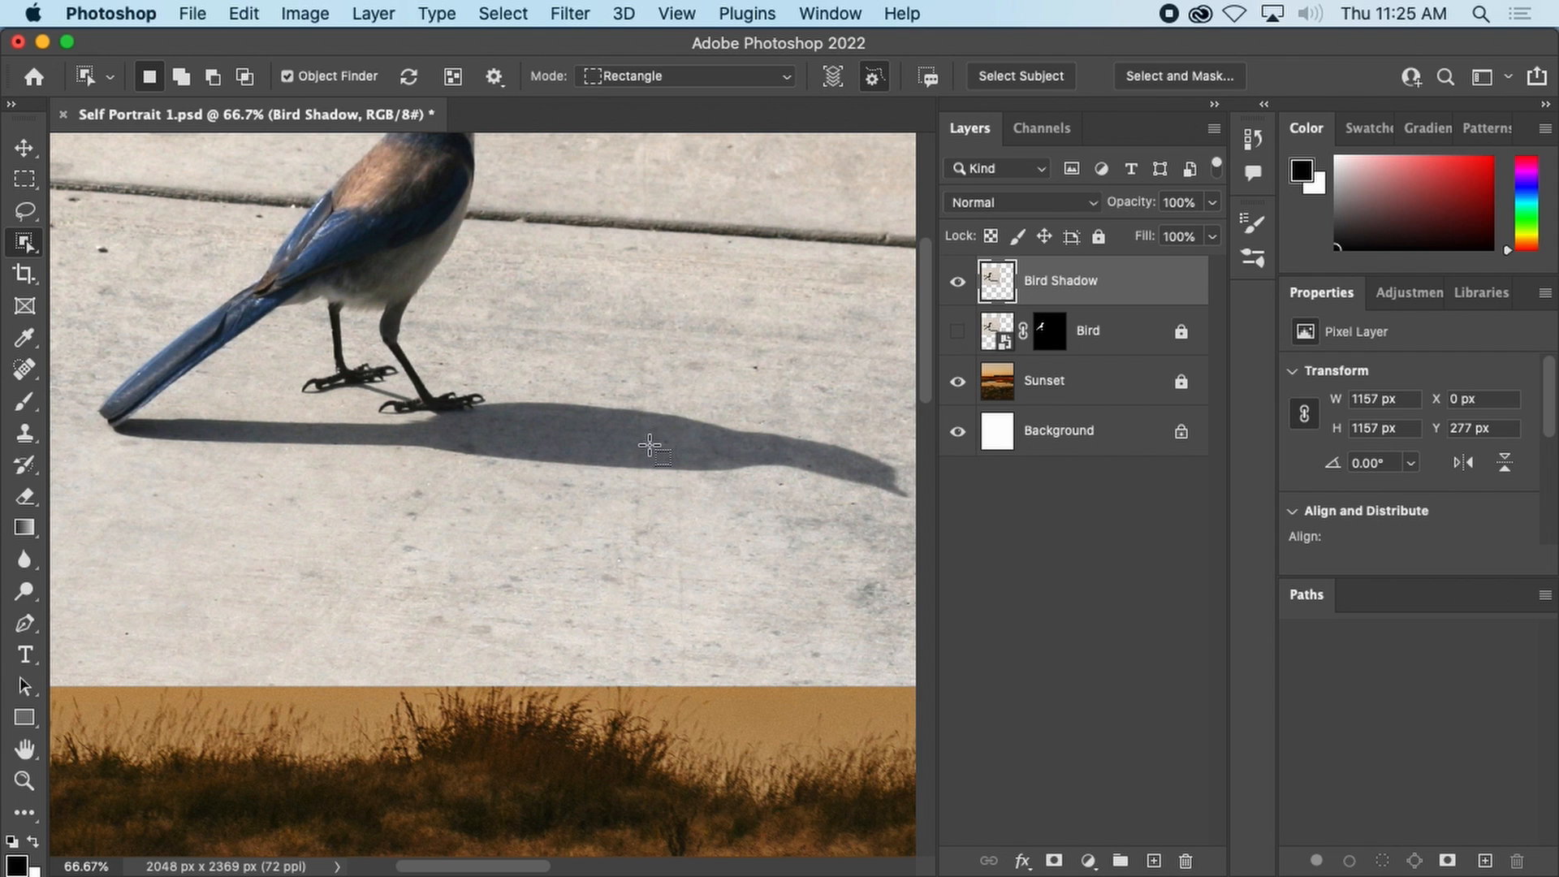
{"action": "key", "text": "super+plus"}
{"action": "key", "text": "super+plus"}
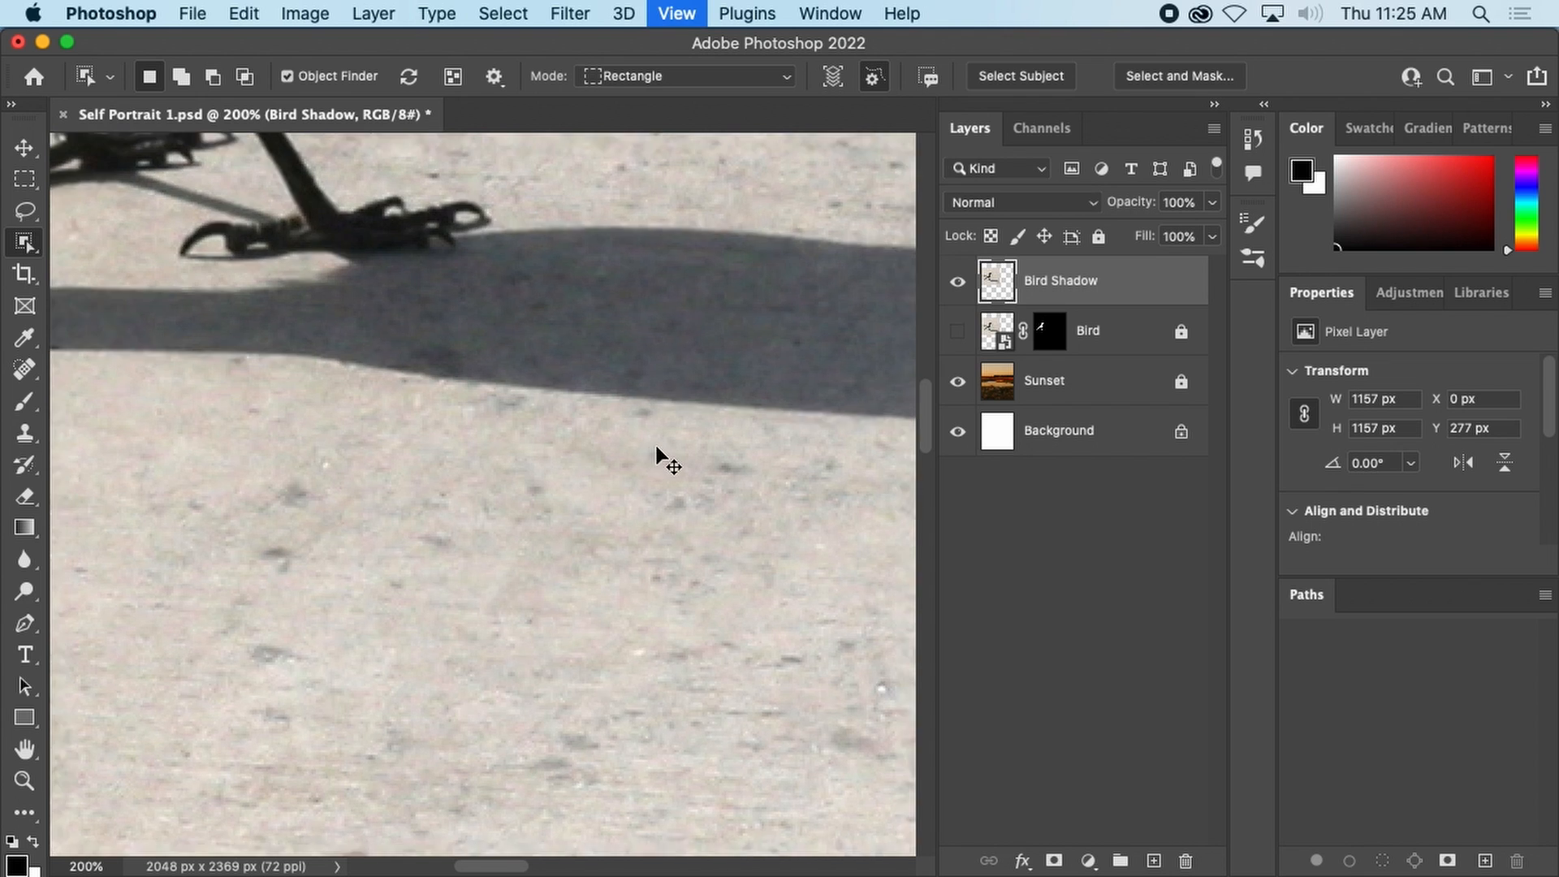
{"action": "key", "text": "super+minus"}
{"action": "key", "text": "super+minus"}
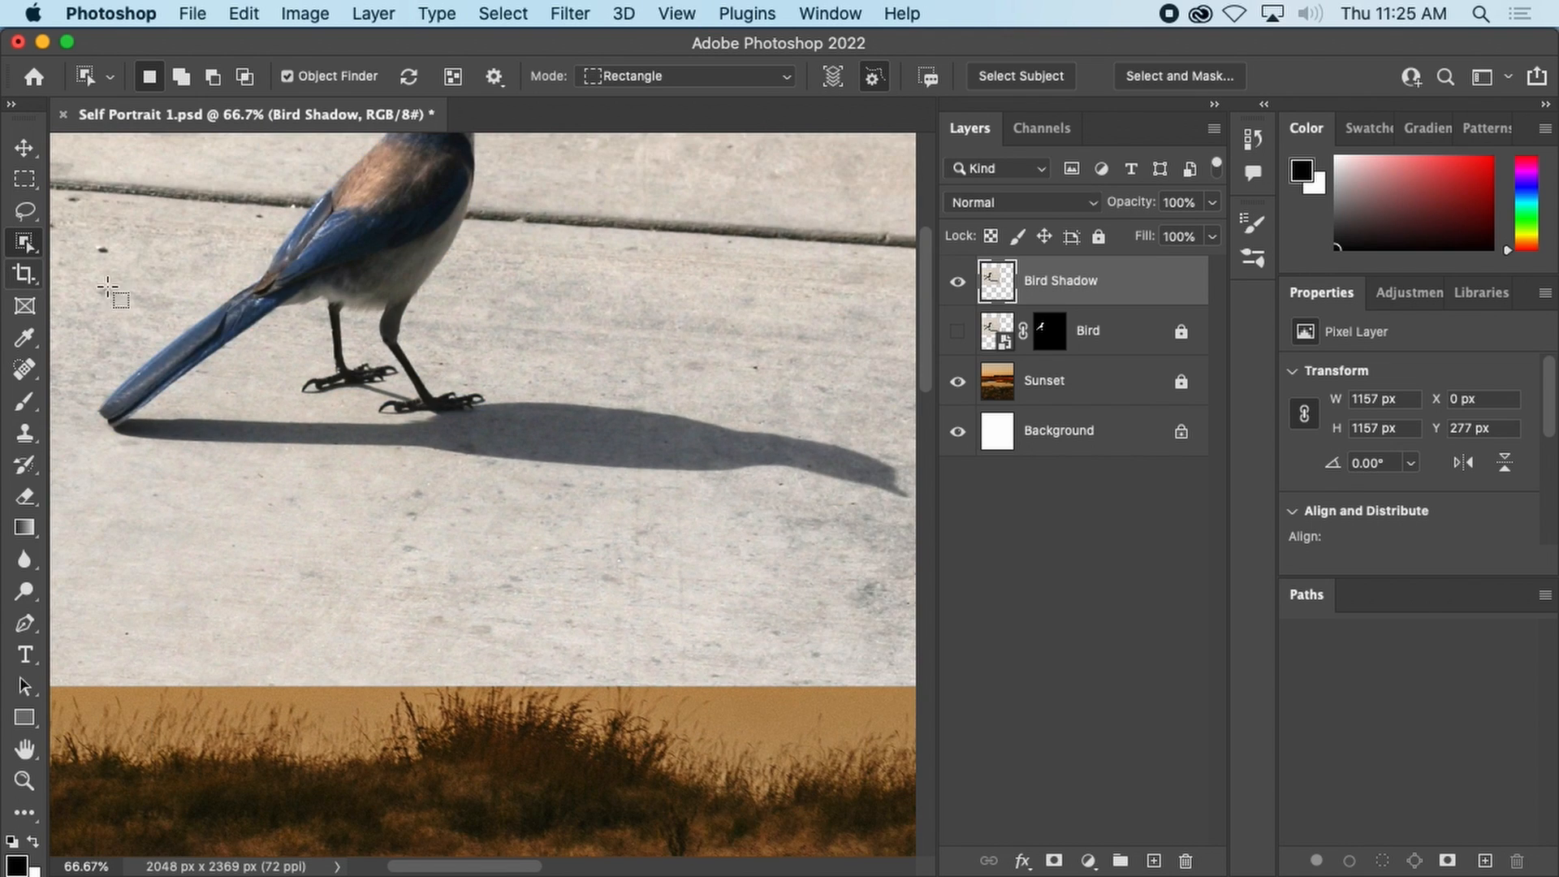
{"action": "left_click", "coordinate": [28, 246]}
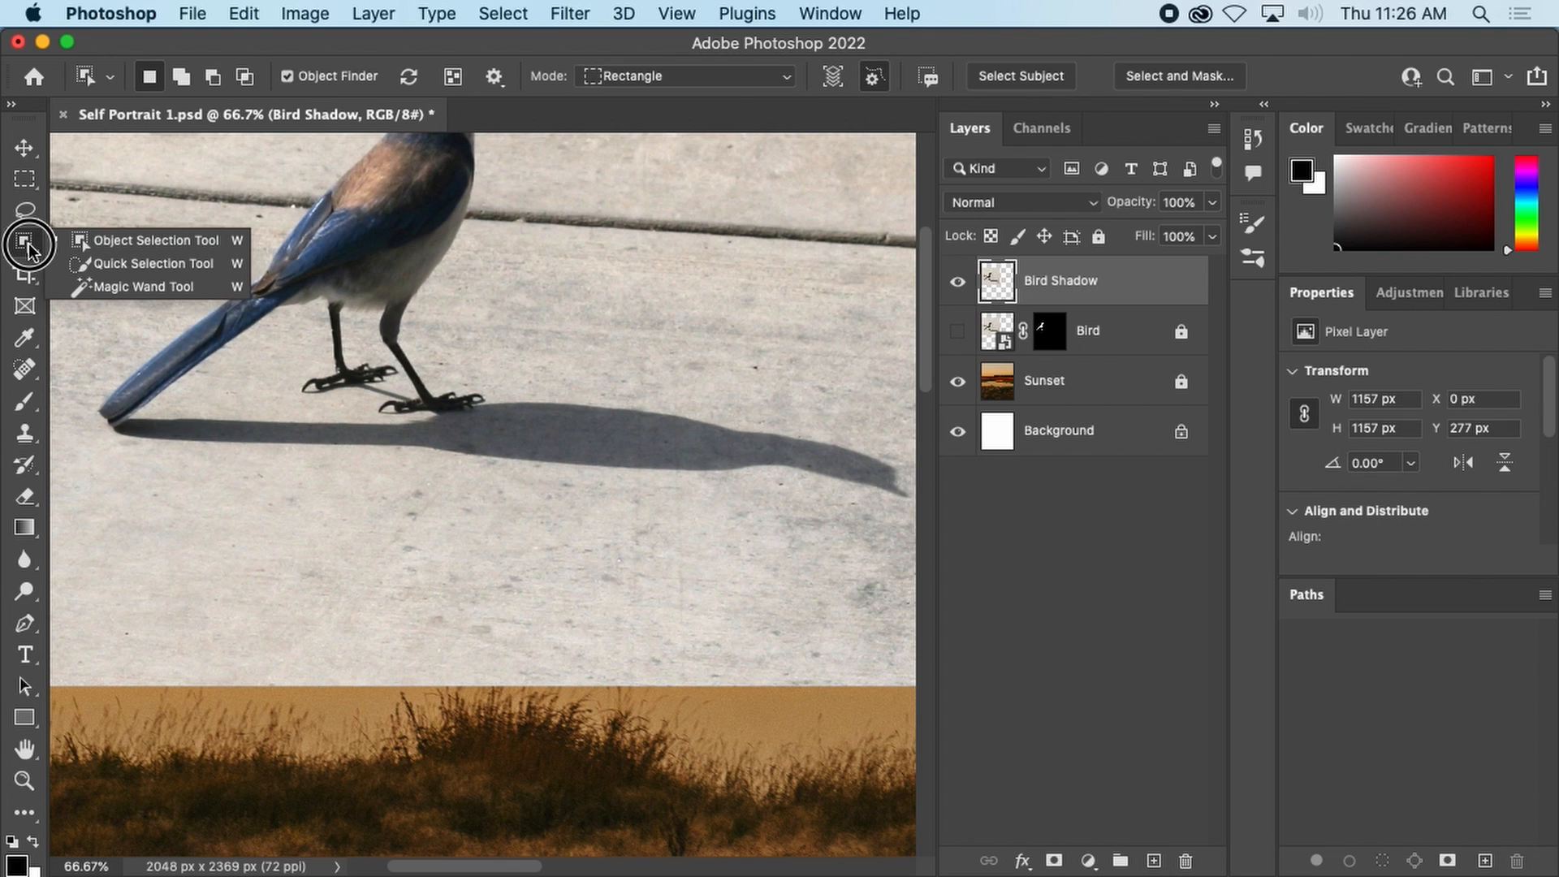
{"action": "left_click", "coordinate": [181, 290]}
{"action": "left_click", "coordinate": [596, 457]}
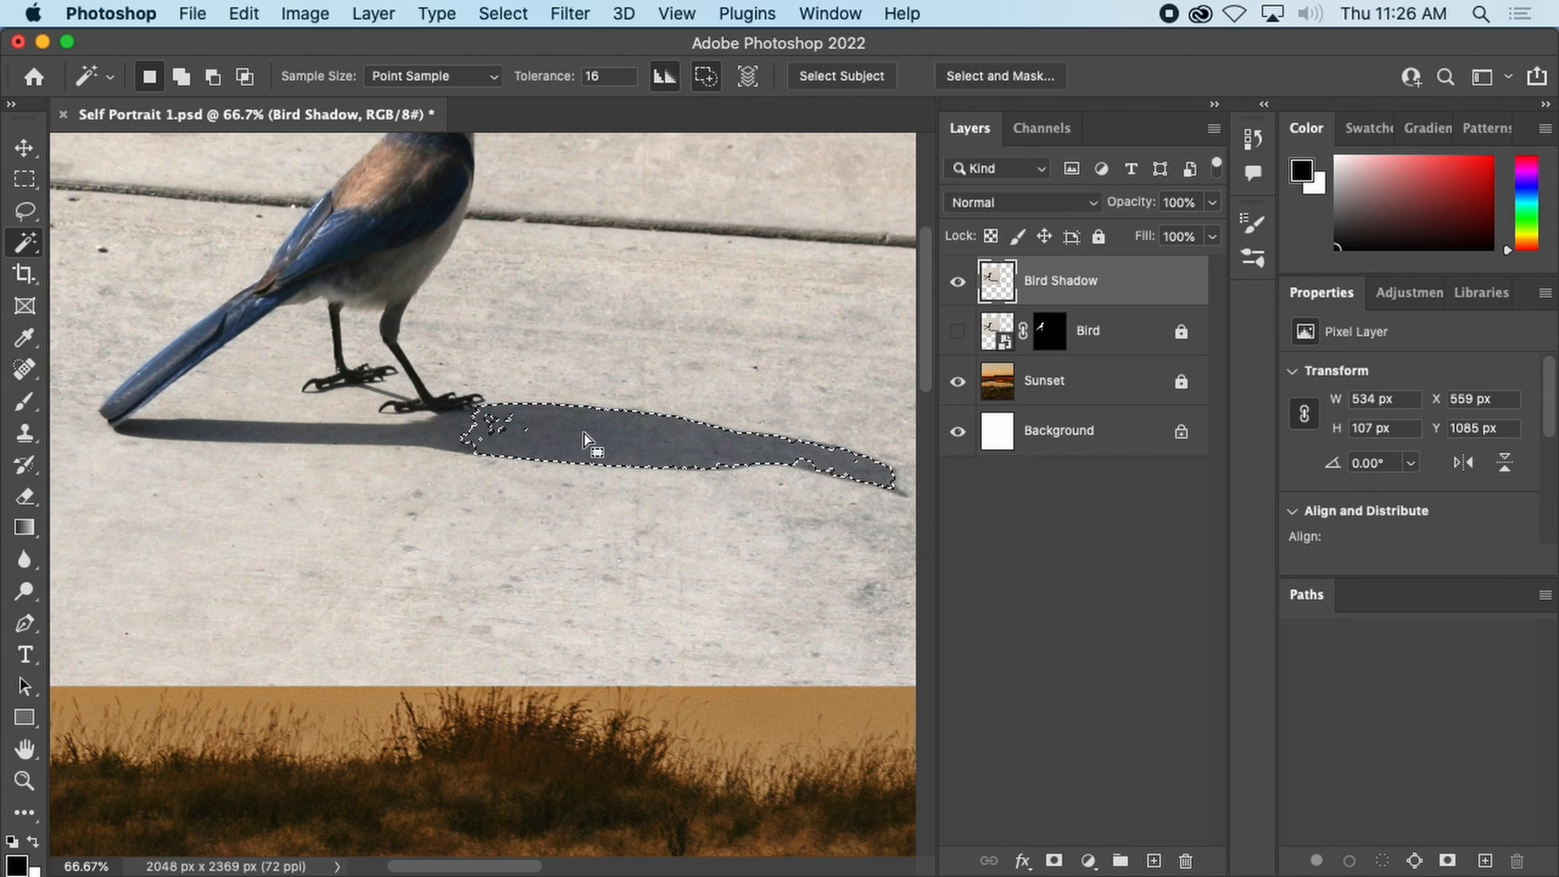
Add the shadow's tail section, tail end and missing lower edge near the head to the Magic Wand selection.
{"action": "key", "text": "shift"}
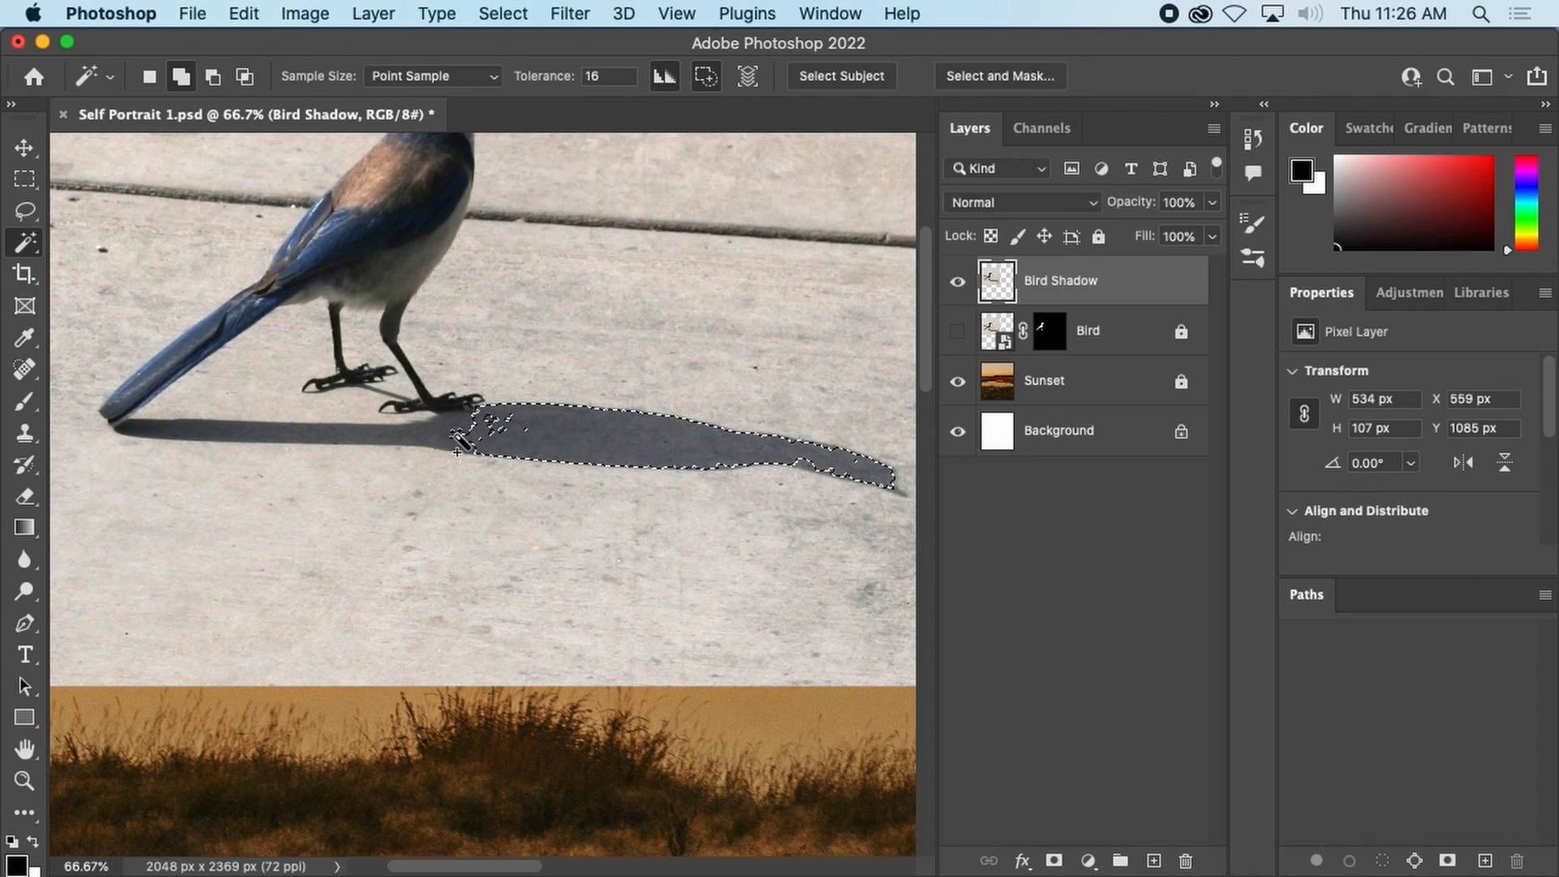
{"action": "left_click", "coordinate": [455, 435], "text": "shift"}
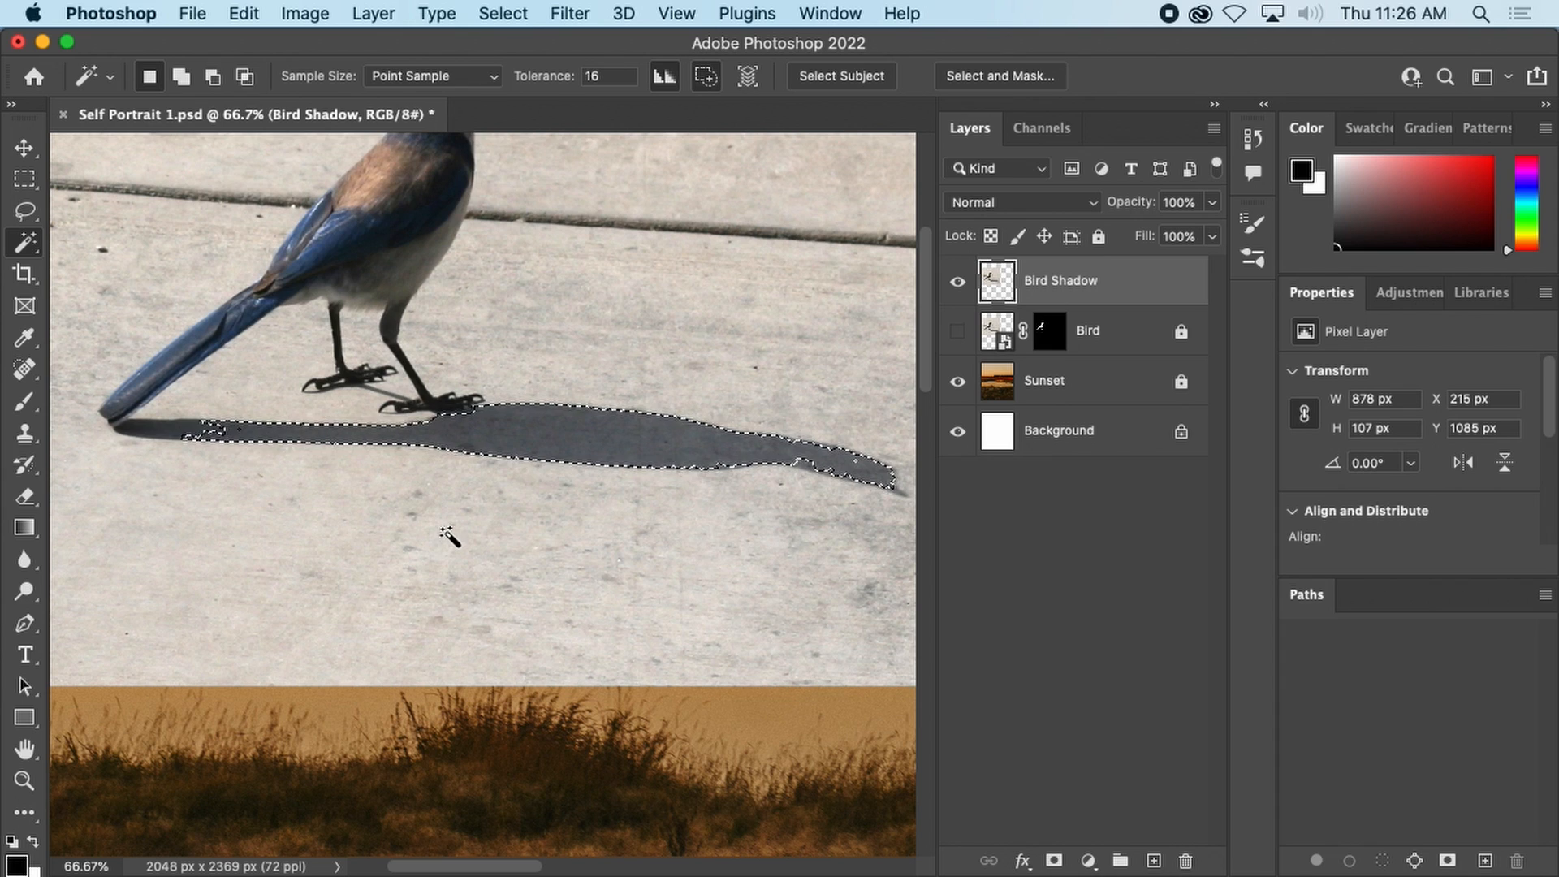
{"action": "left_click", "coordinate": [167, 436], "text": "shift"}
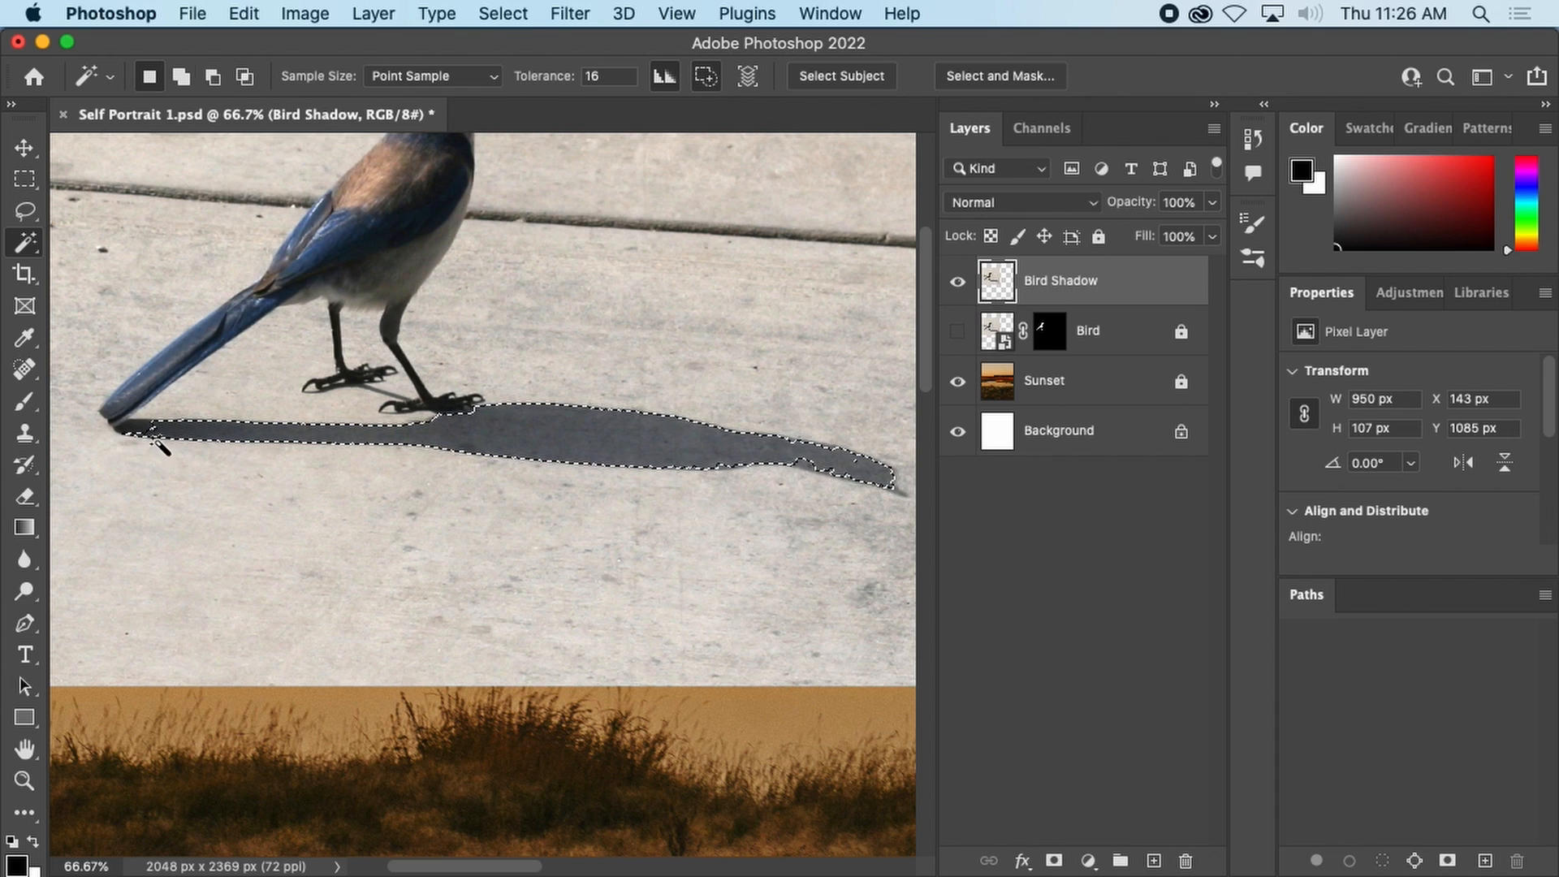
{"action": "left_click", "coordinate": [152, 439], "text": "shift"}
{"action": "left_click", "coordinate": [832, 483], "text": "shift"}
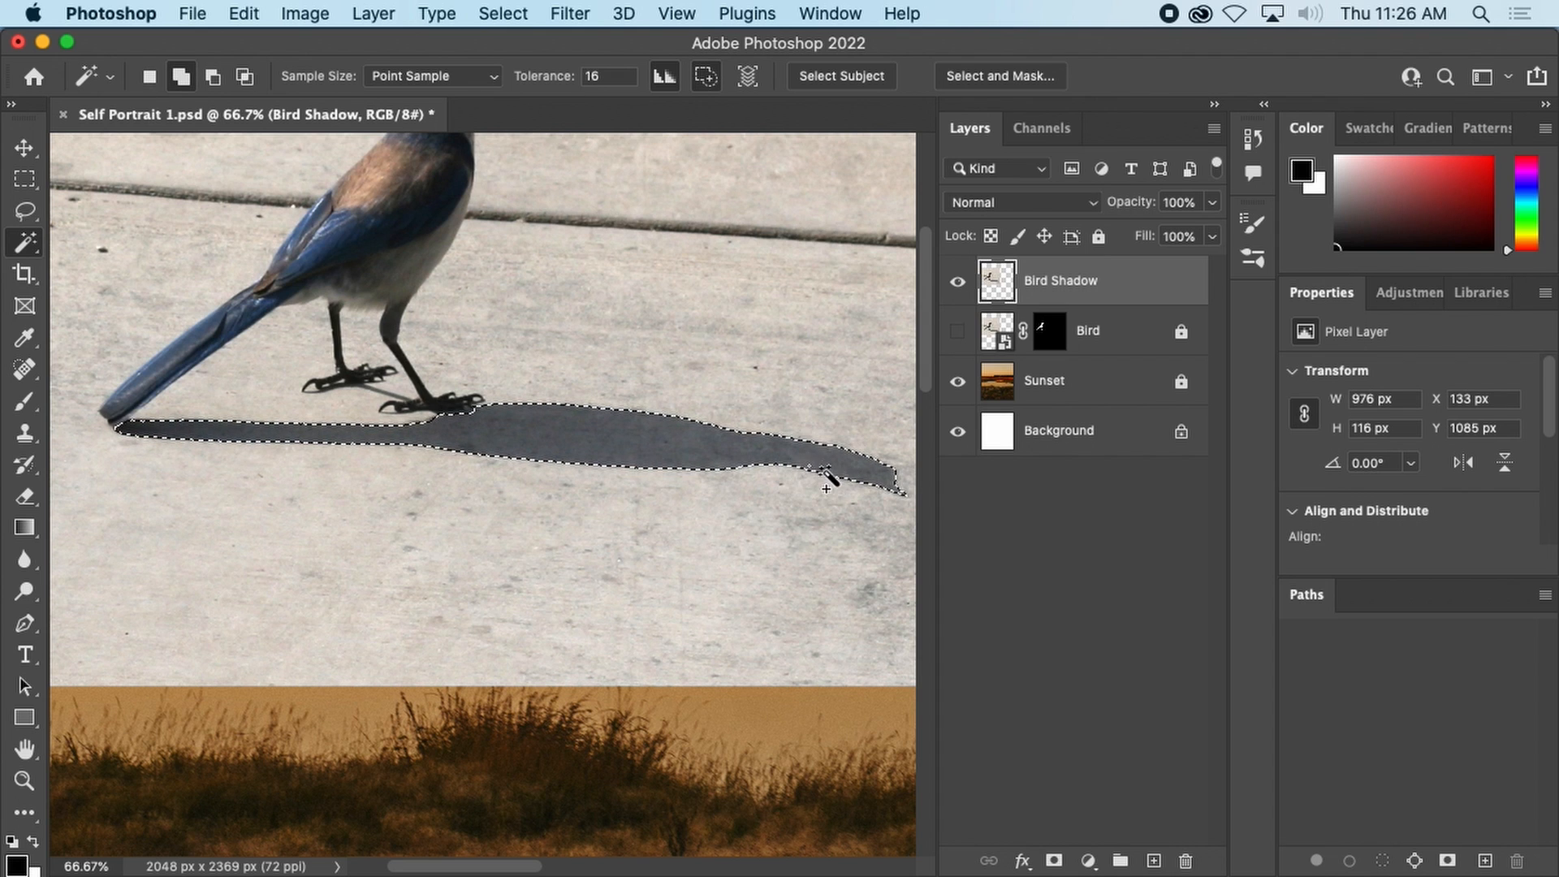
Add the small unselected speck inside the shadow's body to the Magic Wand selection.
{"action": "key", "text": "super+plus"}
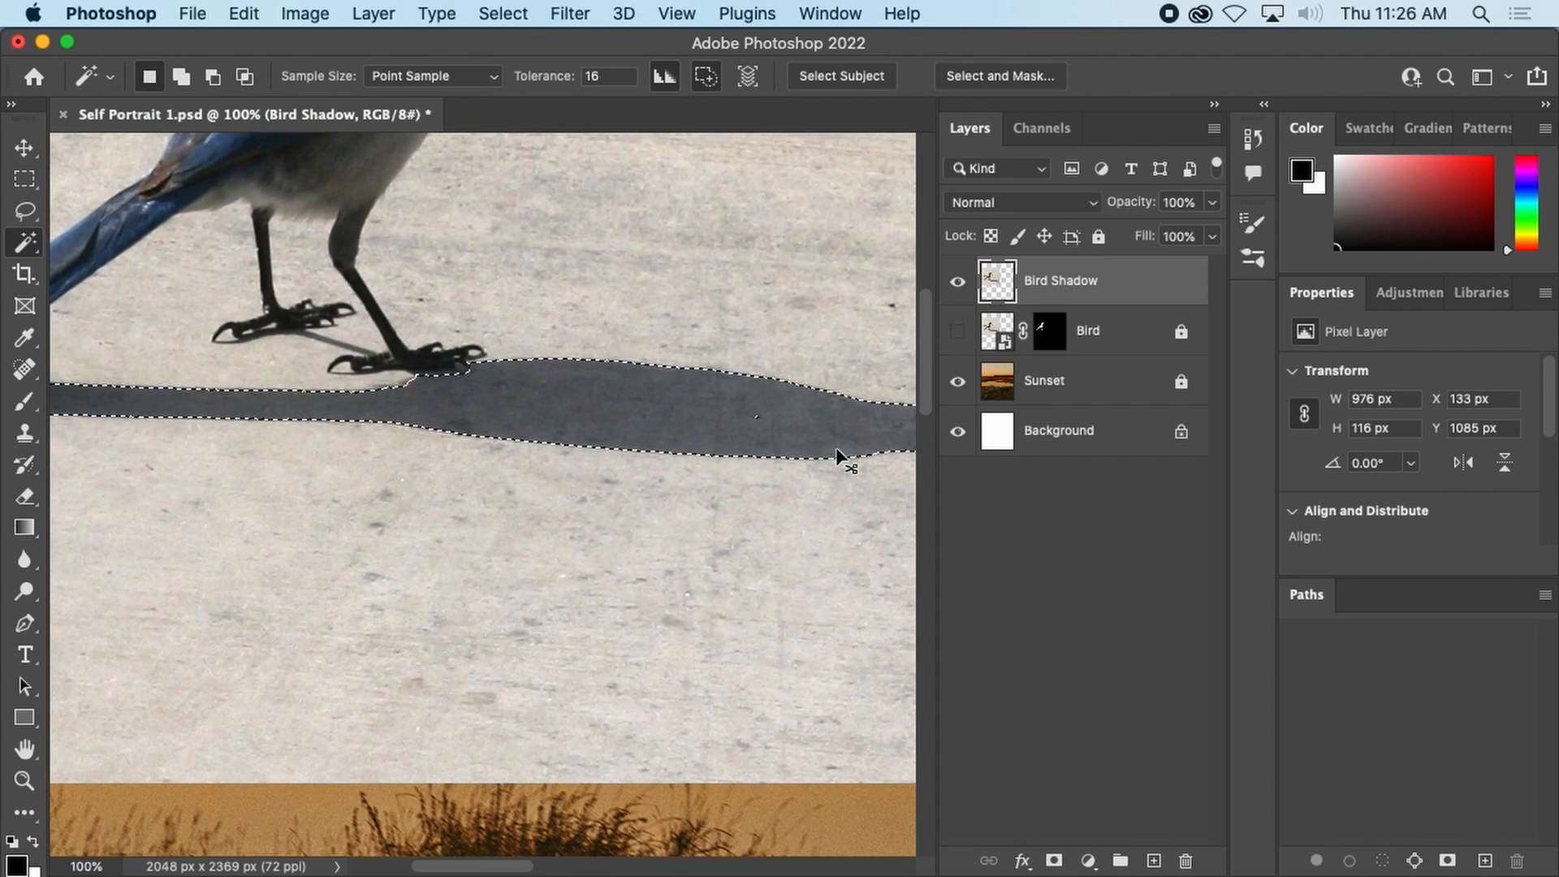
{"action": "key", "text": "super+plus"}
{"action": "scroll", "coordinate": [836, 477], "scroll_direction": "right", "scroll_amount": 5}
{"action": "scroll", "coordinate": [836, 477], "scroll_direction": "up", "scroll_amount": 2}
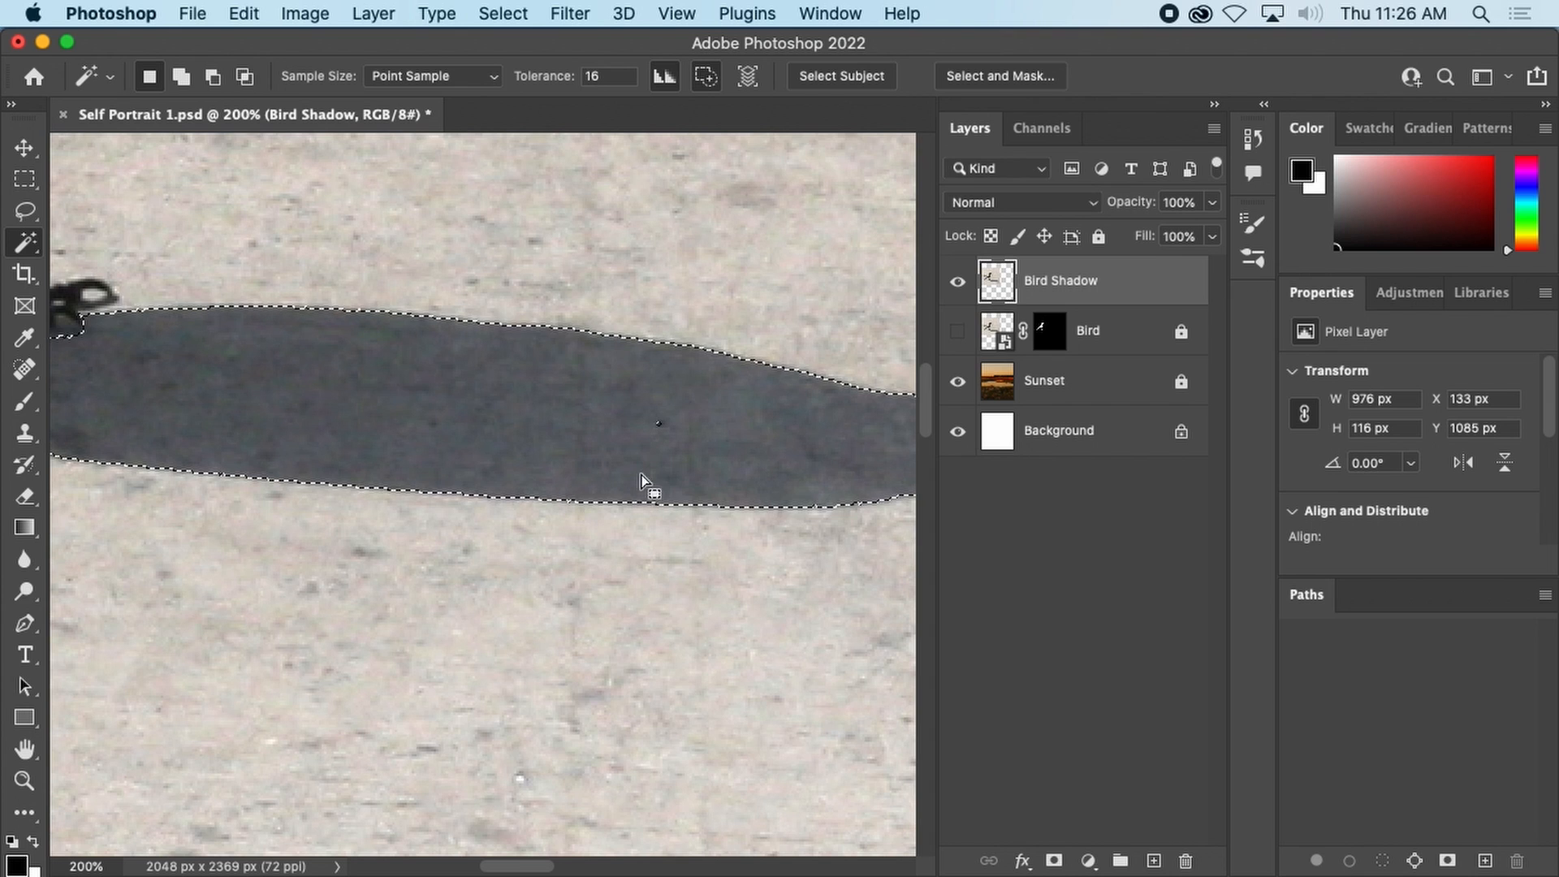
{"action": "left_click", "coordinate": [640, 426], "text": "shift"}
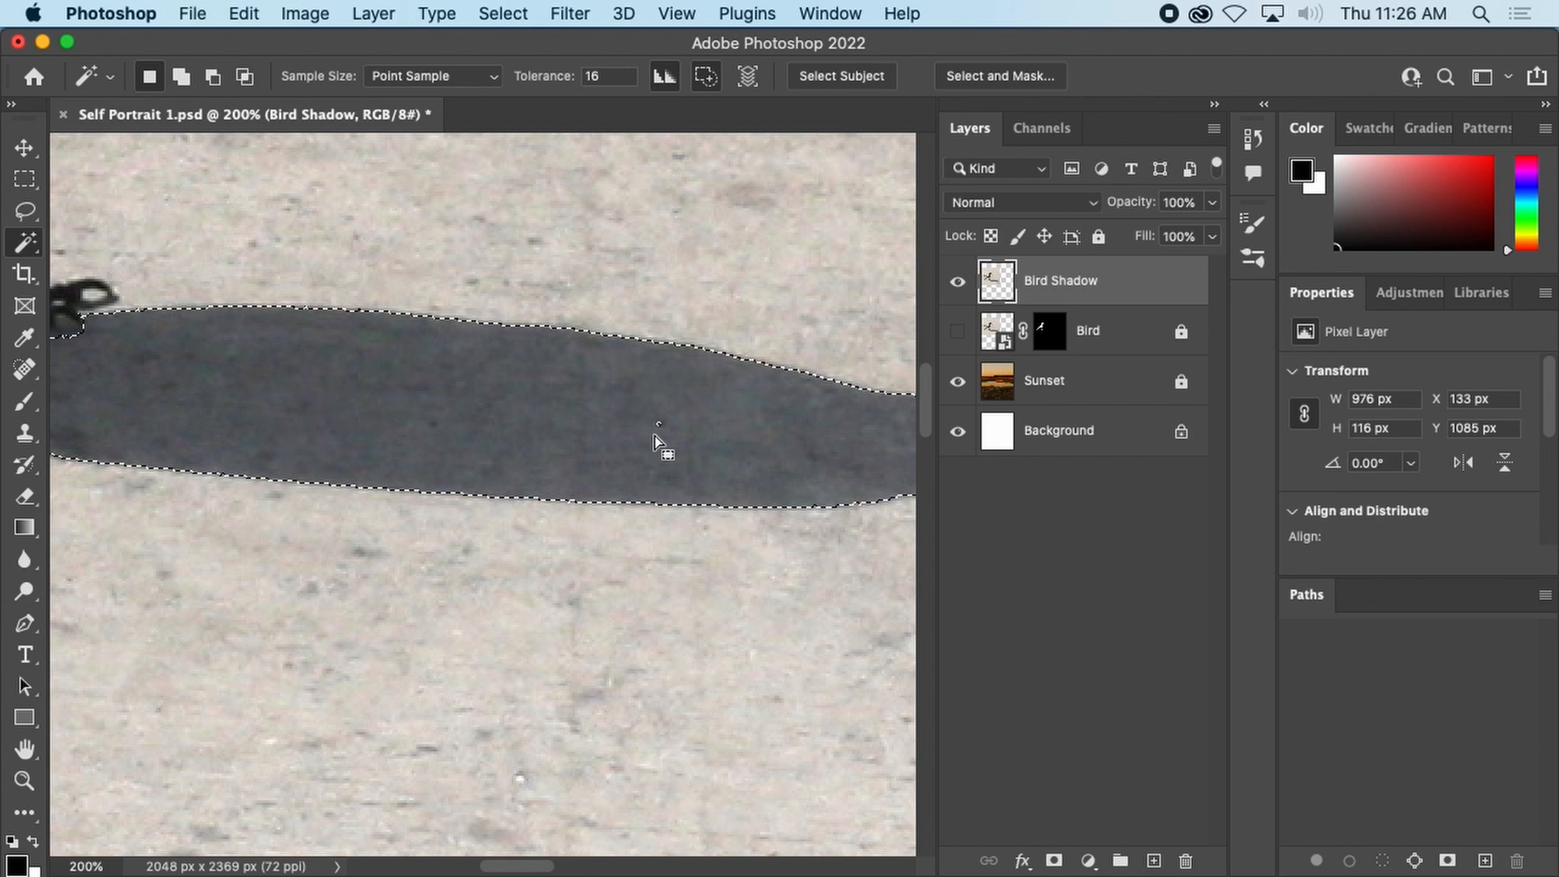
{"action": "key", "text": "super+minus"}
{"action": "key", "text": "super+minus"}
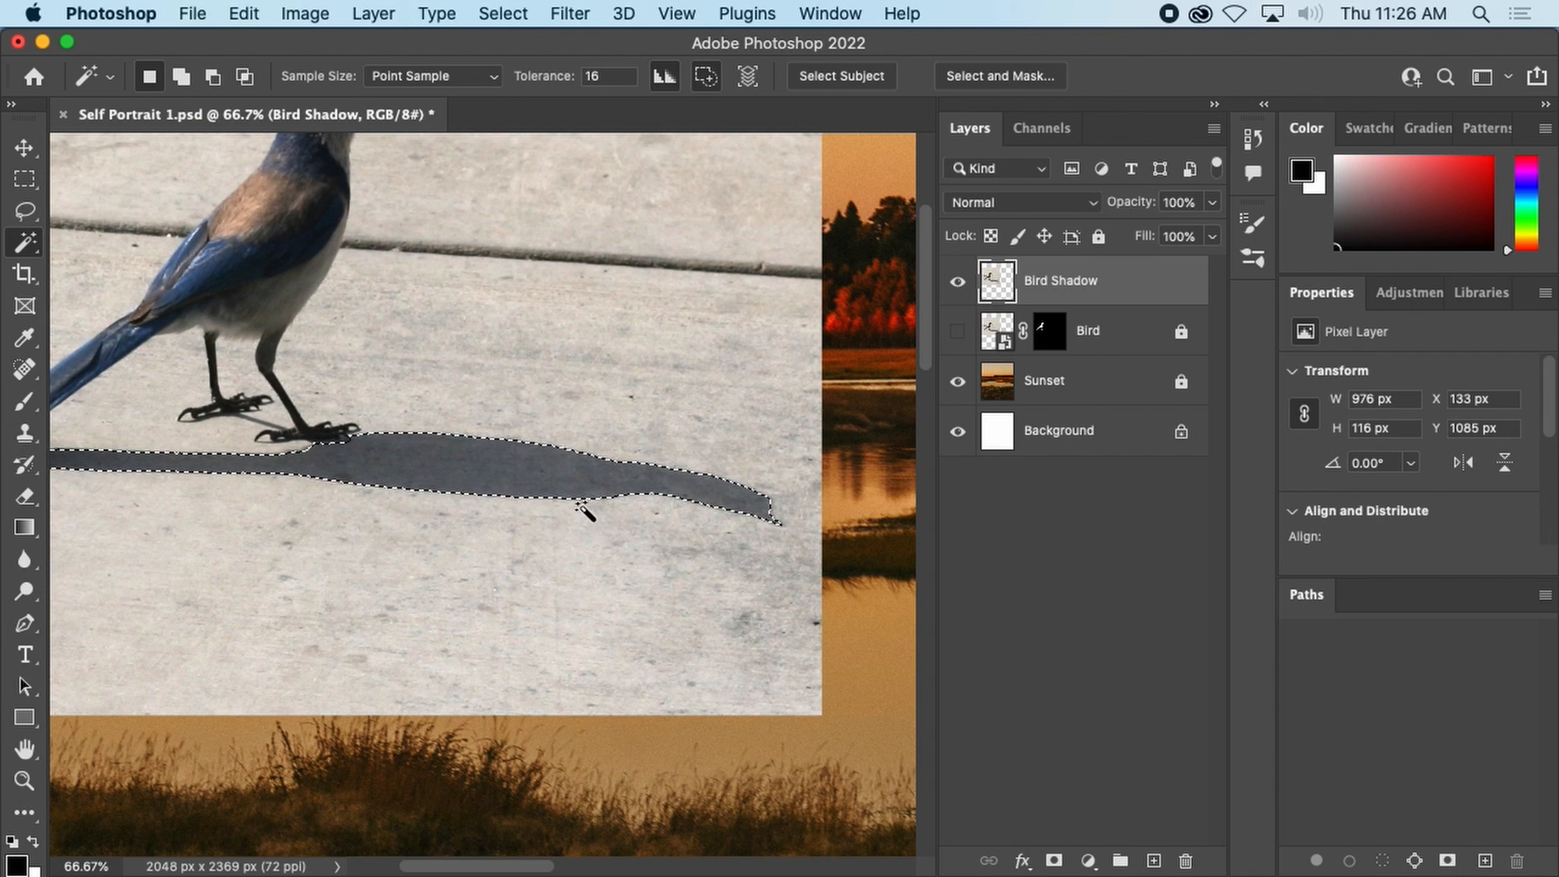
Drop the Magic Wand selection and select the shadow's body and tail with the Quick Selection Tool.
{"action": "left_click_drag", "start_coordinate": [482, 516], "coordinate": [589, 514]}
{"action": "key", "text": "super+d"}
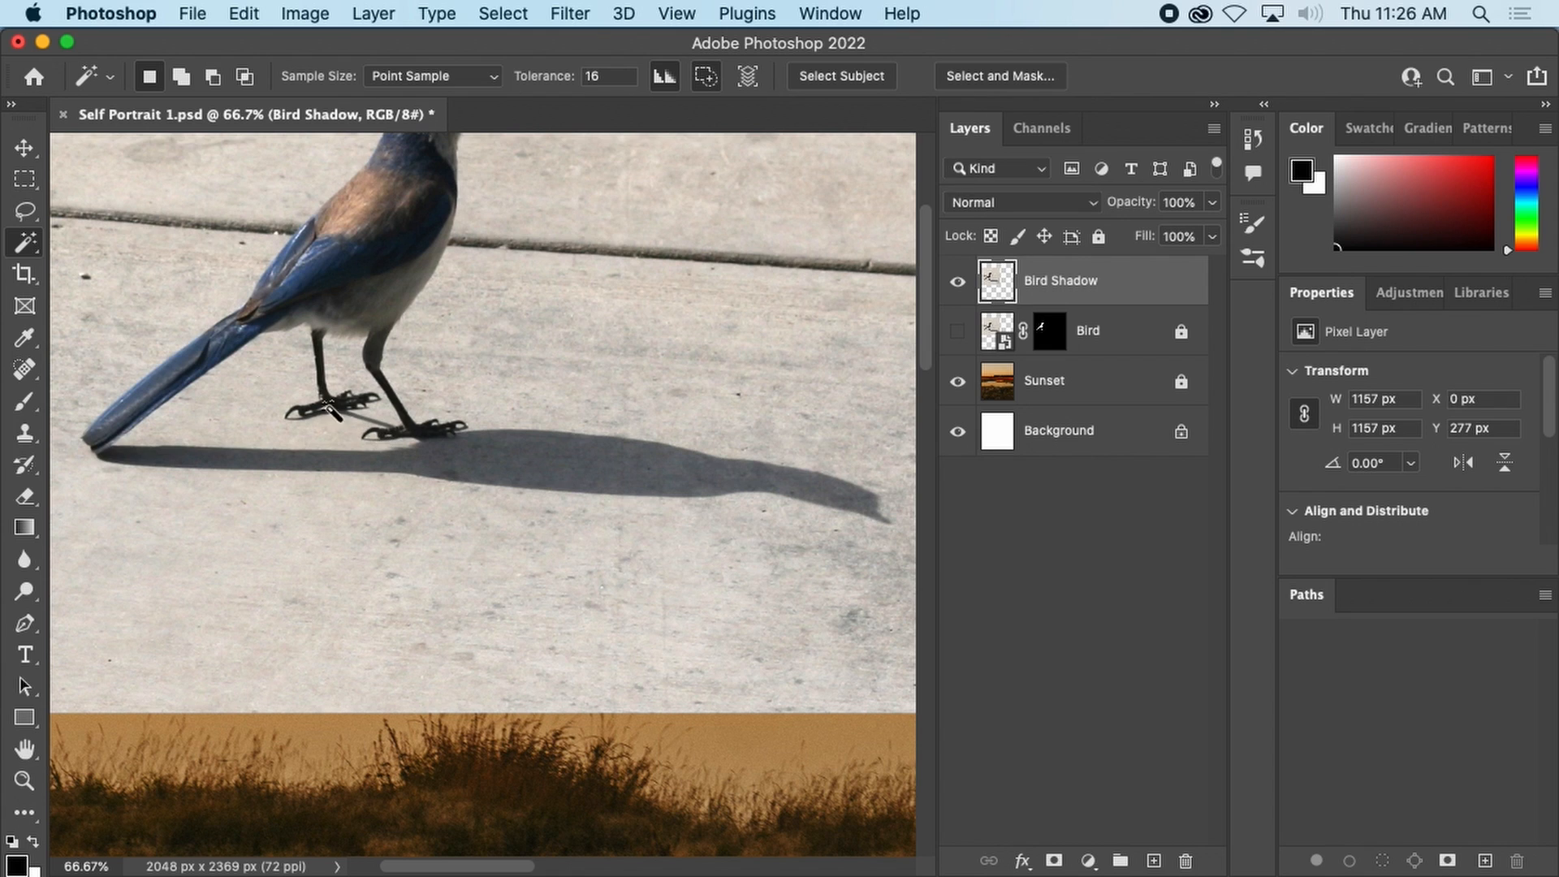
{"action": "left_click", "coordinate": [25, 244]}
{"action": "left_click", "coordinate": [139, 266]}
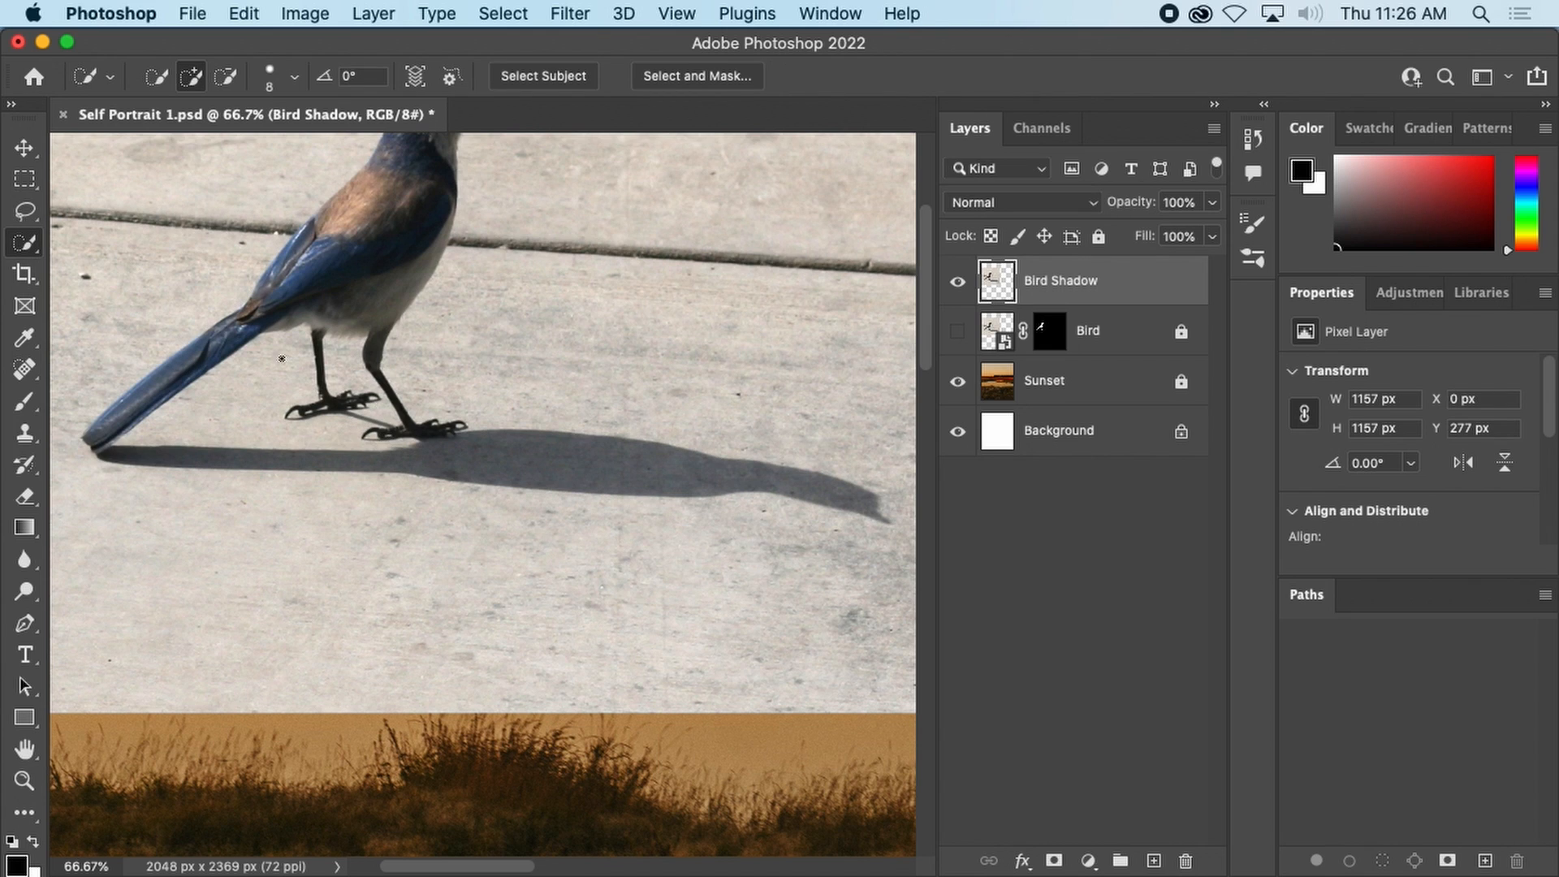
{"action": "left_click_drag", "start_coordinate": [516, 466], "coordinate": [536, 465]}
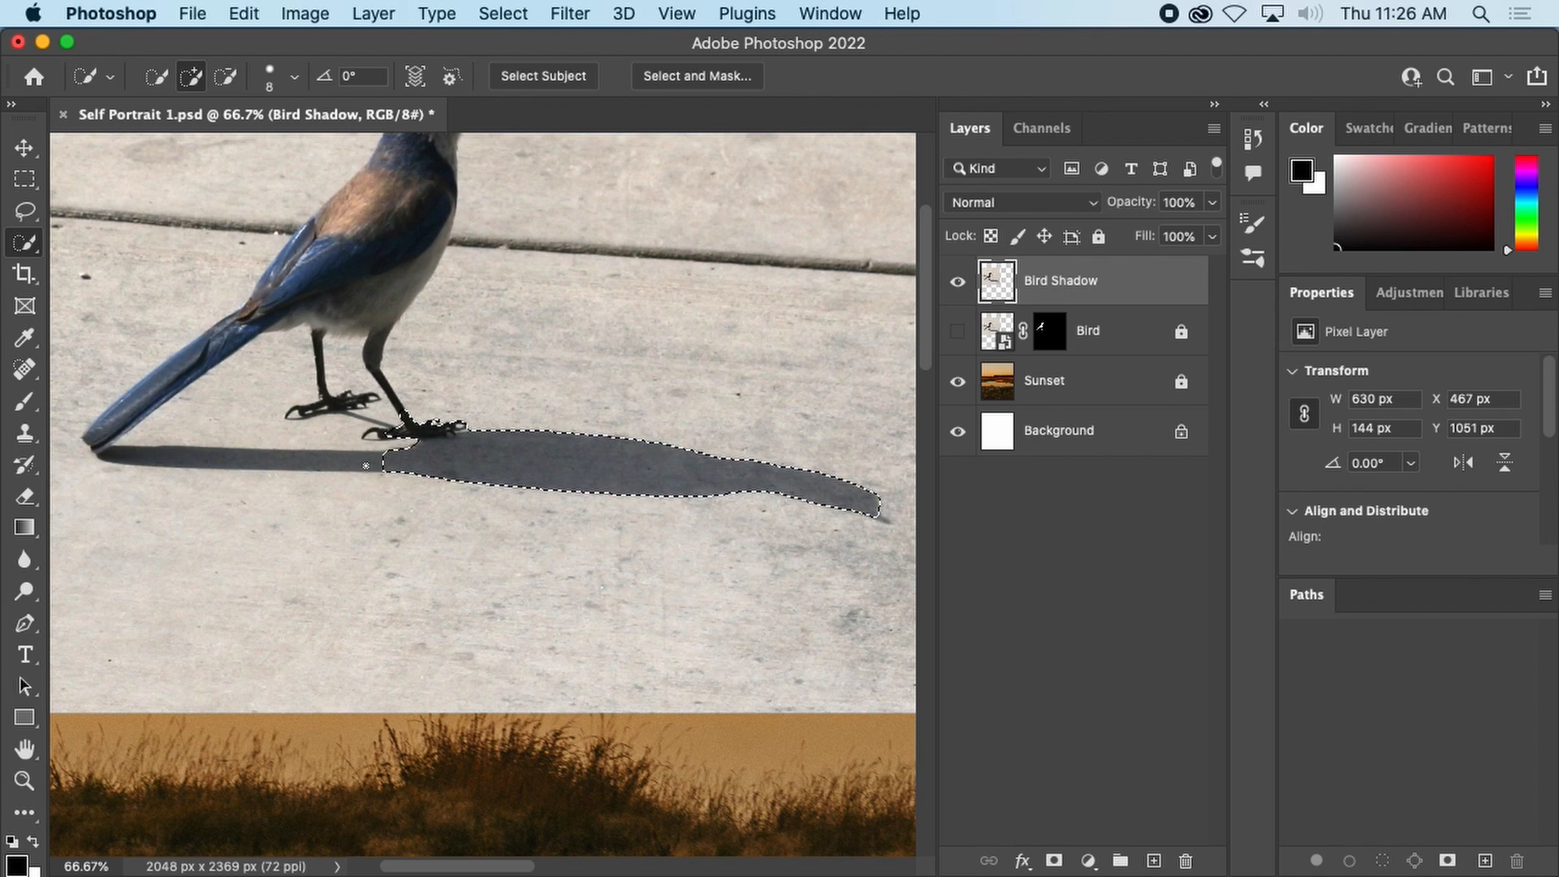
{"action": "left_click_drag", "start_coordinate": [171, 464], "coordinate": [347, 471]}
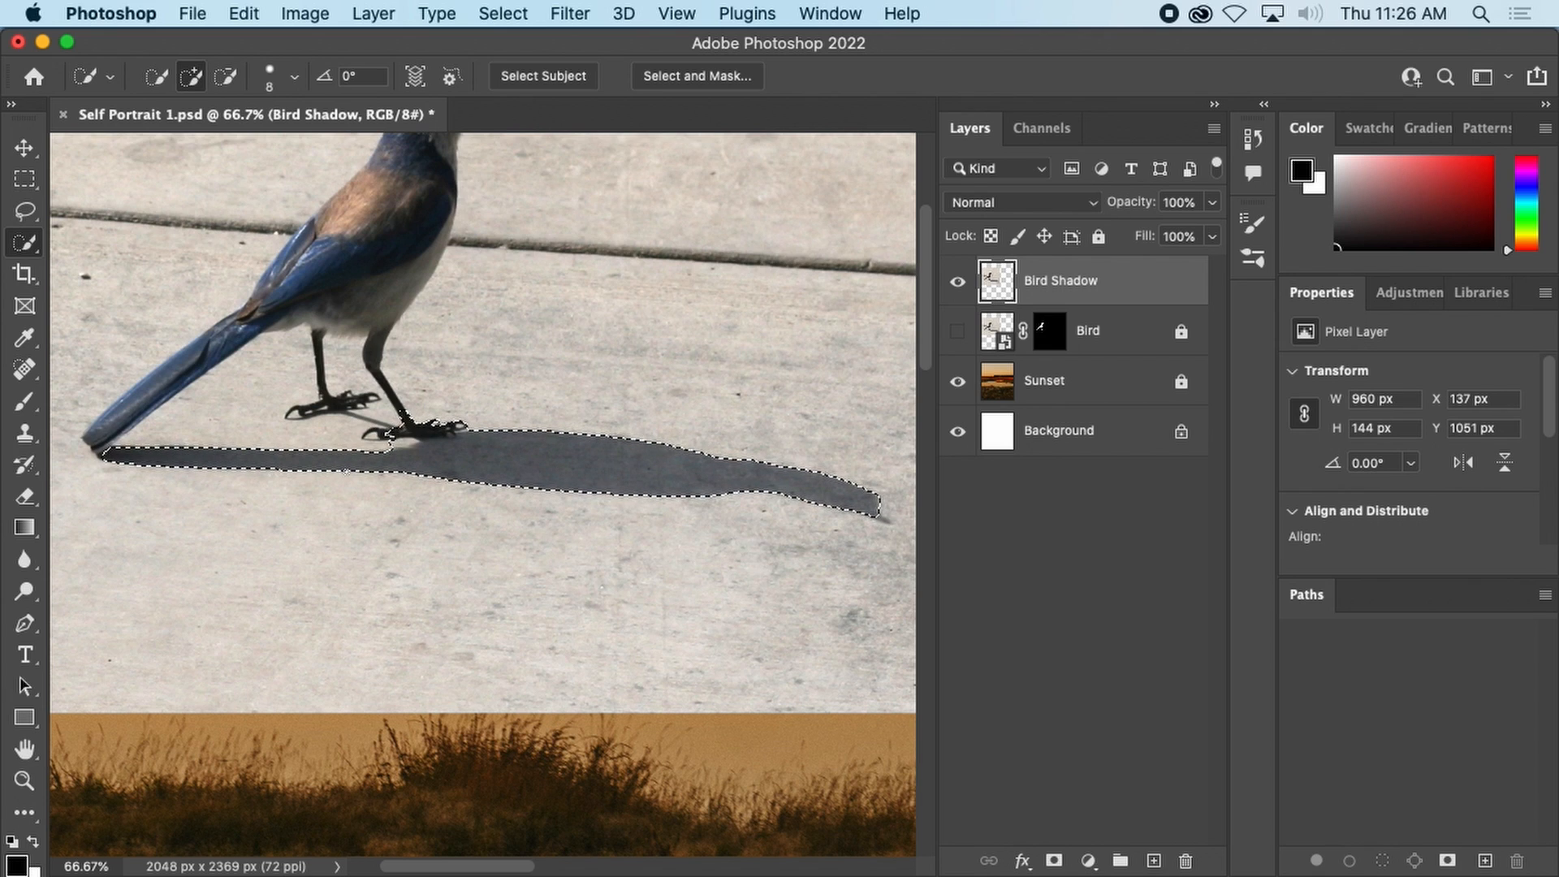
Subtract the bird's foot from the selection and add the shadow's beak tip and tail end.
{"action": "key", "text": "alt"}
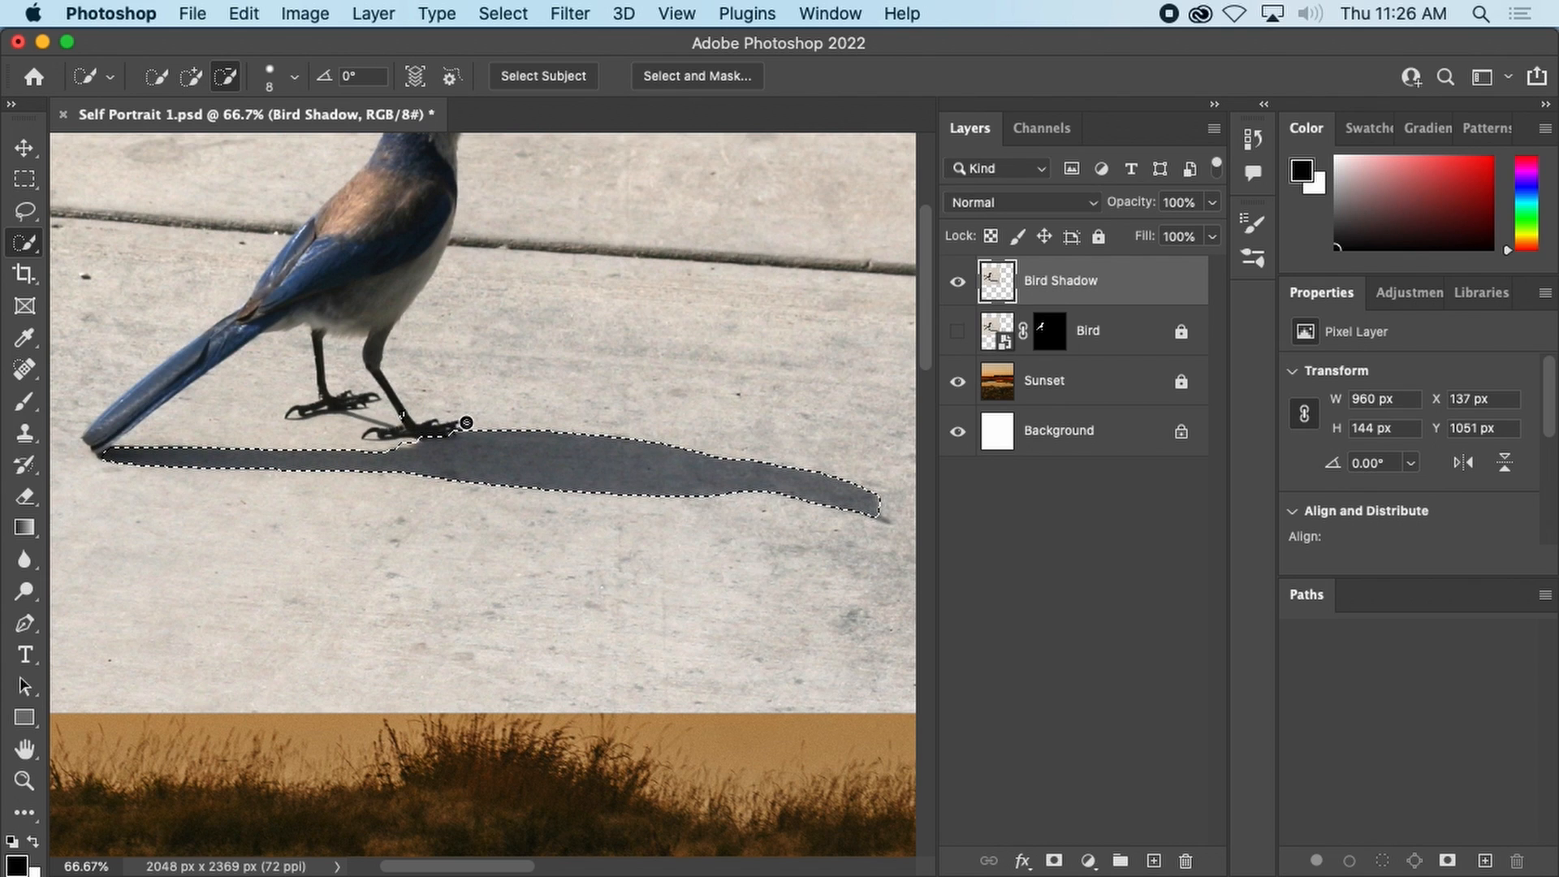
{"action": "left_click", "coordinate": [409, 414], "text": "alt"}
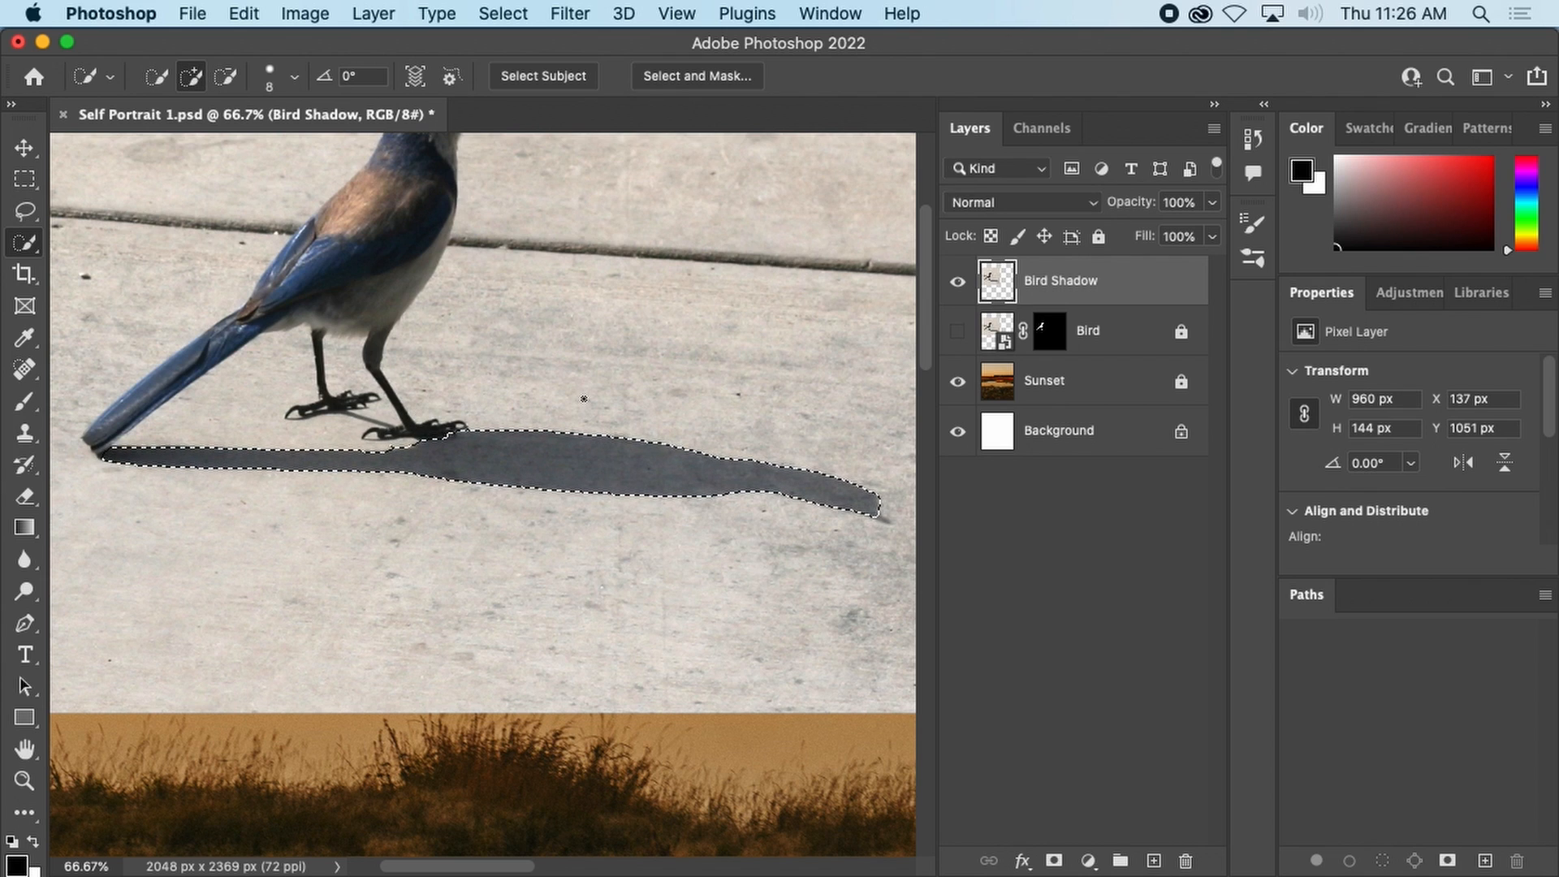
{"action": "left_click", "coordinate": [879, 517]}
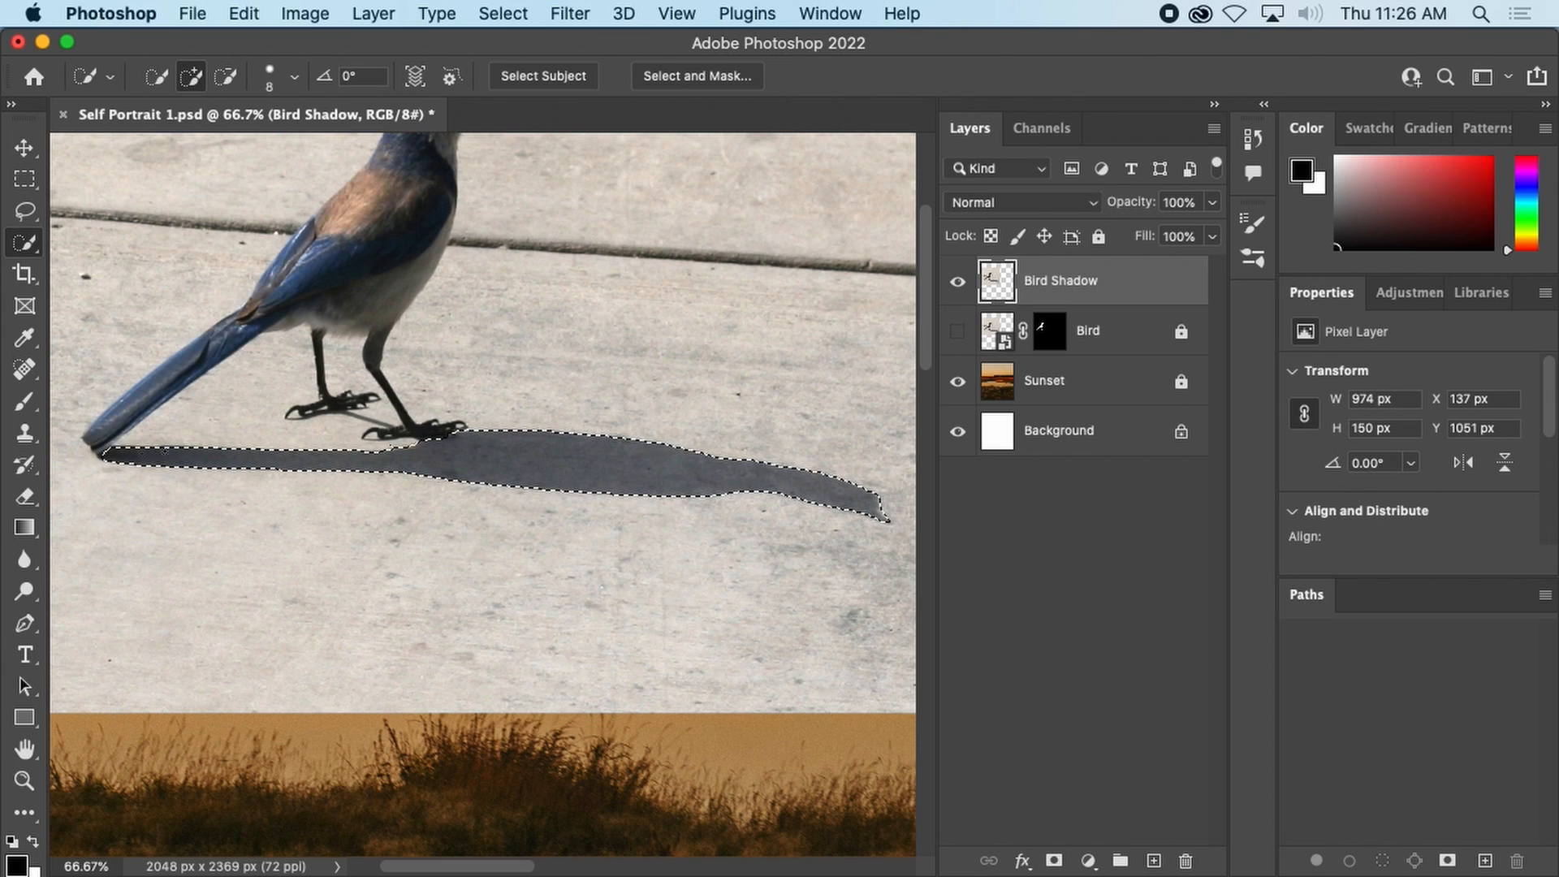
{"action": "left_click", "coordinate": [101, 457]}
{"action": "key", "text": "alt"}
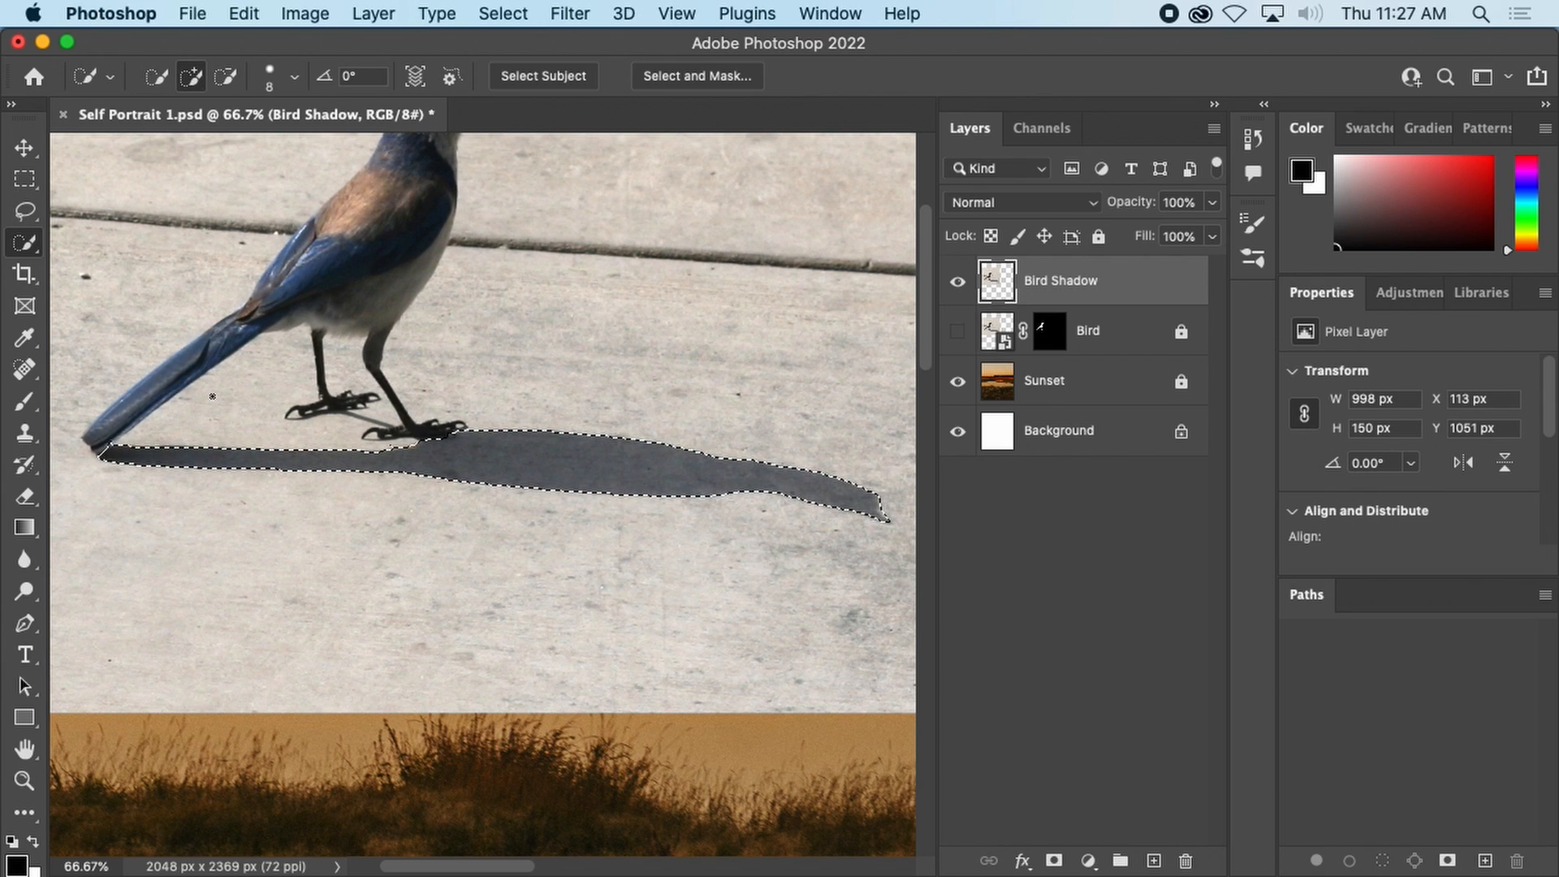
{"action": "key", "text": "alt"}
Mask the Bird Shadow layer with the selection and check the cutout with the Bird layer shown, hiding that layer again.
{"action": "left_click", "coordinate": [1055, 860]}
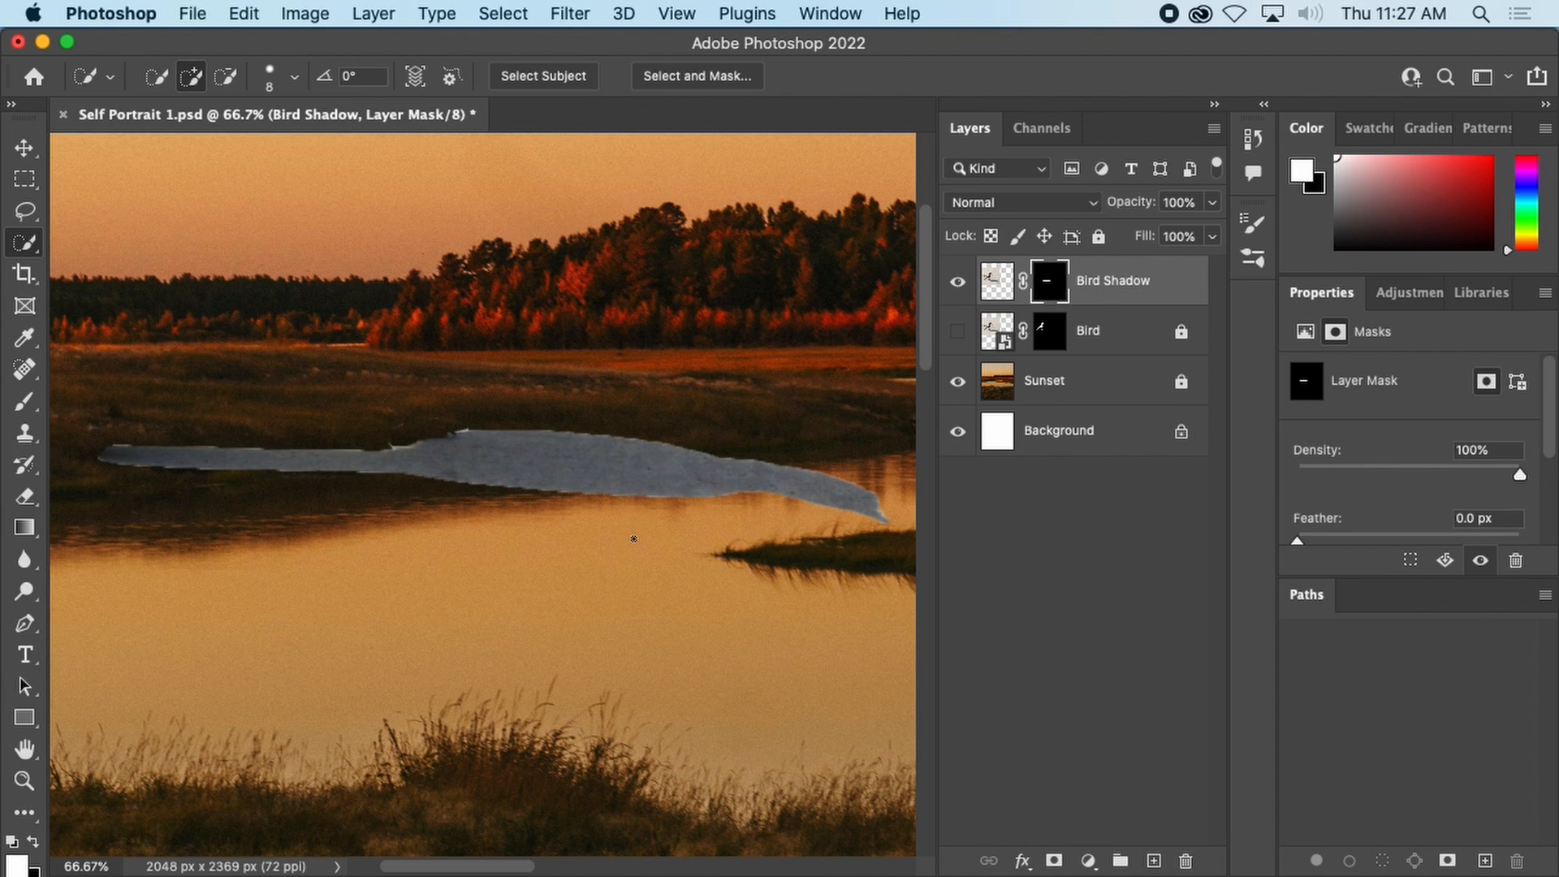
{"action": "scroll", "coordinate": [632, 523], "scroll_direction": "down", "scroll_amount": 3}
{"action": "scroll", "coordinate": [644, 510], "scroll_direction": "down", "scroll_amount": 1}
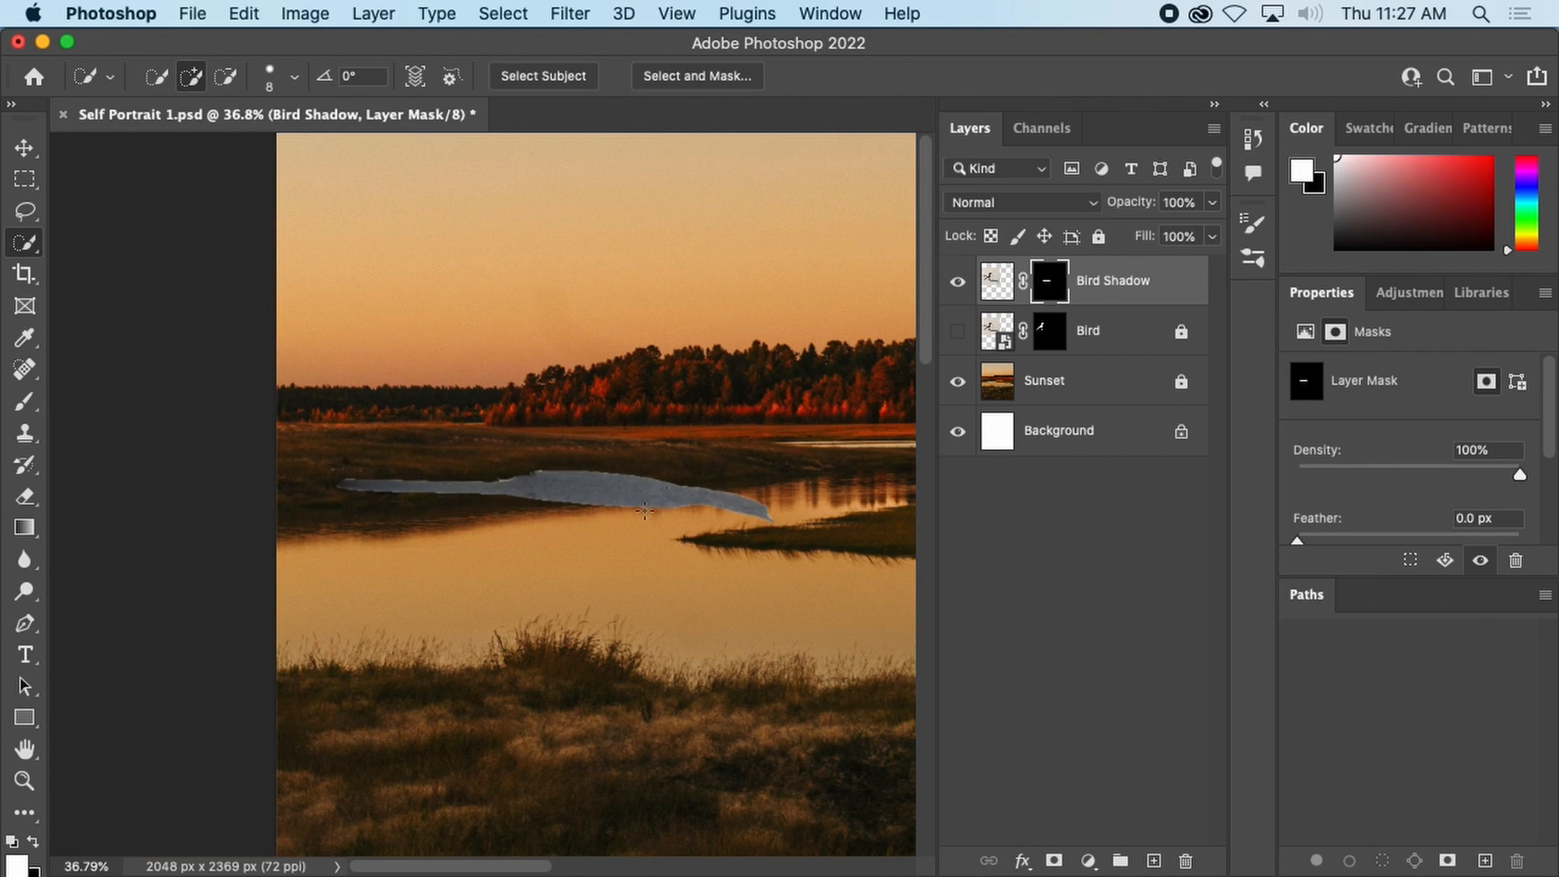
{"action": "left_click", "coordinate": [958, 332]}
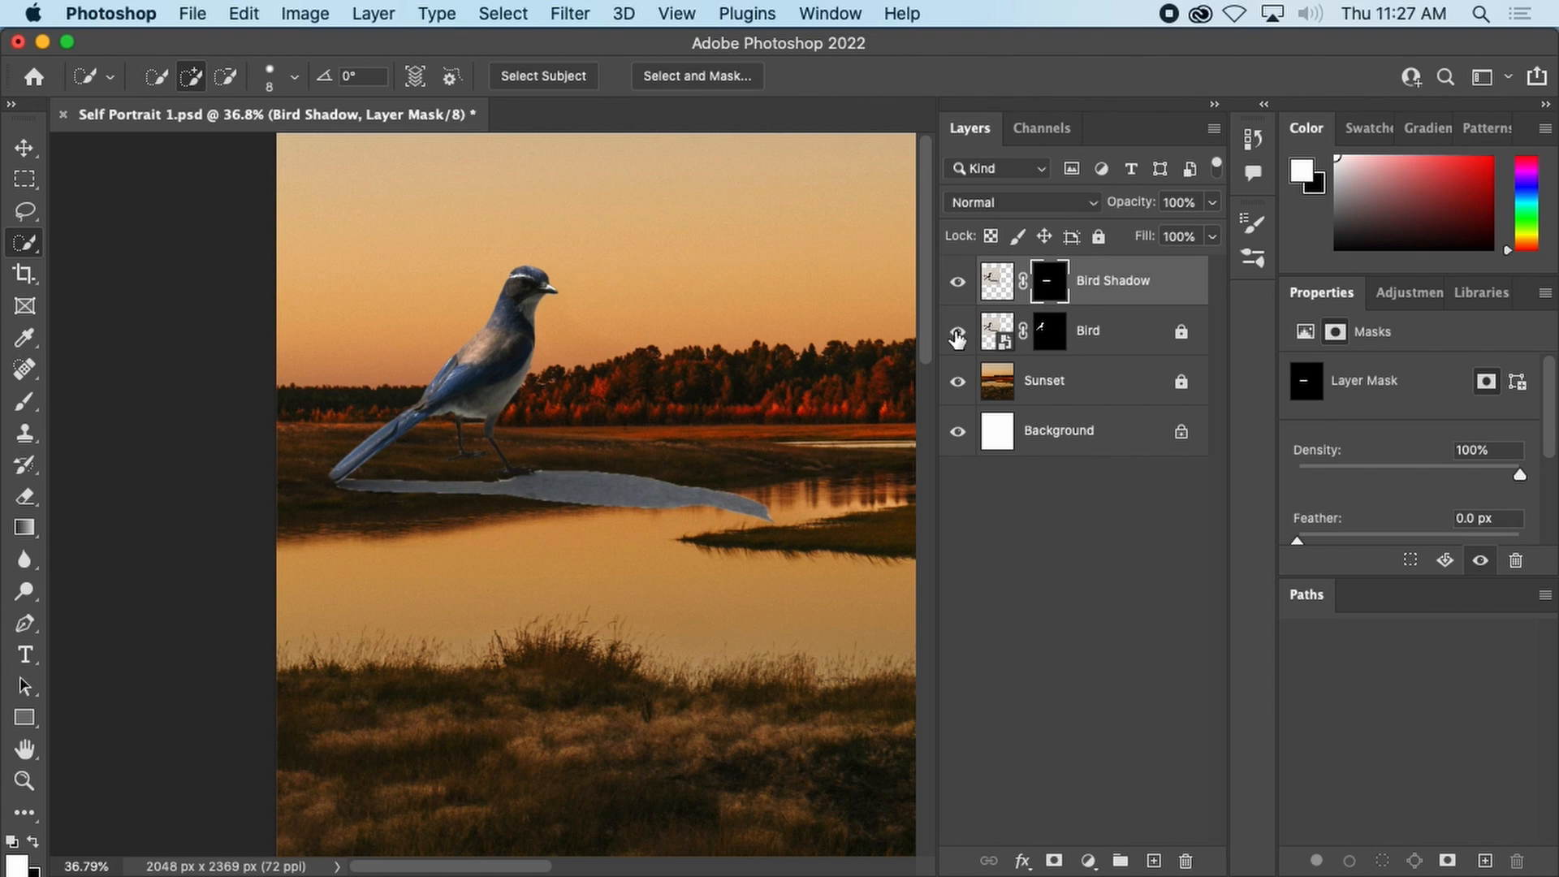
{"action": "left_click", "coordinate": [958, 333]}
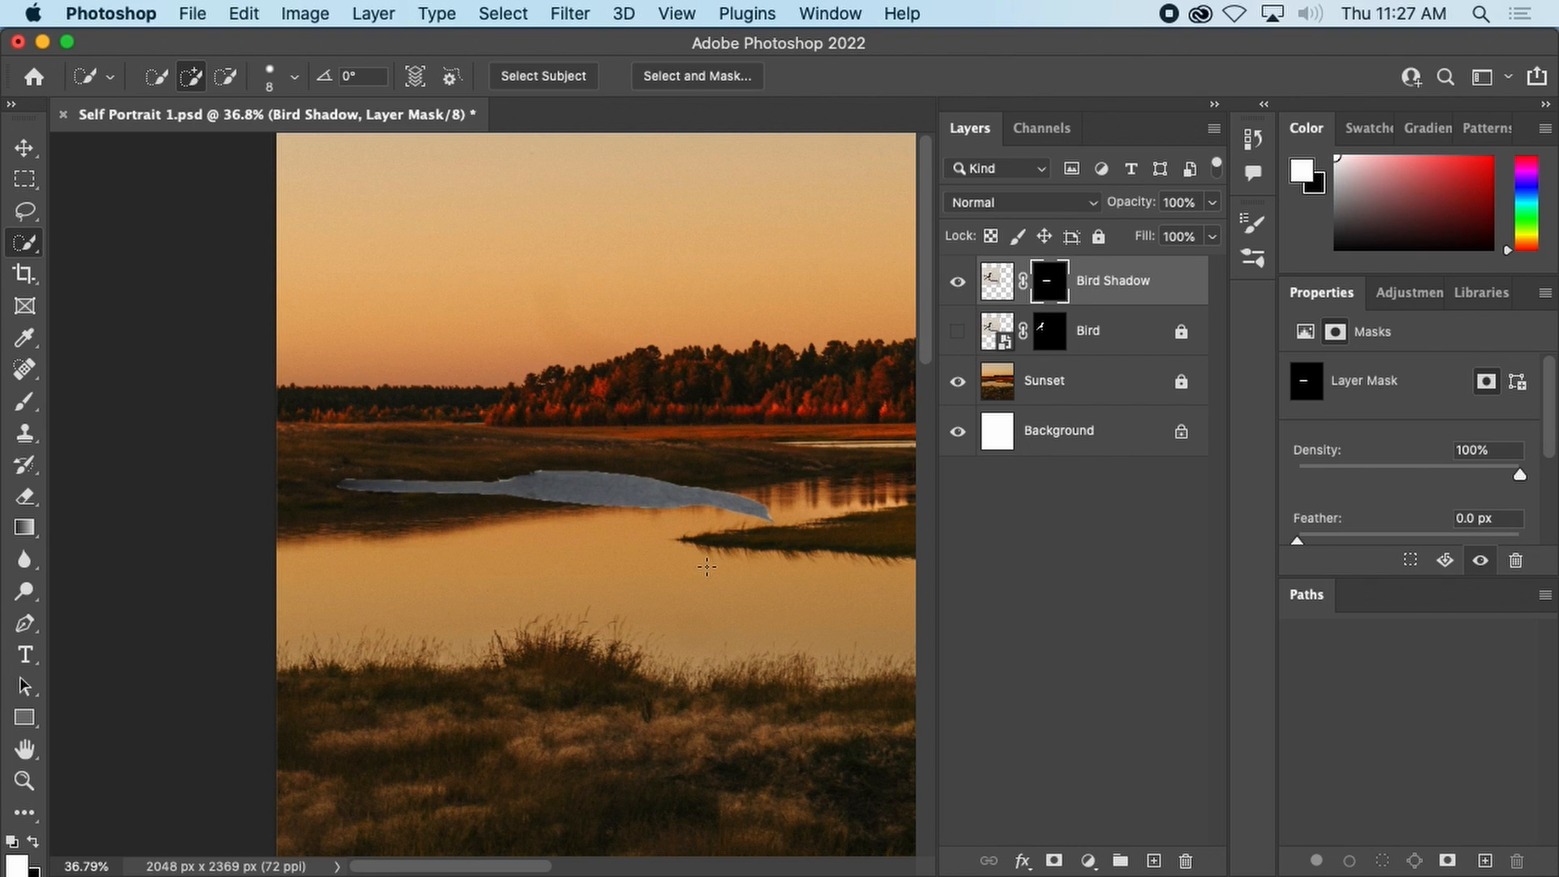